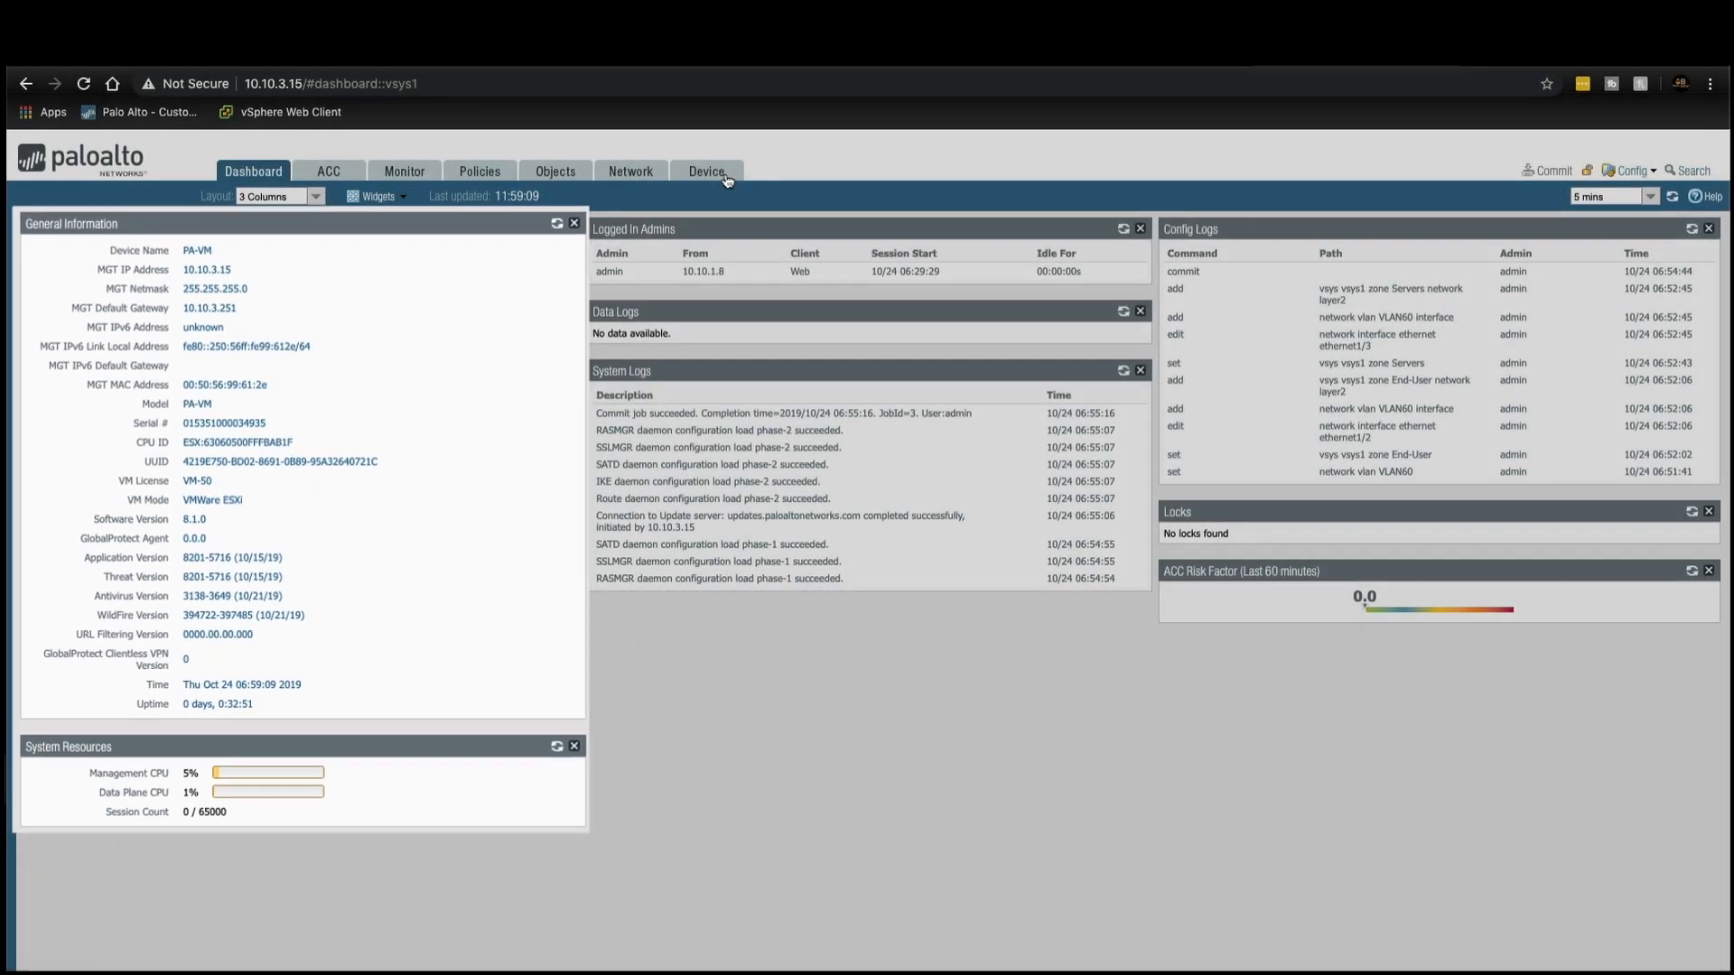
Step: Review the device licenses, network interfaces, zones, VLANs and virtual routers, and the existing security and NAT policy rules
click(721, 174)
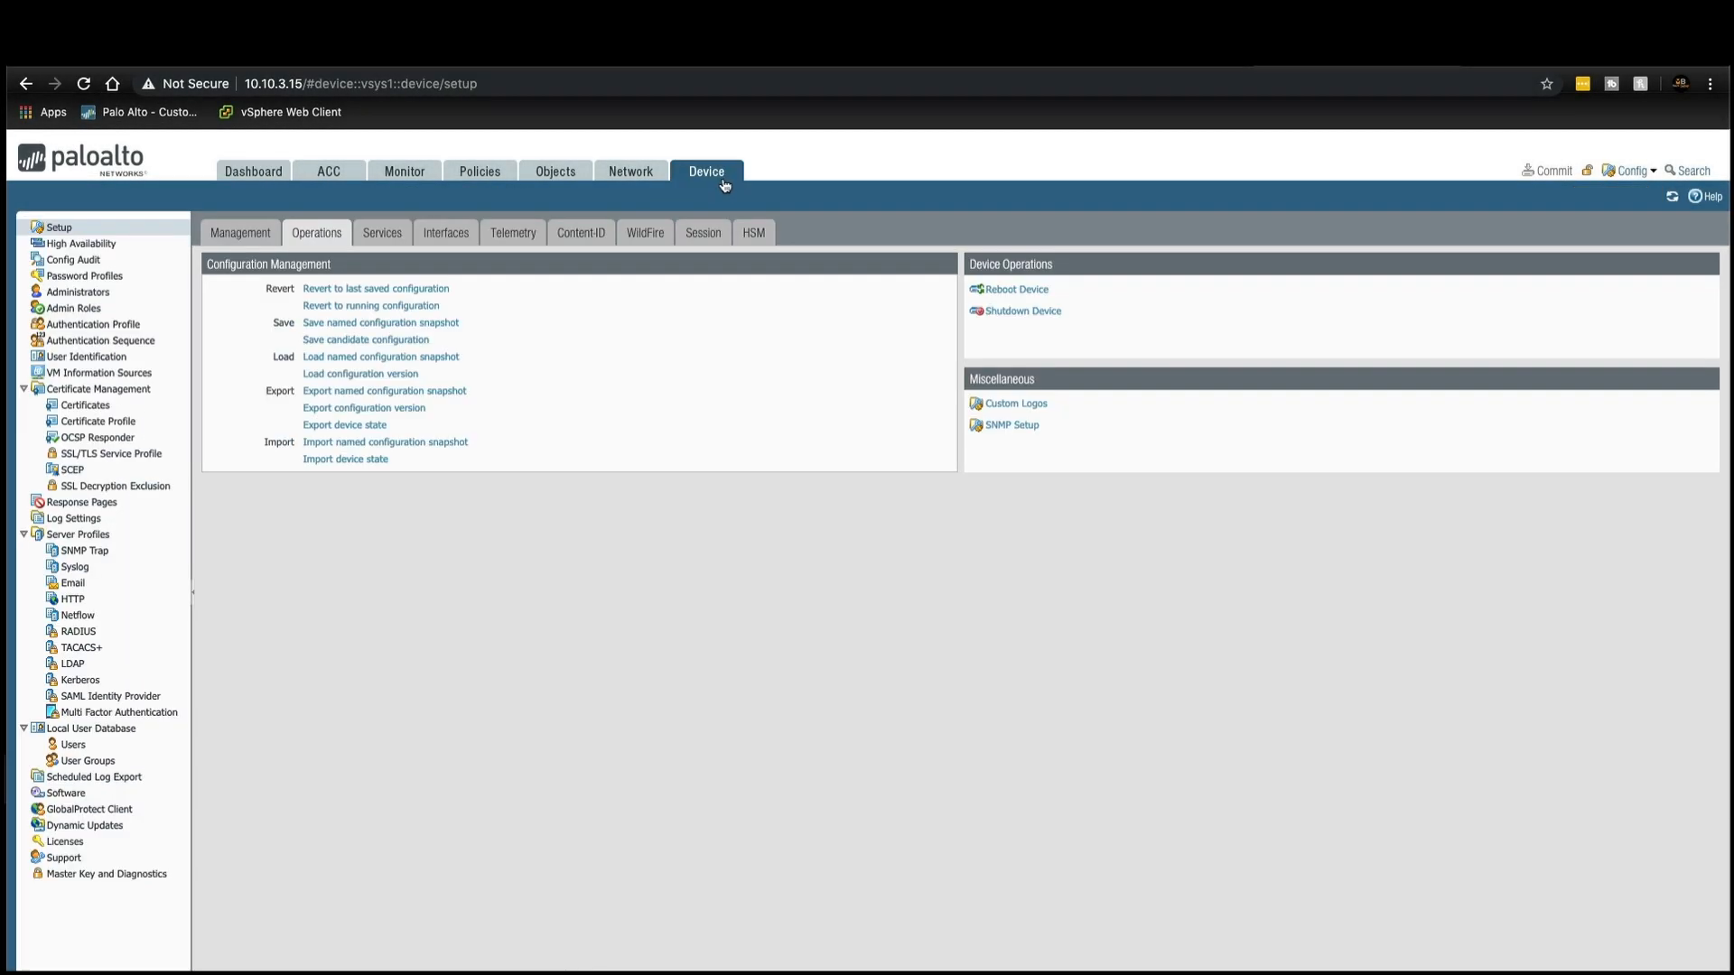
click(86, 842)
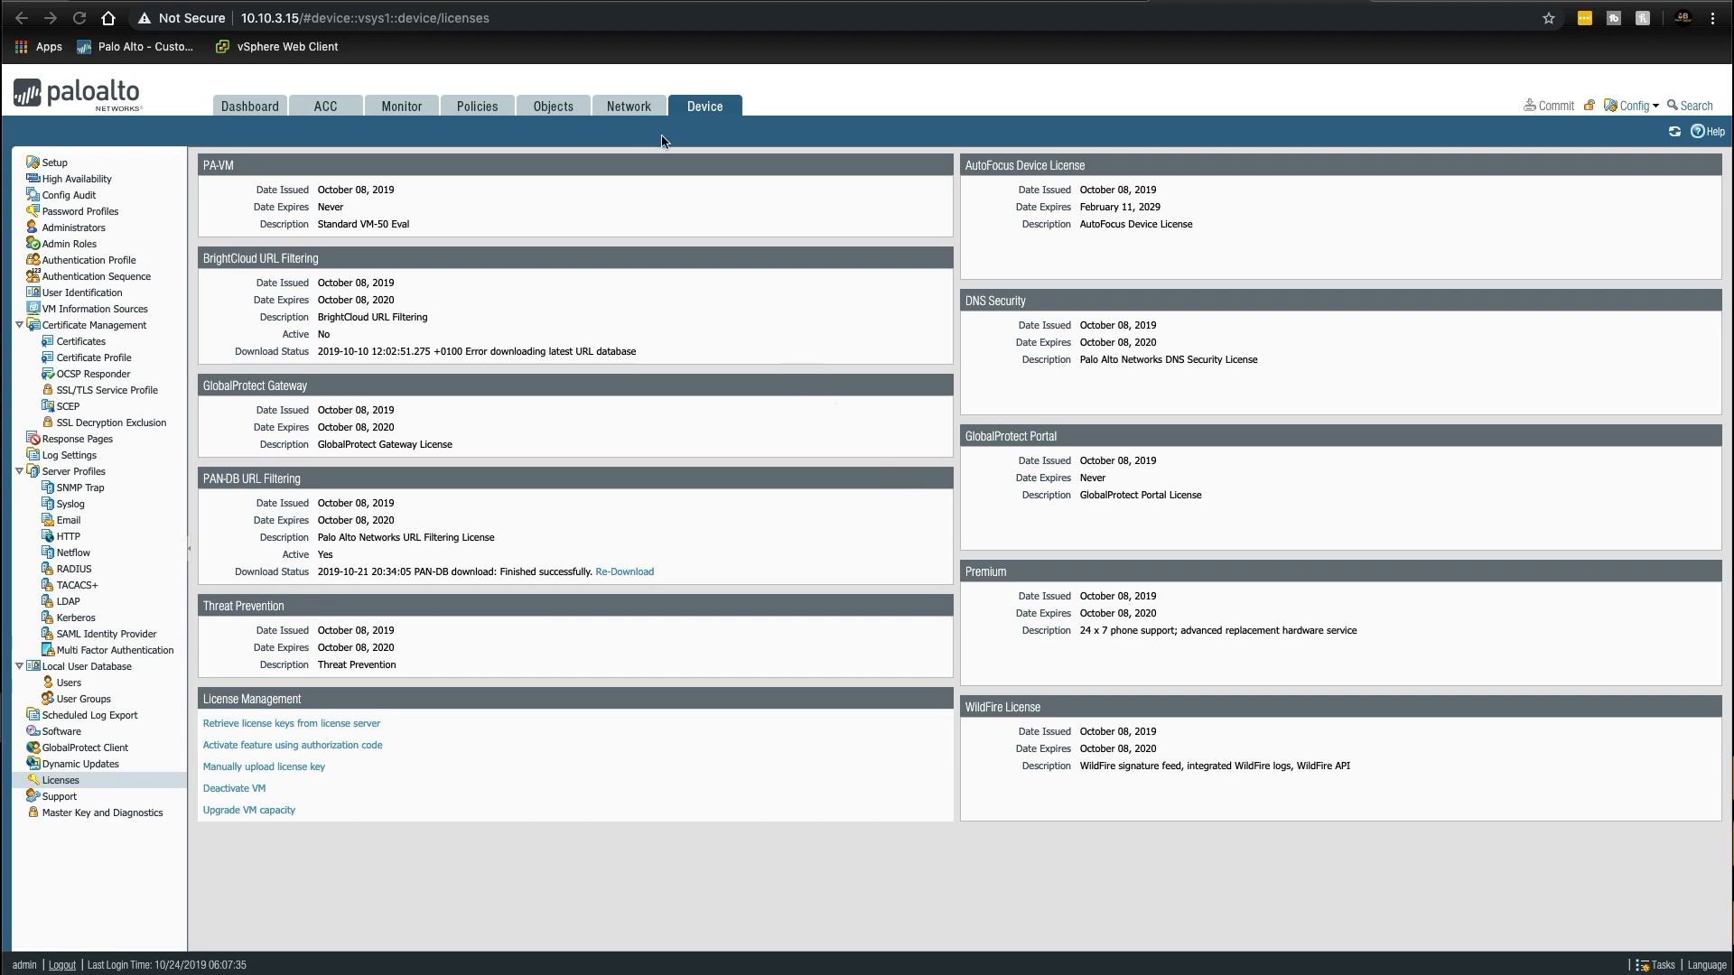
click(638, 105)
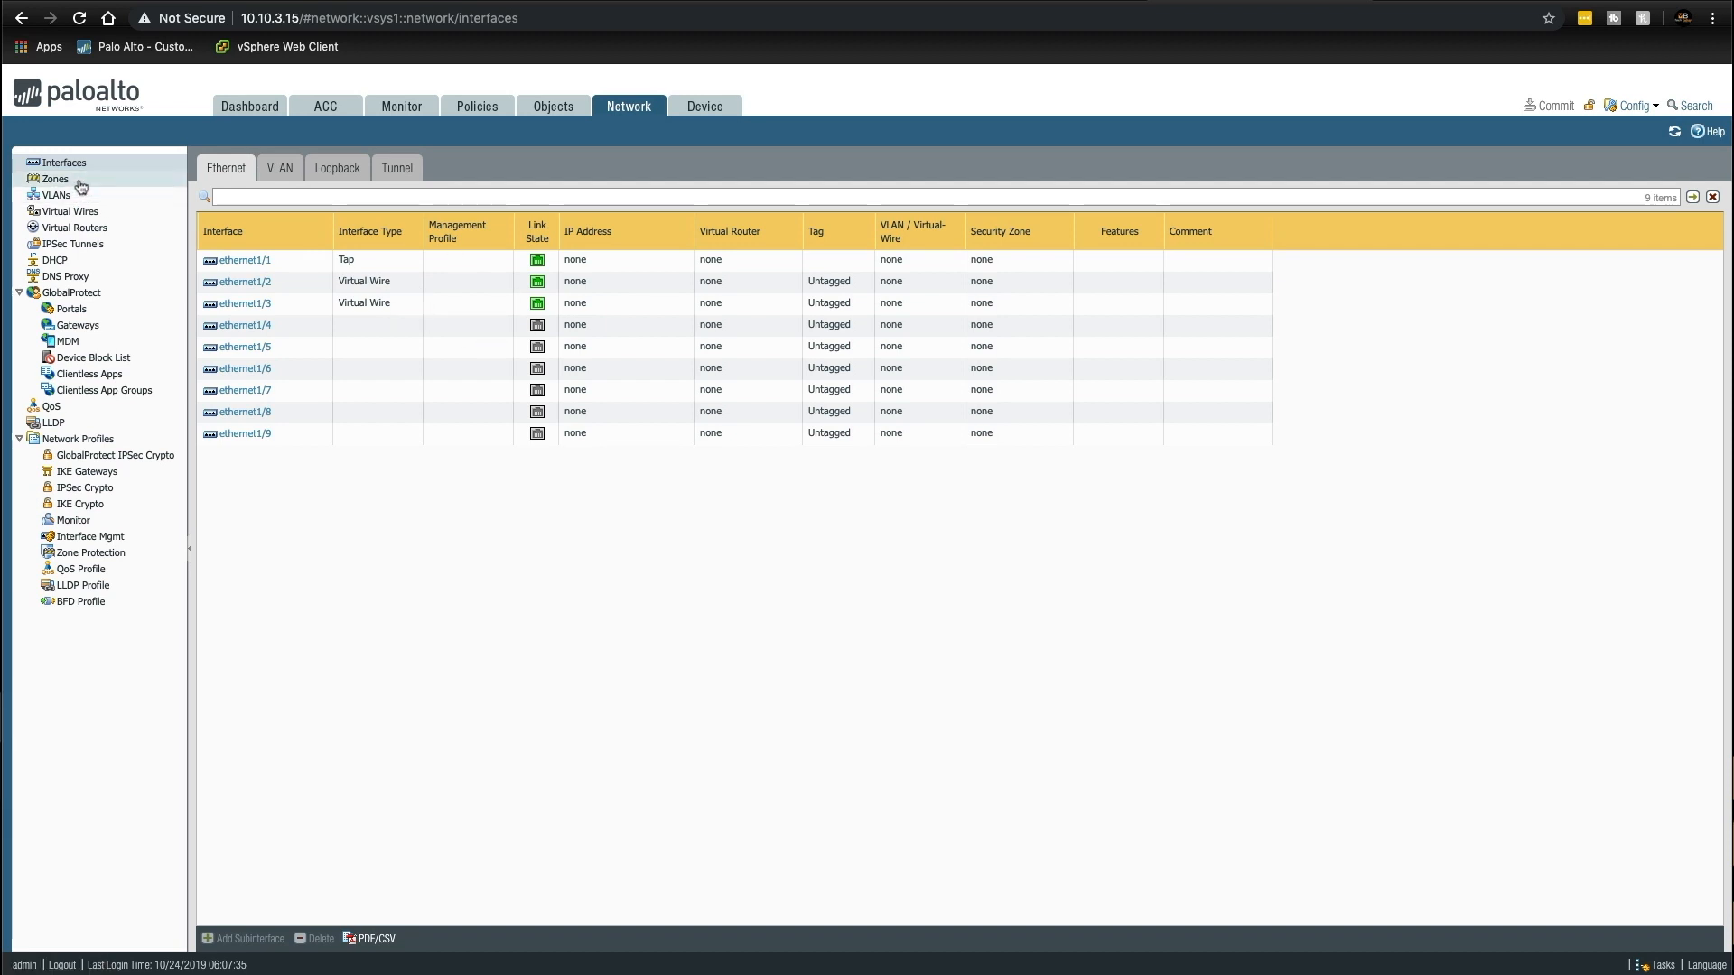
click(66, 185)
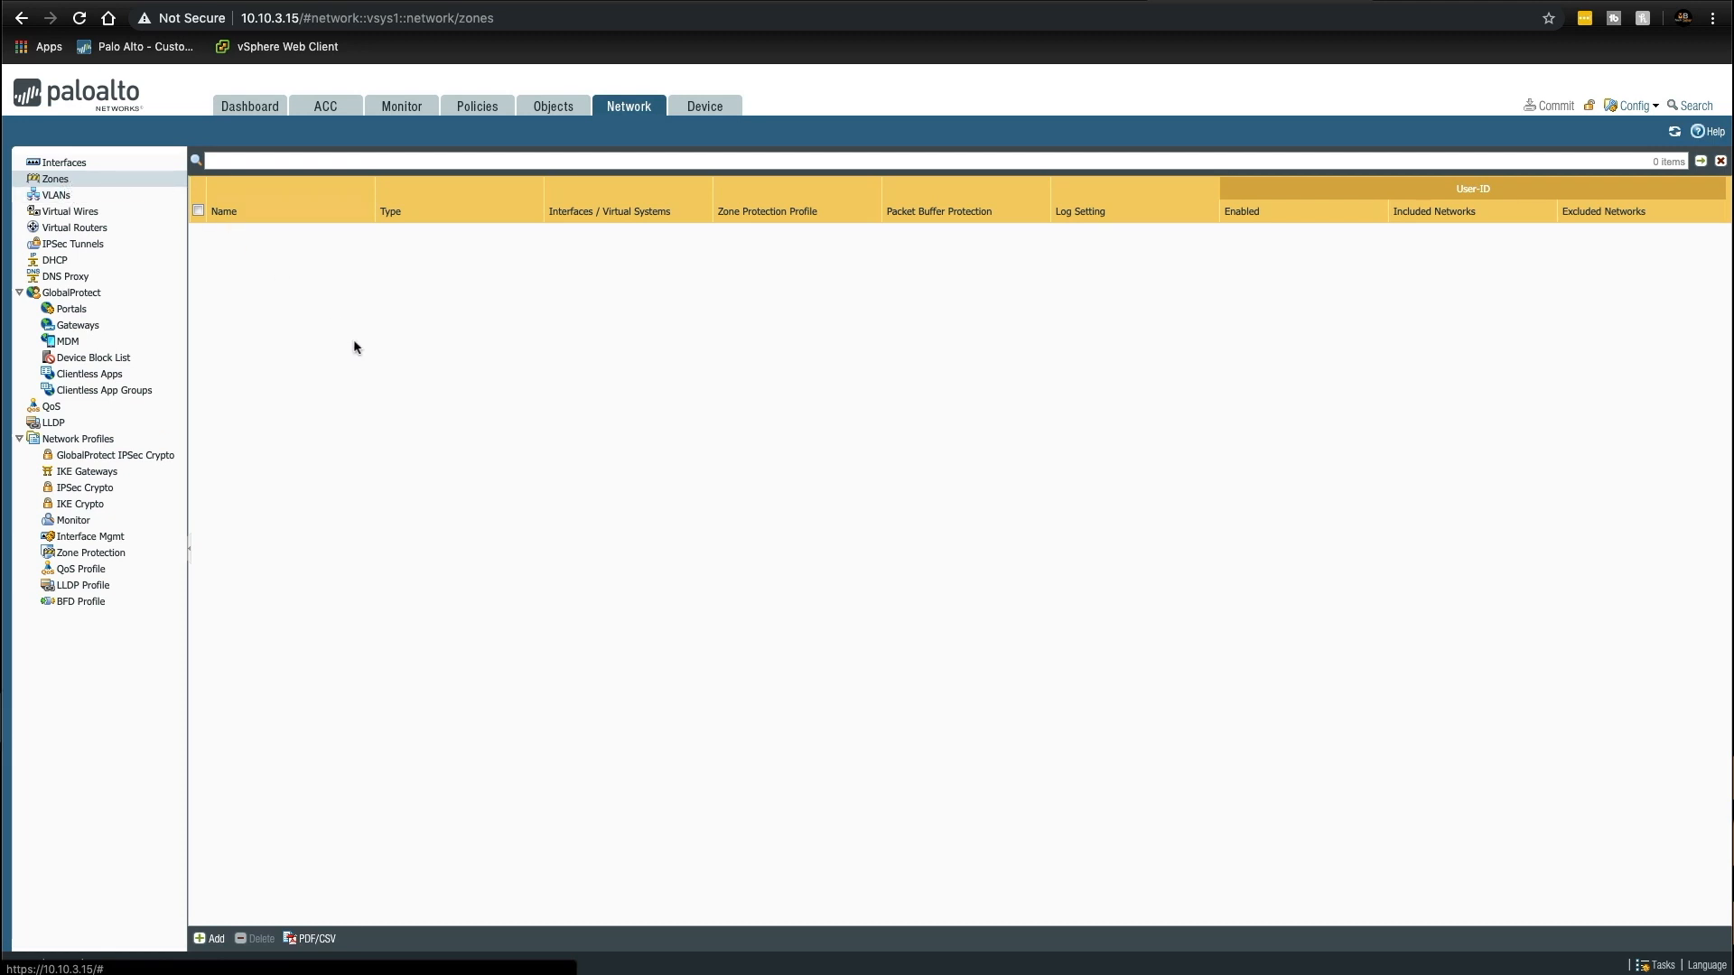
click(58, 195)
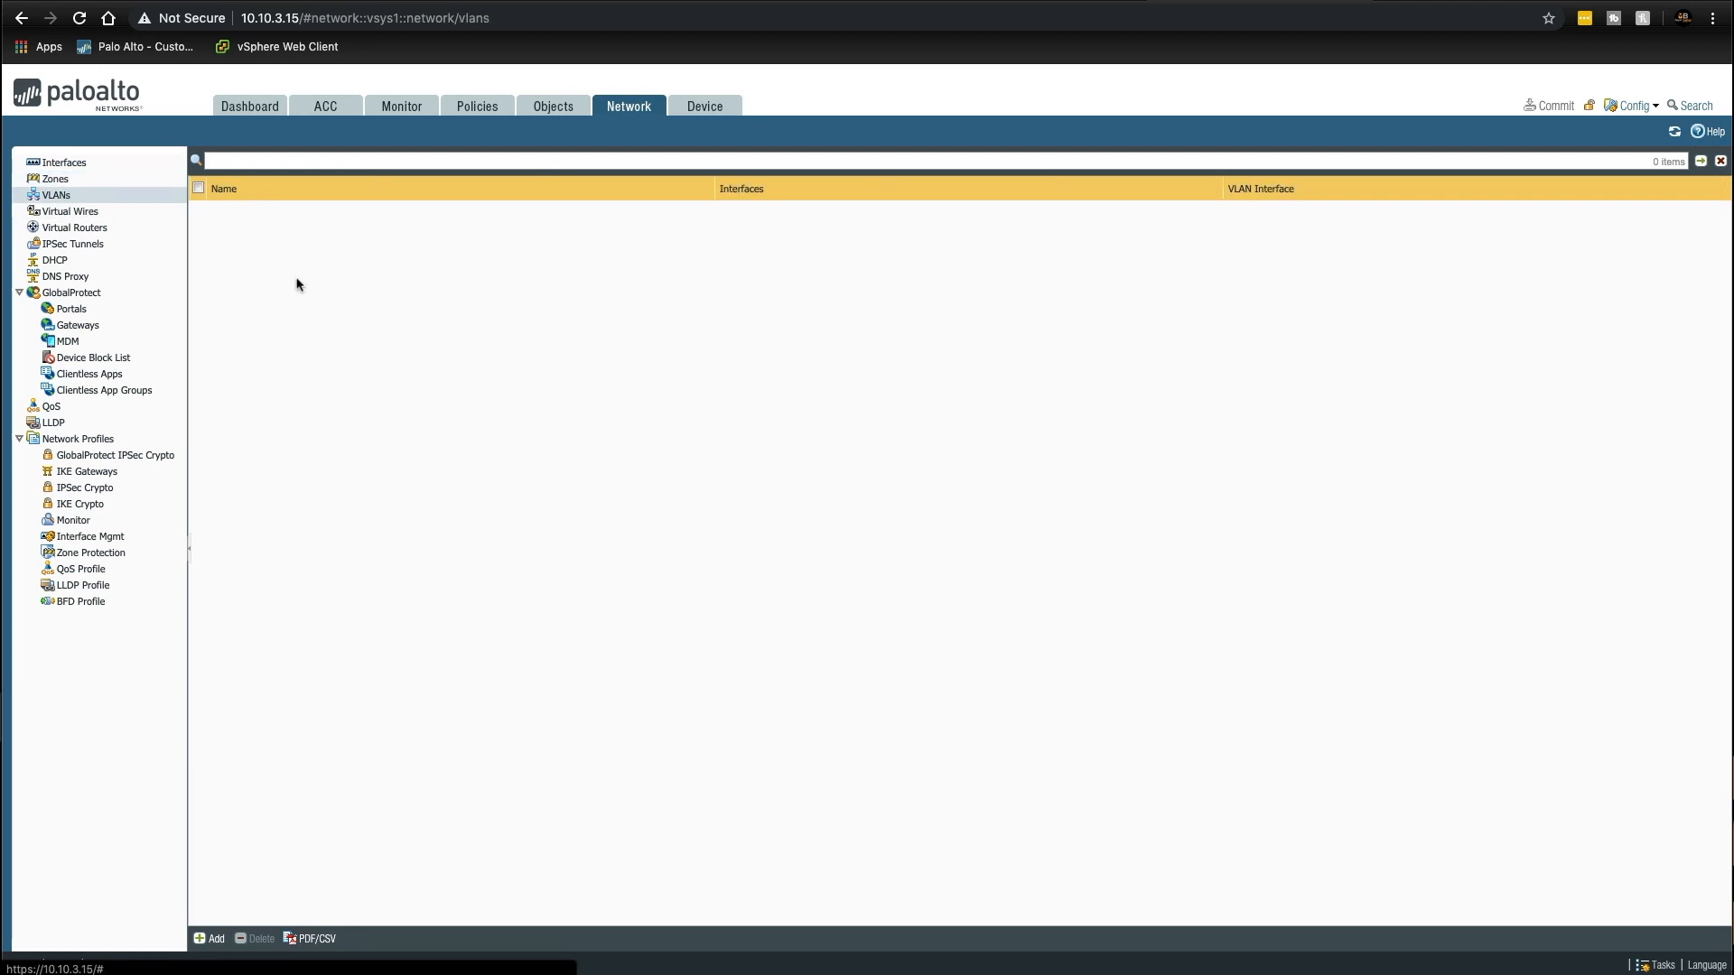
click(80, 227)
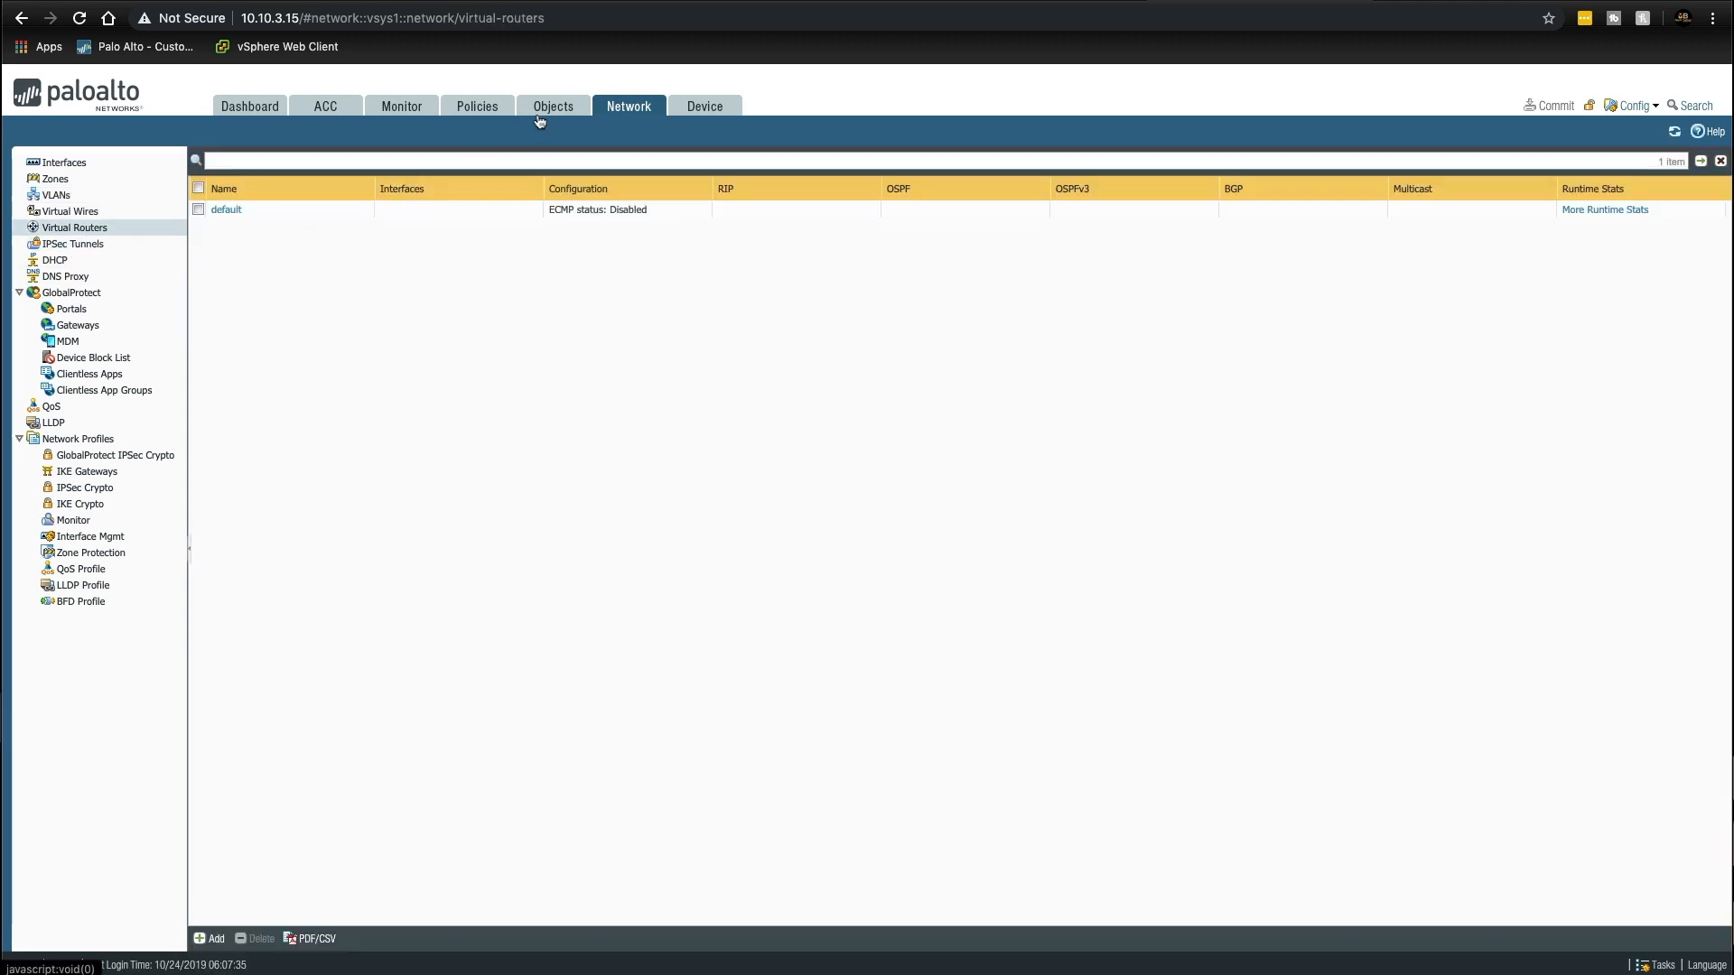
click(477, 106)
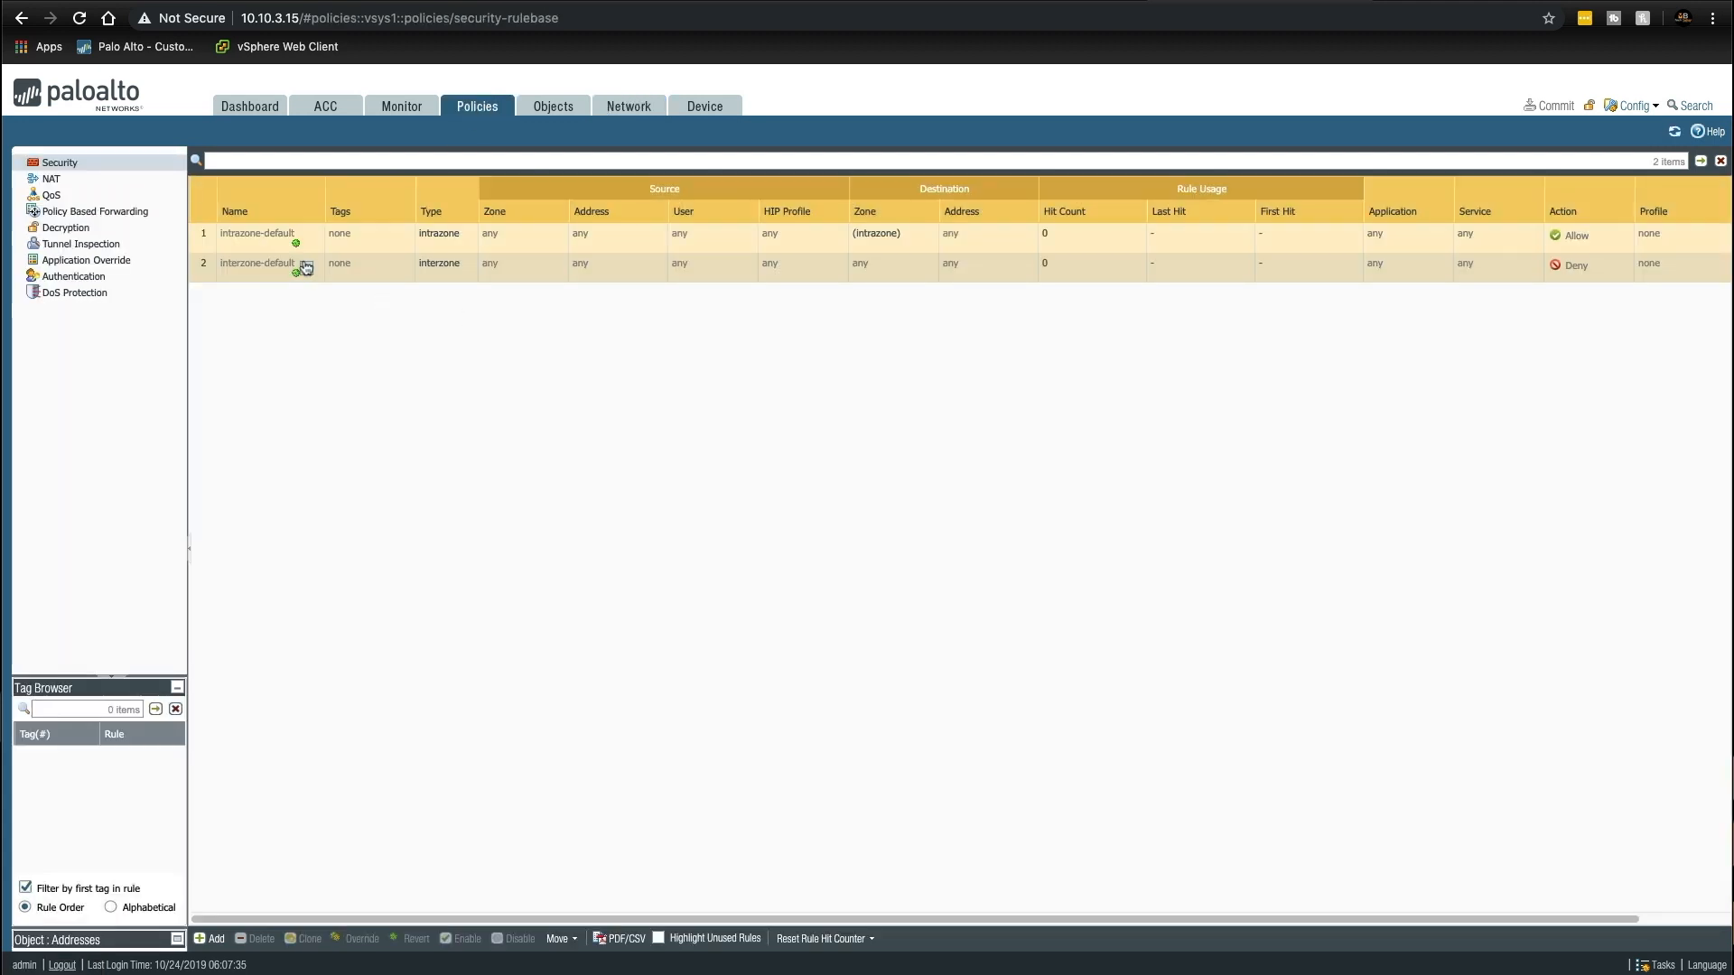
mouse_move(277, 278)
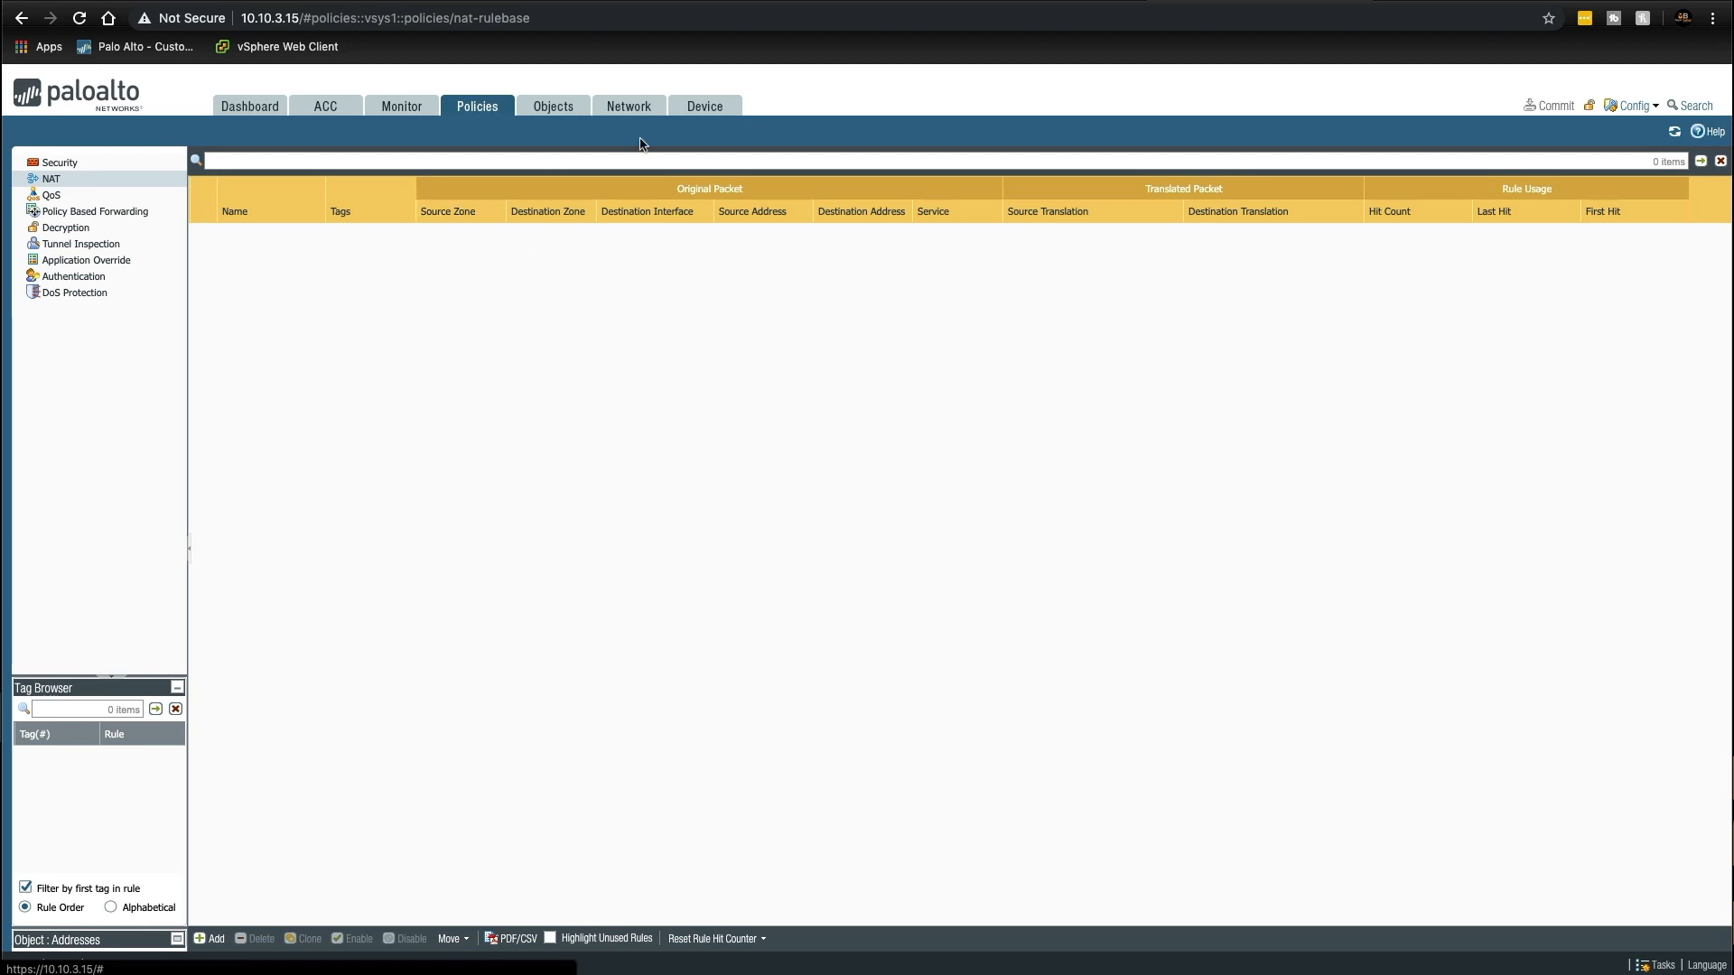
Step: Configure network interface ethernet1/2 with the comment "end user layer 2 interface" and the interface type Layer2
click(637, 110)
click(65, 162)
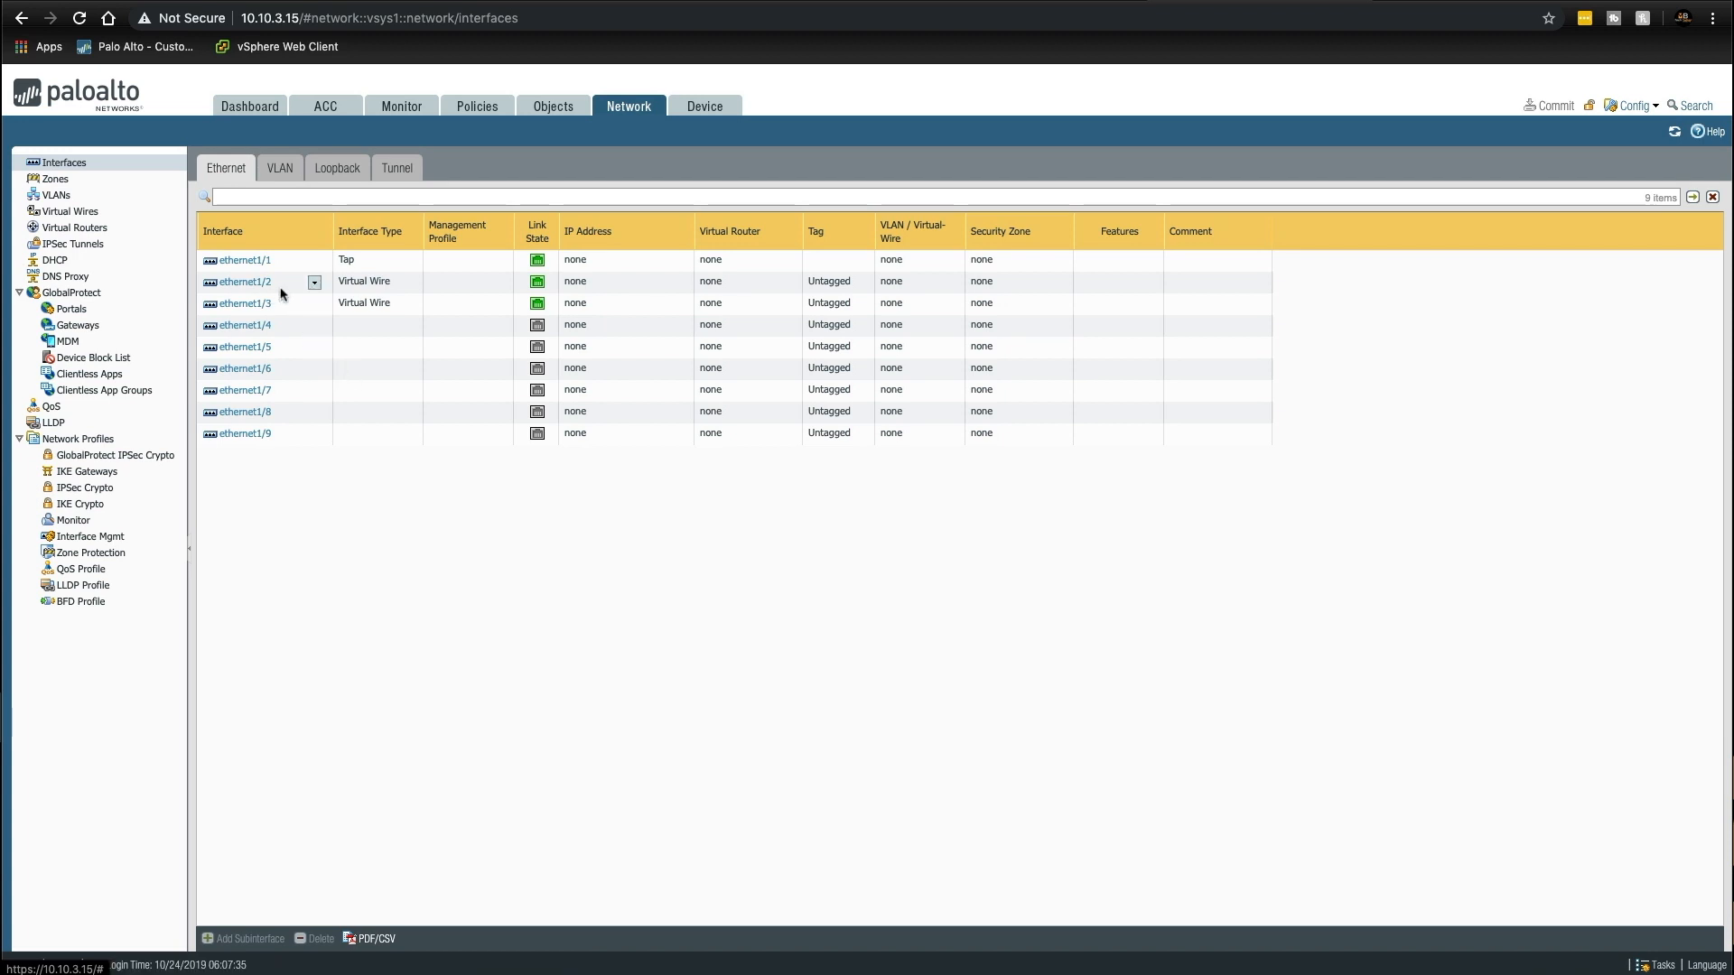
click(252, 283)
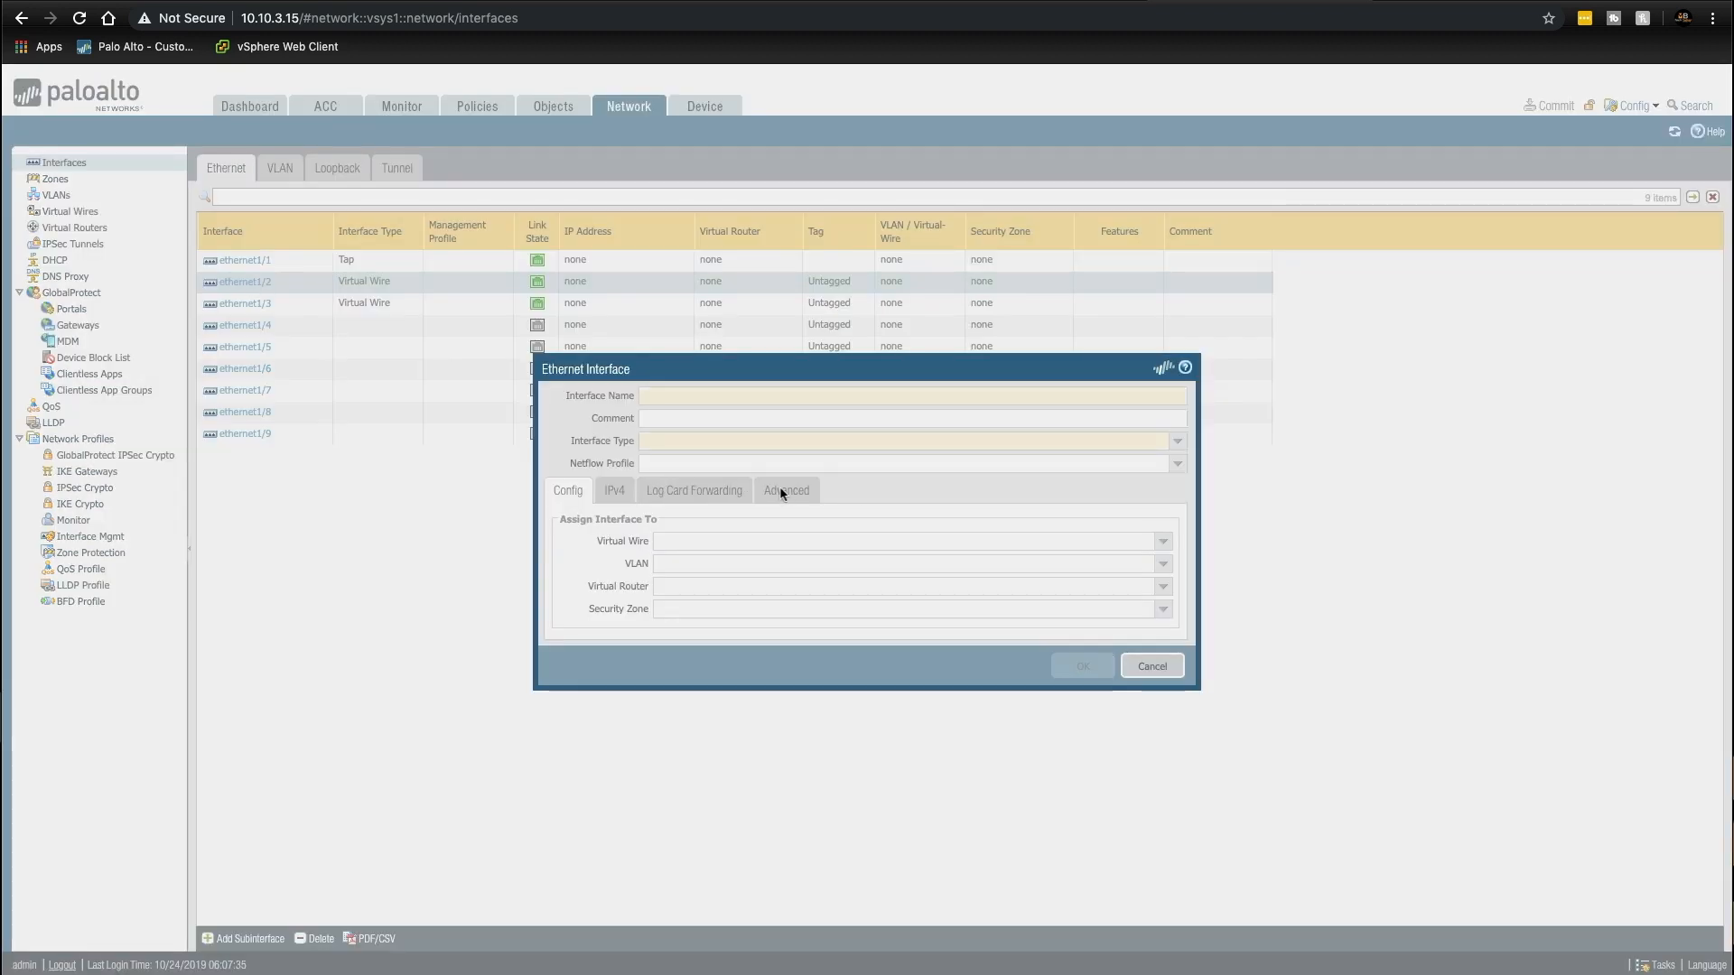
click(694, 421)
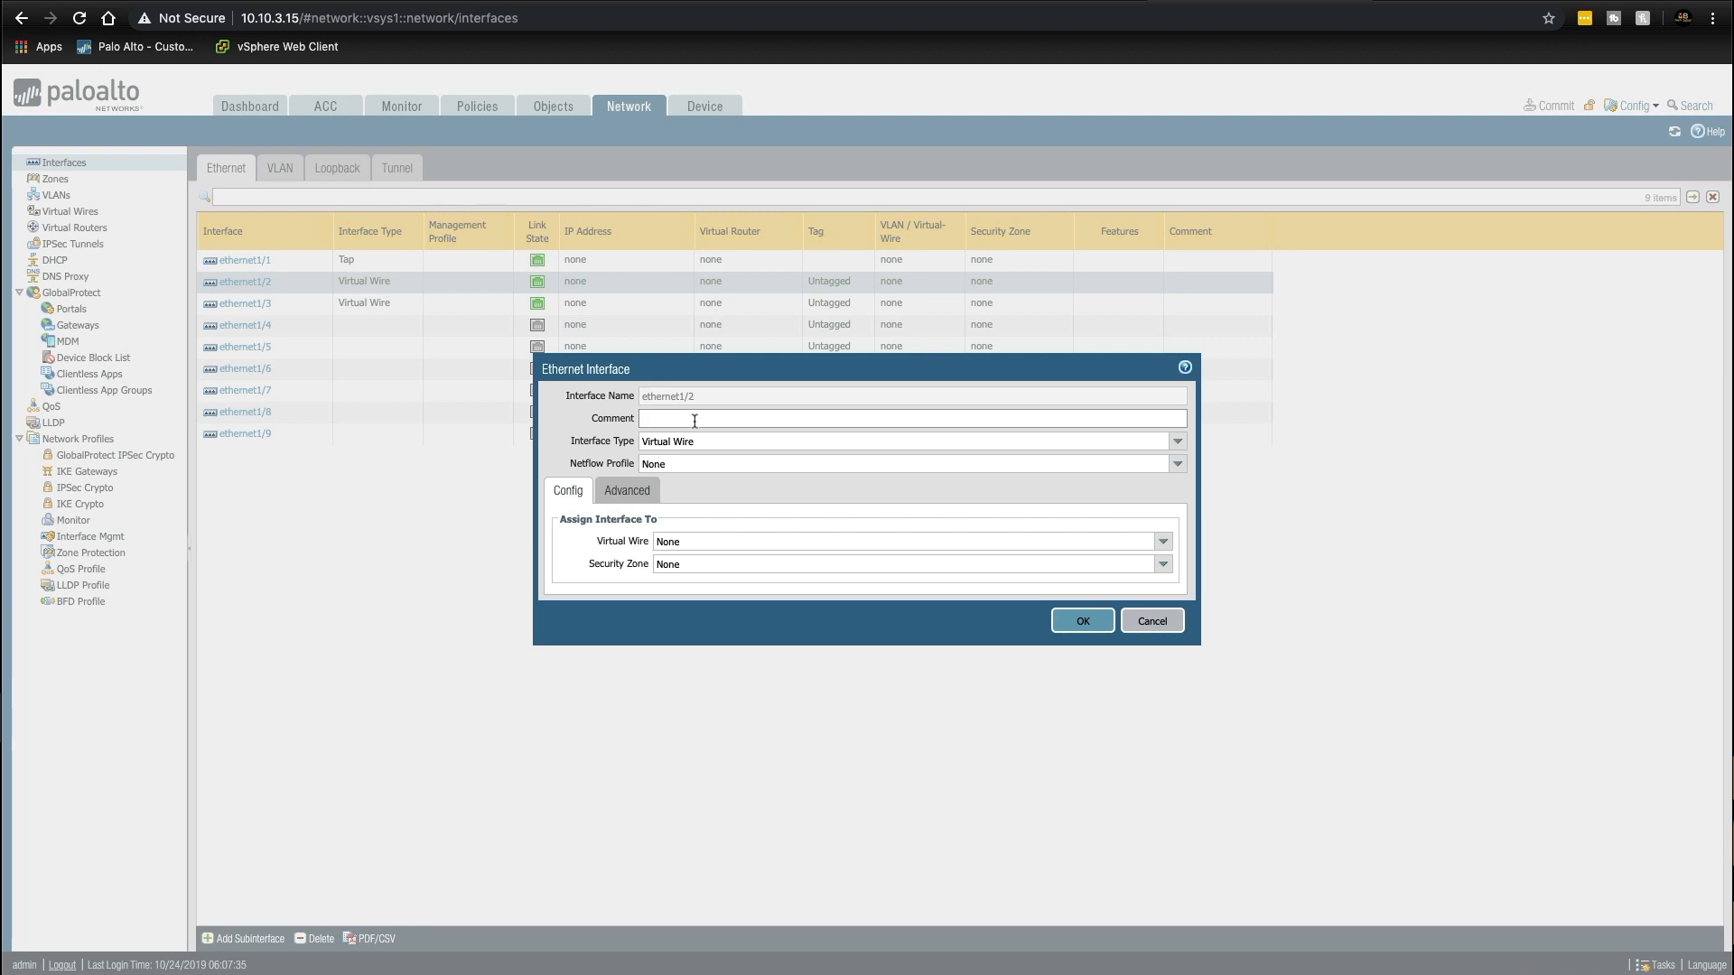
text(end user layer 2 interface)
click(1177, 441)
click(805, 513)
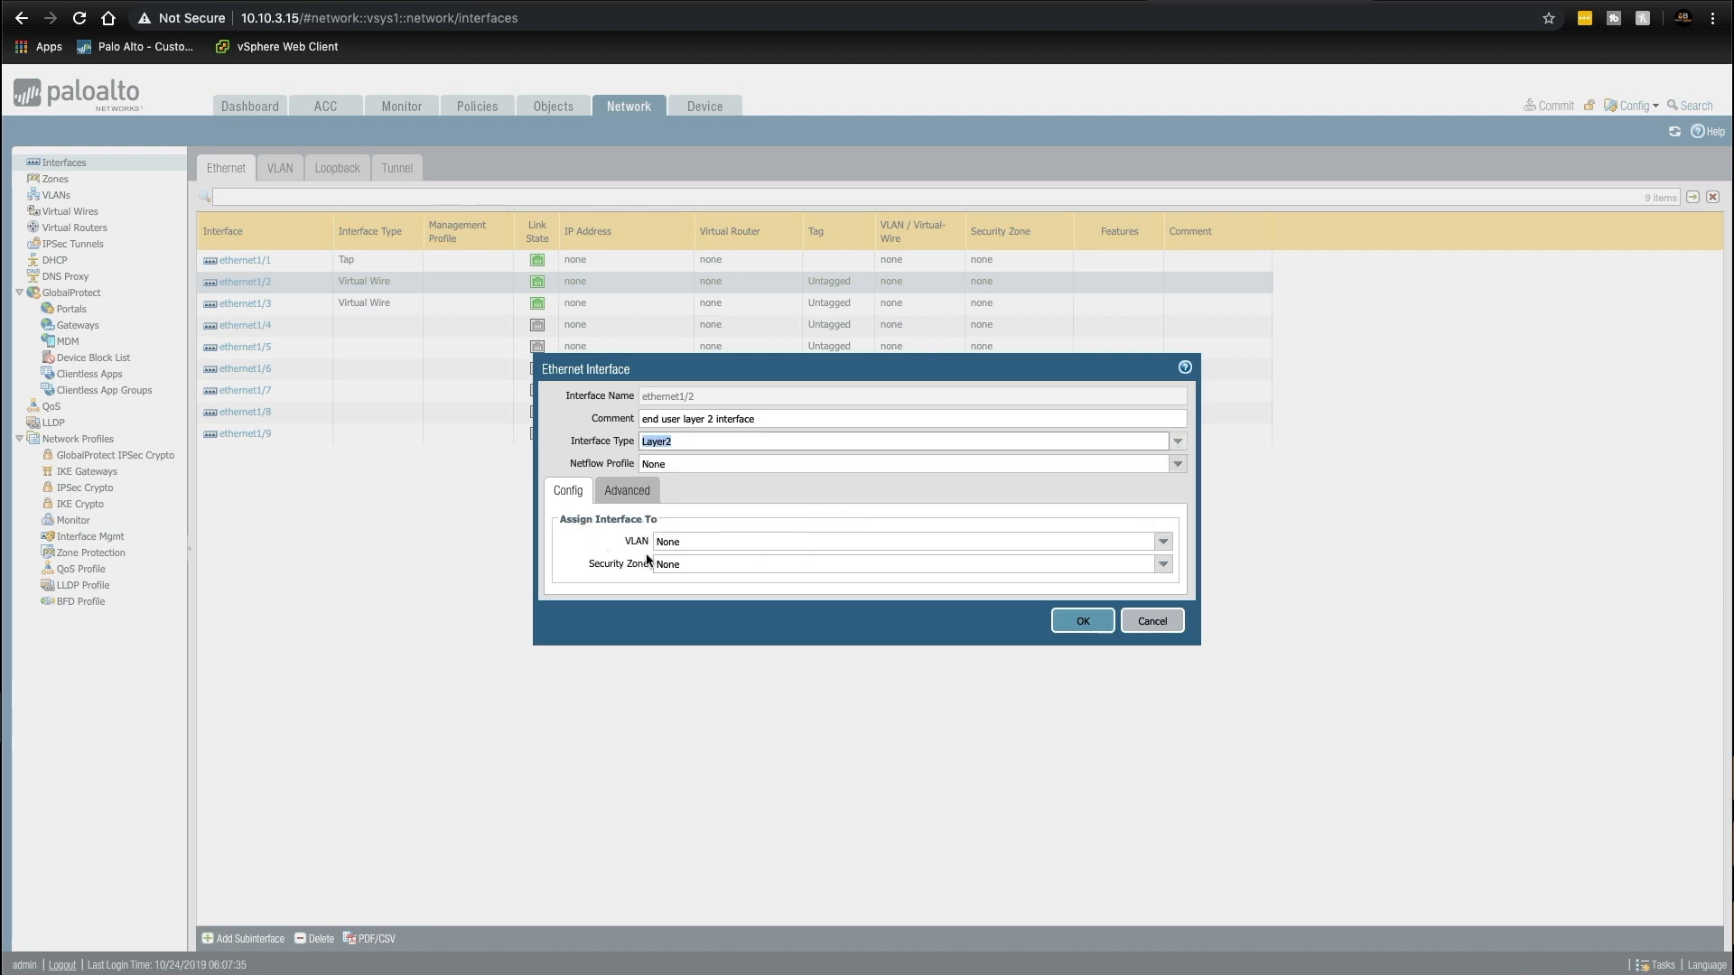
Step: Create a new VLAN named VLAN60 and assign it to ethernet1/2
click(1163, 542)
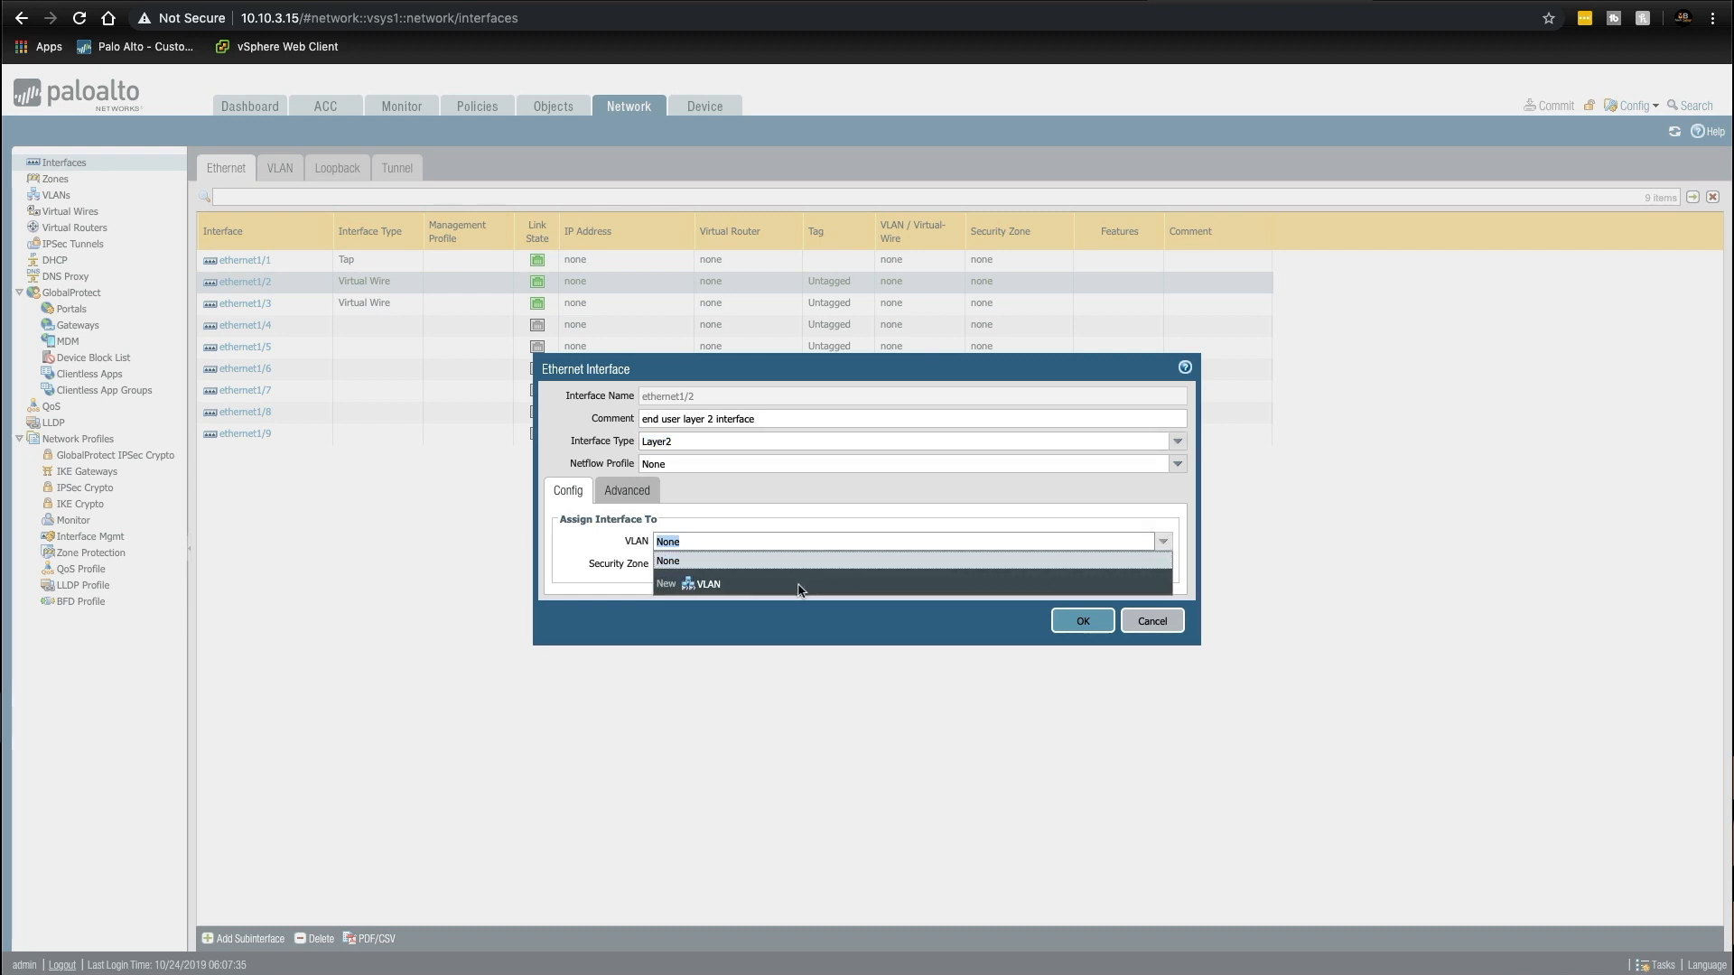
click(709, 585)
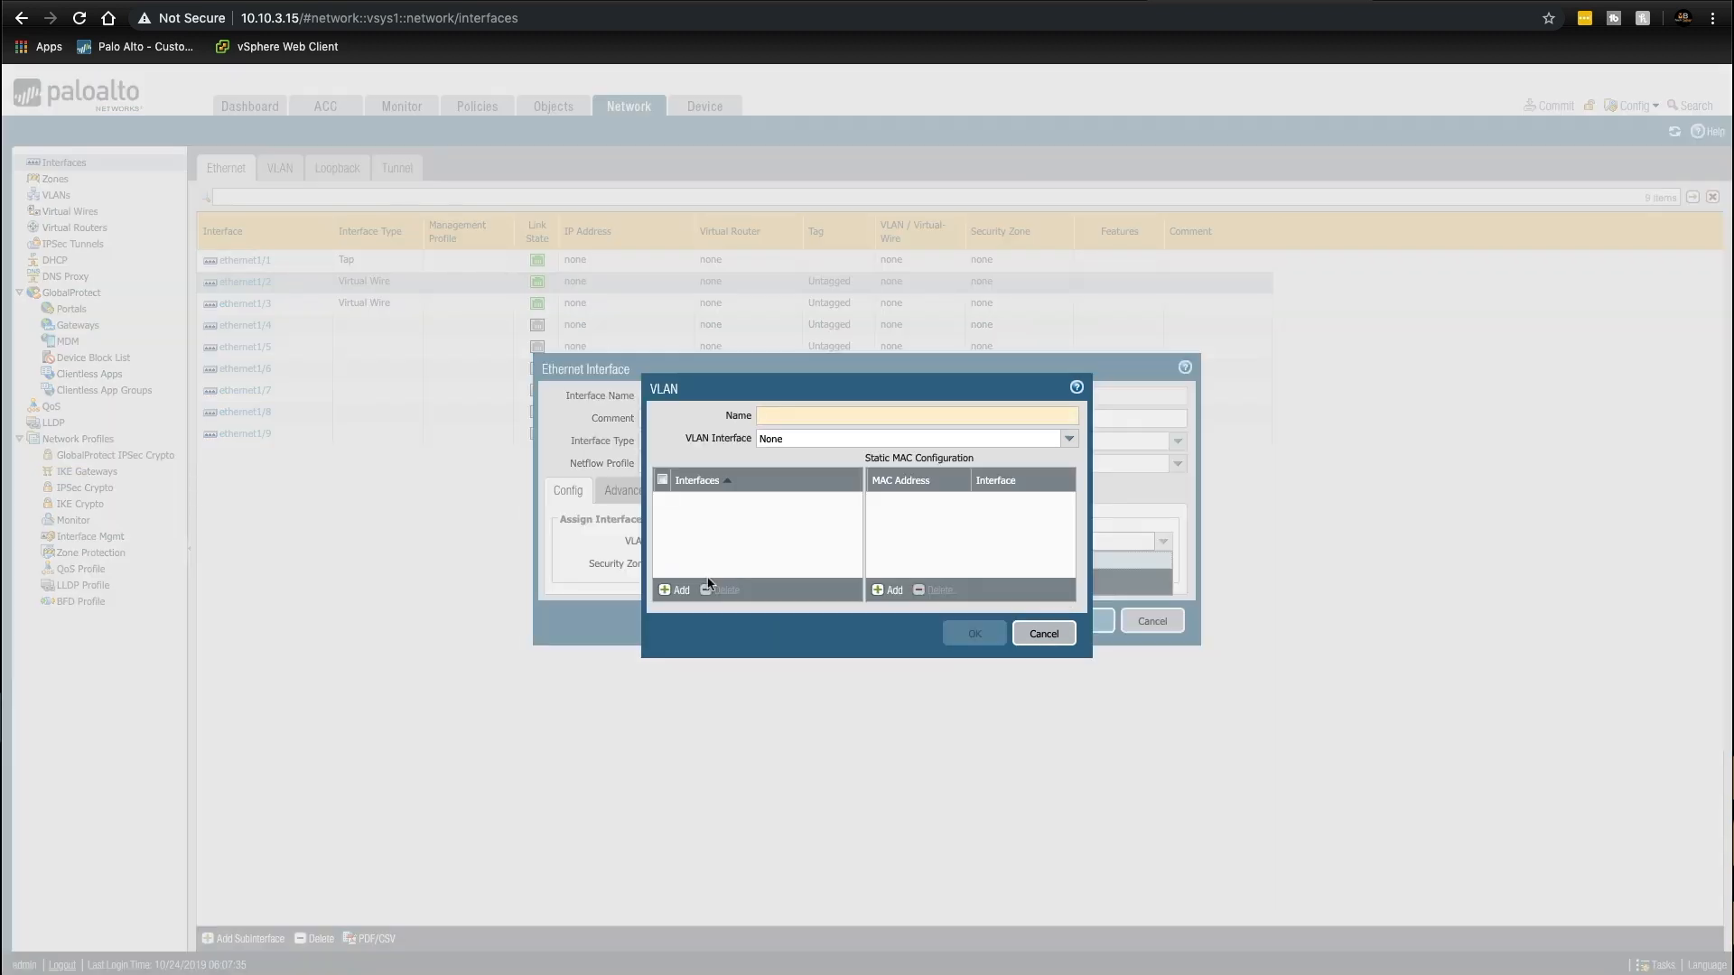
click(768, 414)
text(VLAN60)
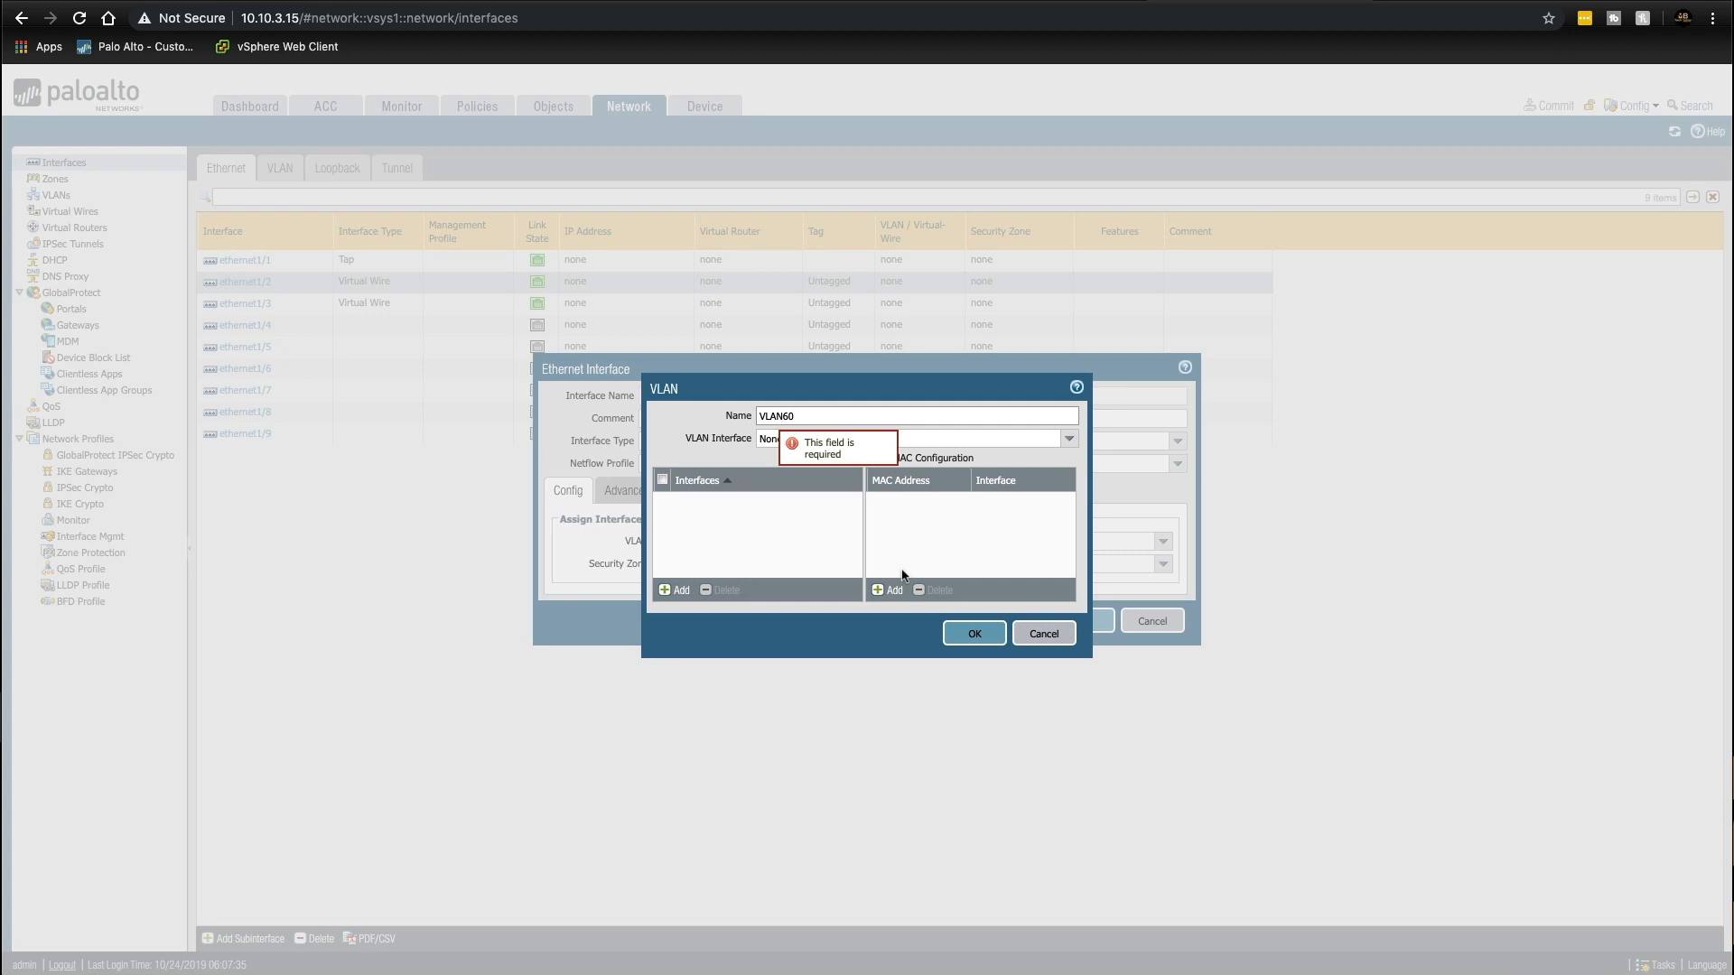
click(986, 637)
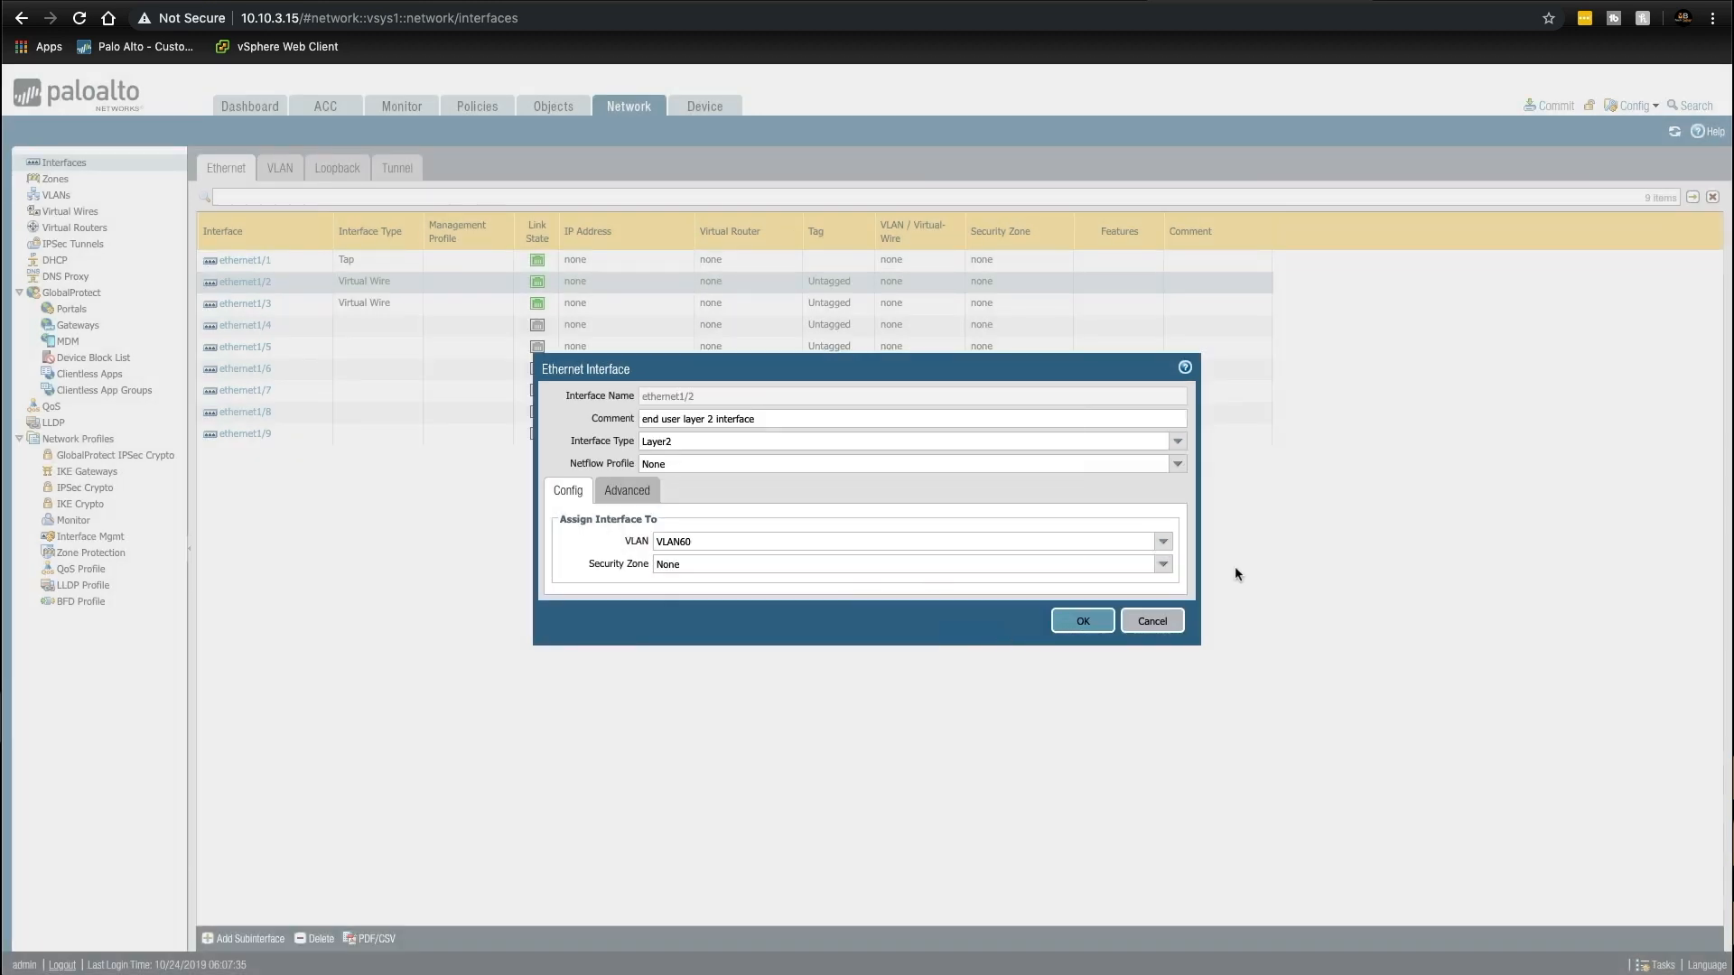
Step: Create a security zone named "end-users" for ethernet1/2 and save the interface settings
click(1163, 564)
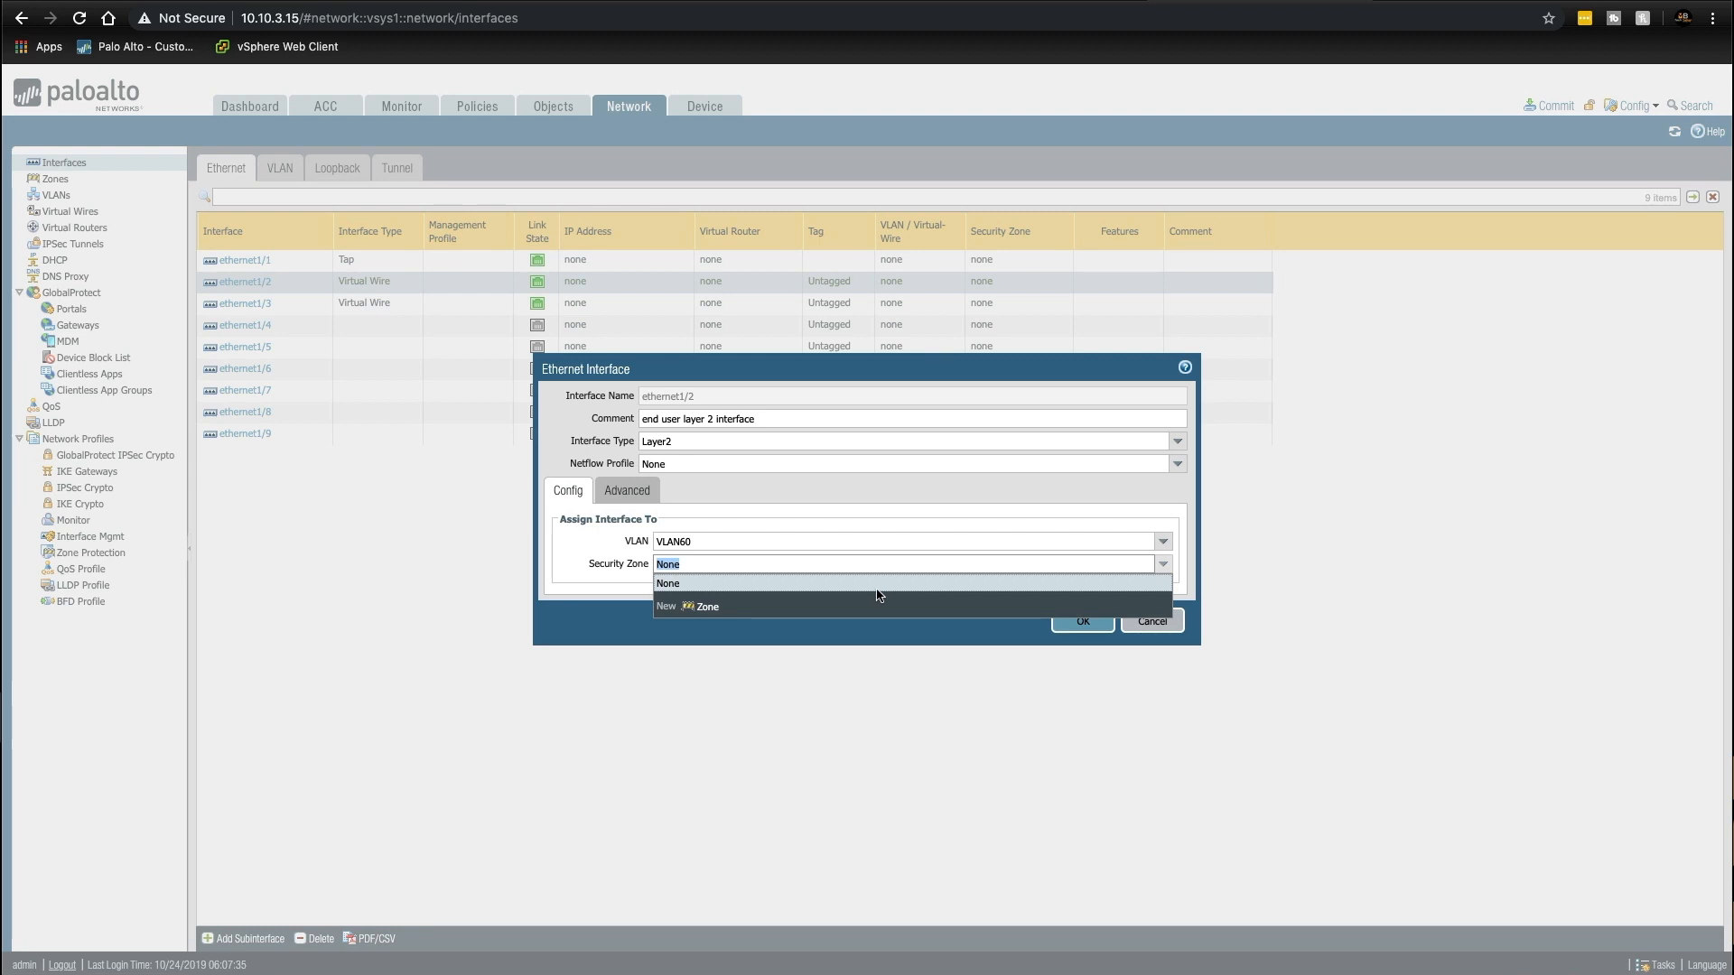
click(707, 608)
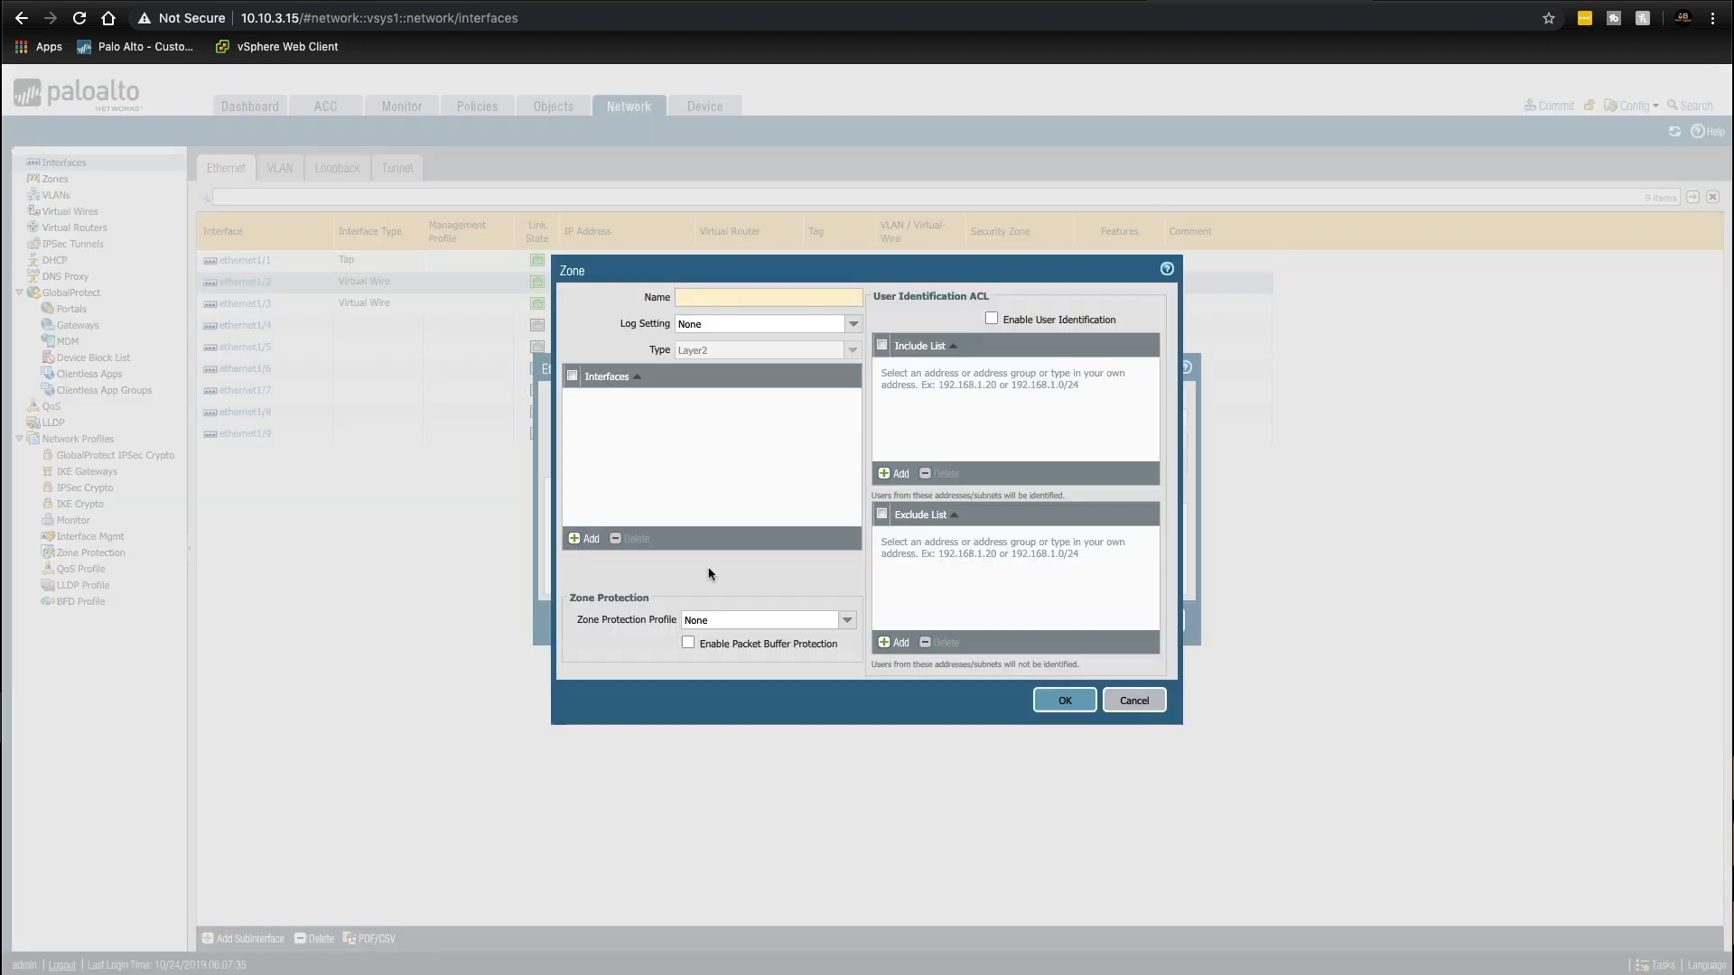
click(698, 291)
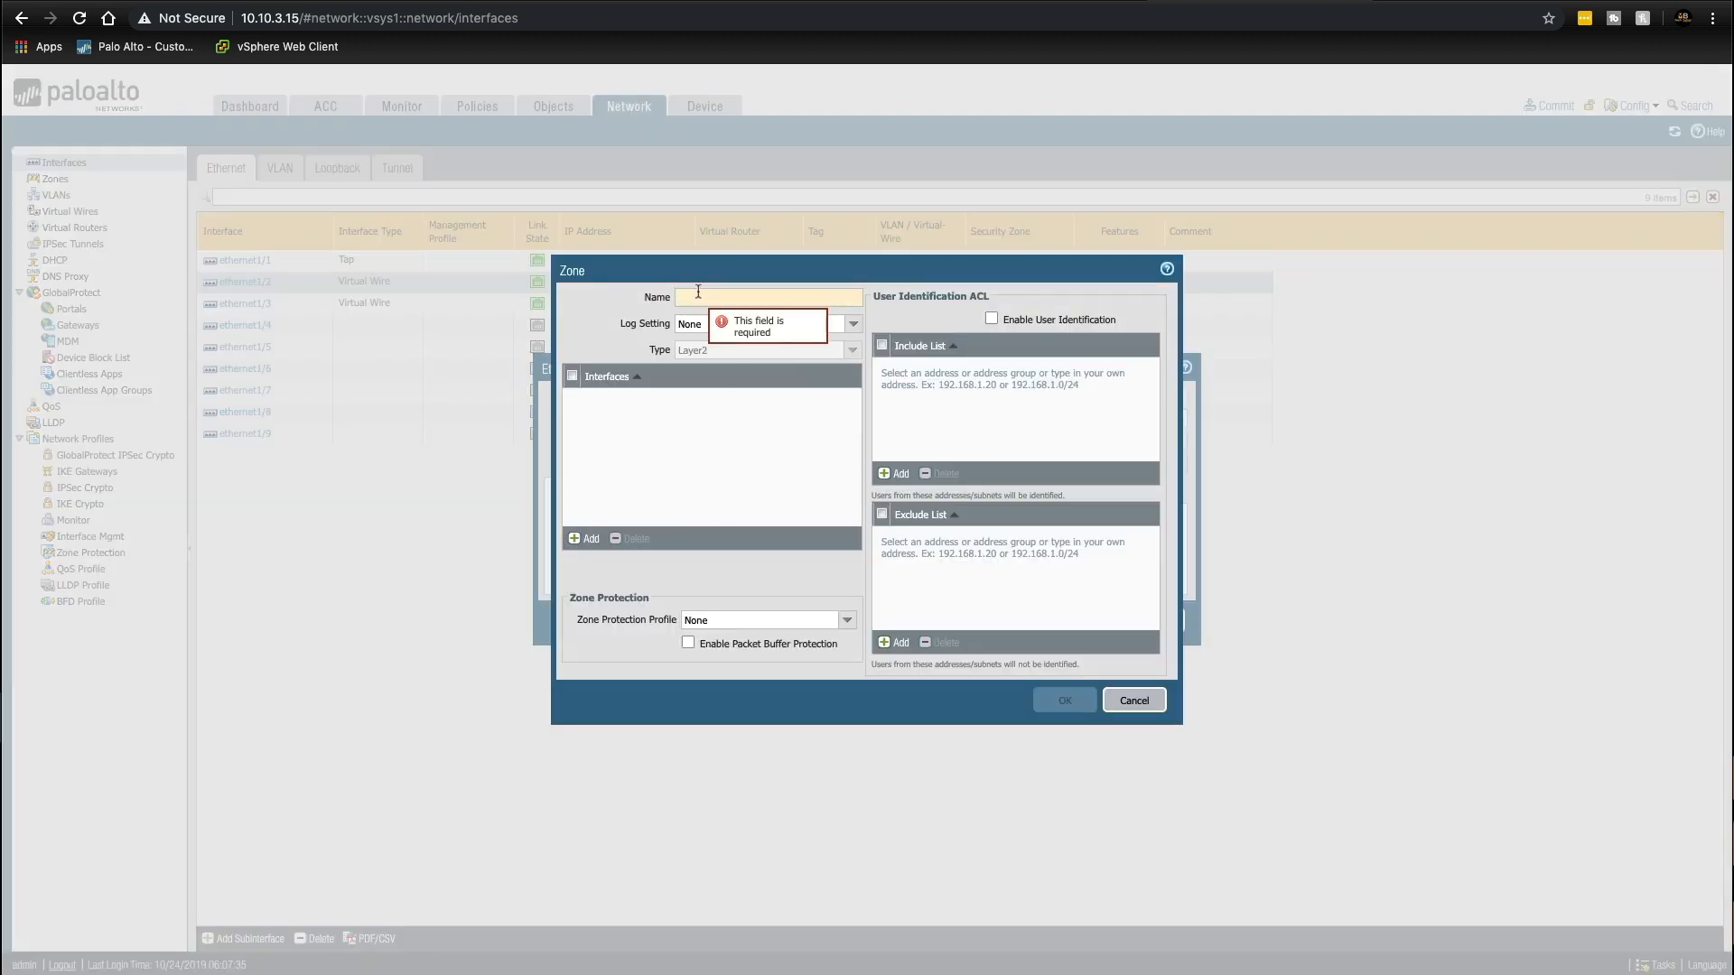
text(end)
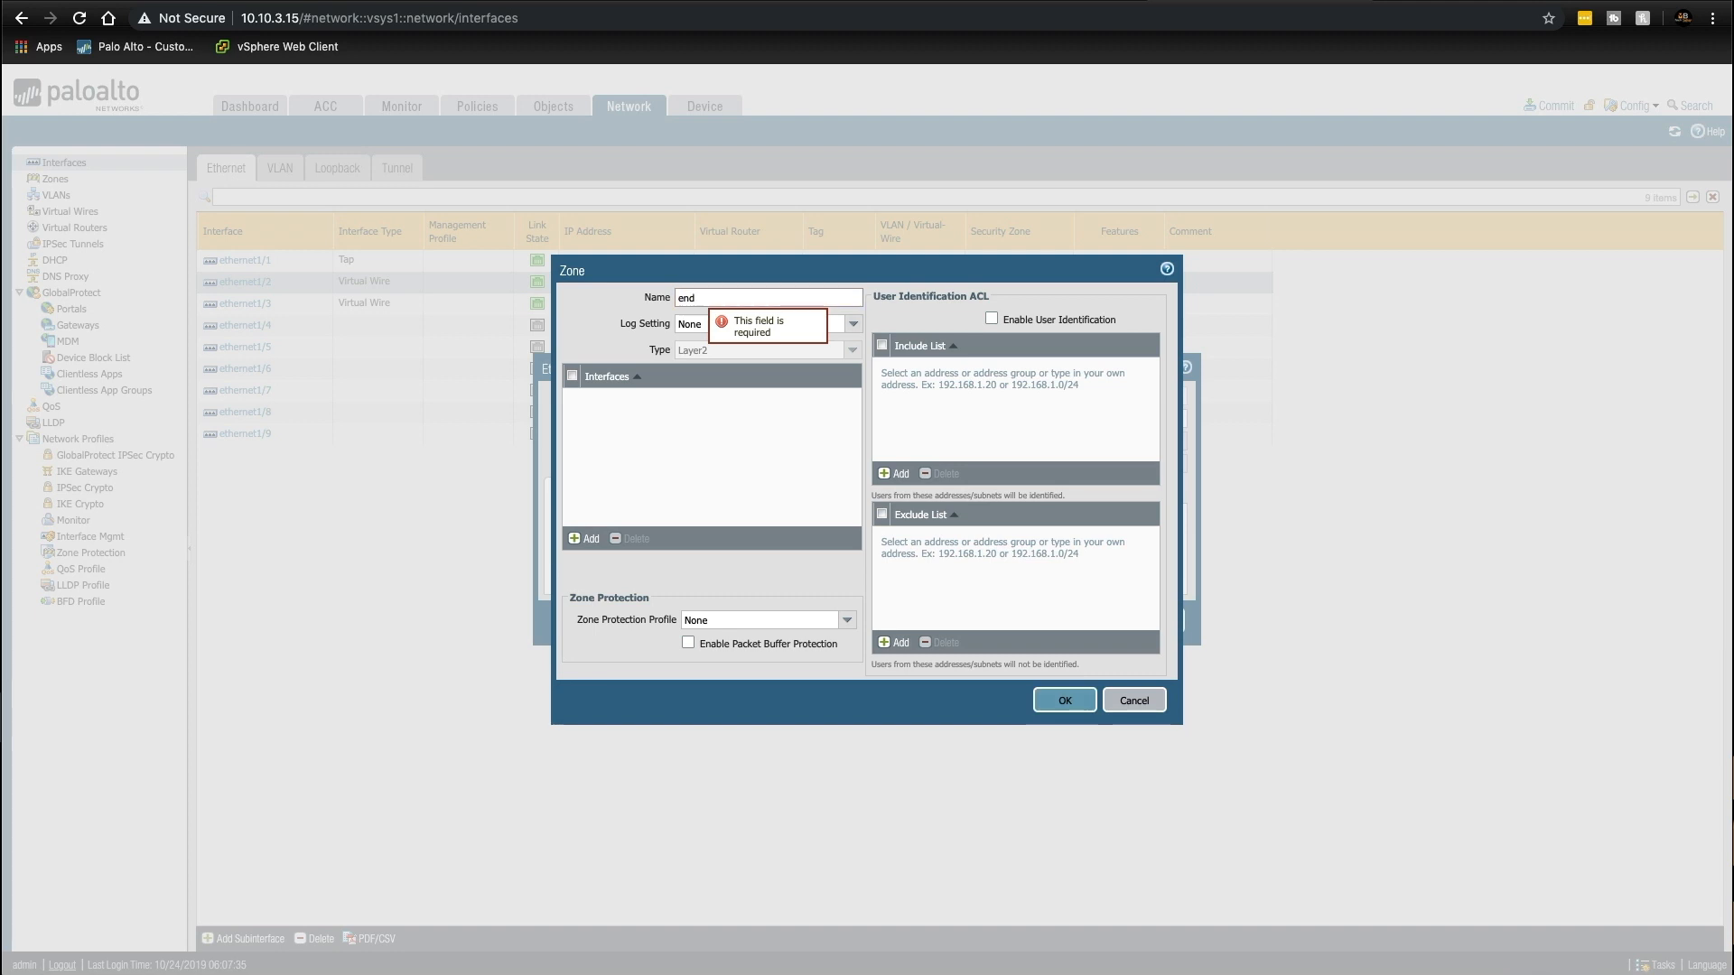
text(-users)
click(1075, 703)
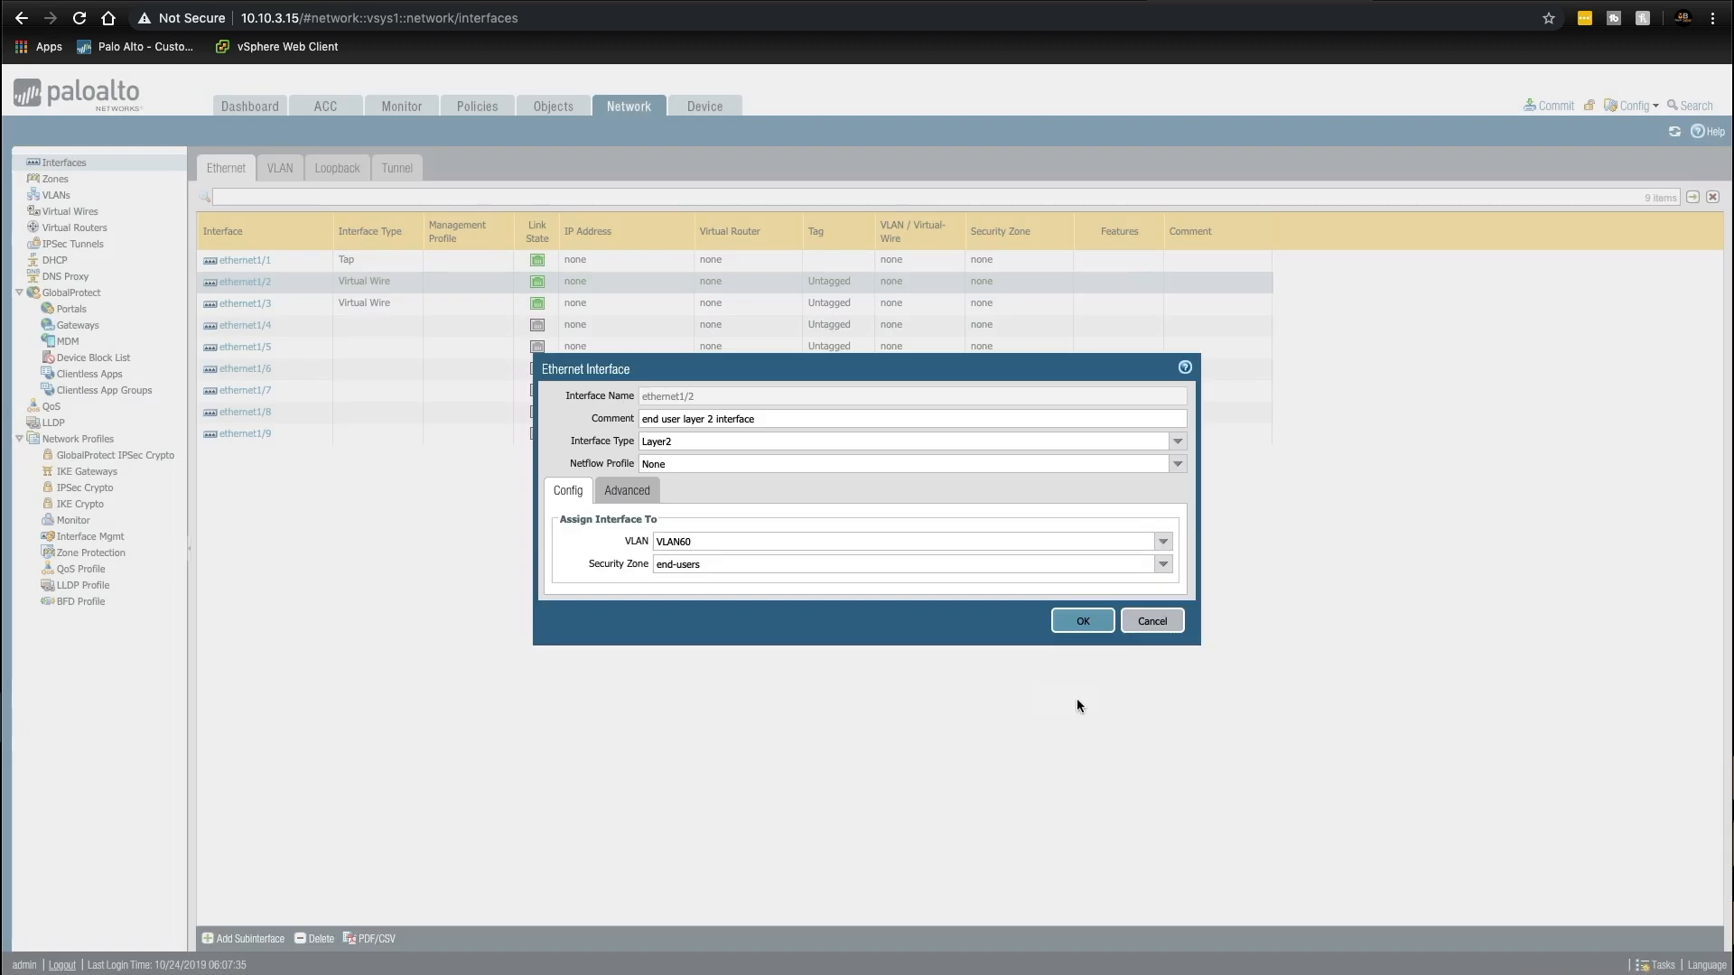
click(1104, 619)
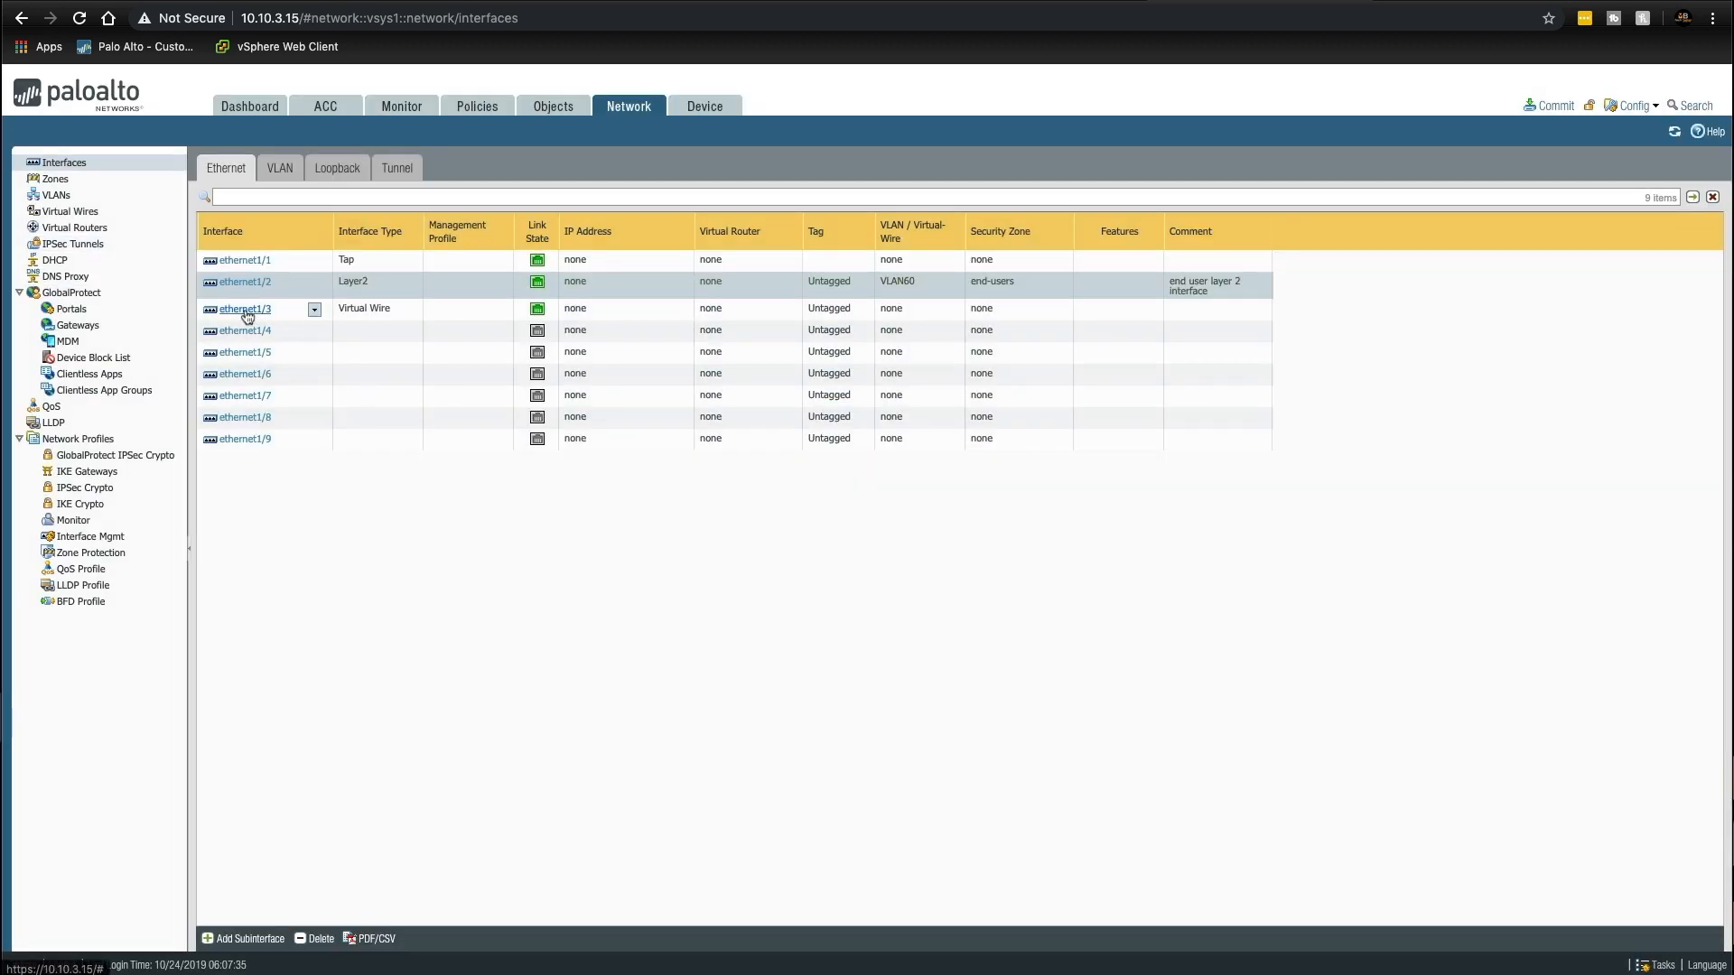
Step: Configure ethernet1/3 with the comment "server layer 2 interface", interface type Layer2 and VLAN60
click(248, 311)
click(686, 419)
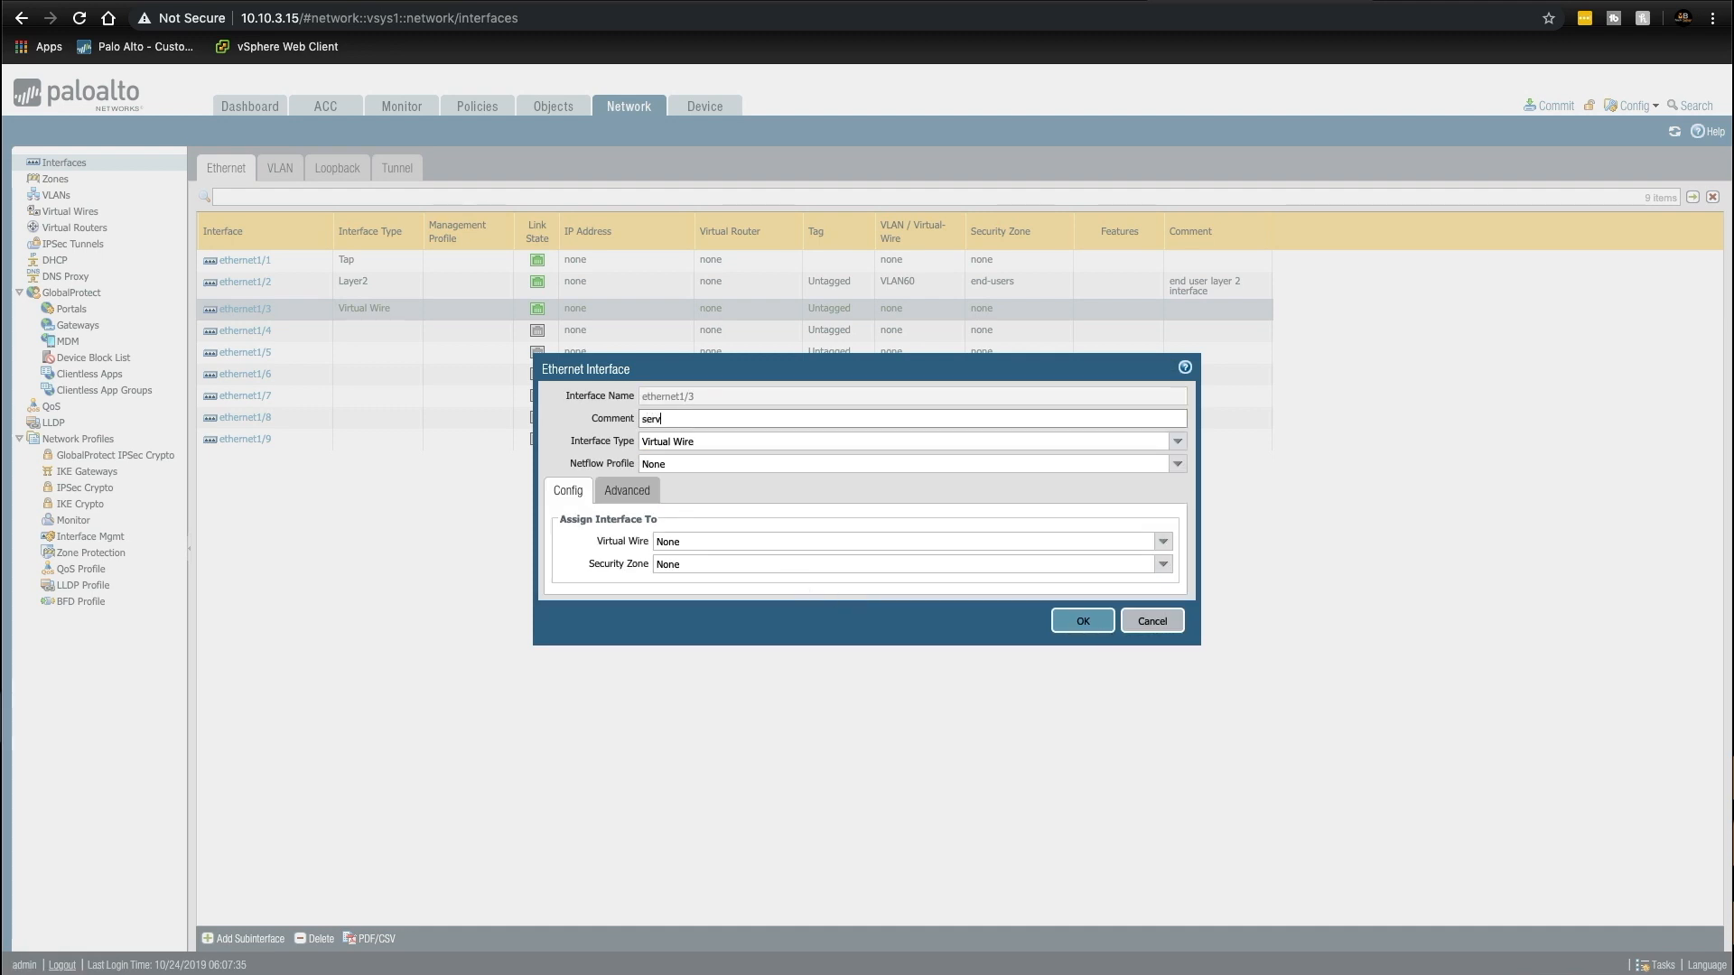
text(server layer 2 interface)
click(1177, 441)
click(725, 512)
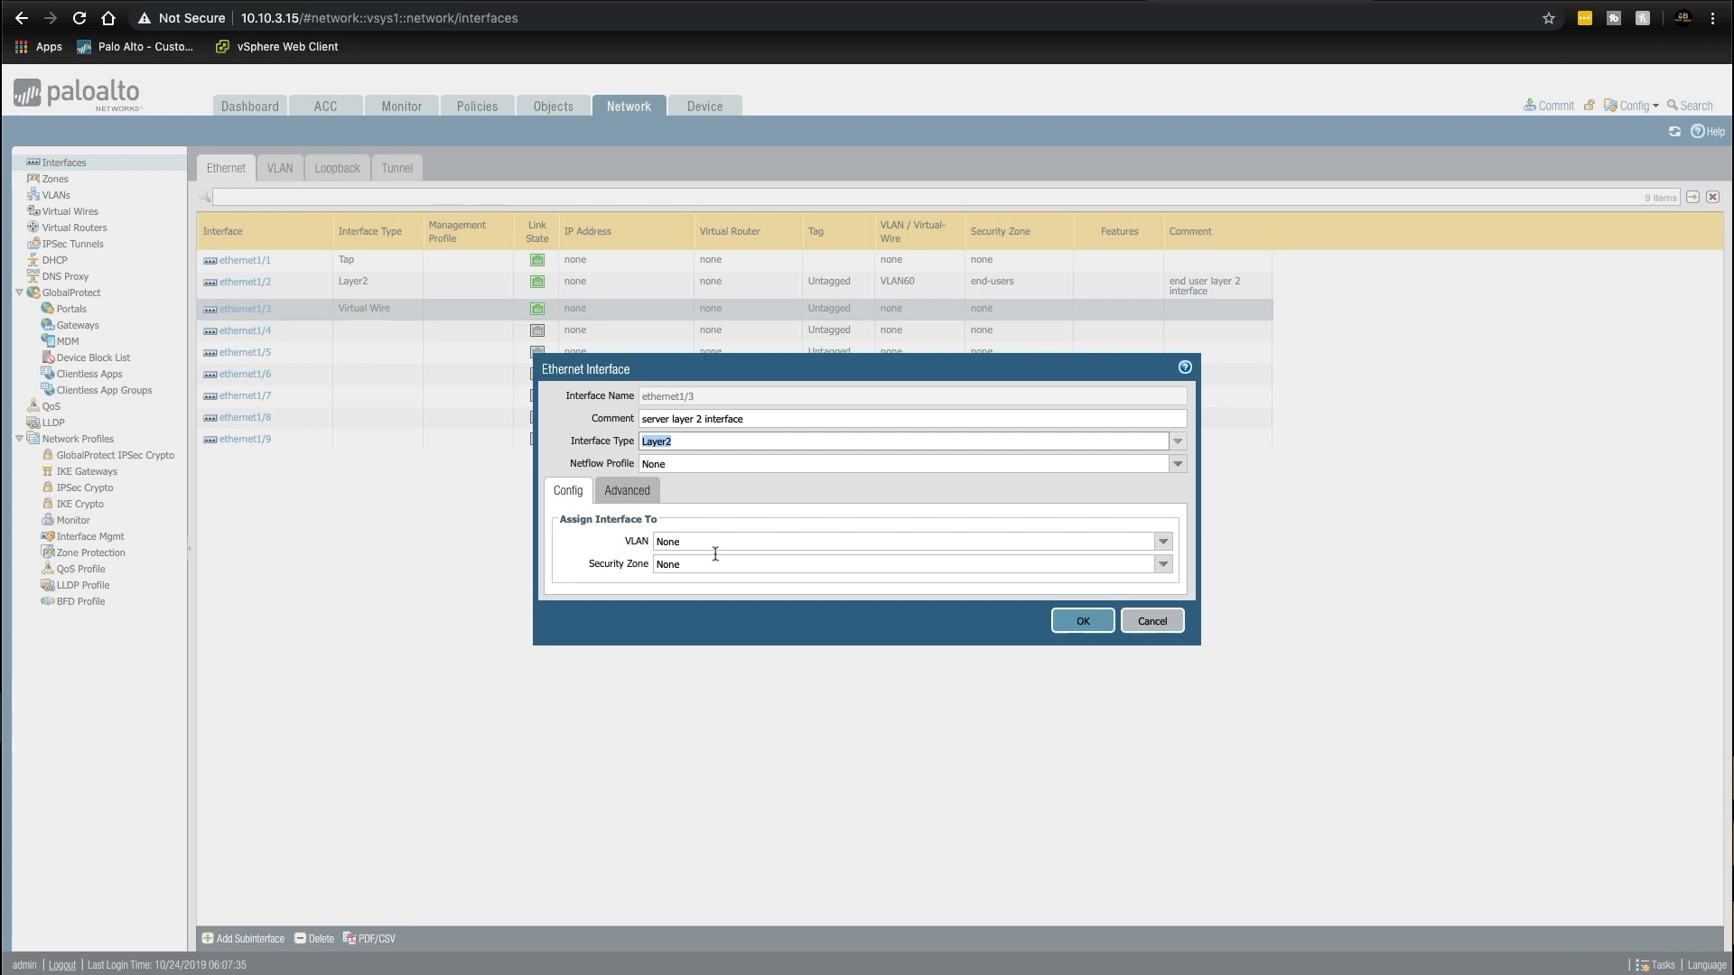
click(1163, 542)
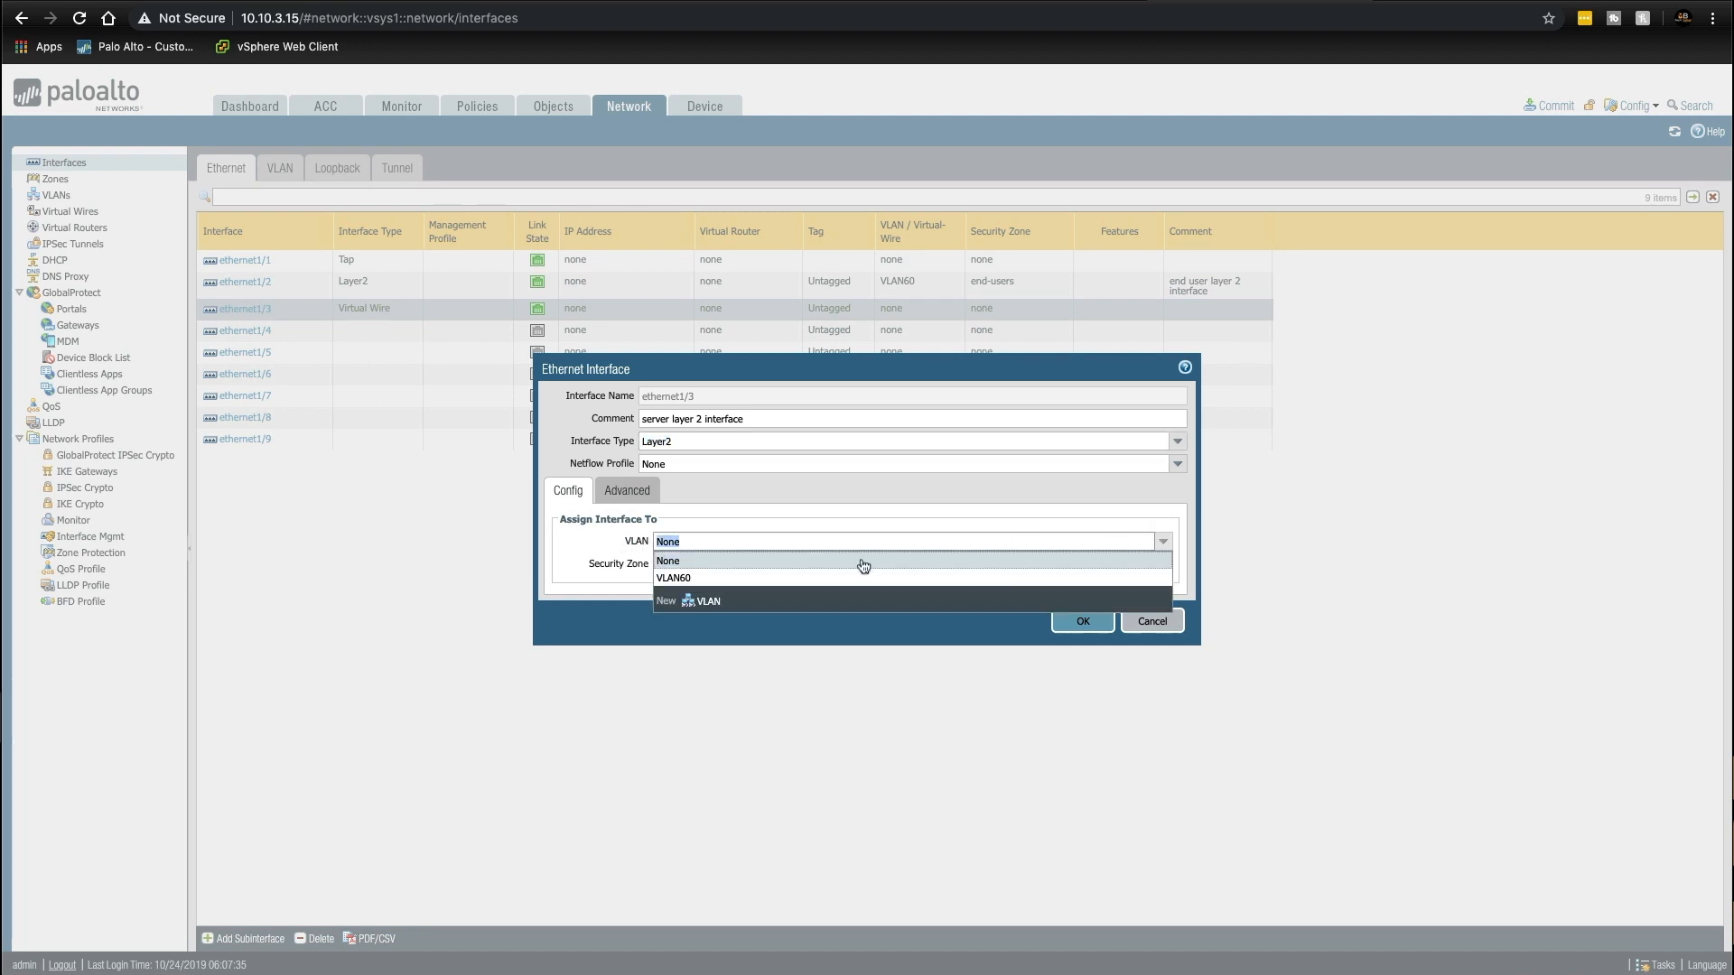
click(725, 584)
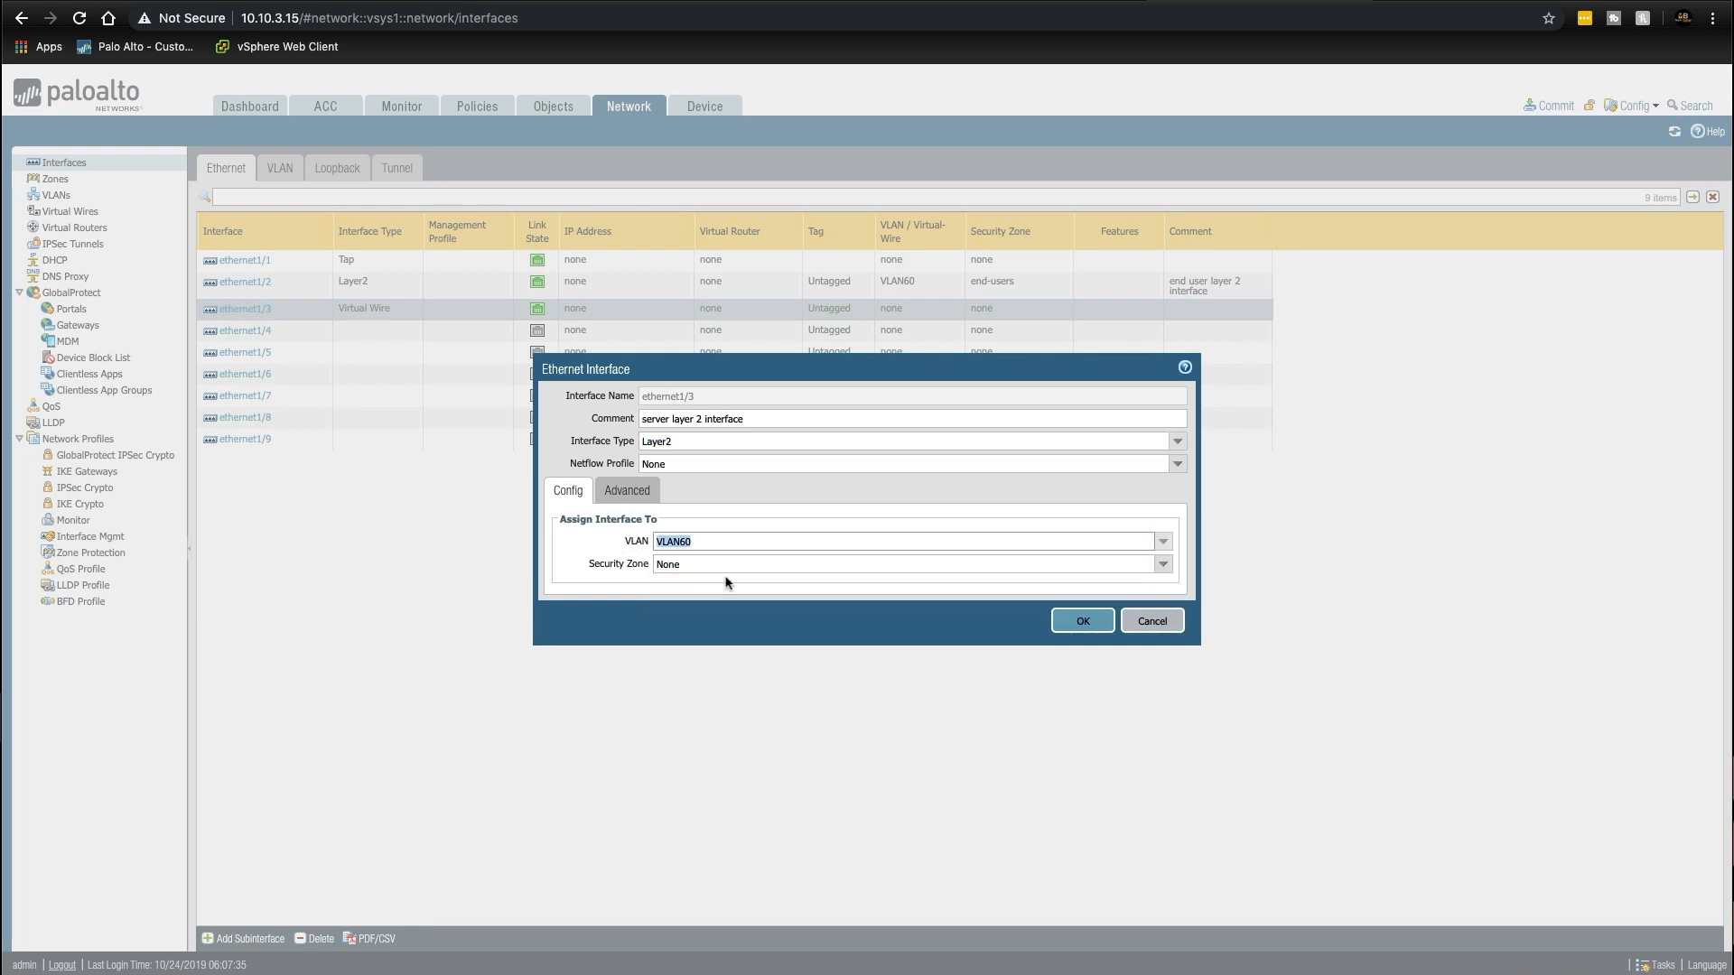
Step: Create a security zone named "servers" for ethernet1/3 and save the interface settings
click(1164, 565)
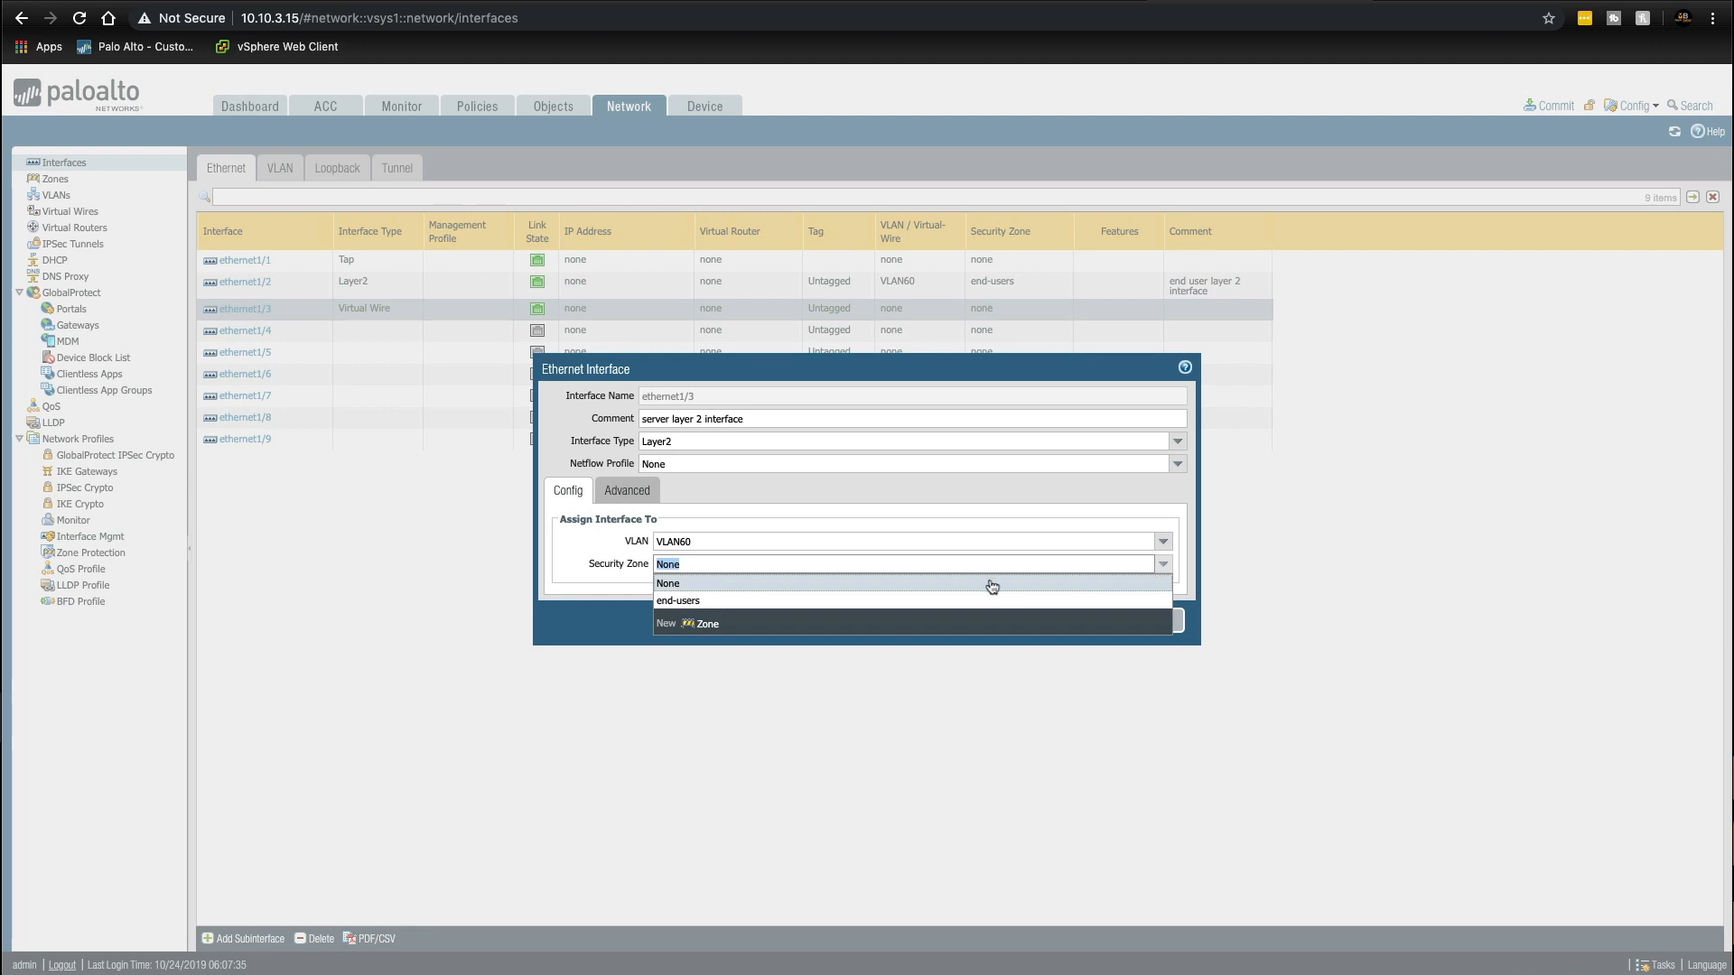
click(719, 625)
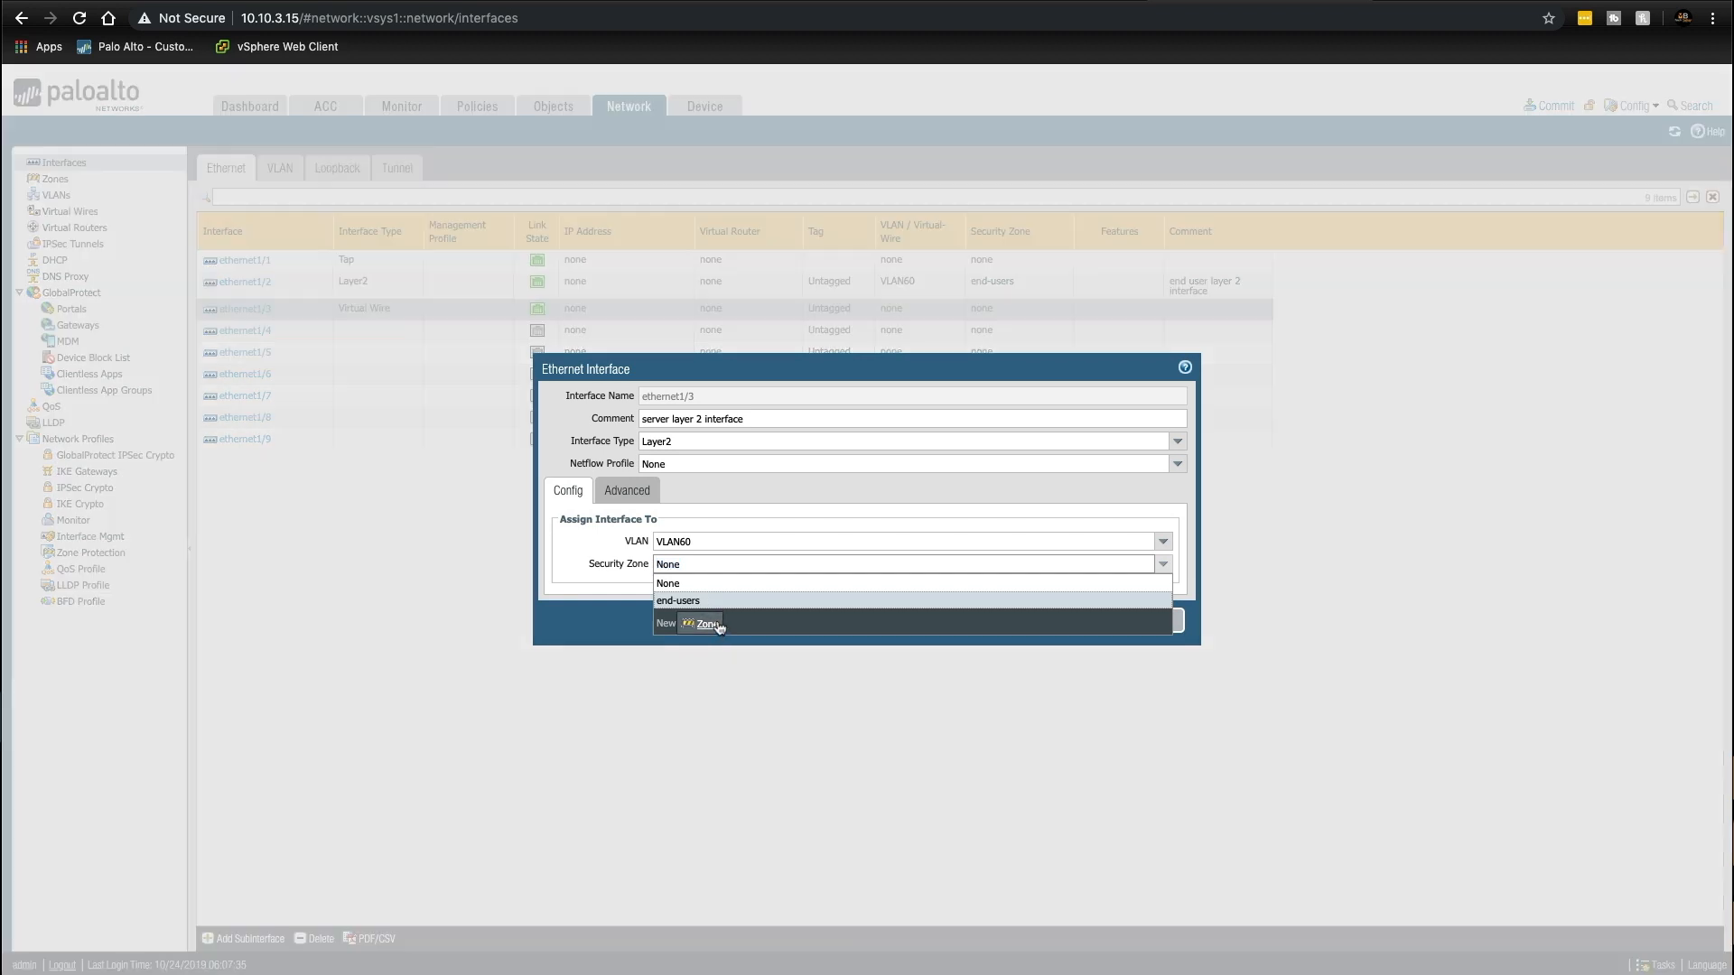
text(servers)
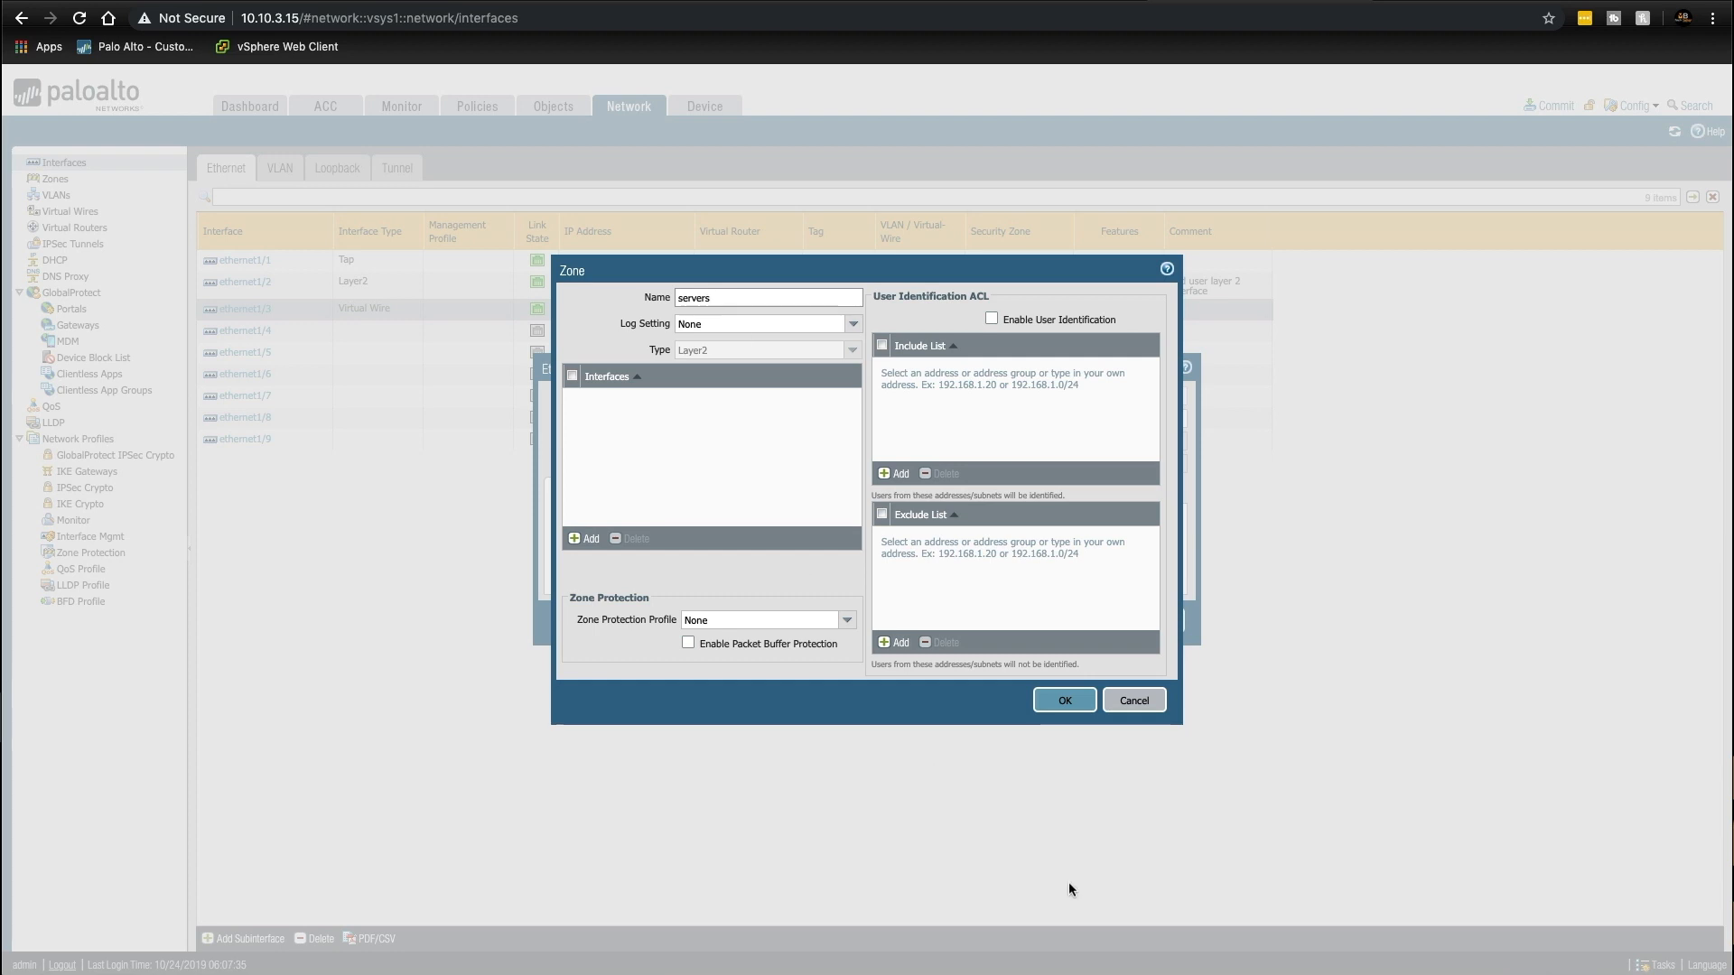
click(1064, 700)
click(1082, 620)
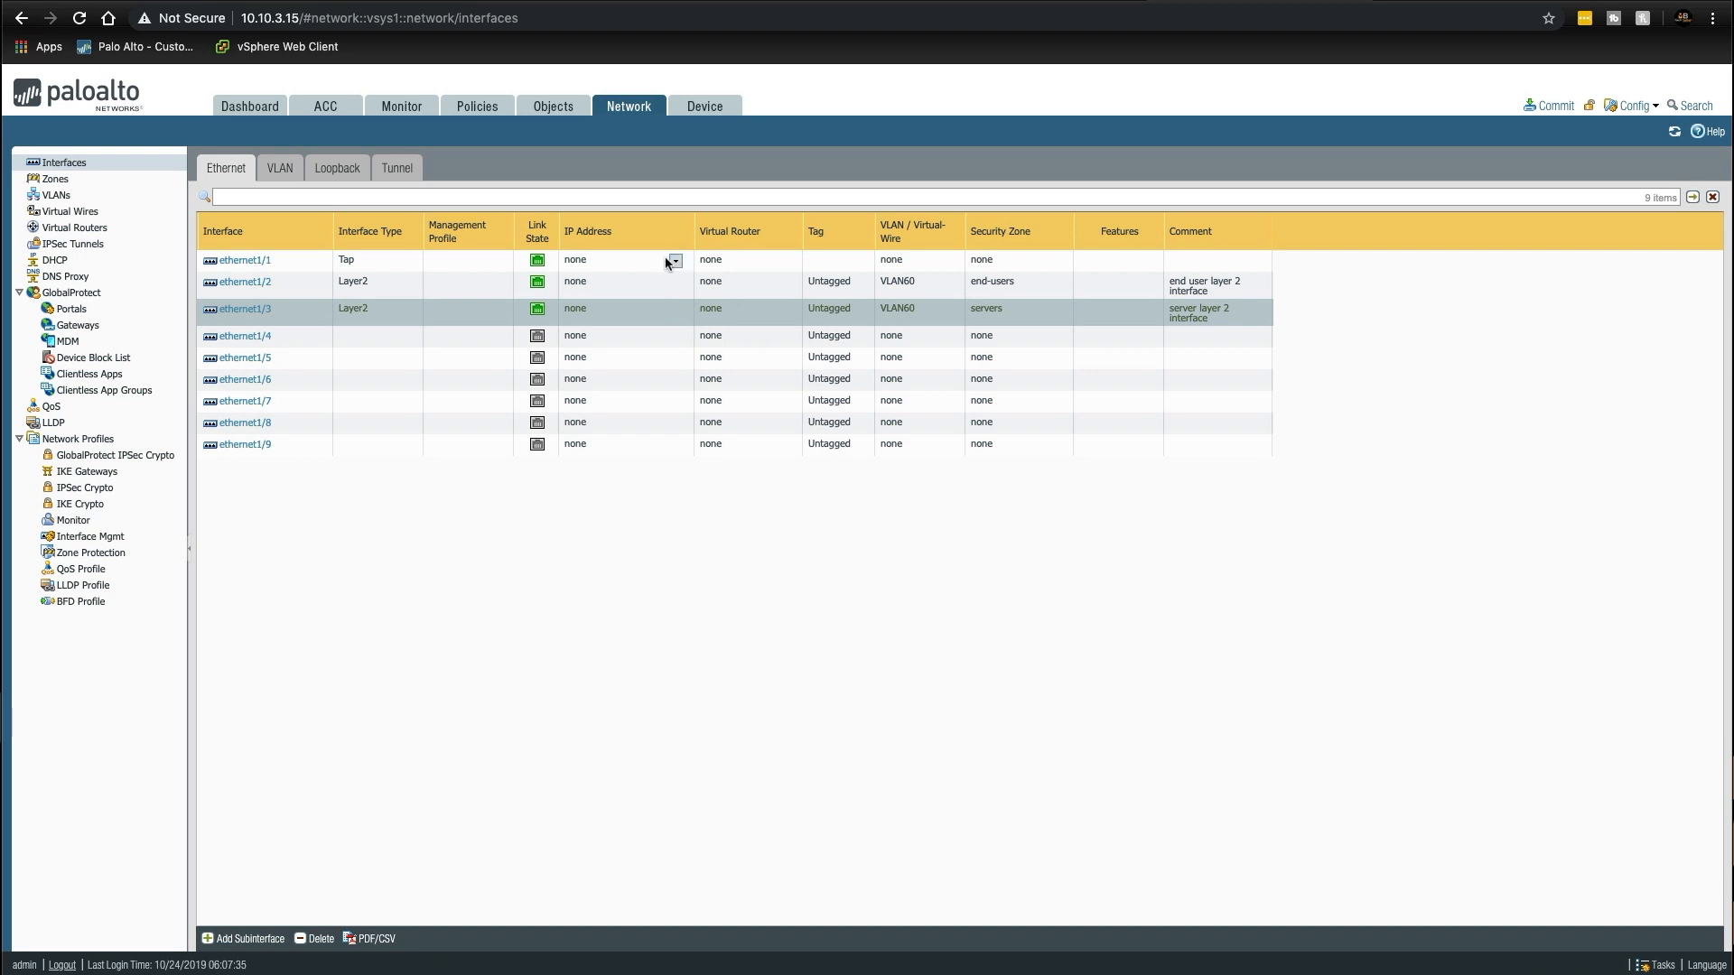
Step: Add a new security policy rule named "end users to servers"
click(489, 110)
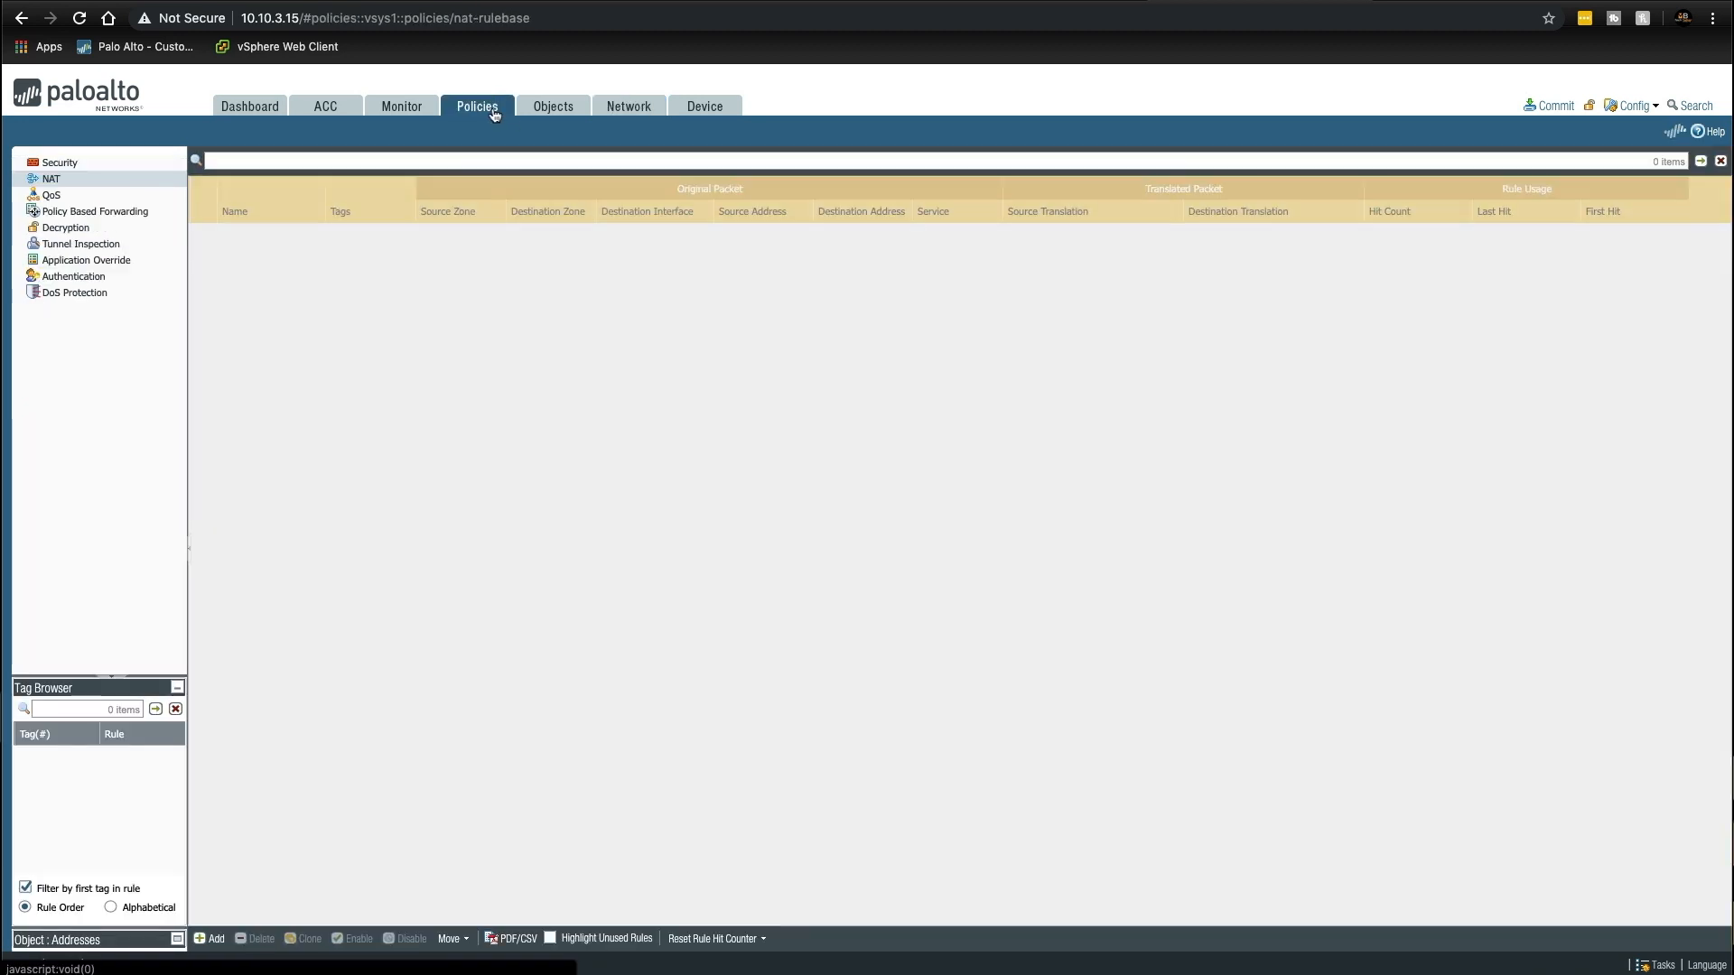
click(60, 163)
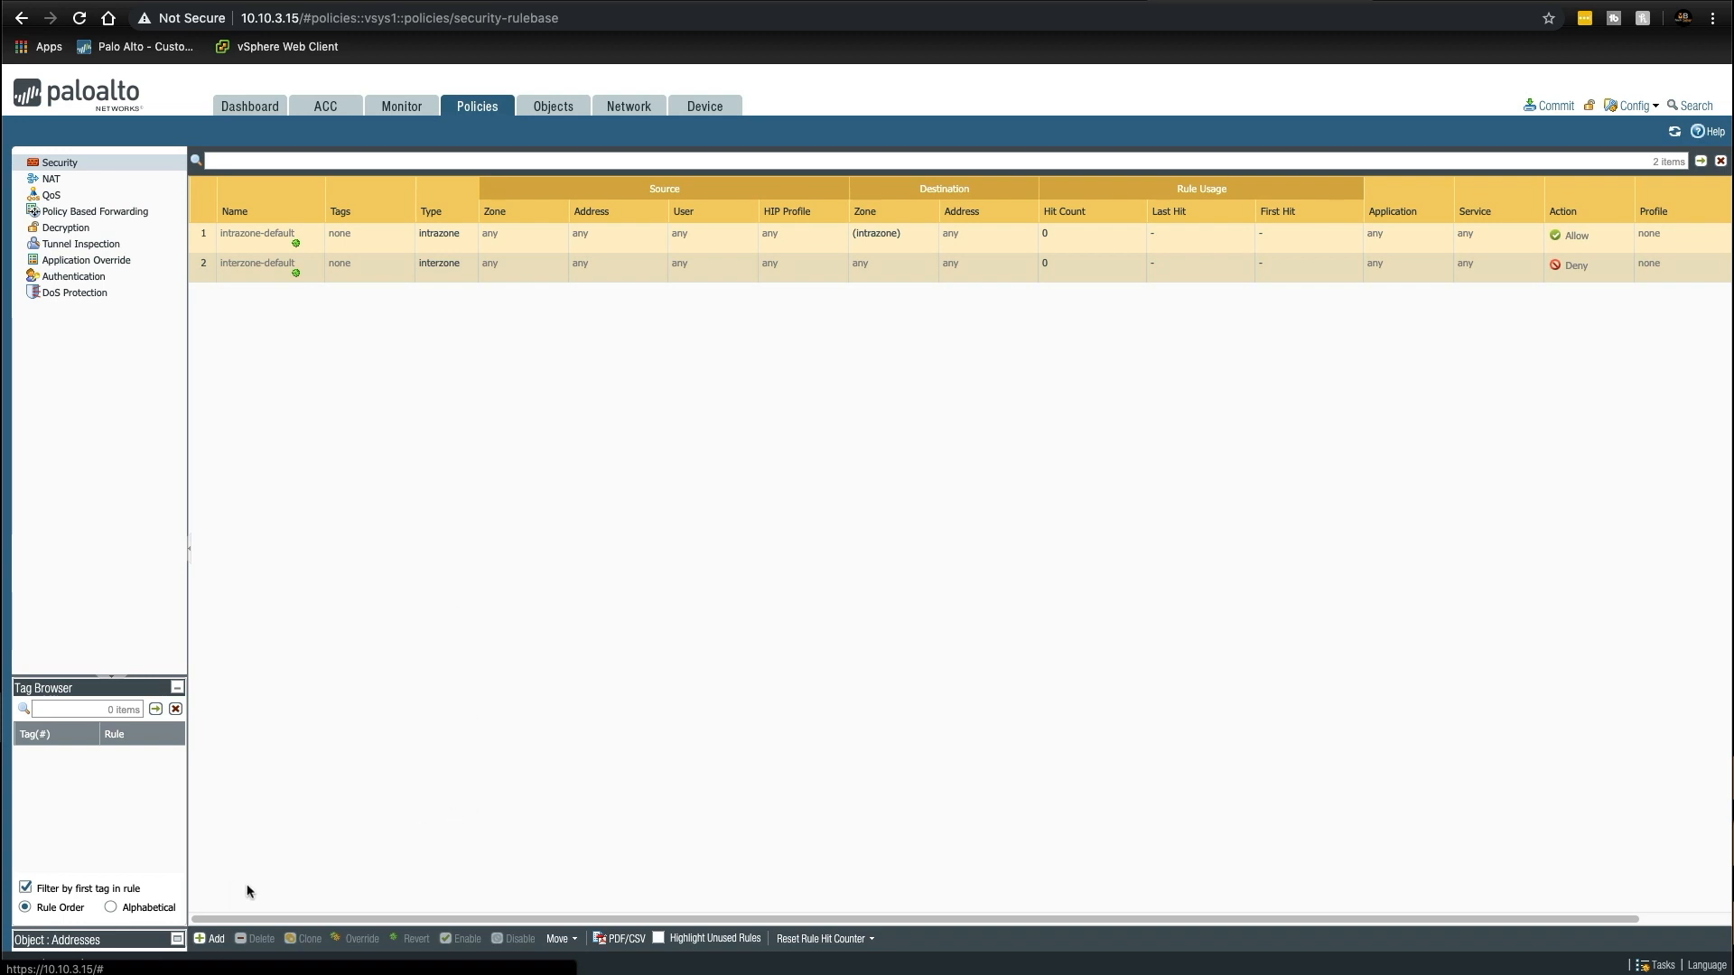
click(213, 939)
text(end users to servers)
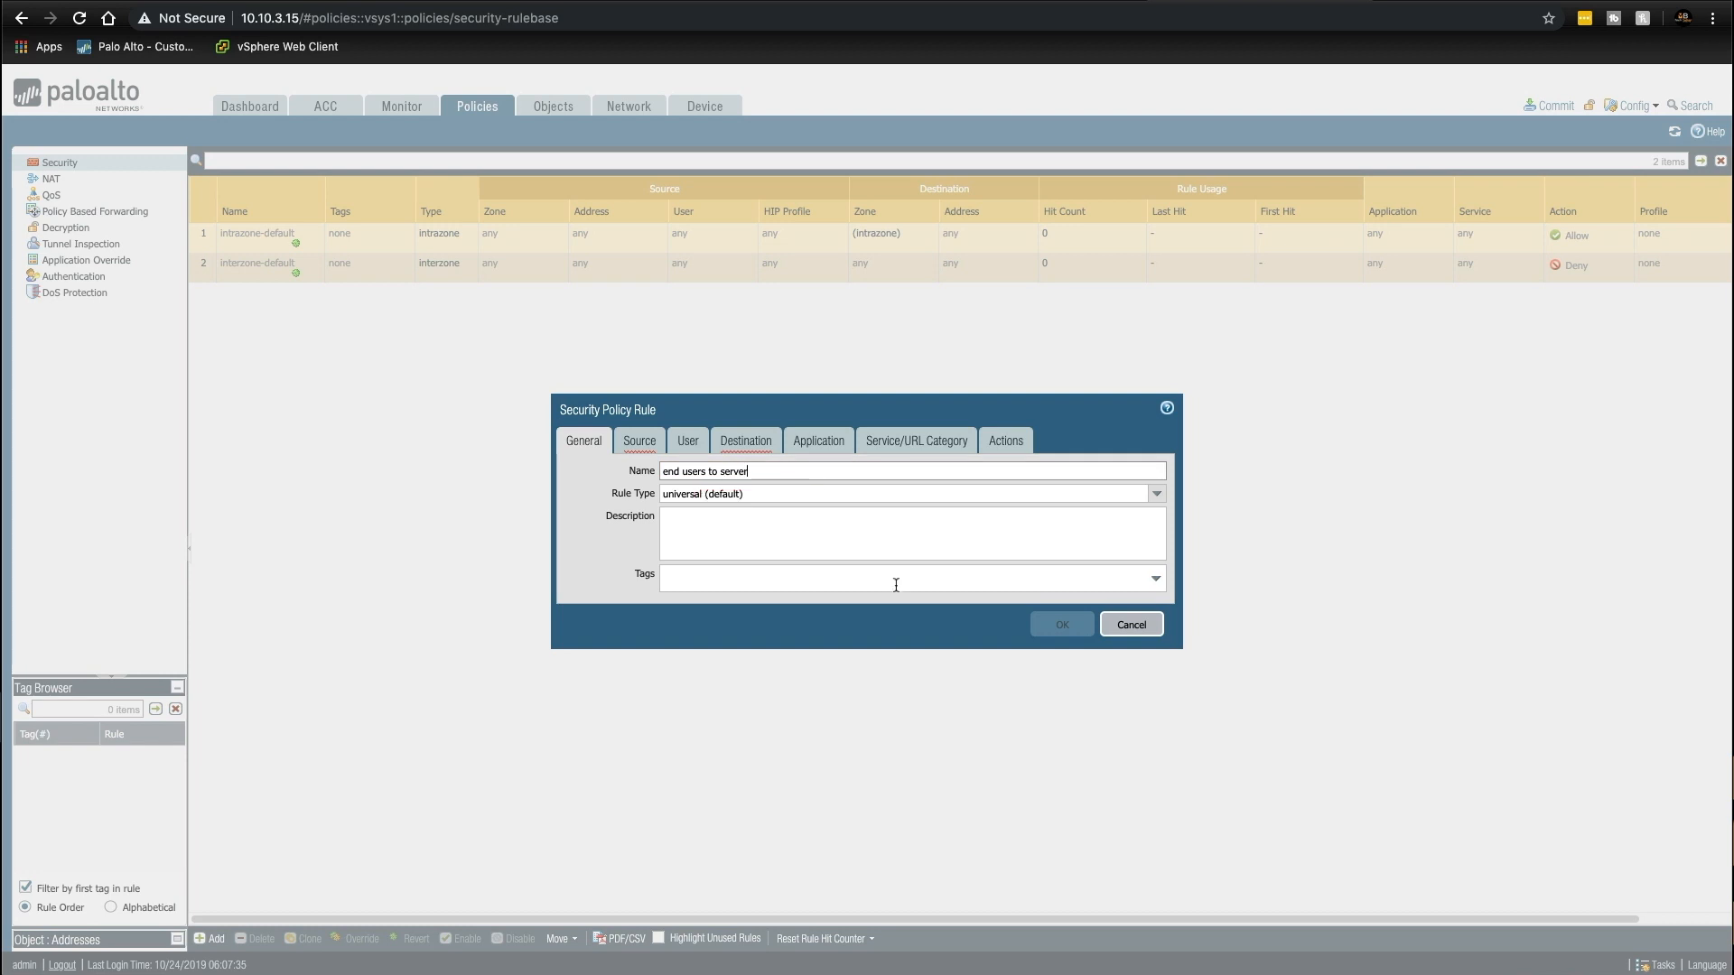
Step: Add the end-users zone as the source zone of the new security rule
click(639, 442)
click(587, 667)
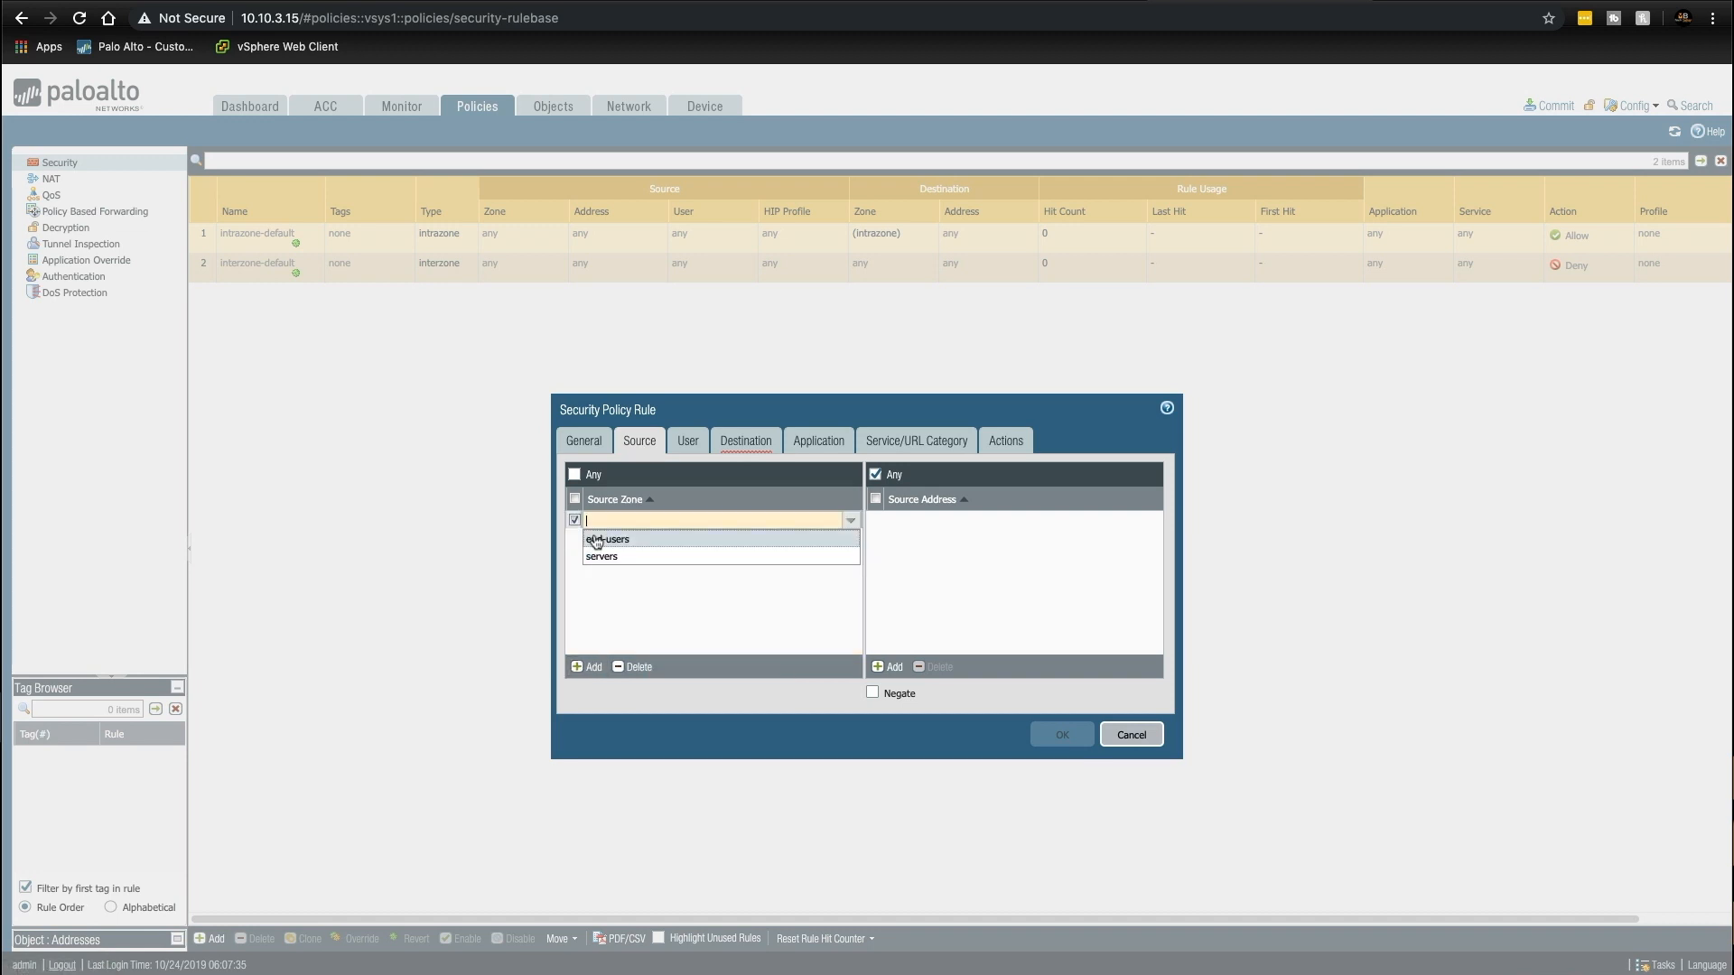
click(621, 537)
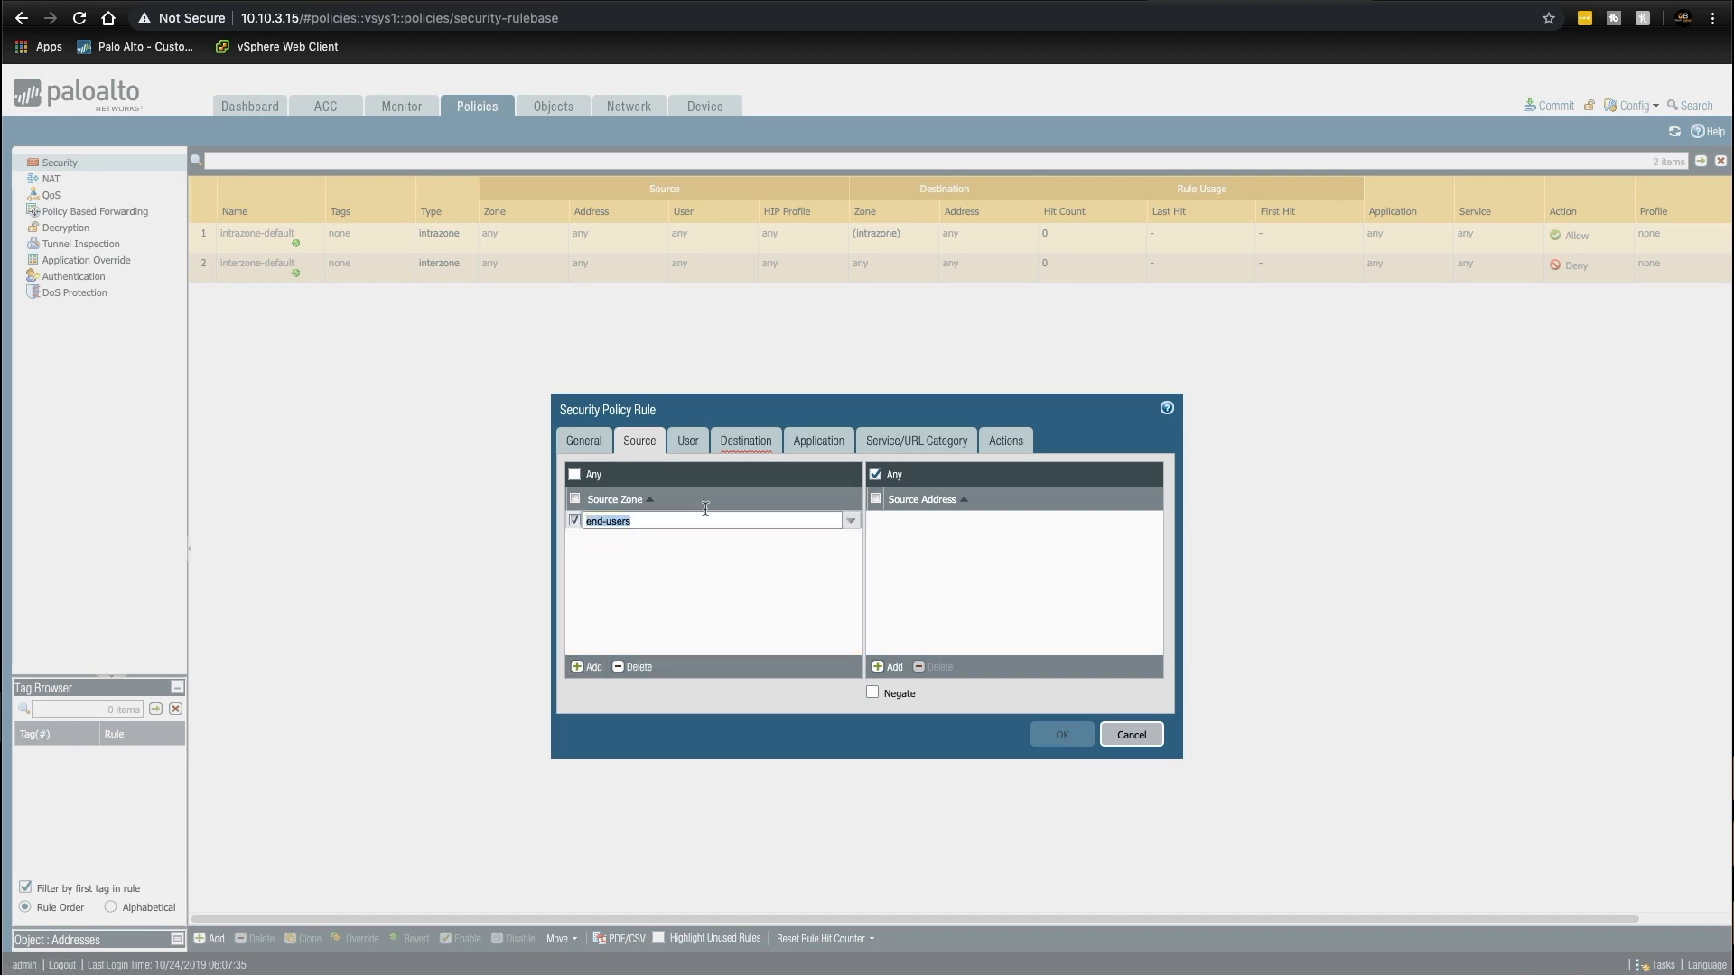
Step: Add the servers zone as the destination zone of the new security rule
click(749, 442)
click(588, 667)
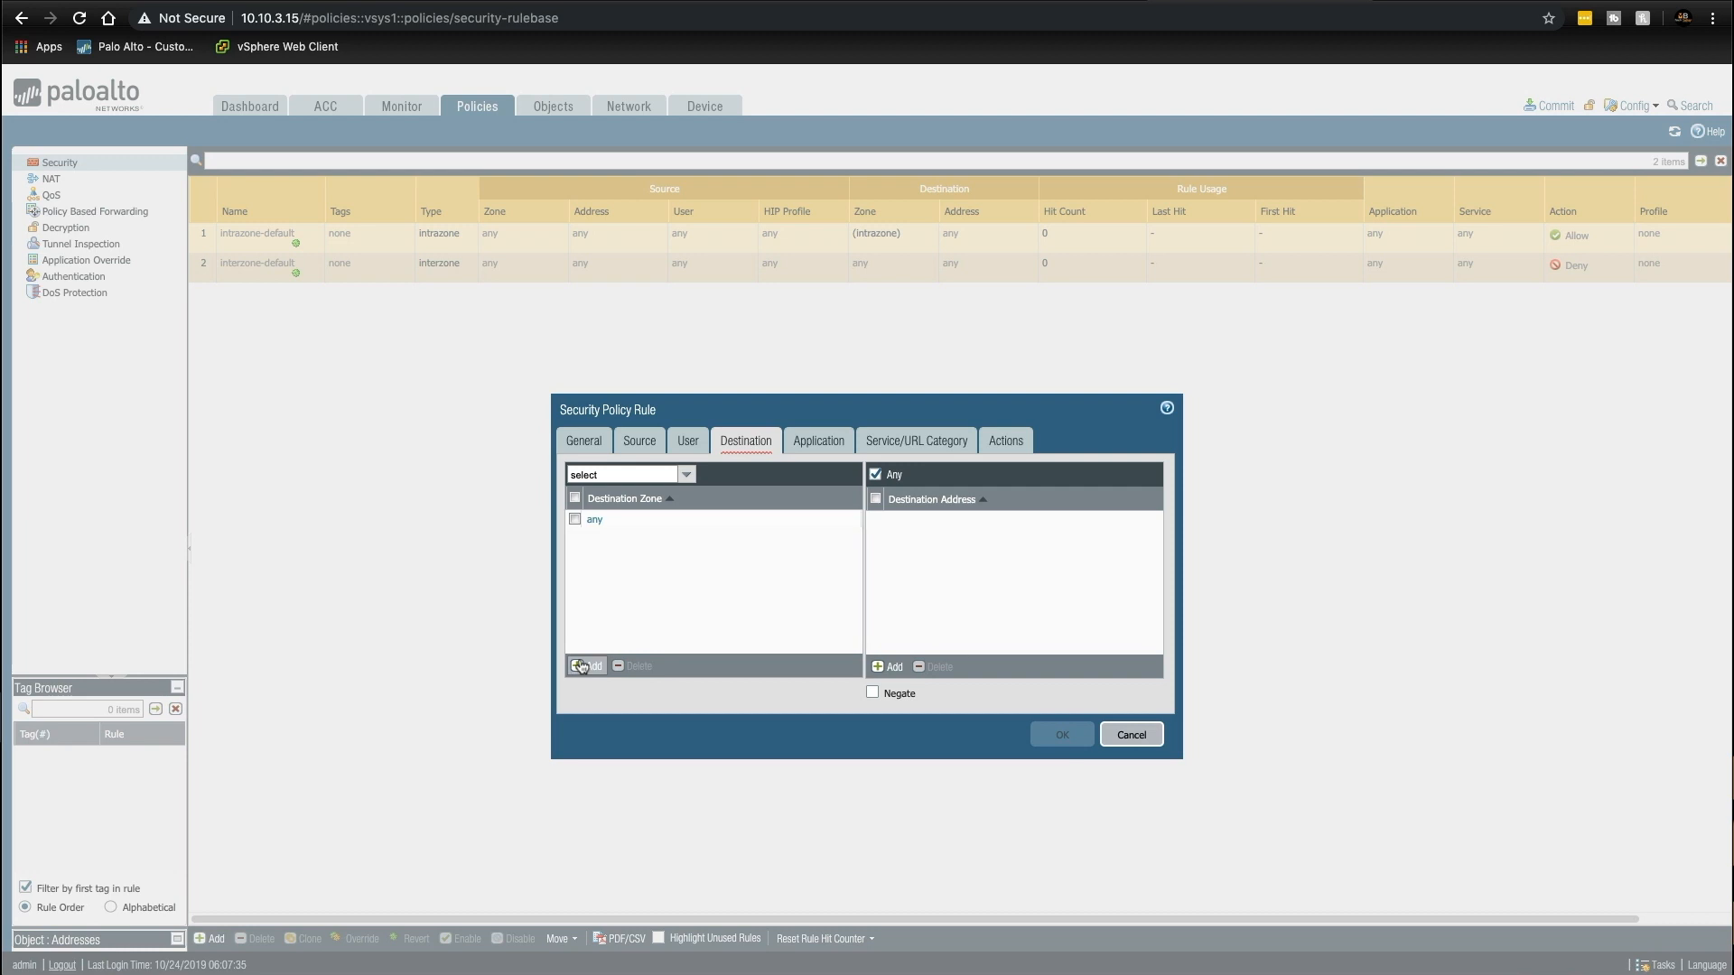
click(620, 556)
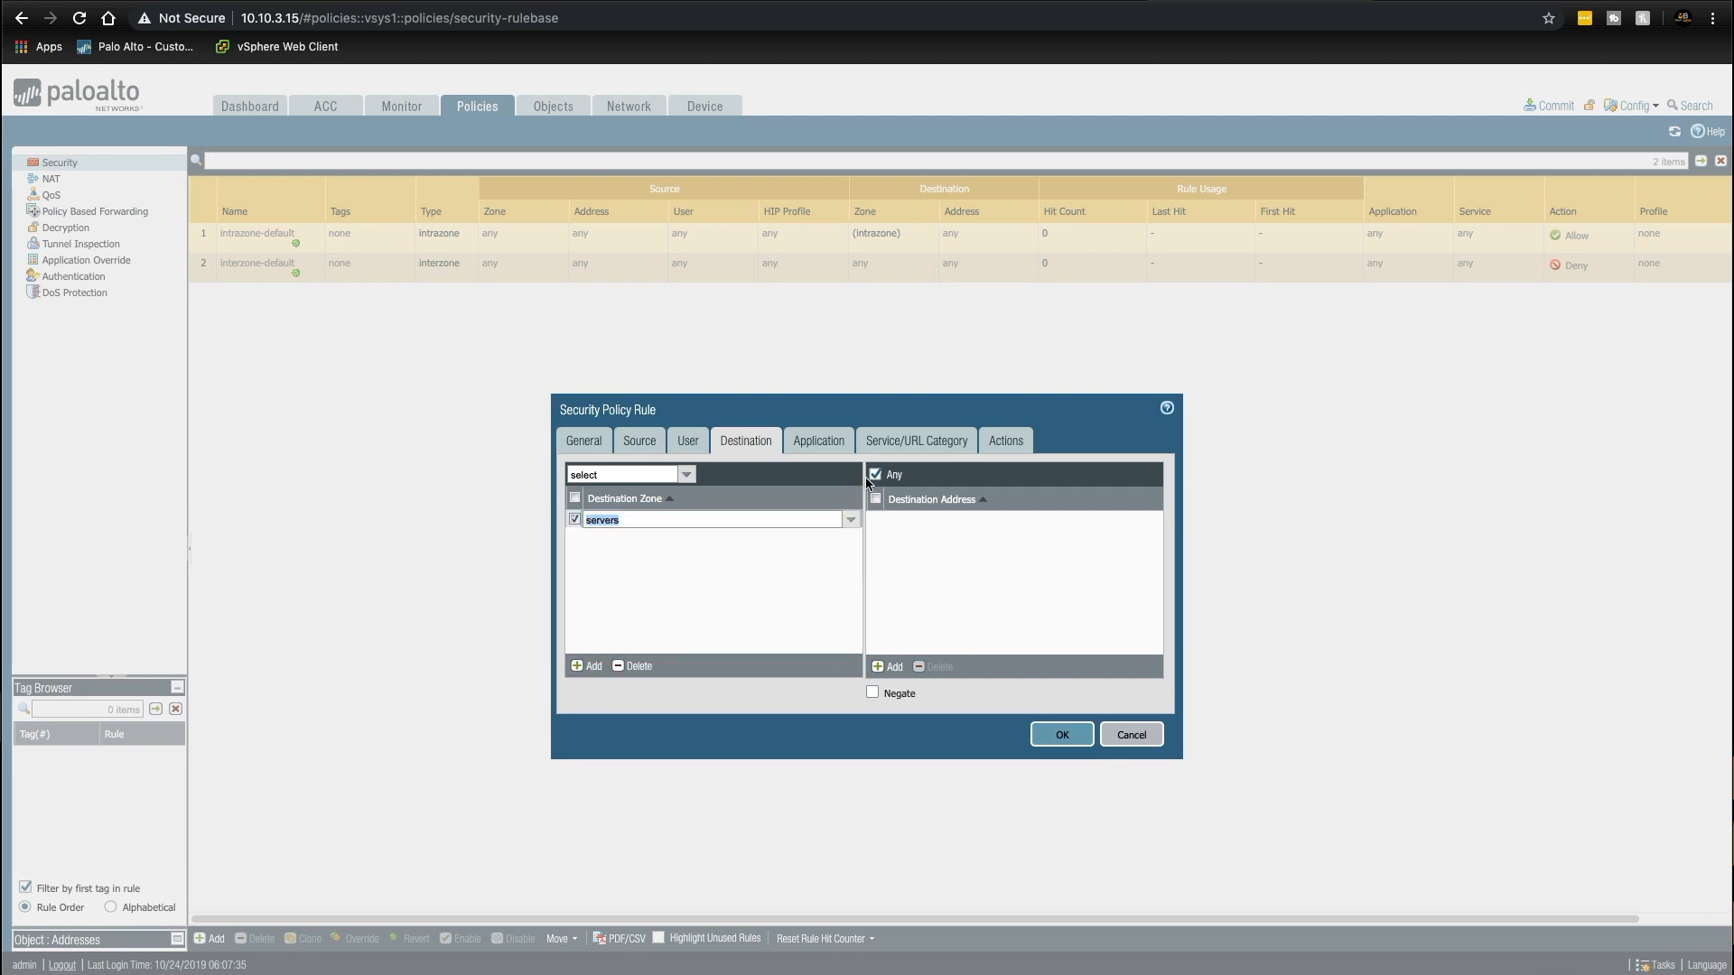
Step: Restrict the new security rule to the ping application
click(819, 442)
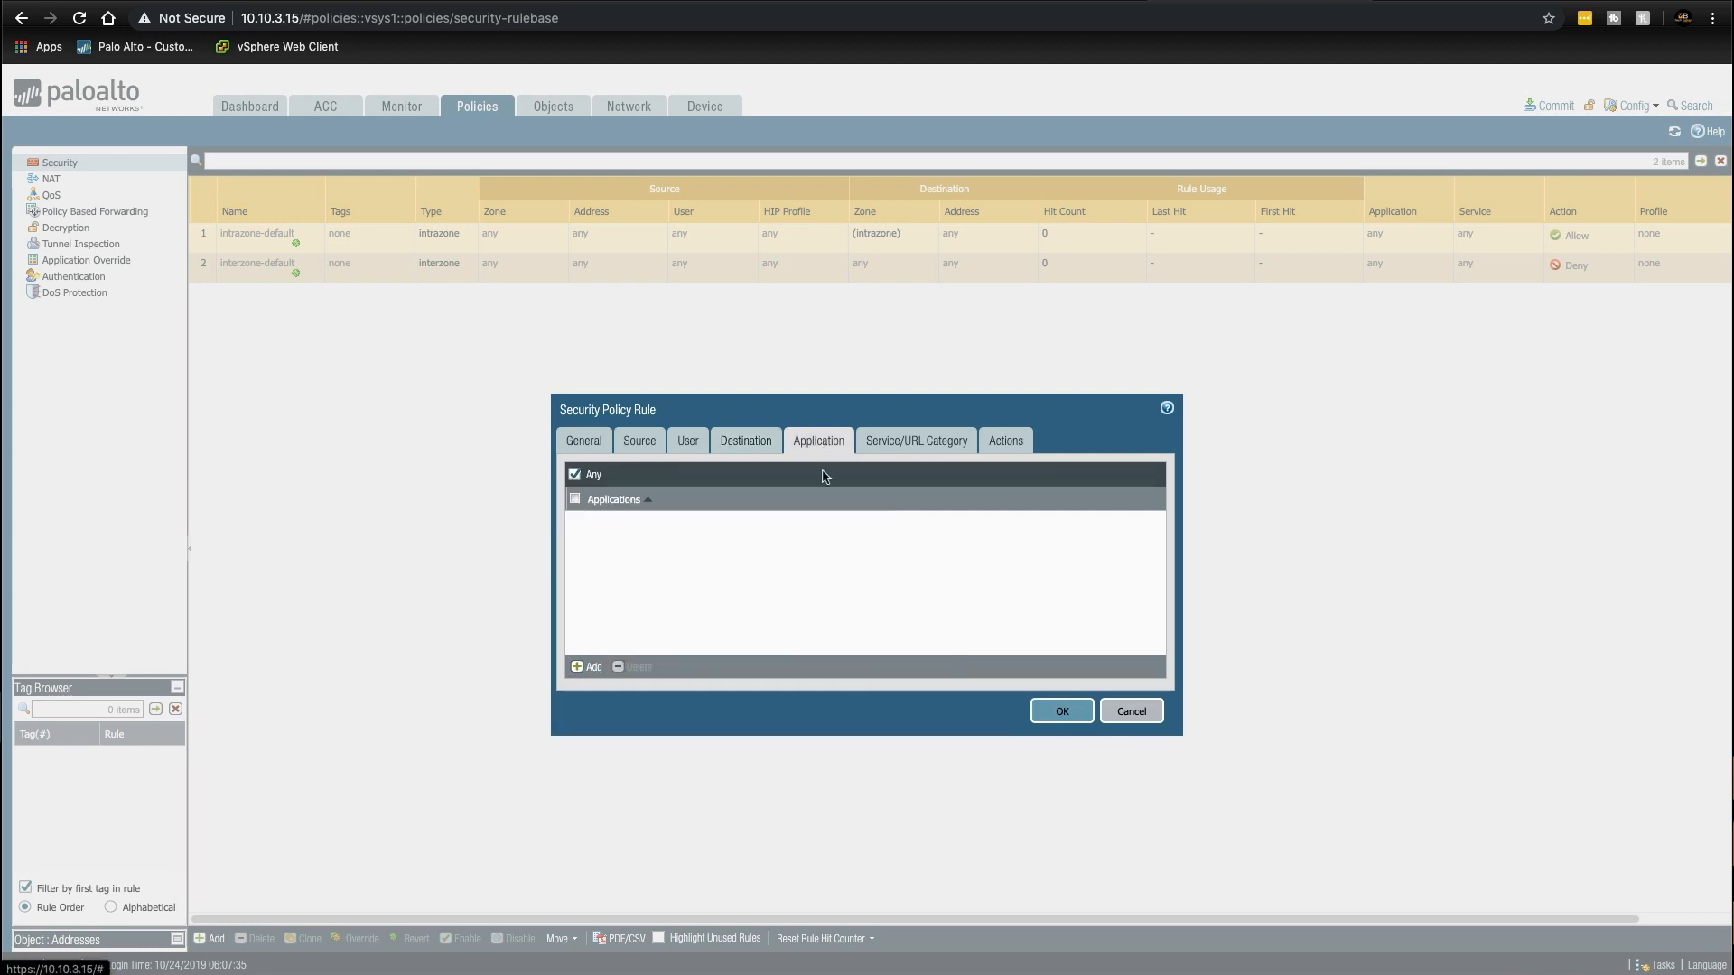
click(588, 667)
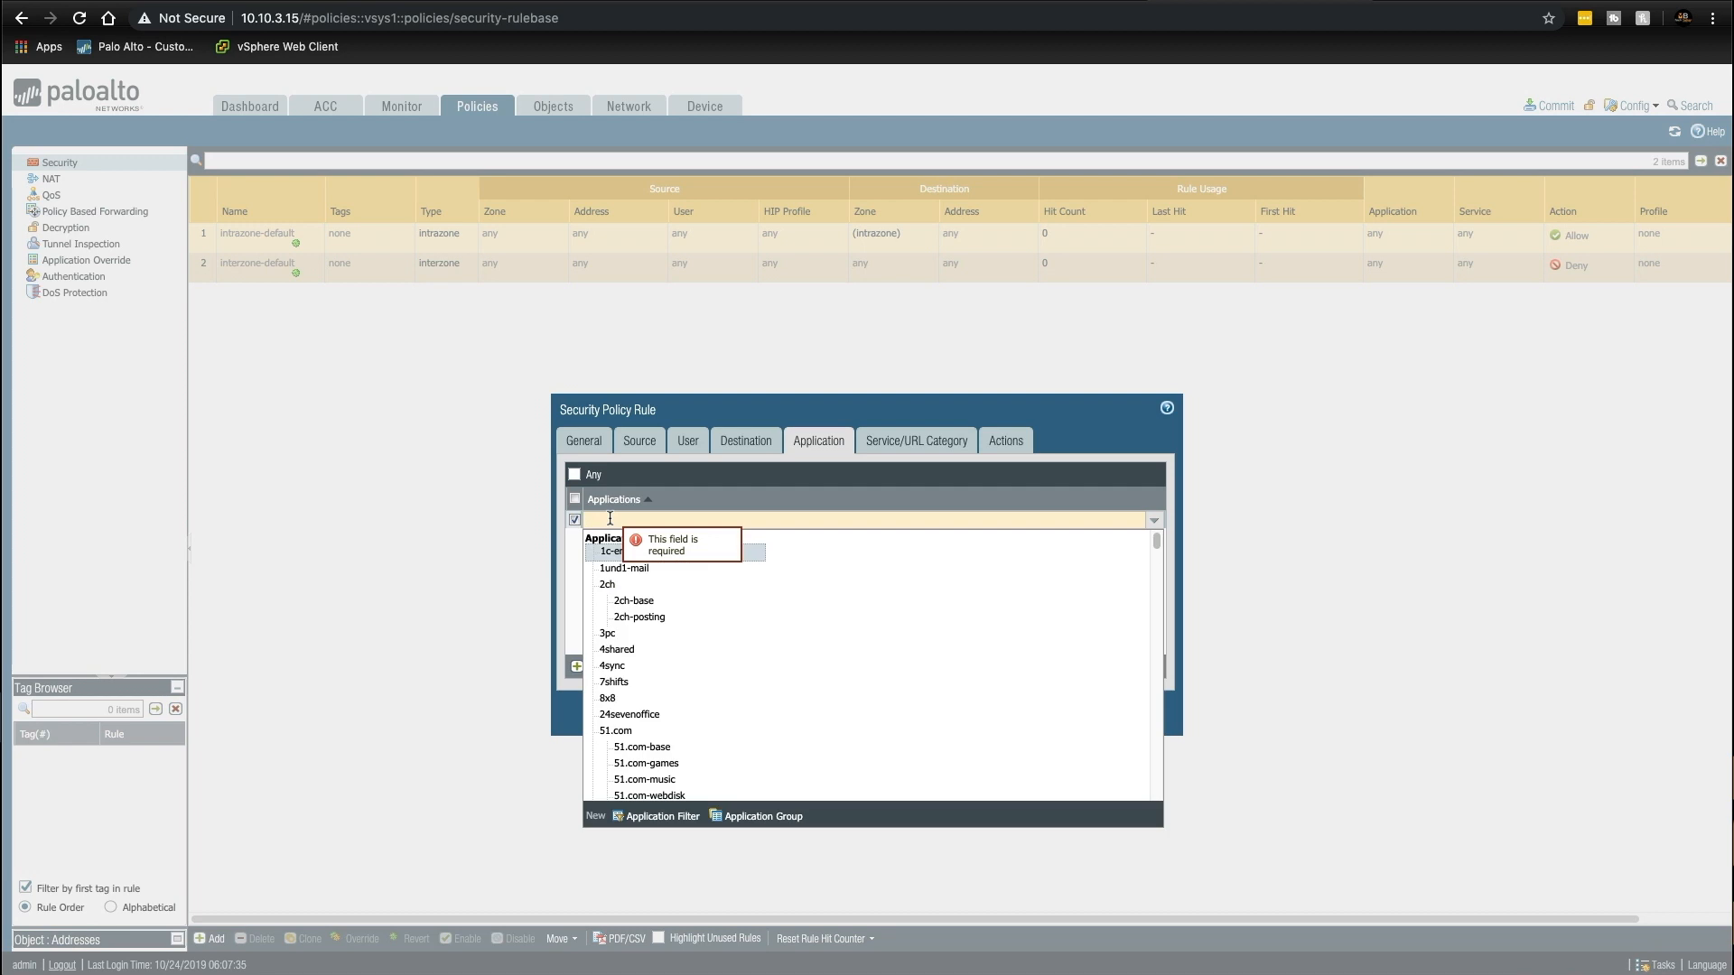
text(ping)
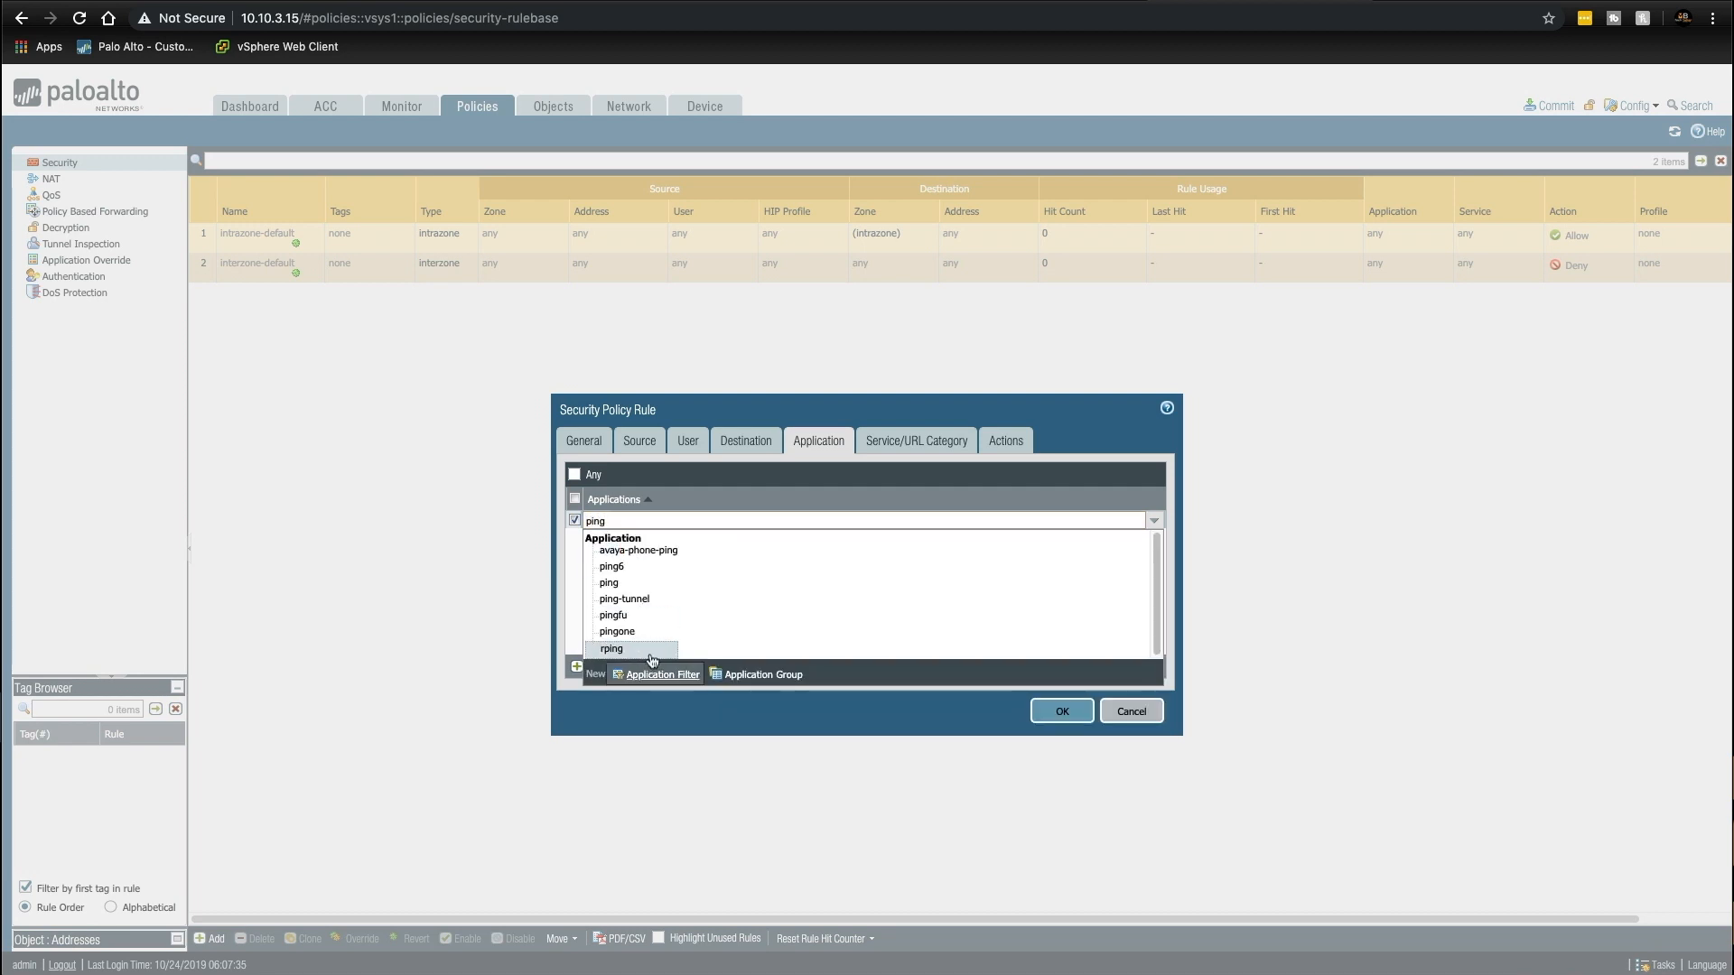
click(623, 583)
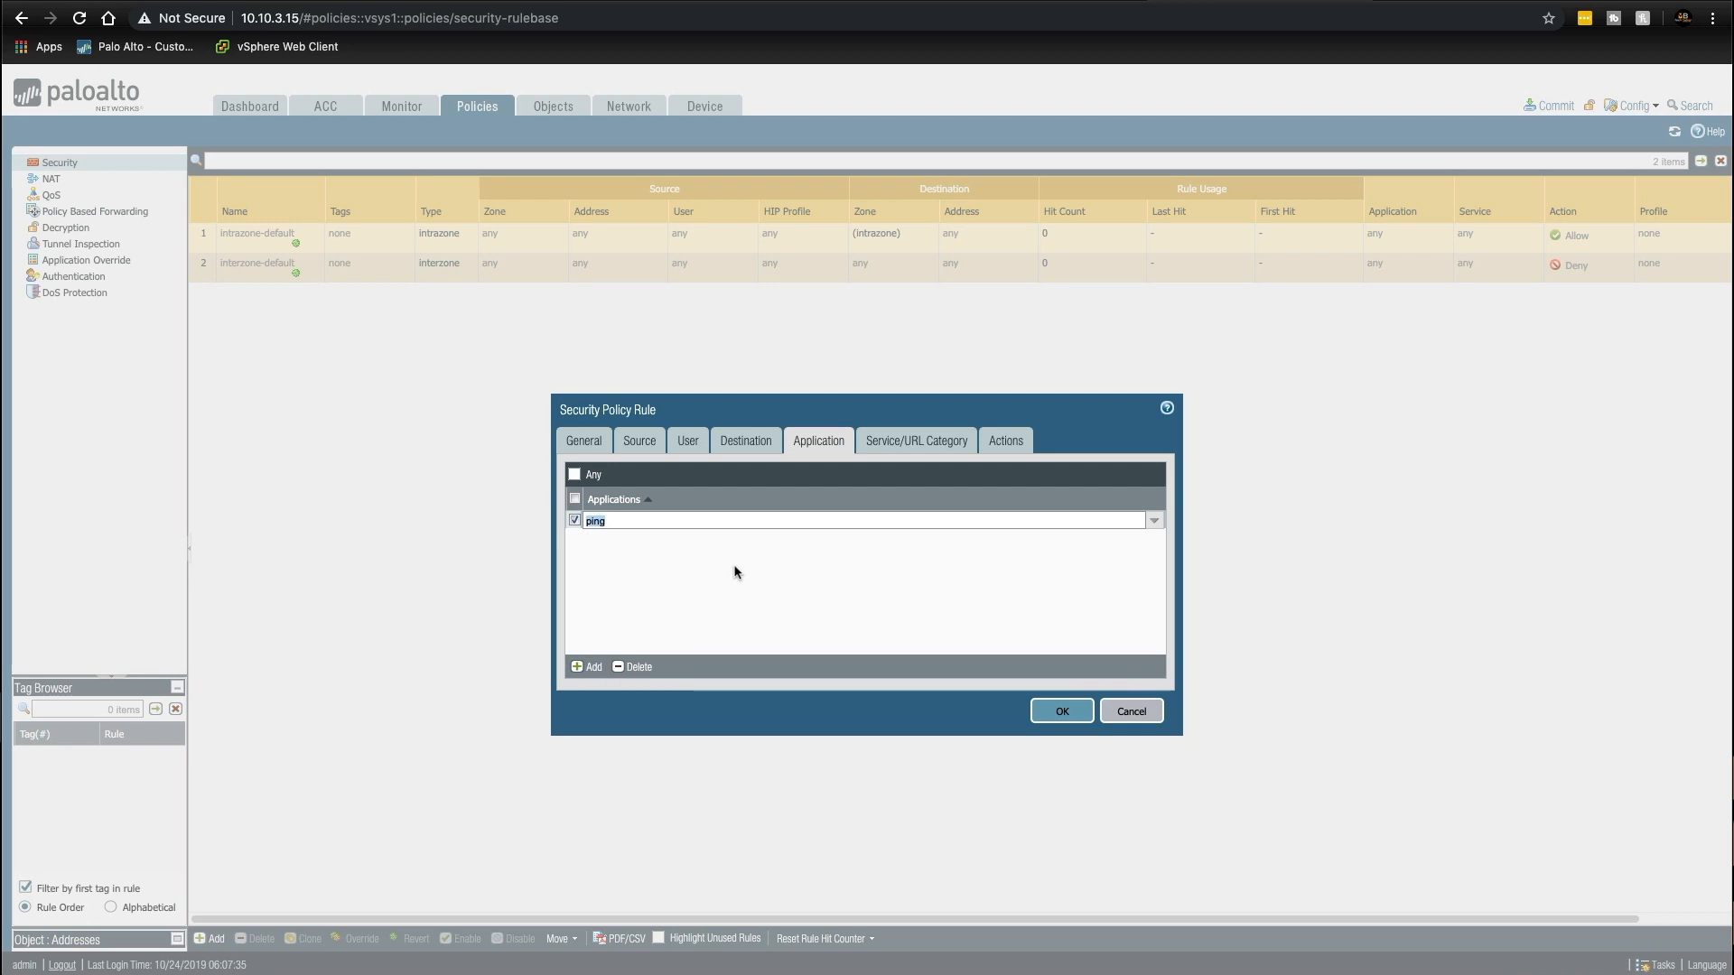
Step: Save the rule with the application-default service and the Allow action, and commit all changes to the firewall
click(917, 451)
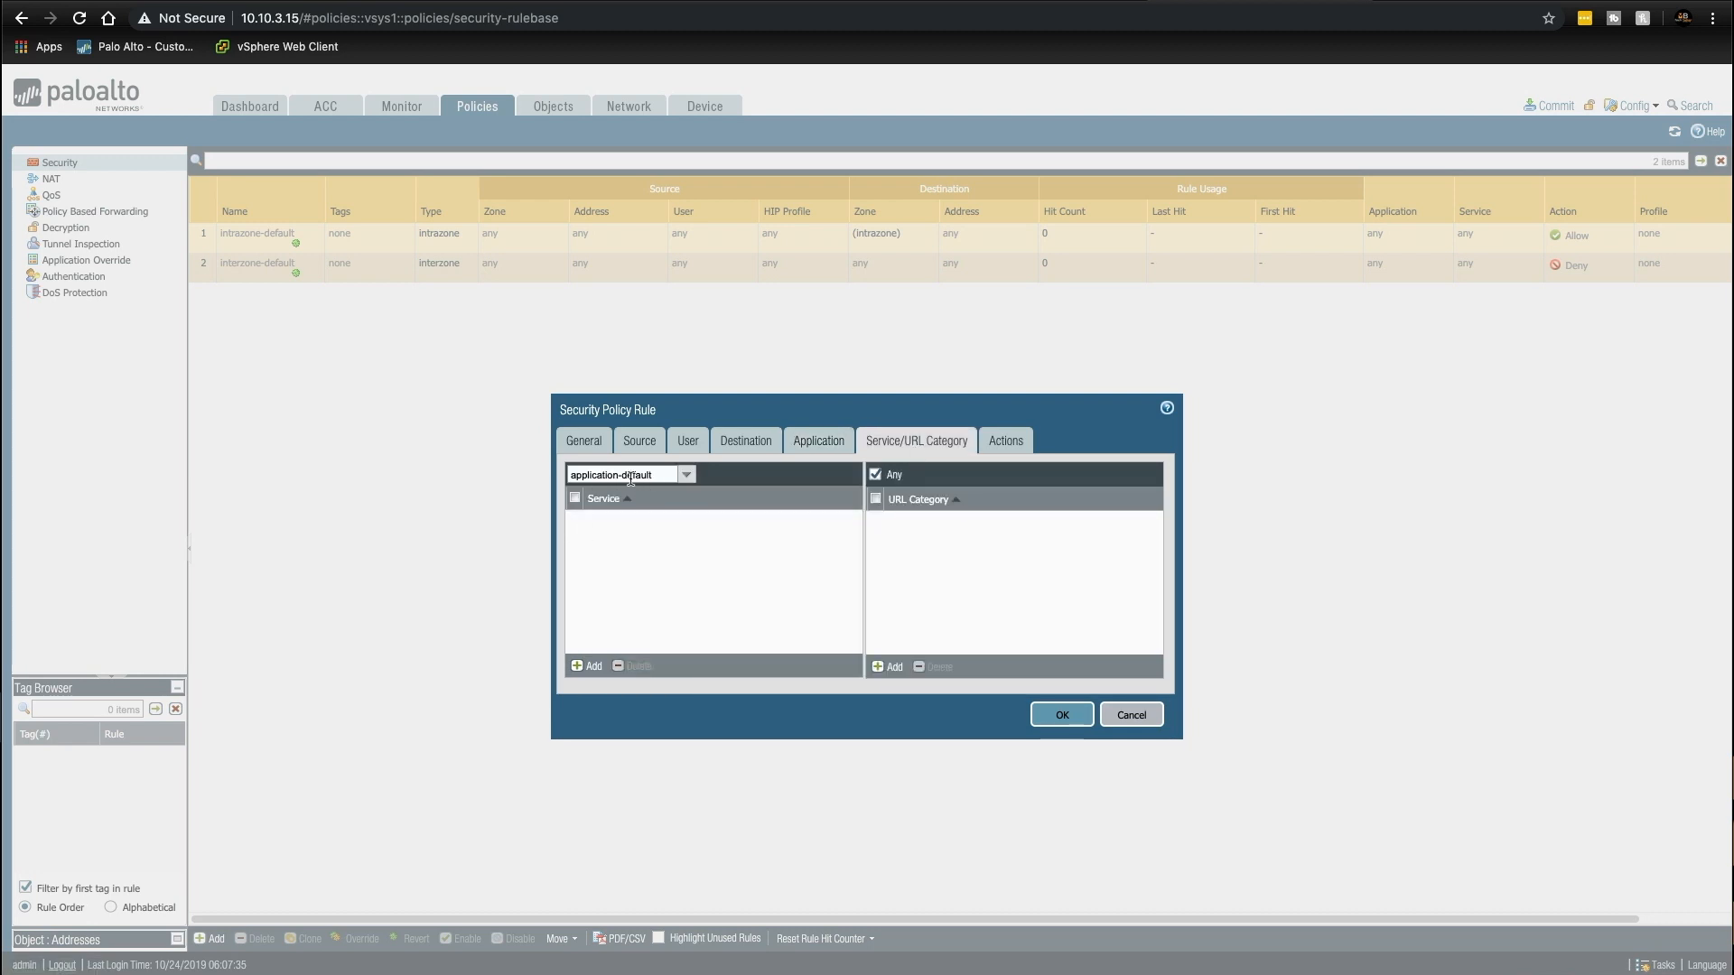
click(1010, 444)
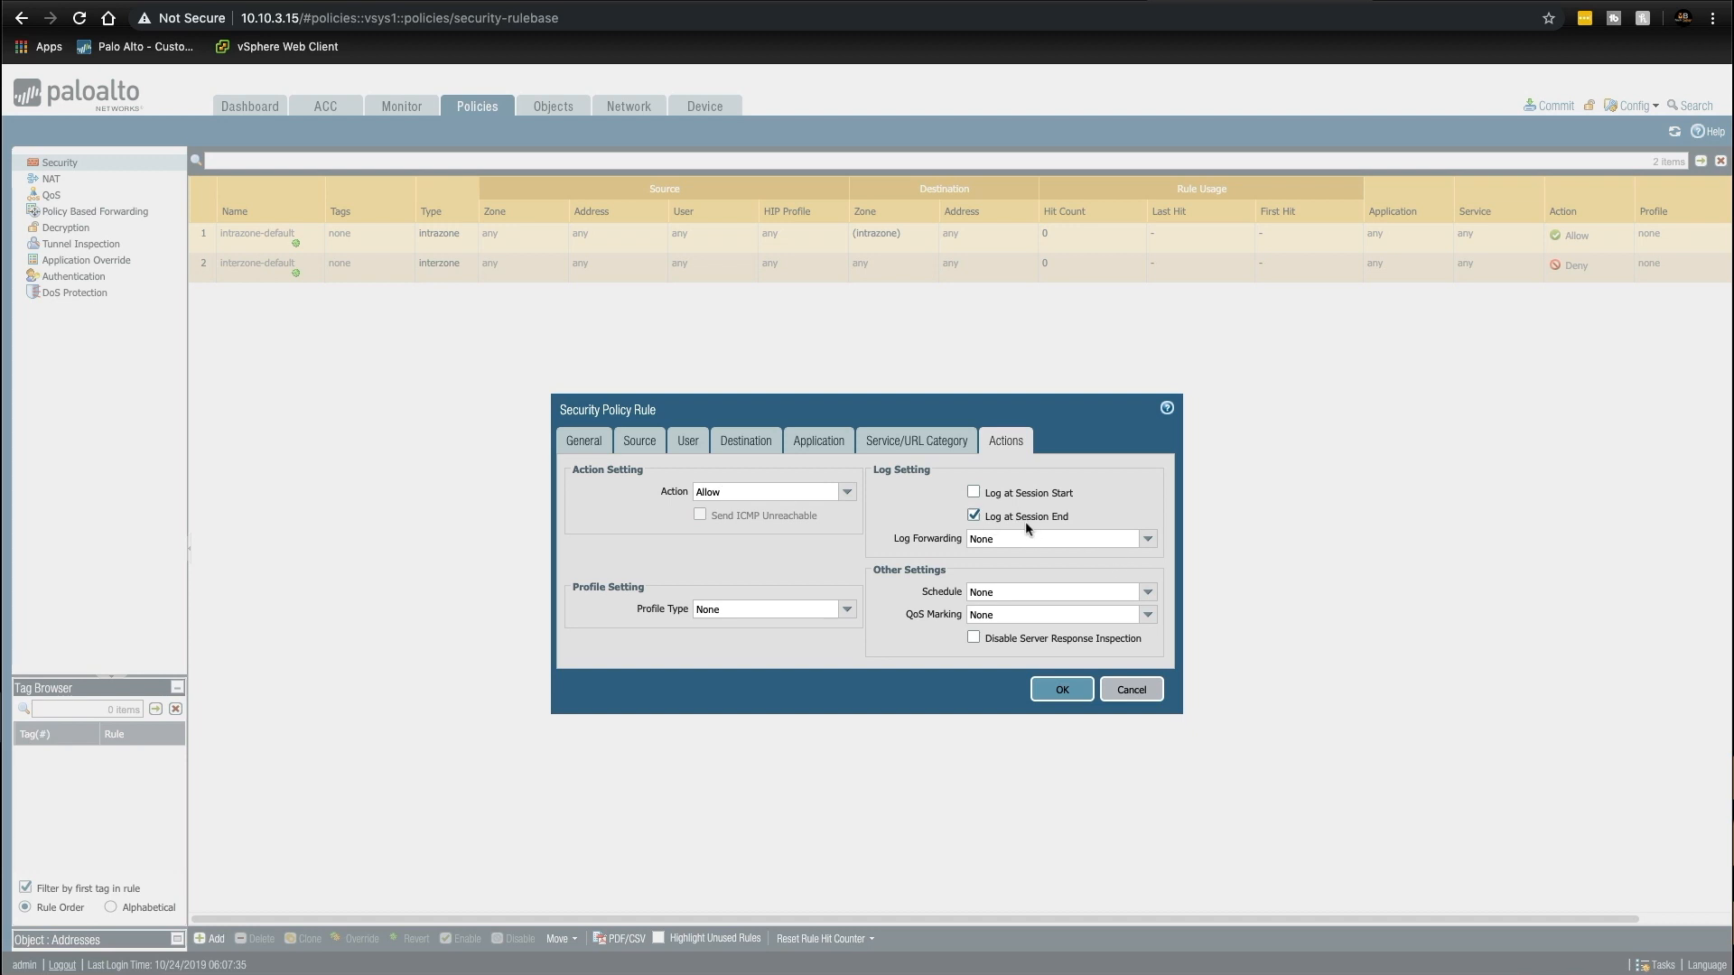
click(1061, 690)
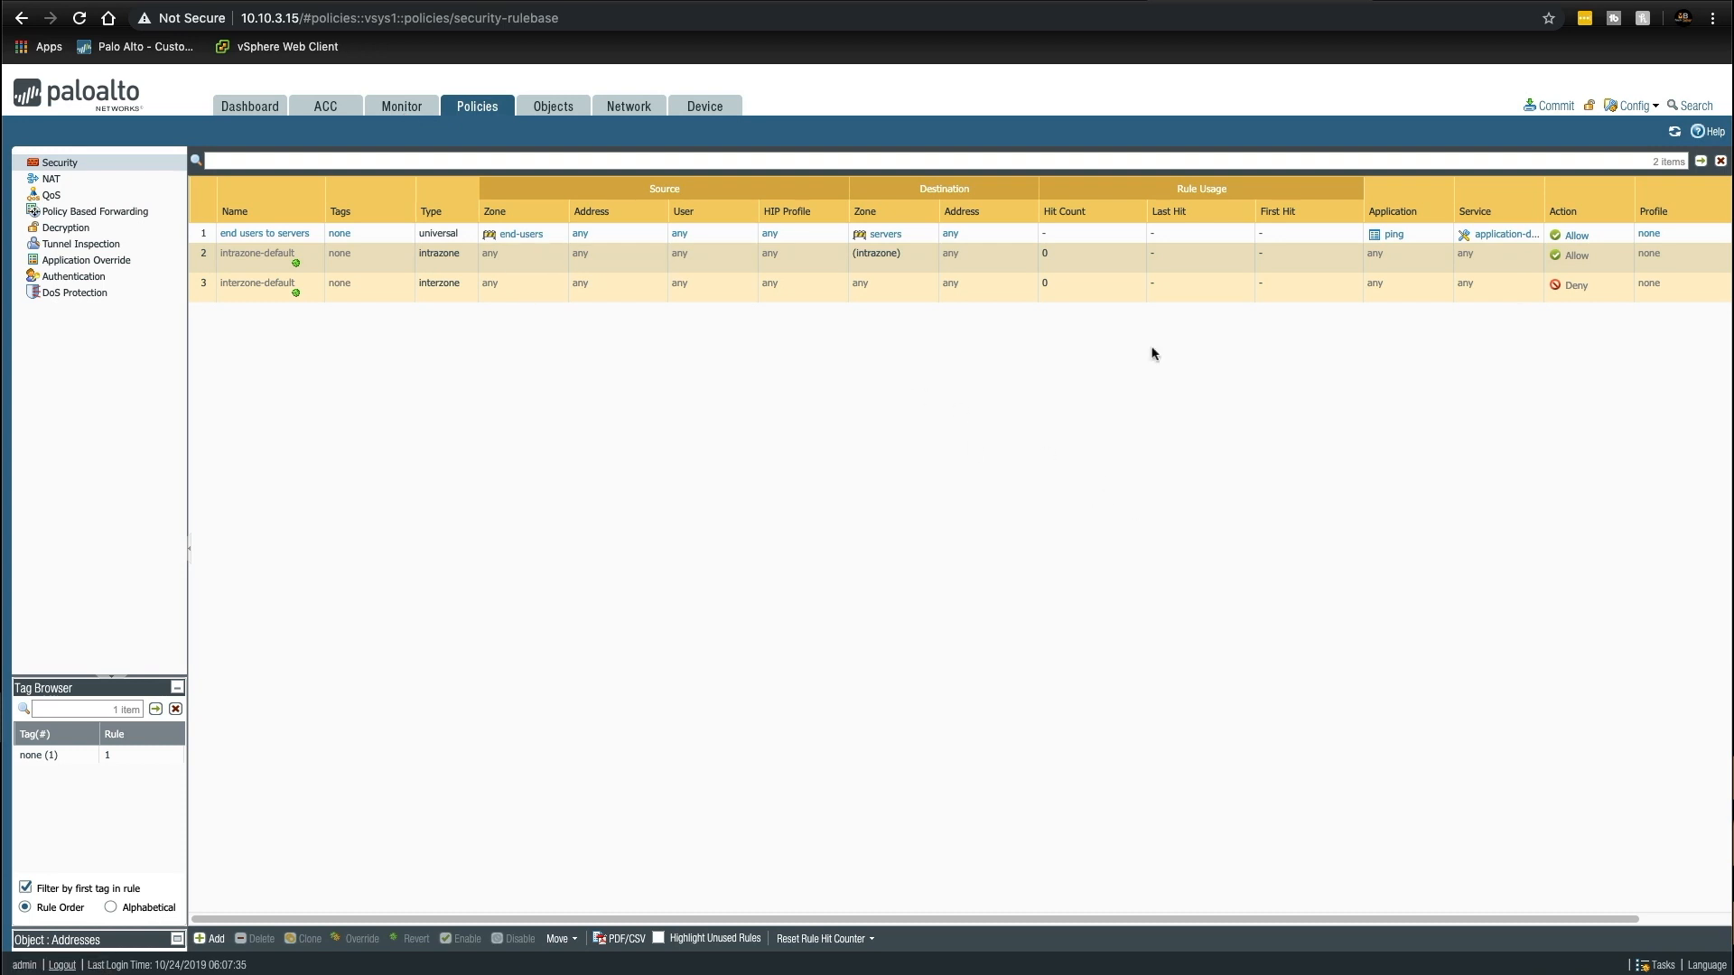
click(1550, 105)
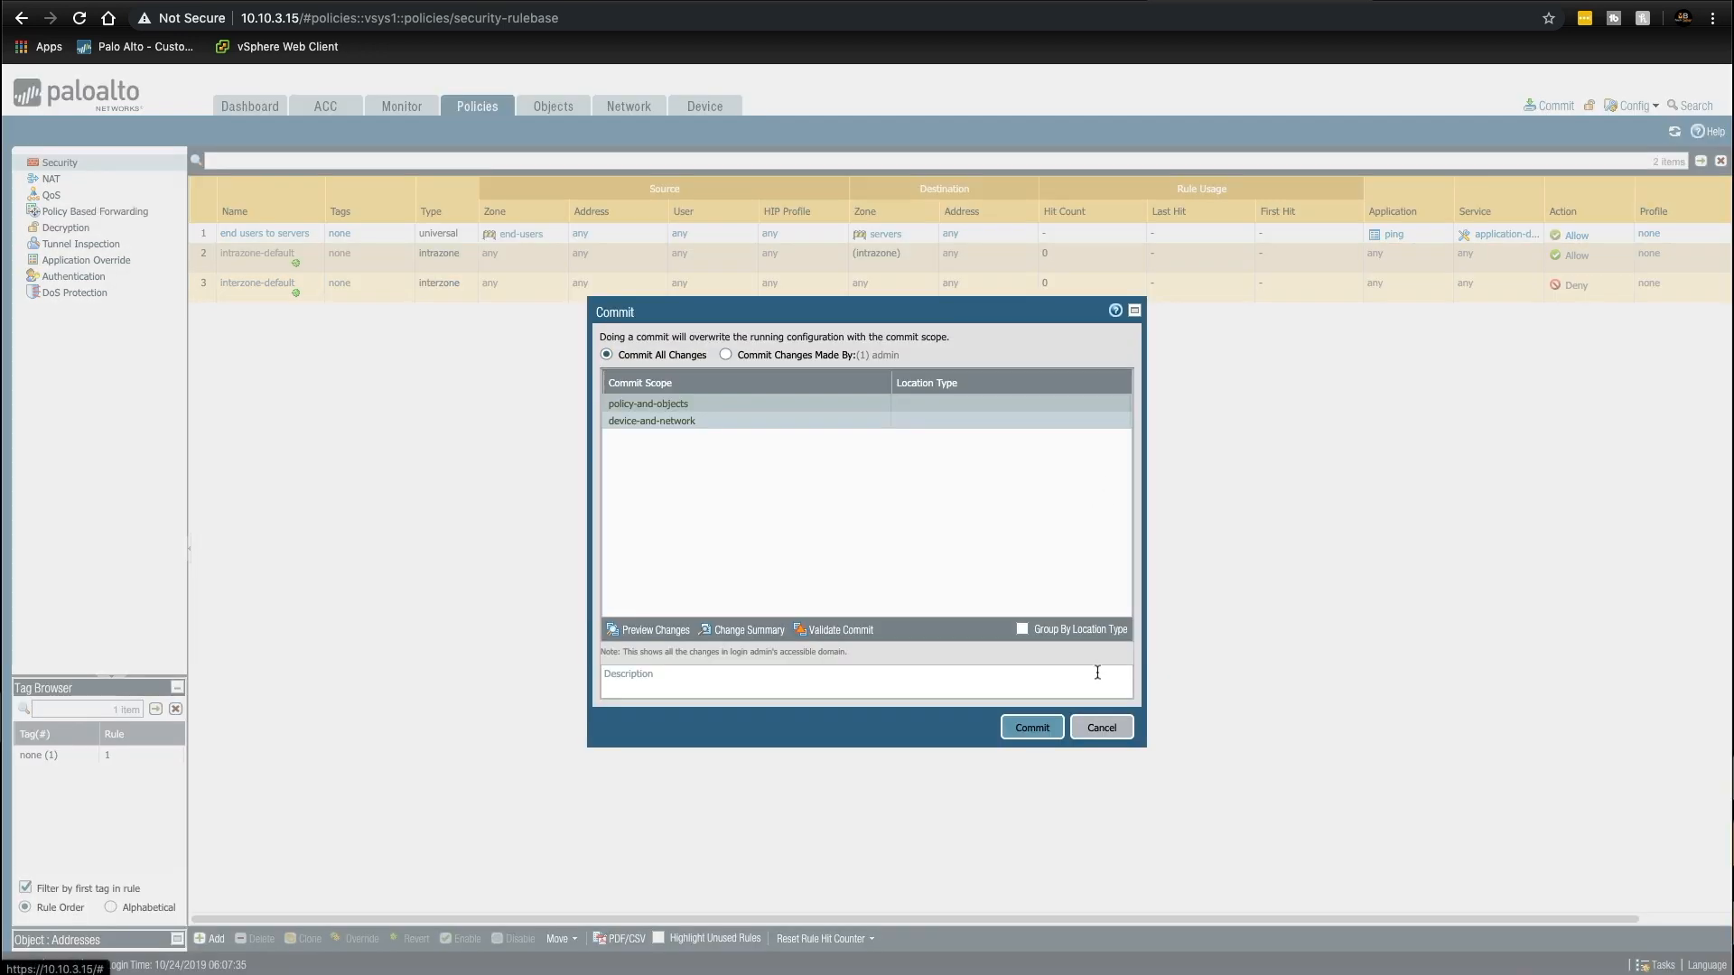
click(1026, 725)
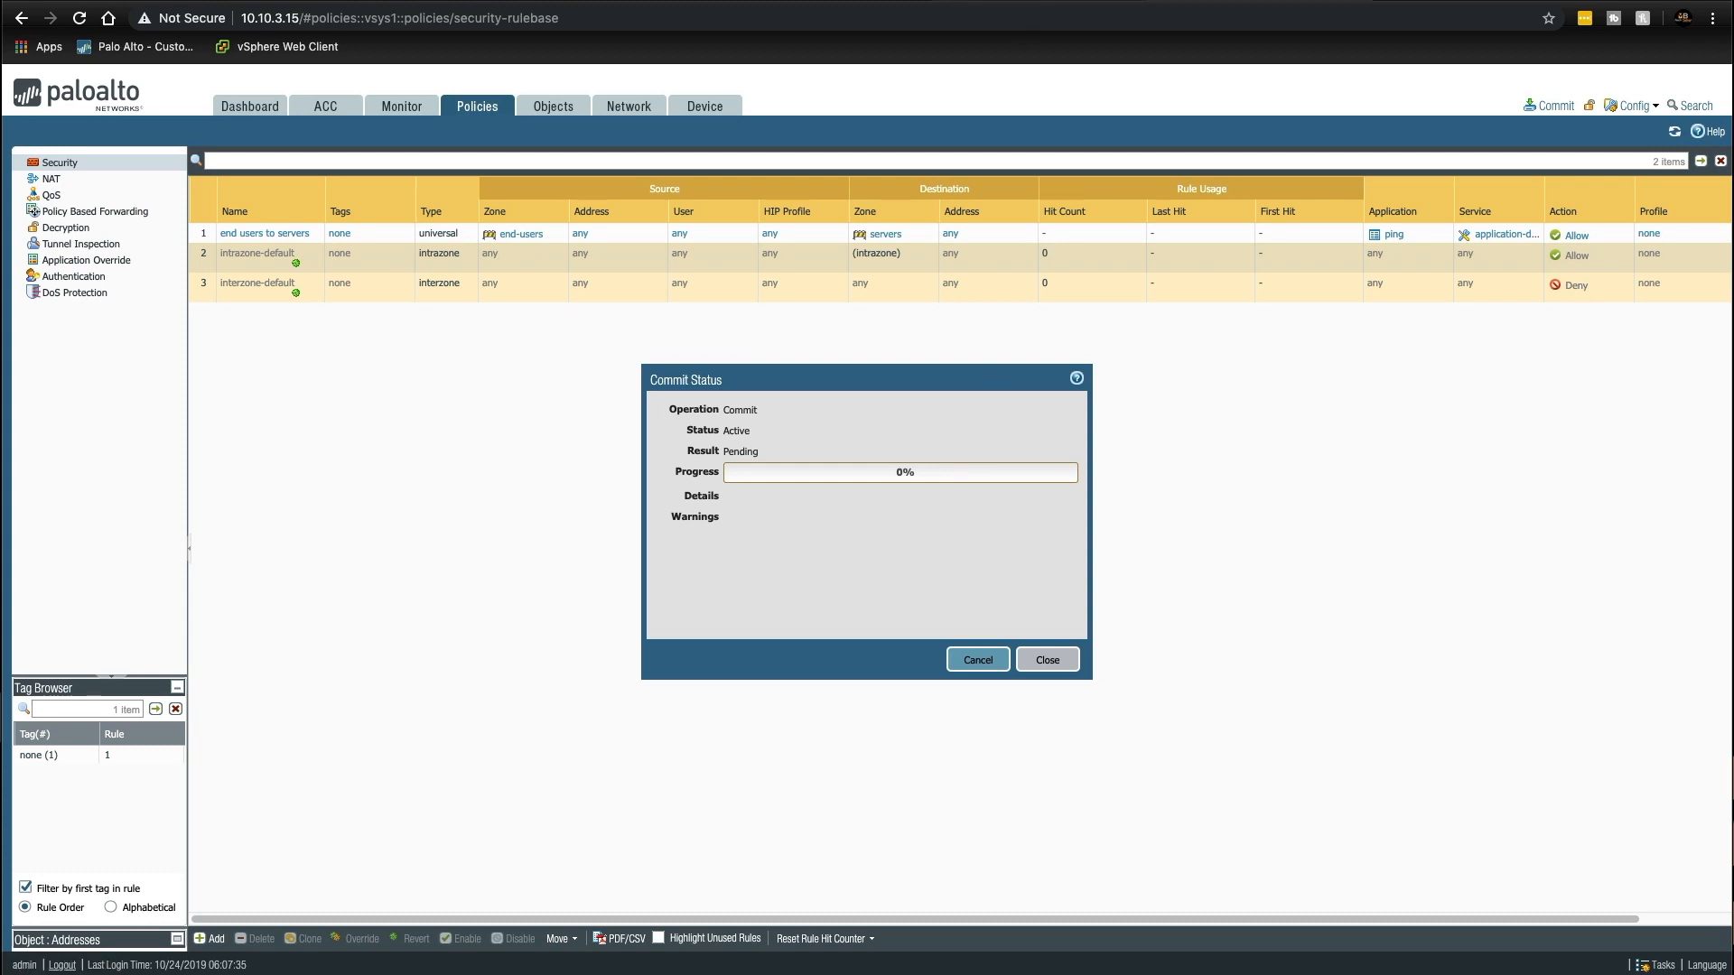
Step: Switch to the Lab Client 06 - L2 console and run ipconfig in a Command Prompt
click(1011, 2)
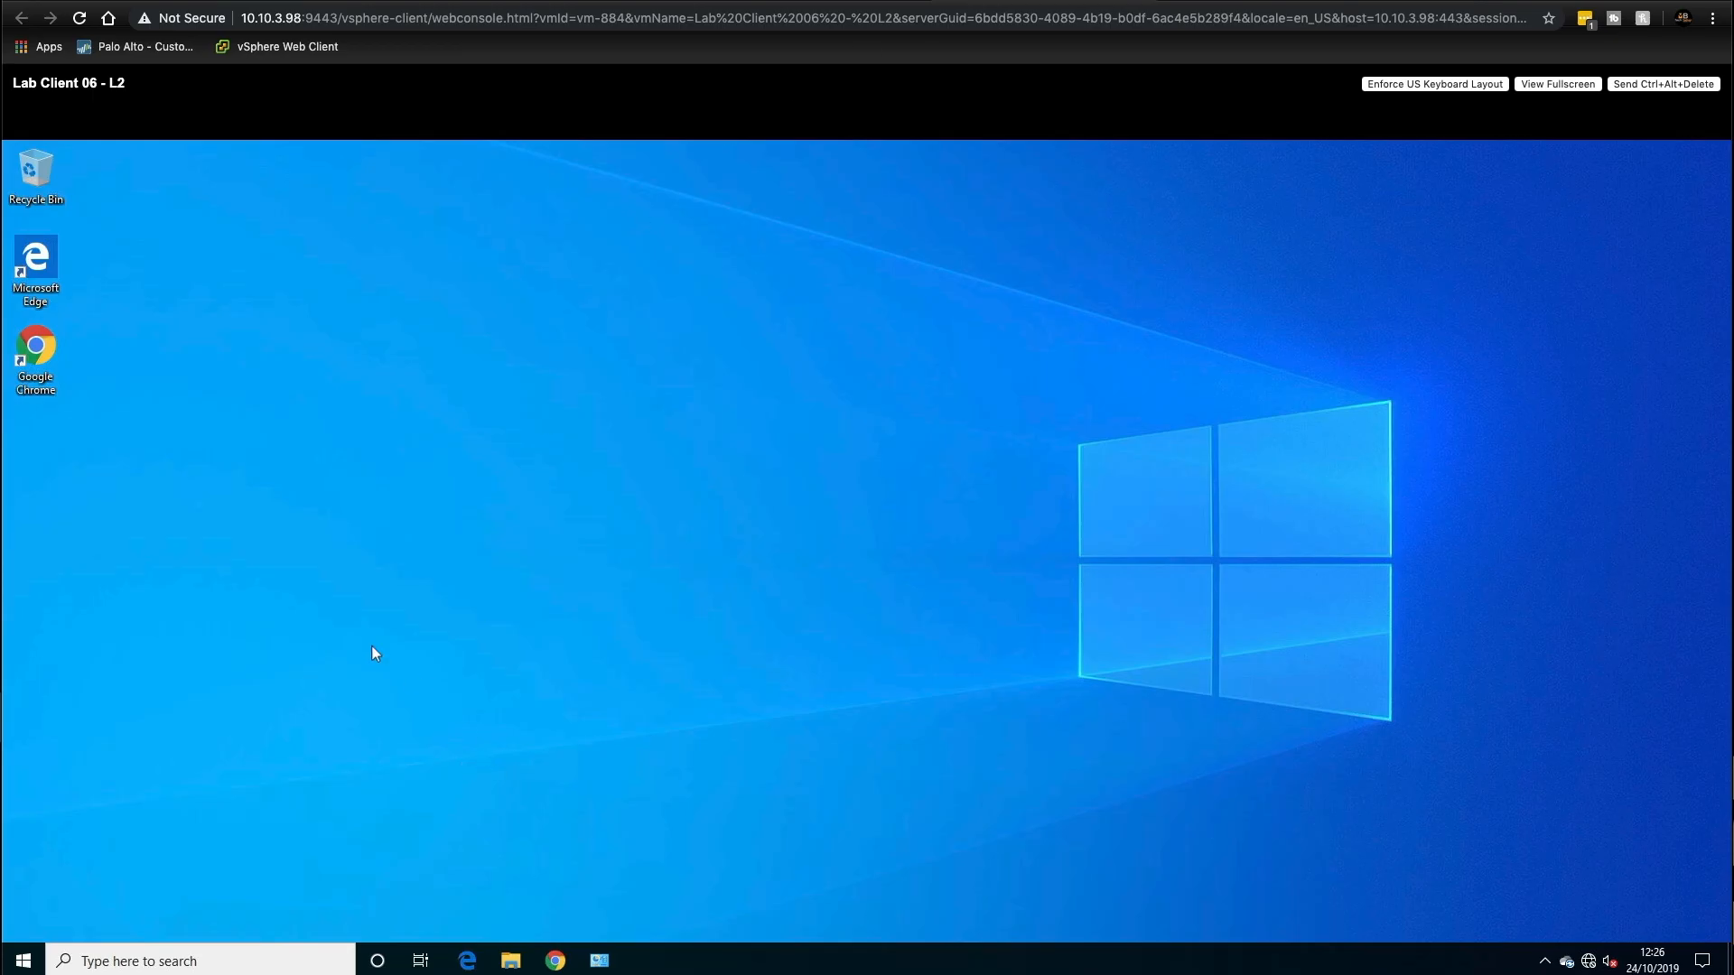
click(38, 959)
text(cmd)
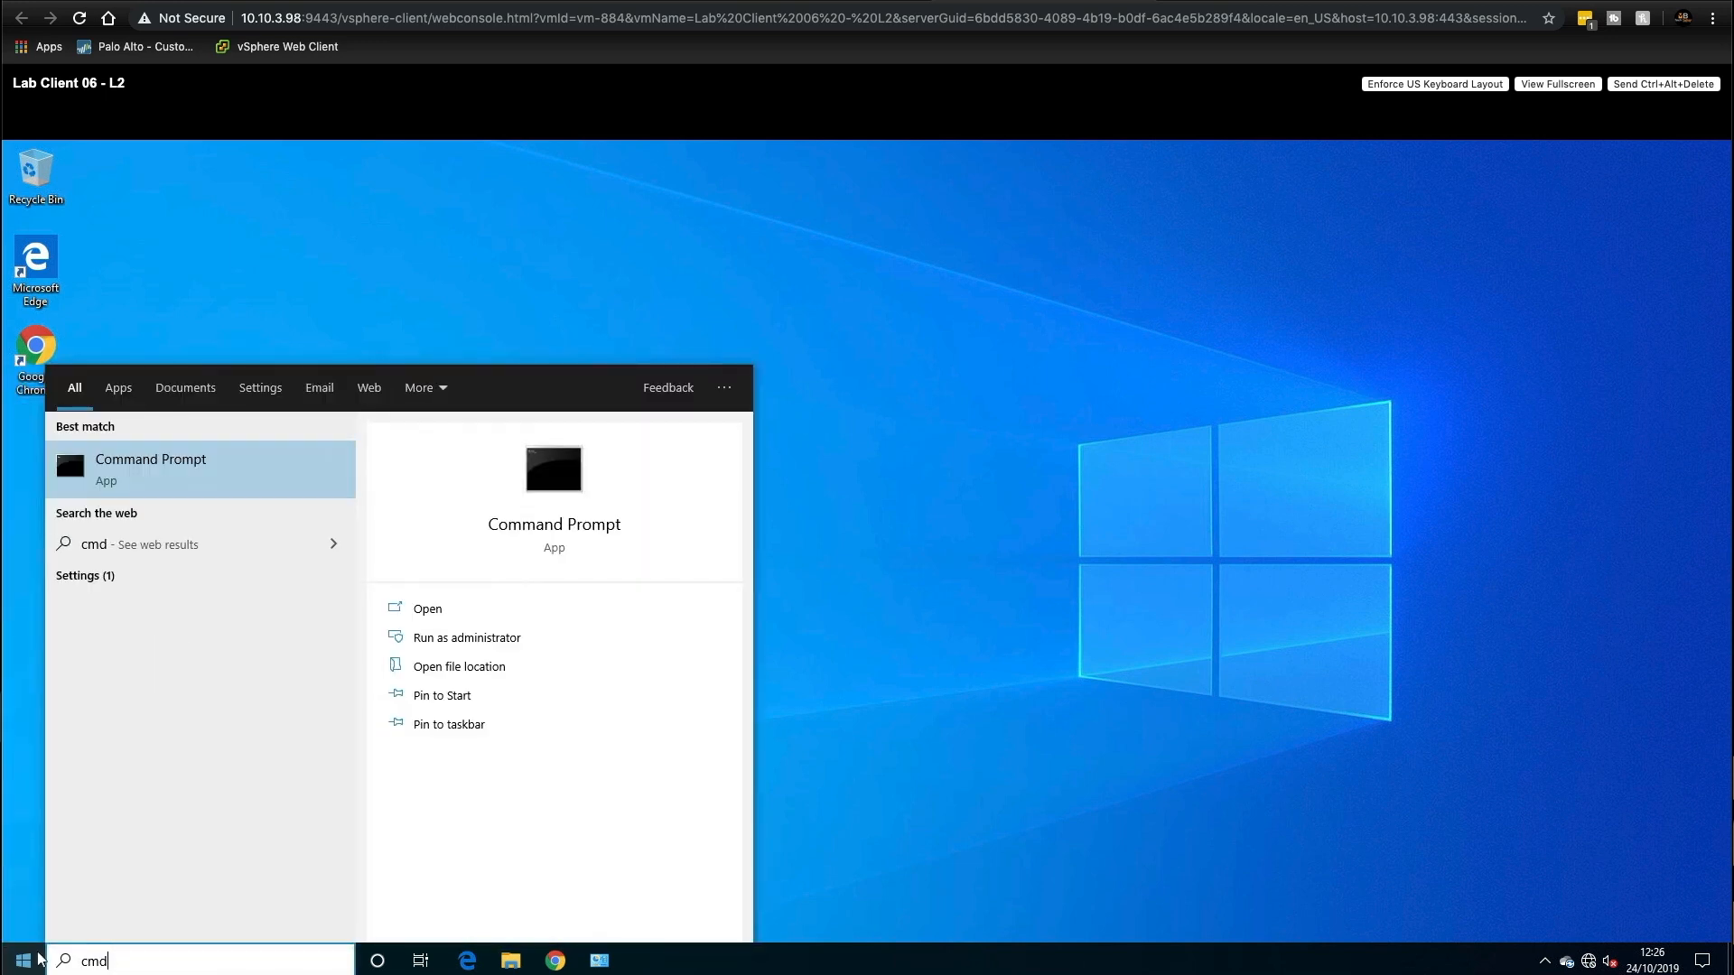
key(Return)
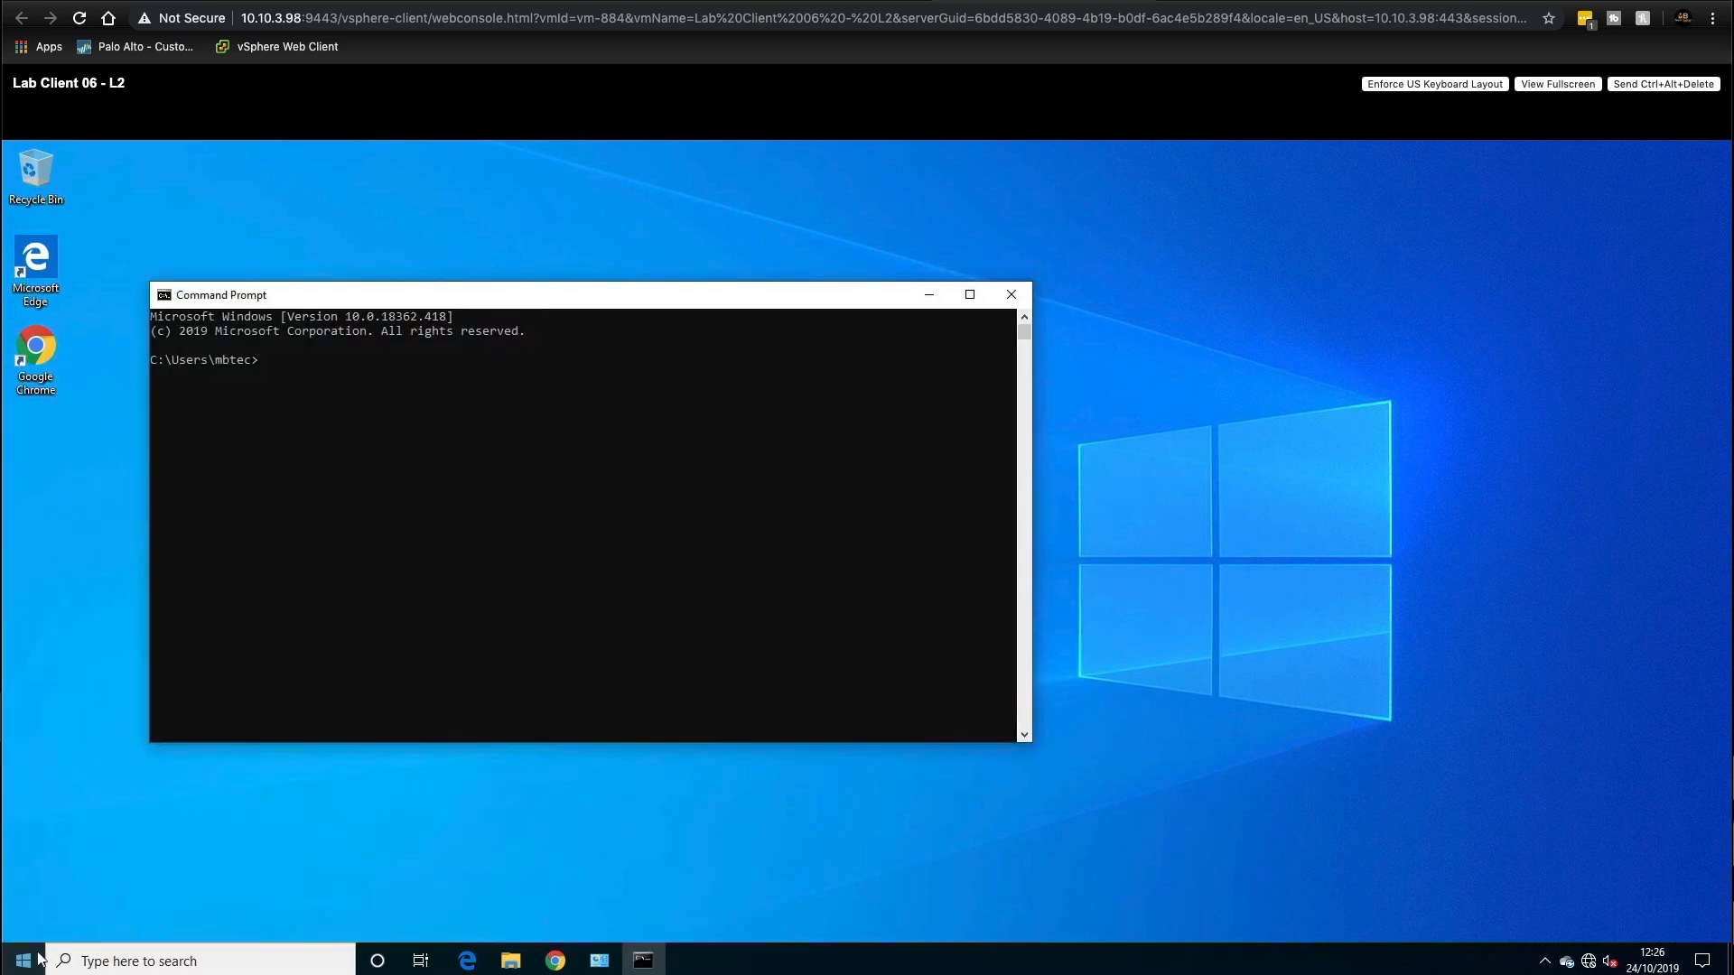
text(ipconfig)
key(Return)
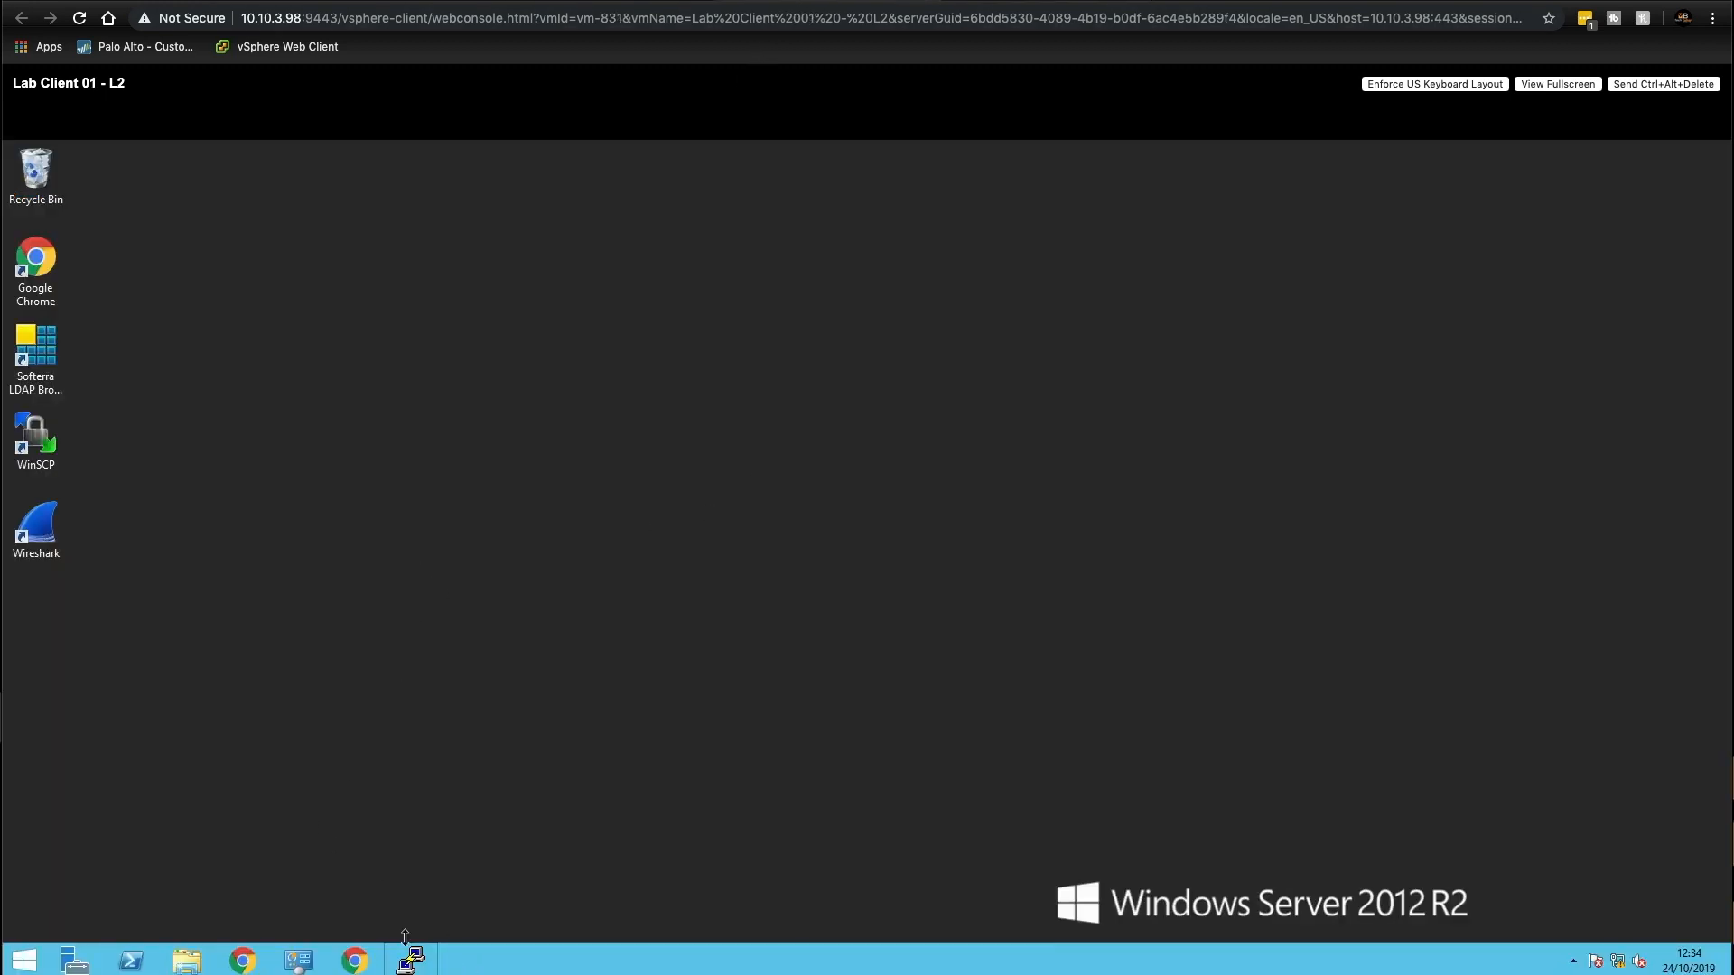
Step: On the Lab Client 01 - L2 server console, open a Command Prompt and run ipconfig
click(27, 959)
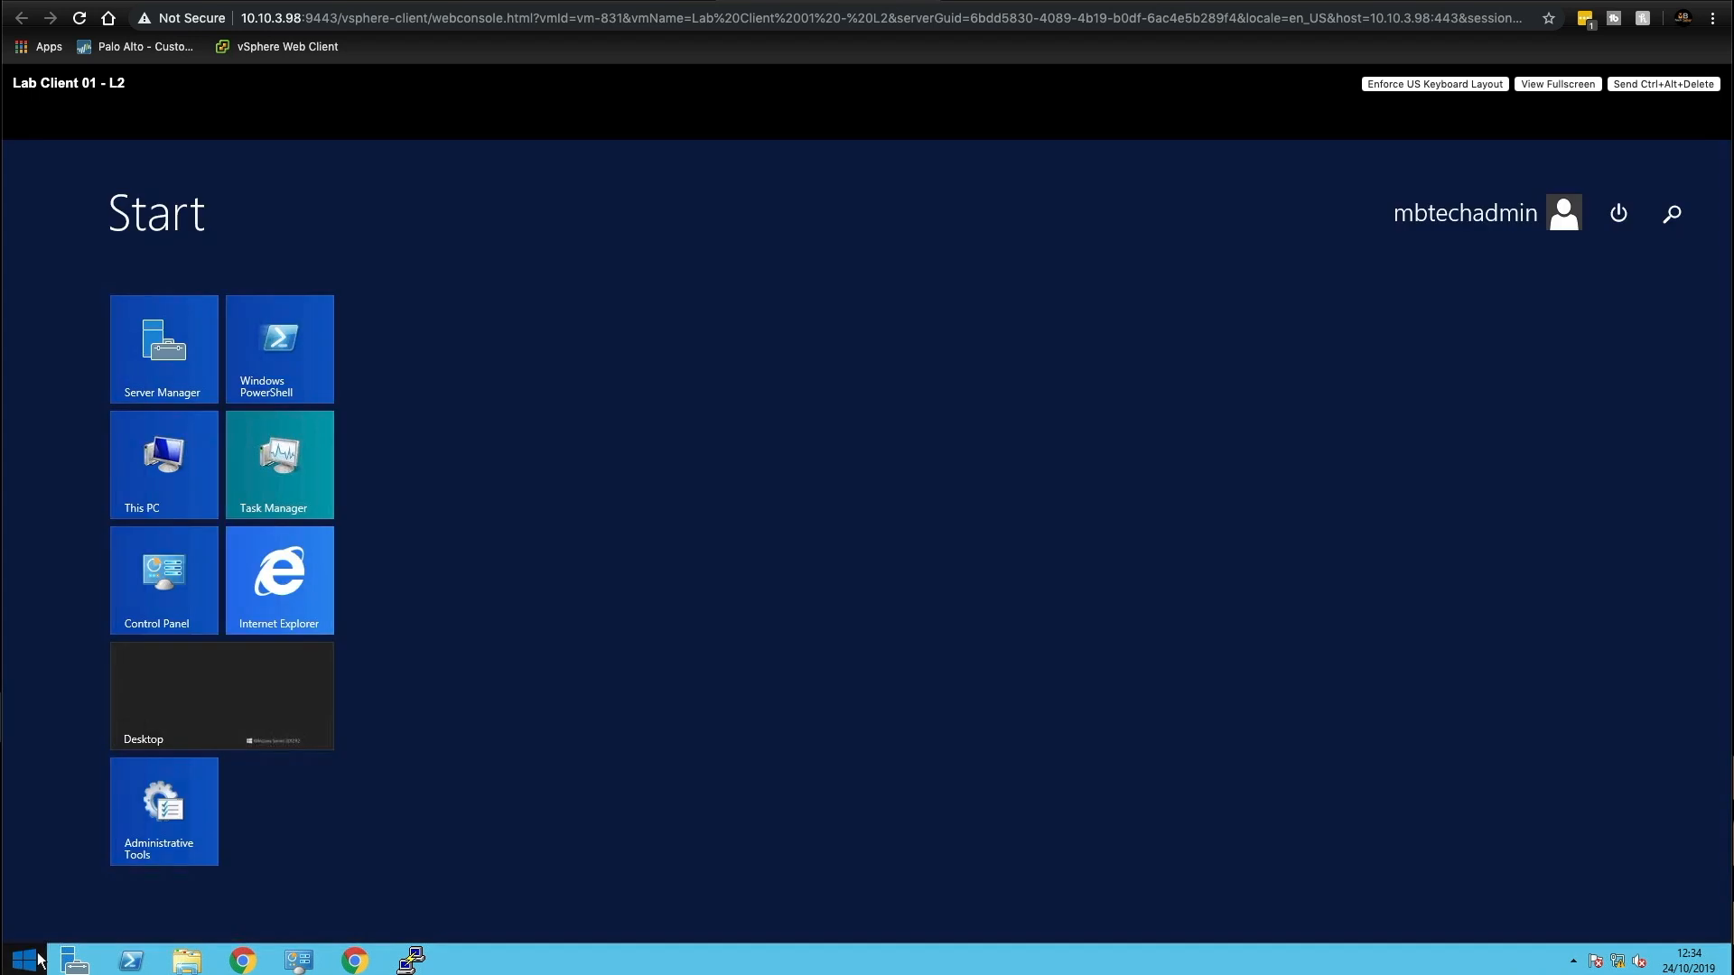
text(cm)
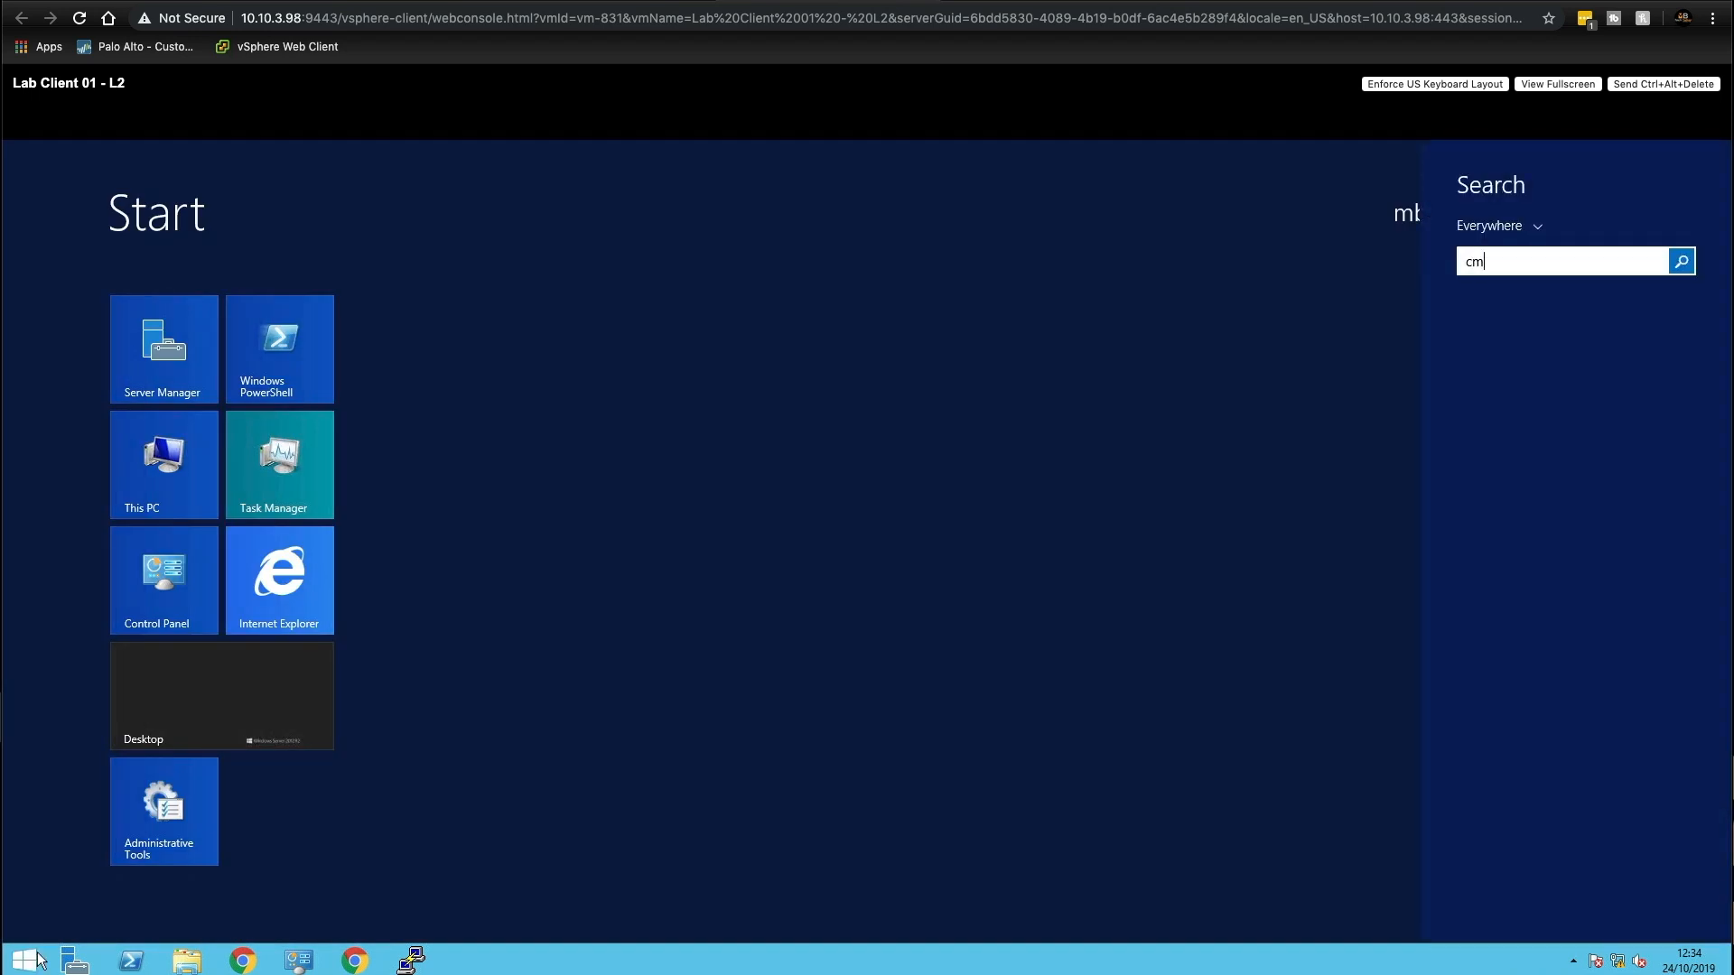
key(Escape)
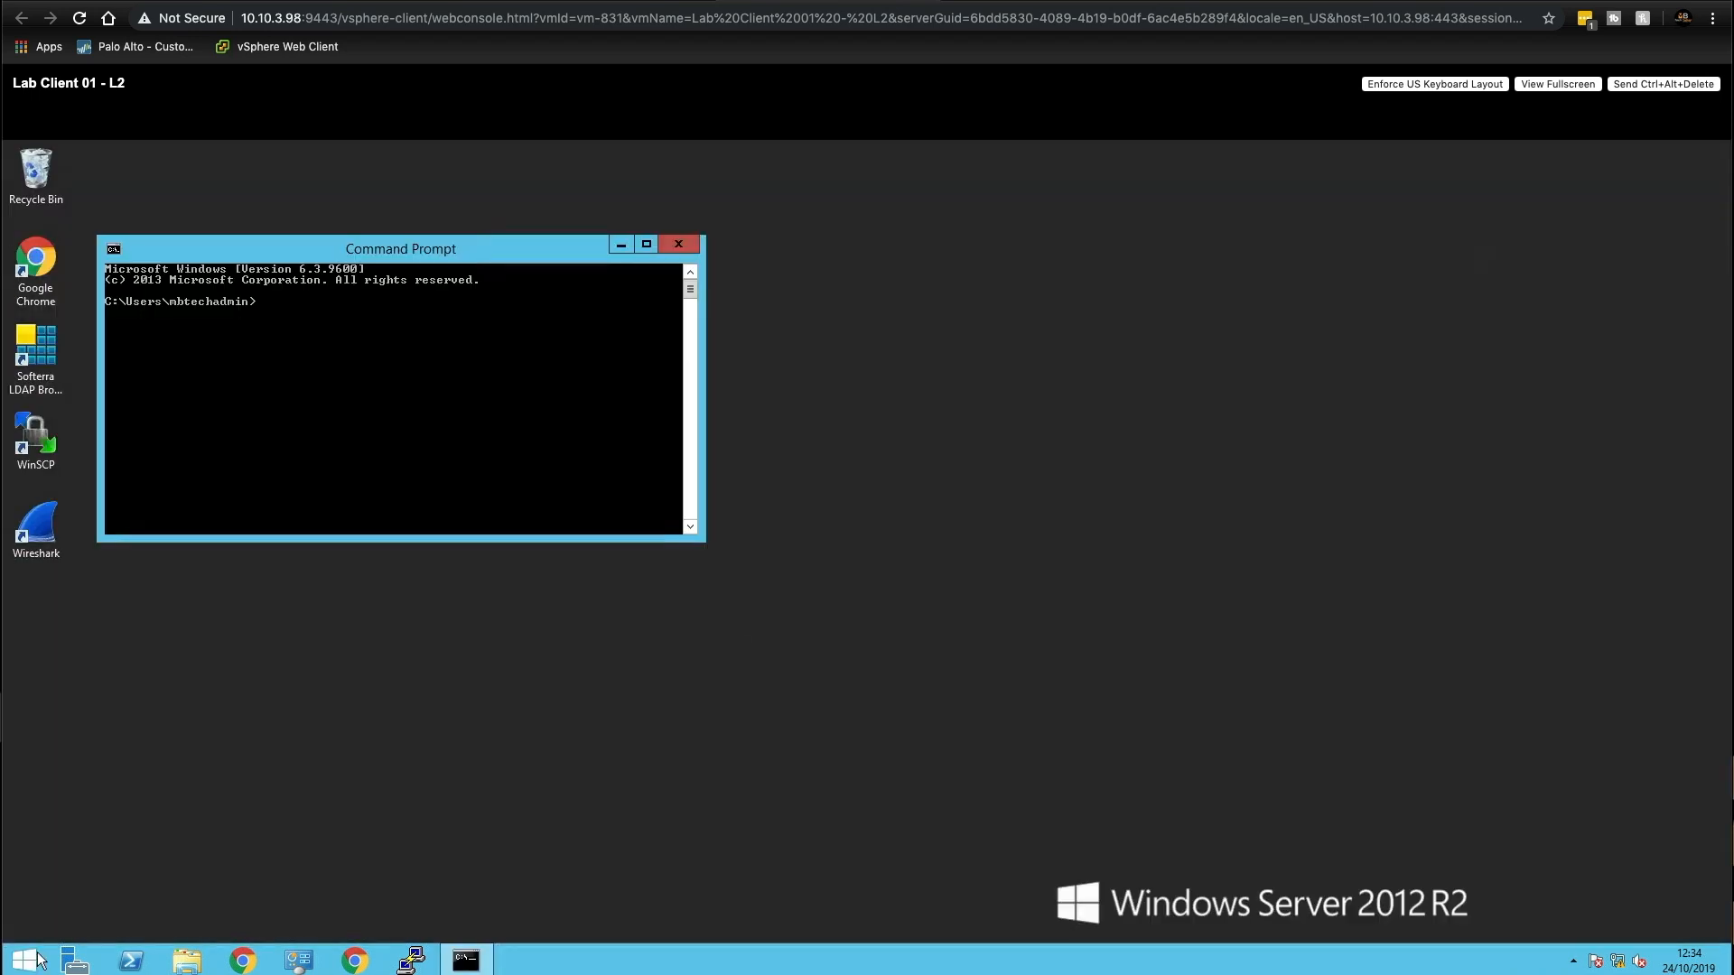
text(ipconfig)
key(Return)
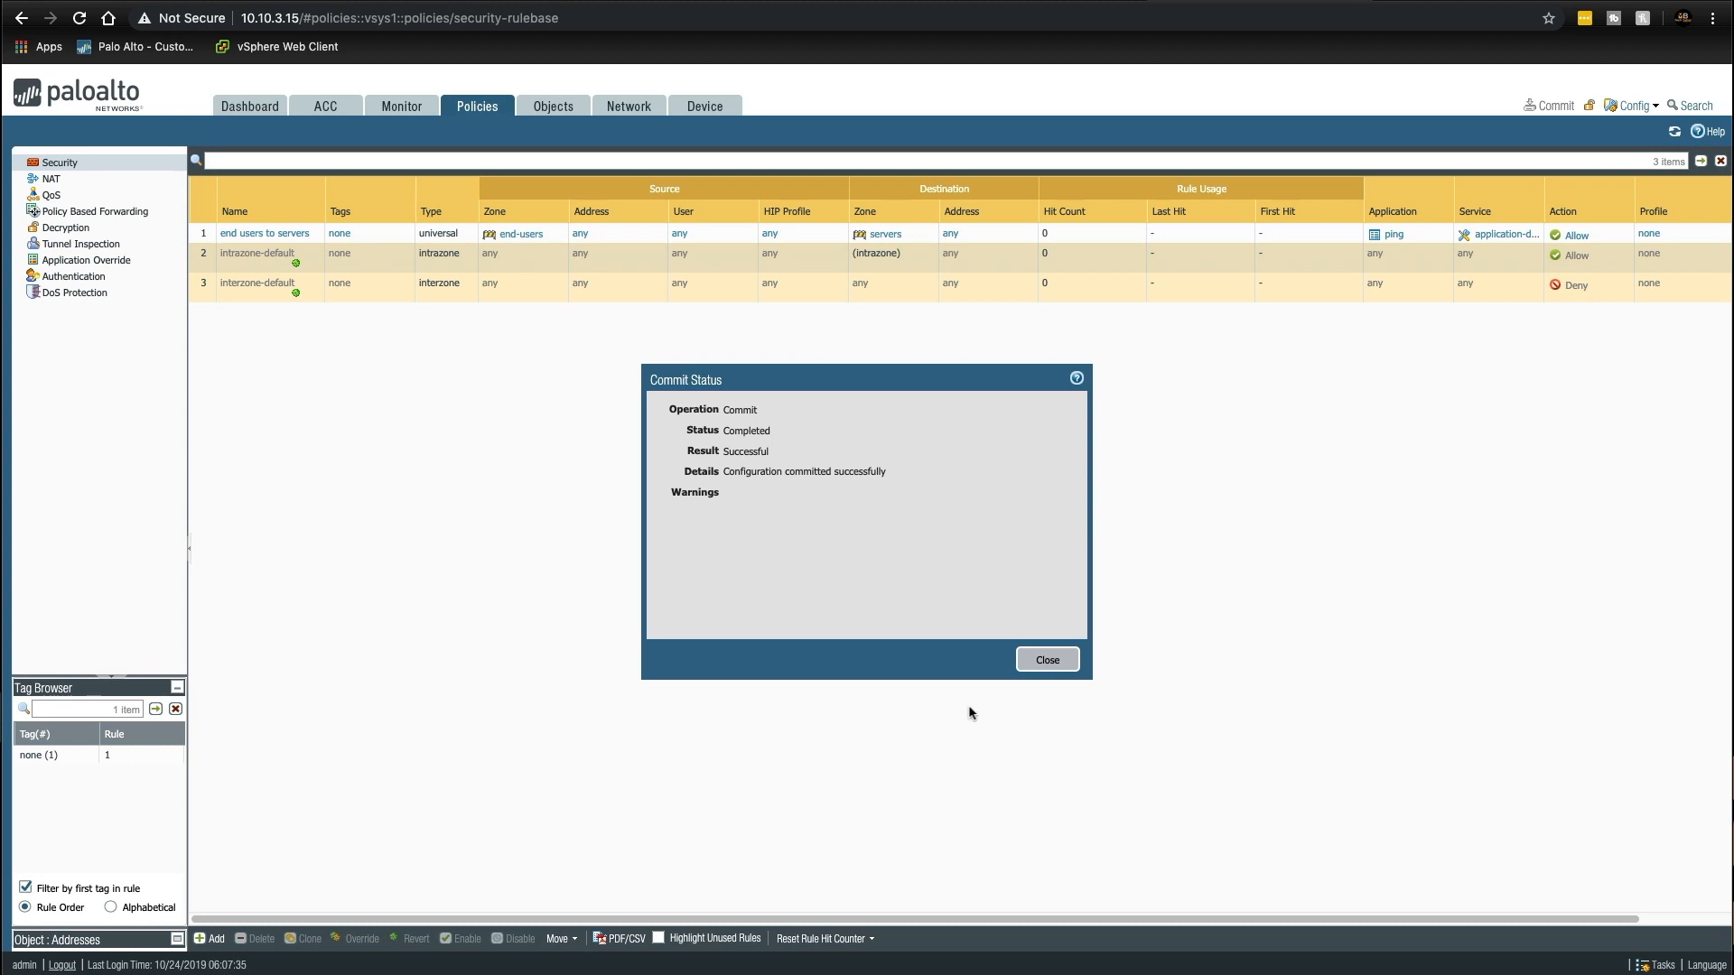
Step: Dismiss the firewall's commit status and ping 172.16.60.100 from the Lab Client 06 - L2 Command Prompt
click(1049, 658)
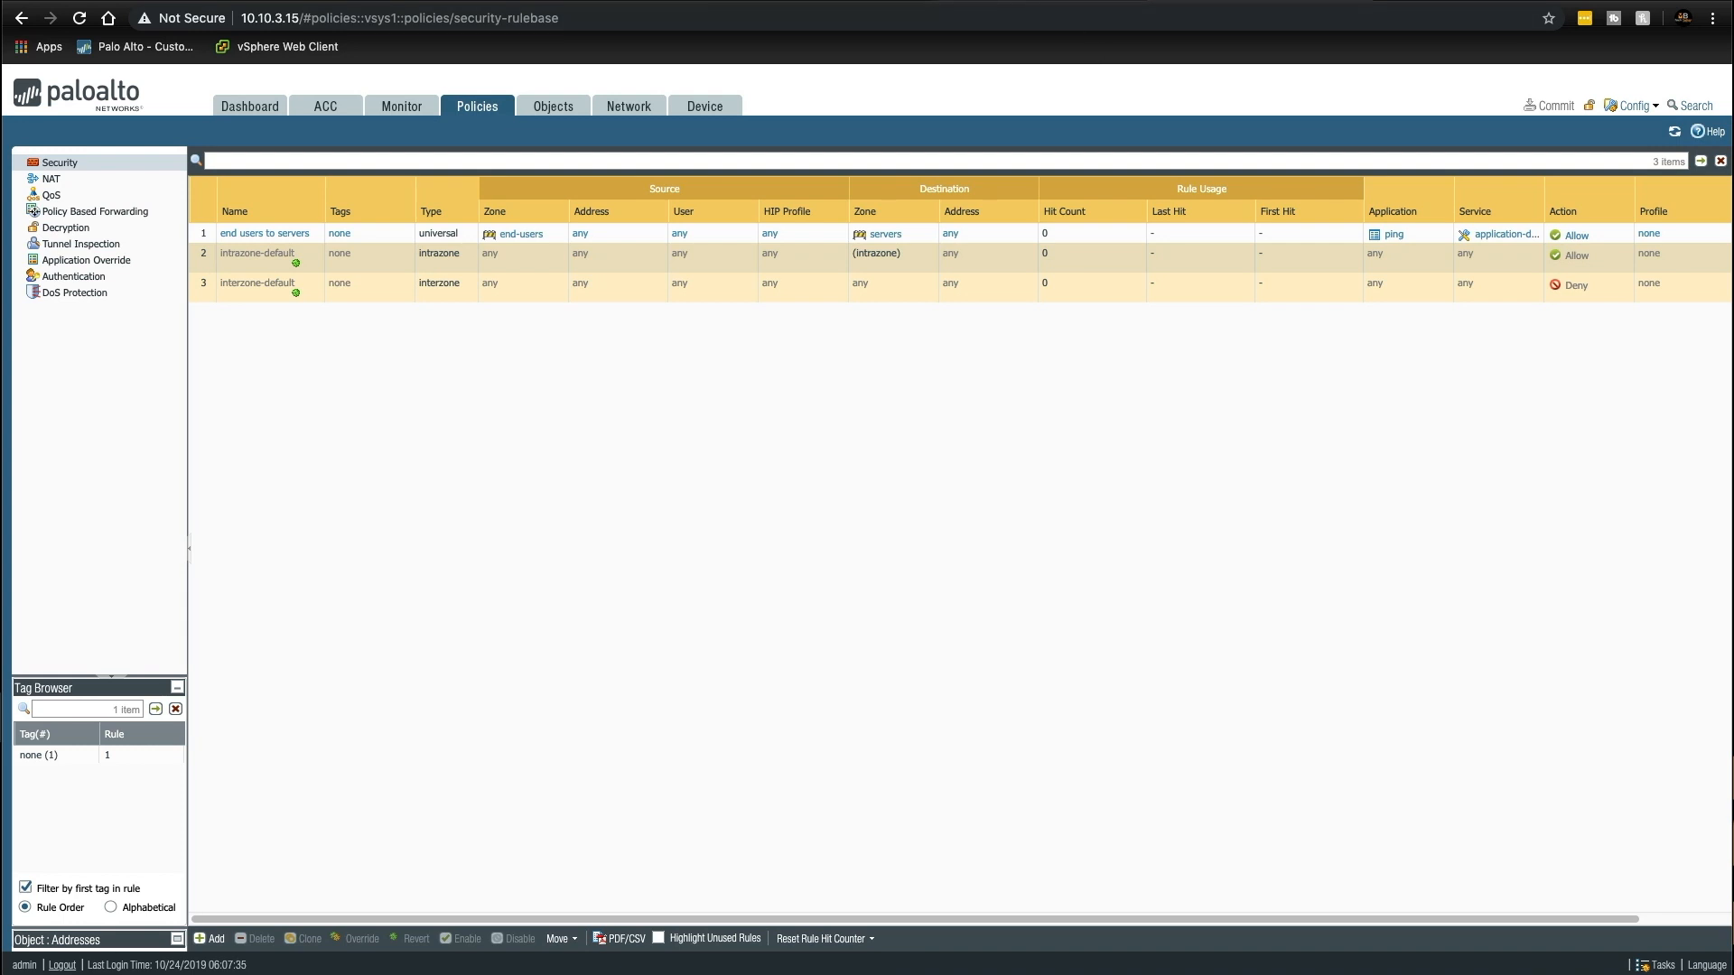
key(ctrl+Tab)
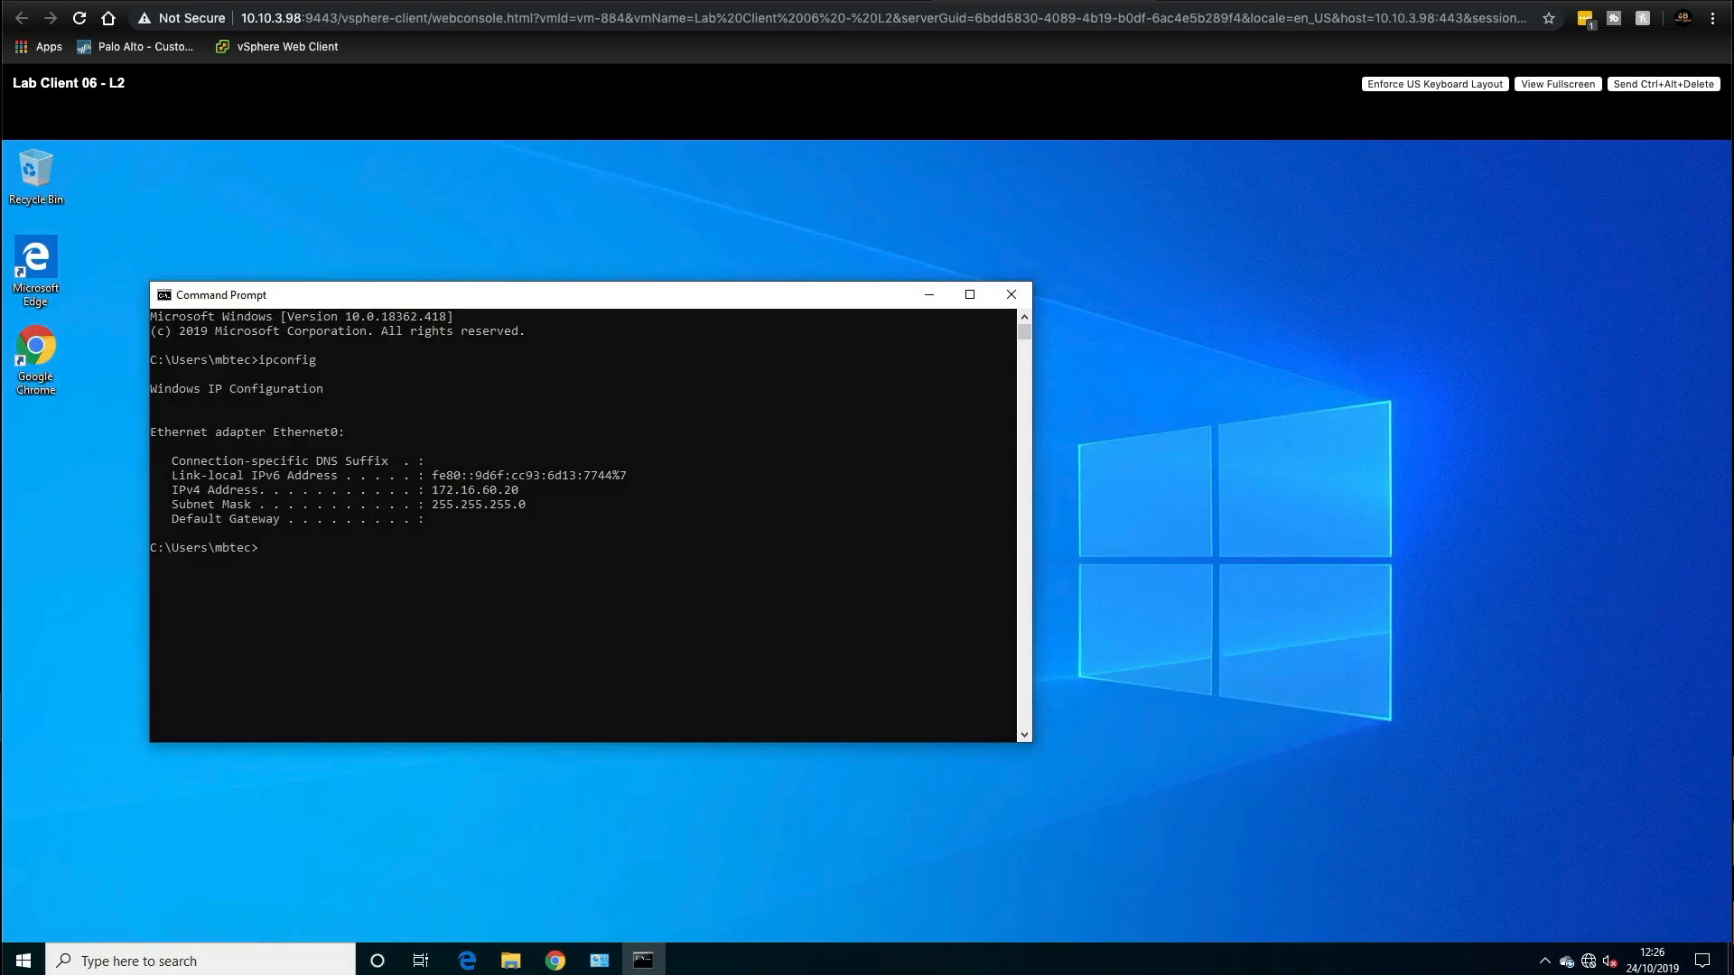
click(386, 549)
text(ping 172.16.60.100)
key(Return)
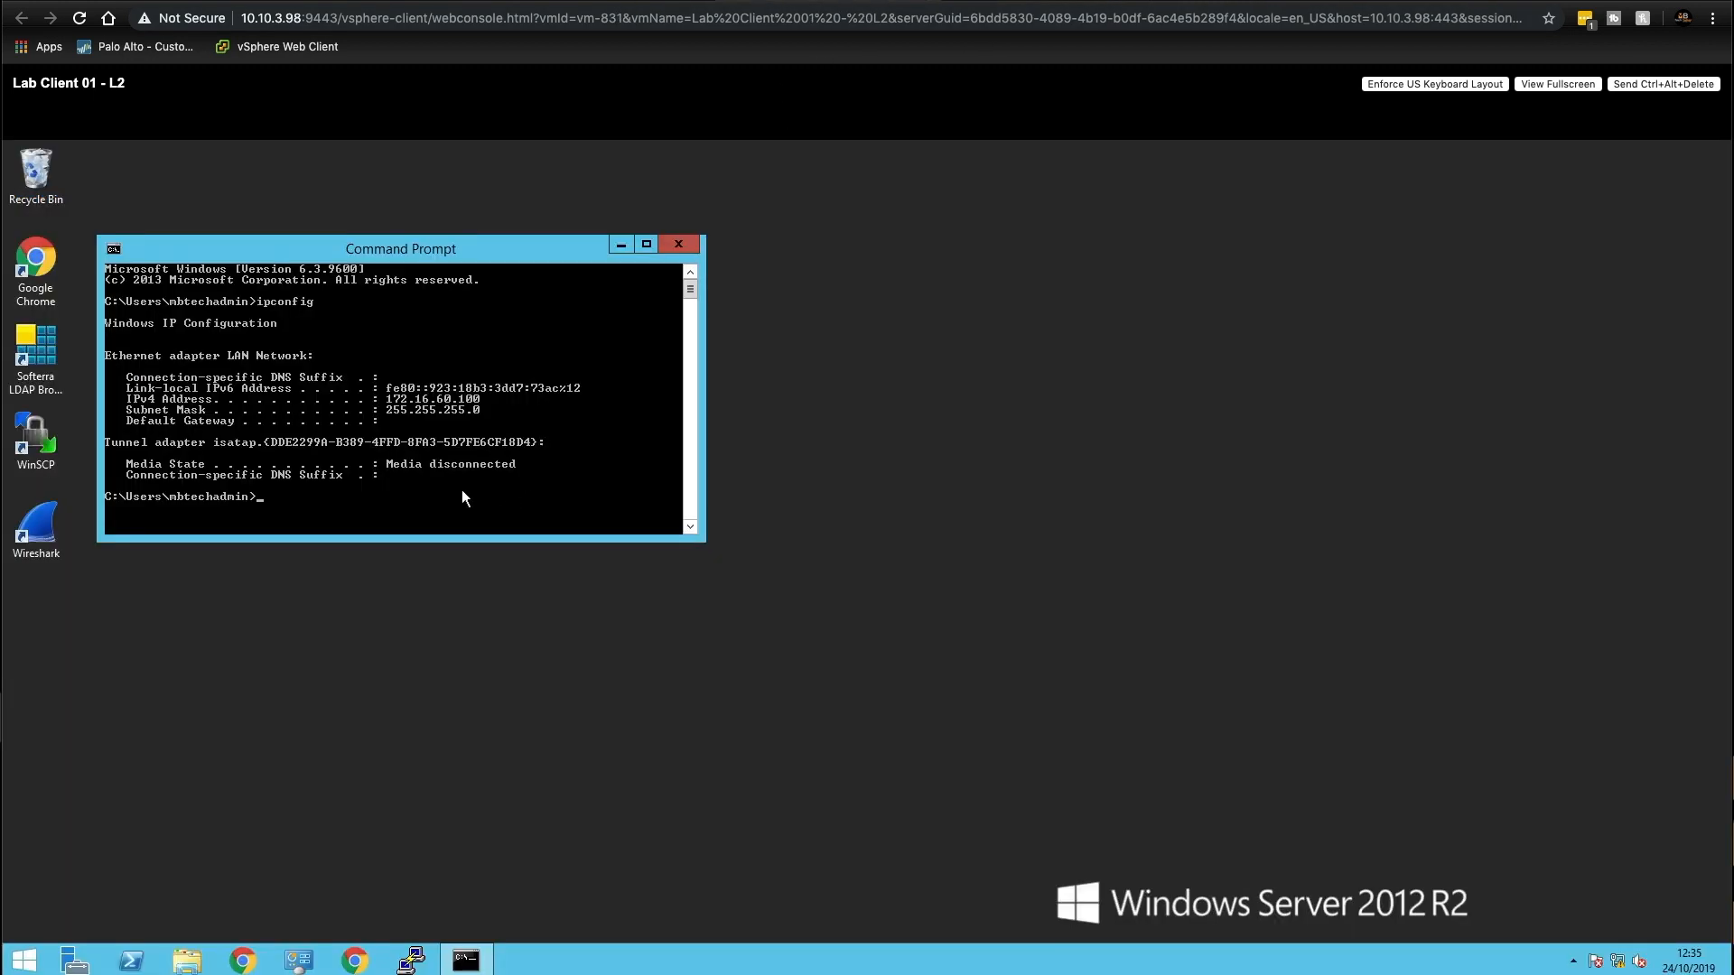
Step: Ping 172.16.60.10 from the Command Prompt on Lab Client 01 - L2
text(ng 172.16.60.10)
key(Return)
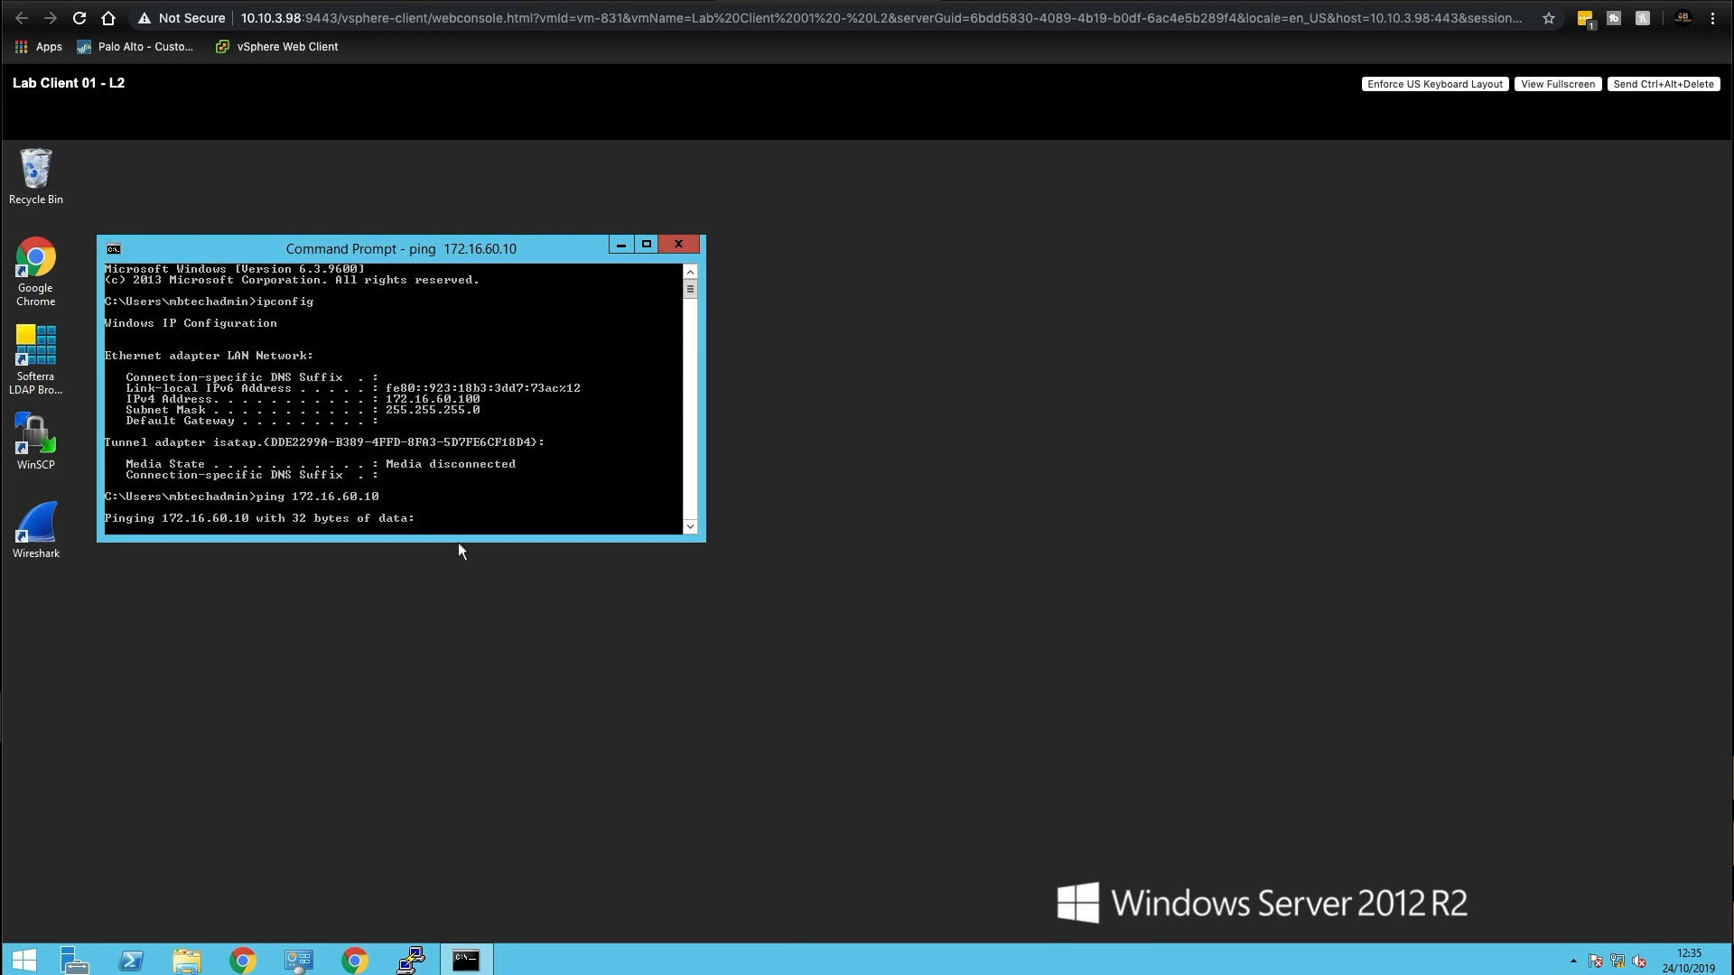
drag(457, 542, 488, 650)
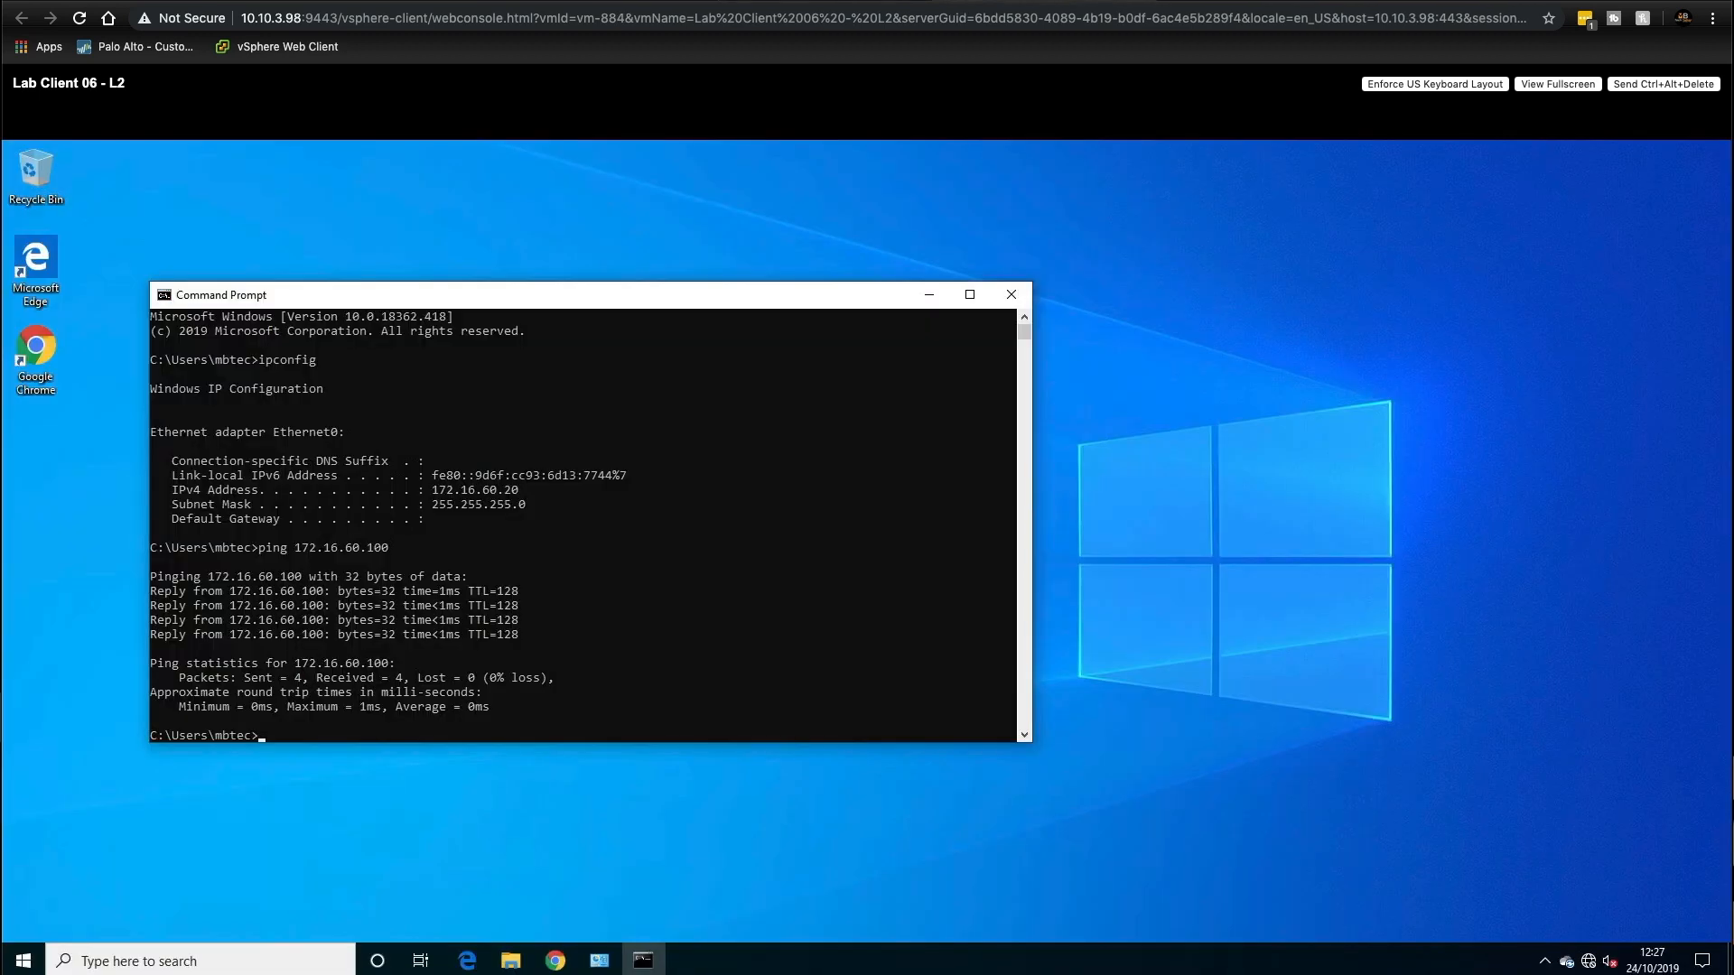
Step: On Lab Client 06 - L2, launch Remote Desktop Connection with mstsc and try to connect to 172.16.60.100
drag(744, 305, 798, 232)
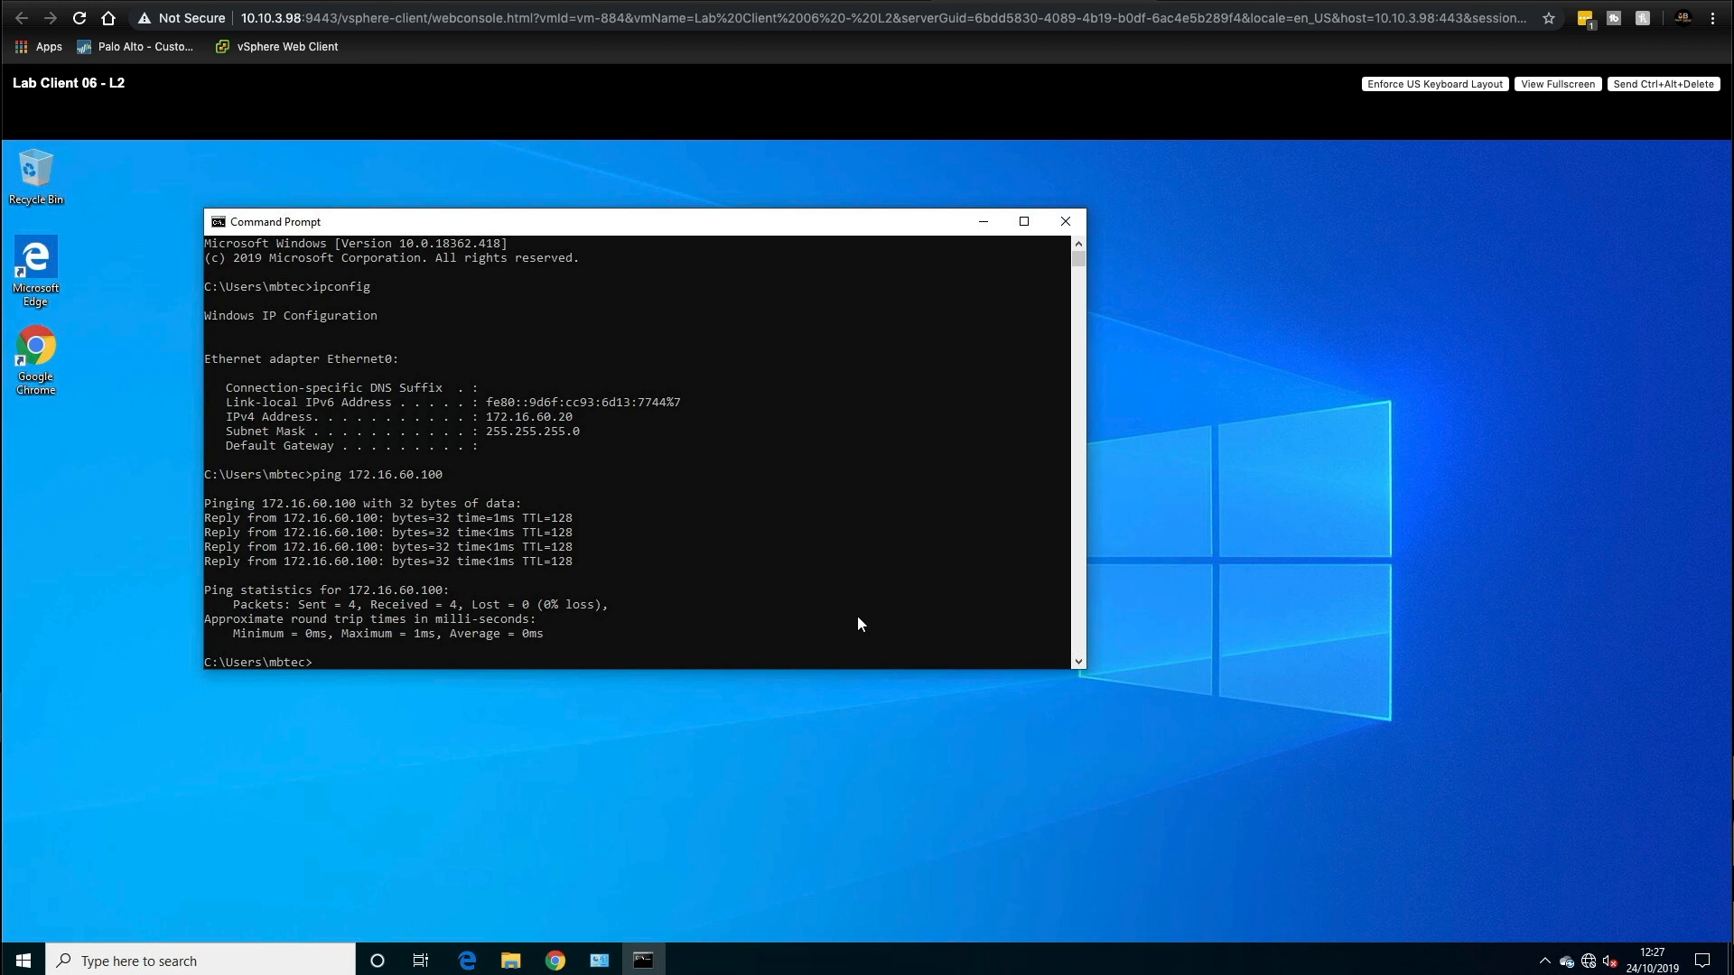
text(tsc)
key(Return)
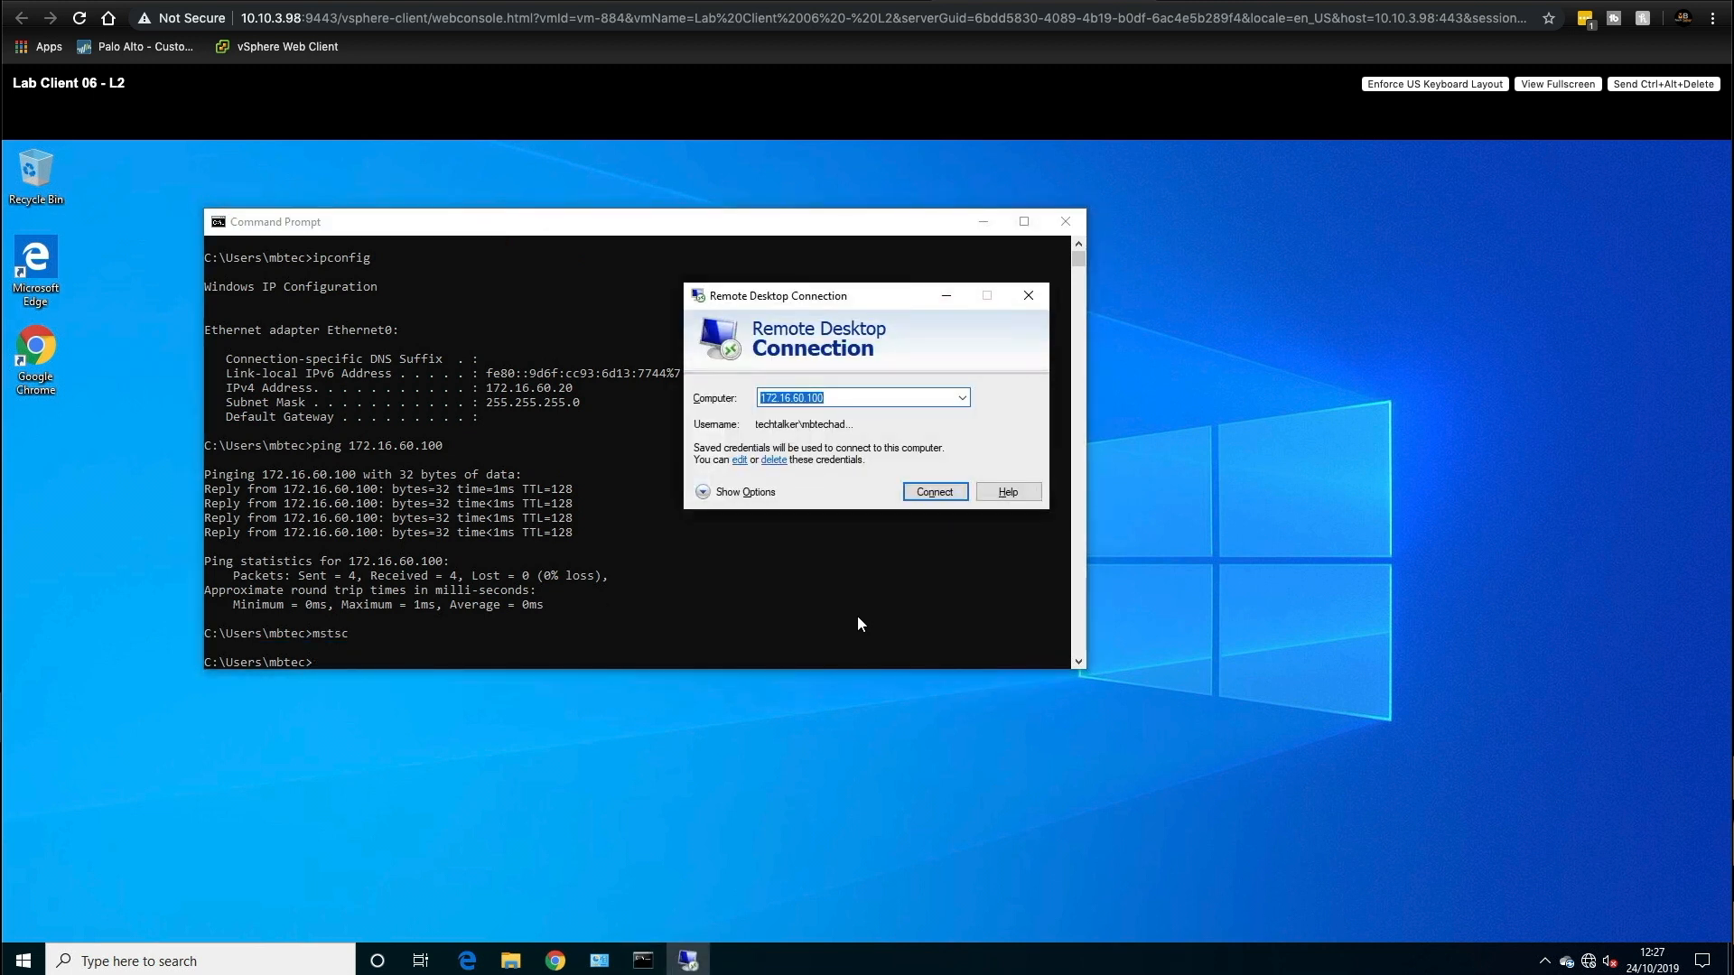
click(921, 490)
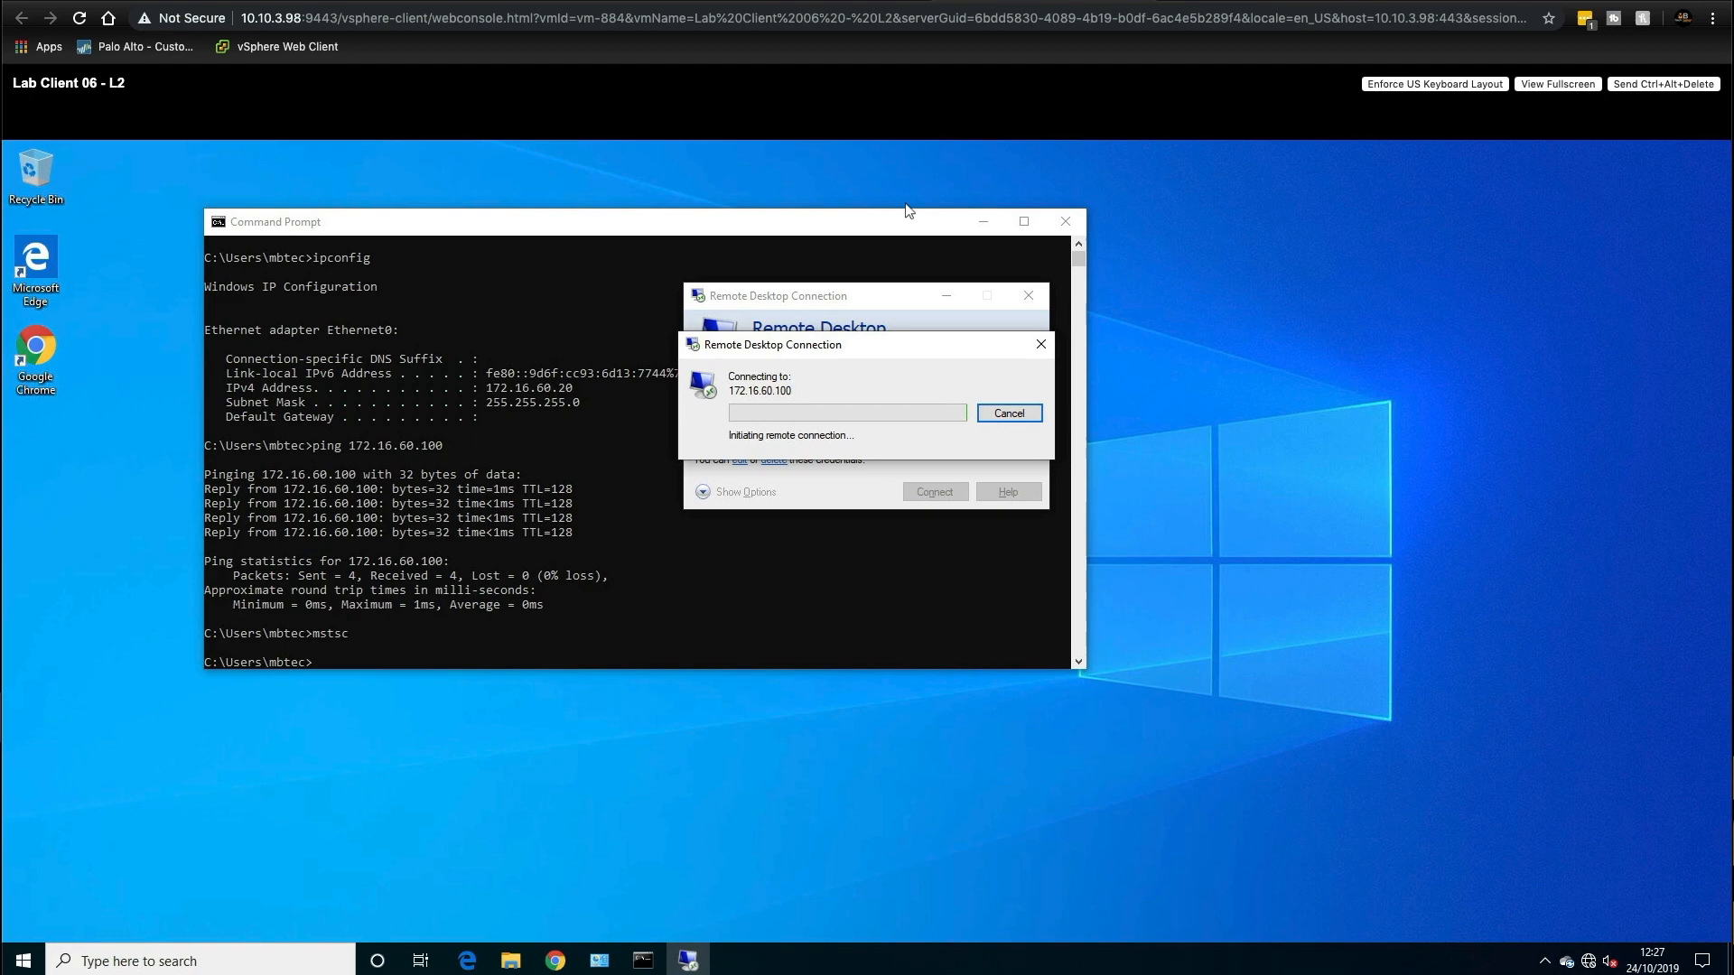
Step: Switch to the firewall and review its traffic log and the hit counts of the security policy rules
click(1261, 2)
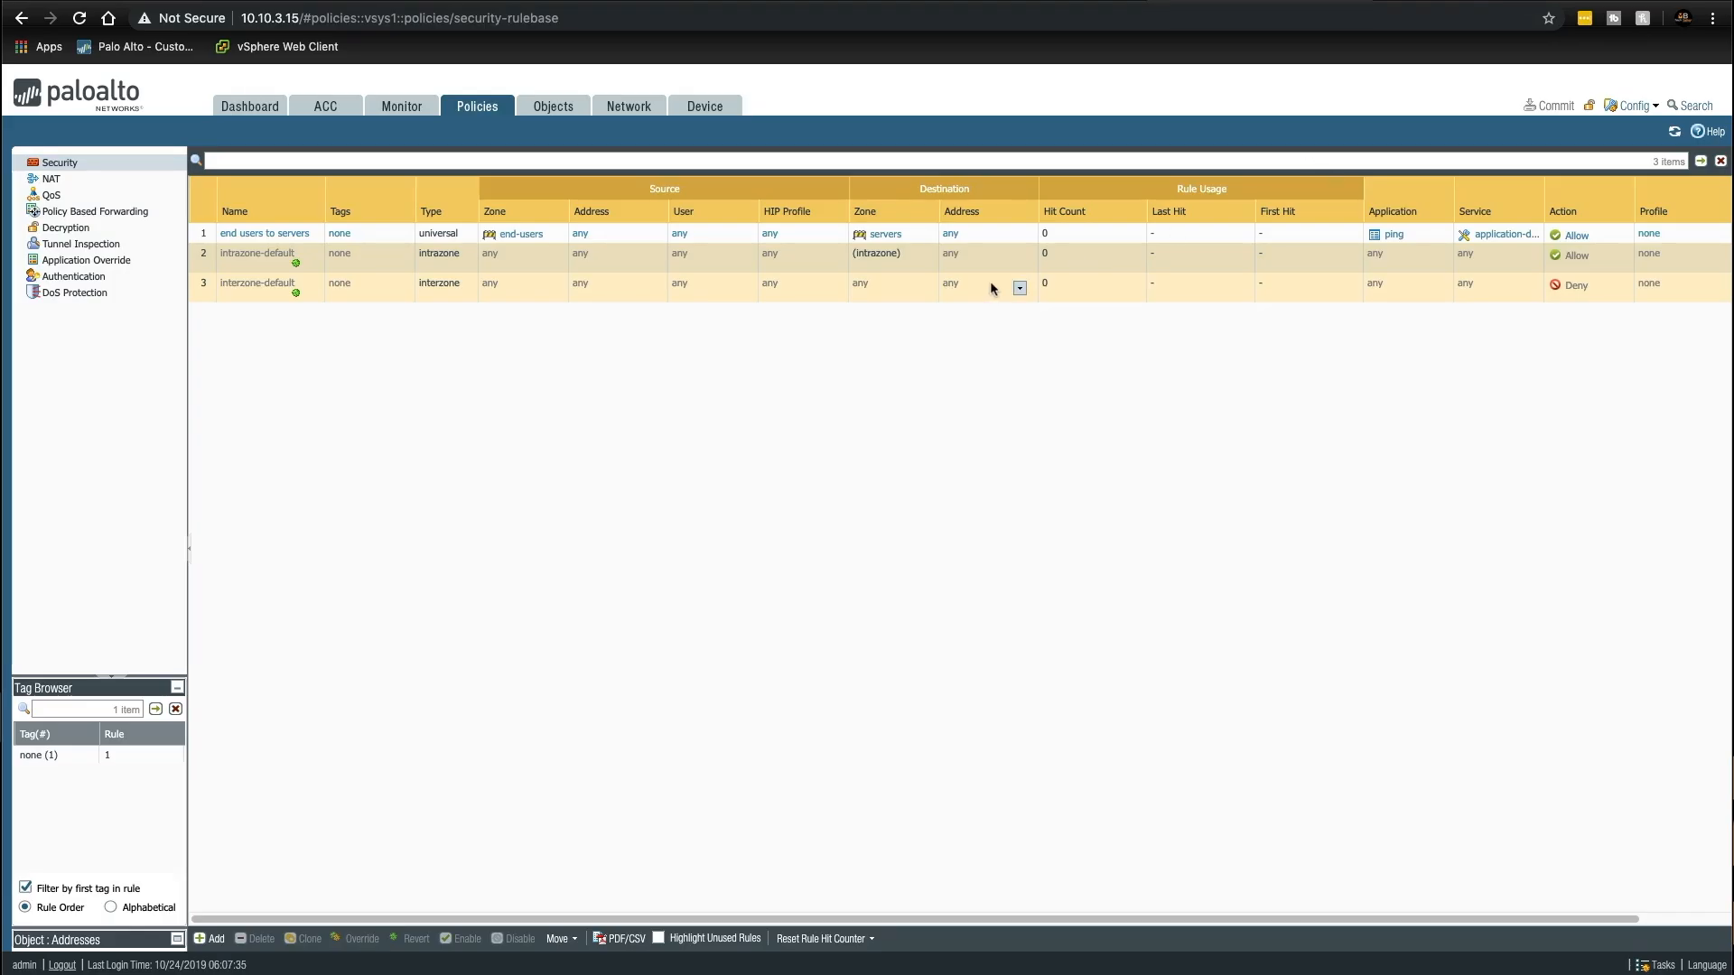
click(414, 115)
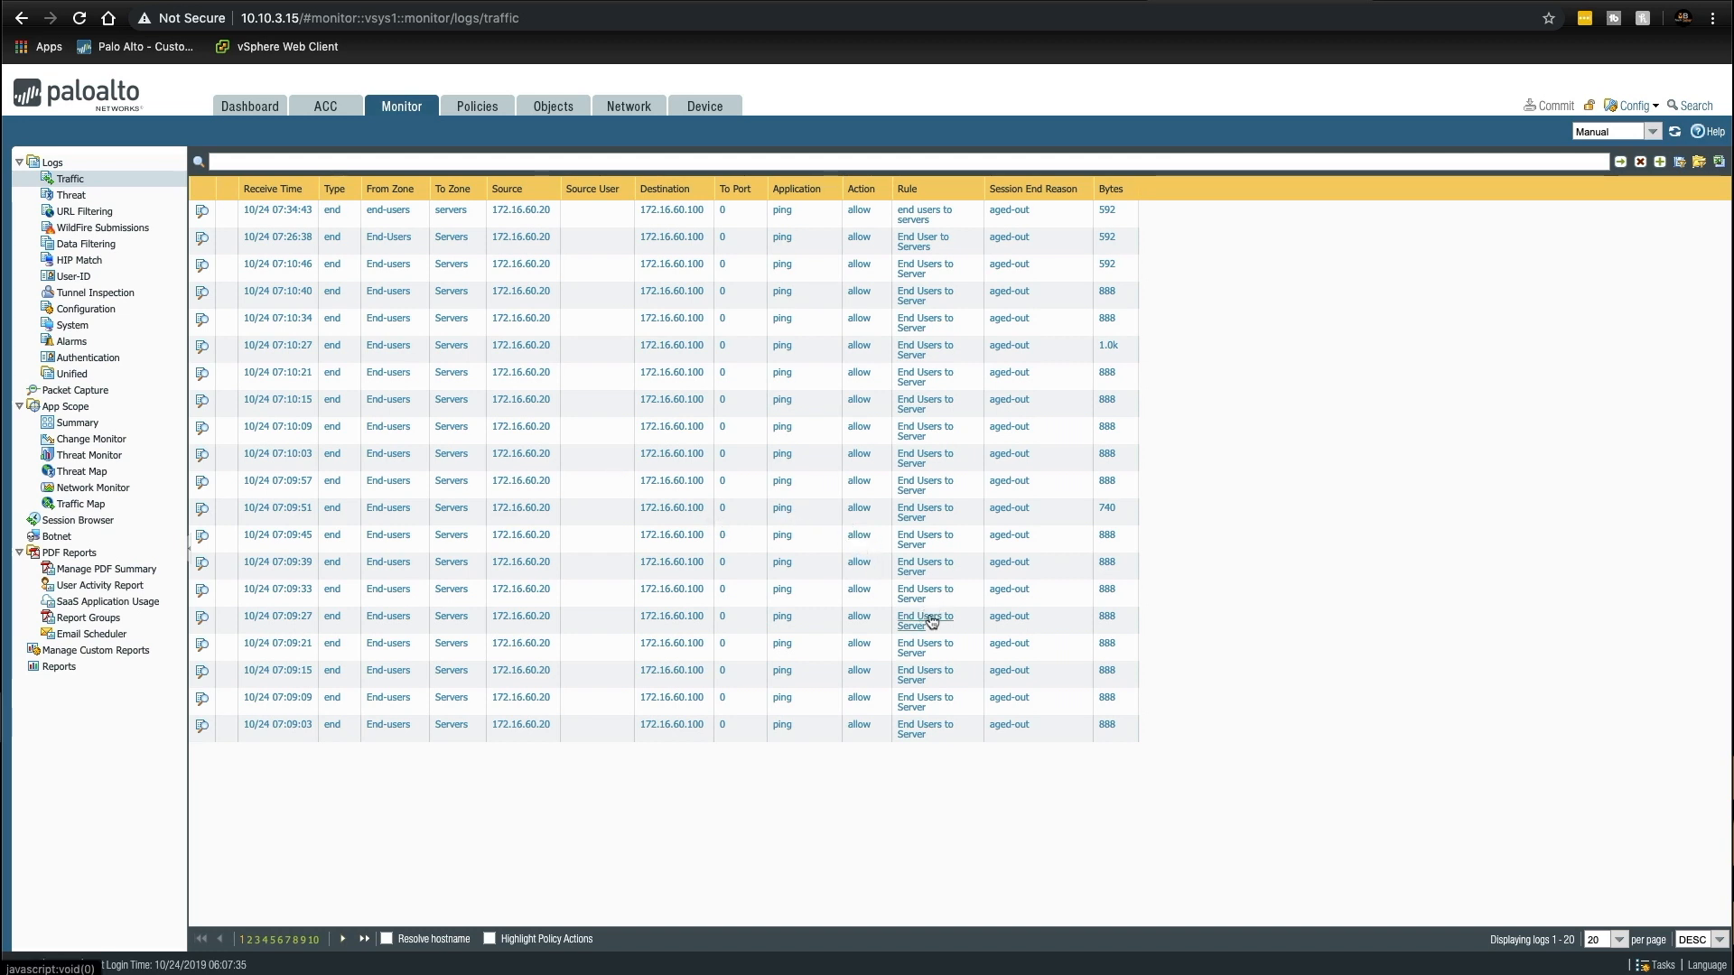
click(493, 115)
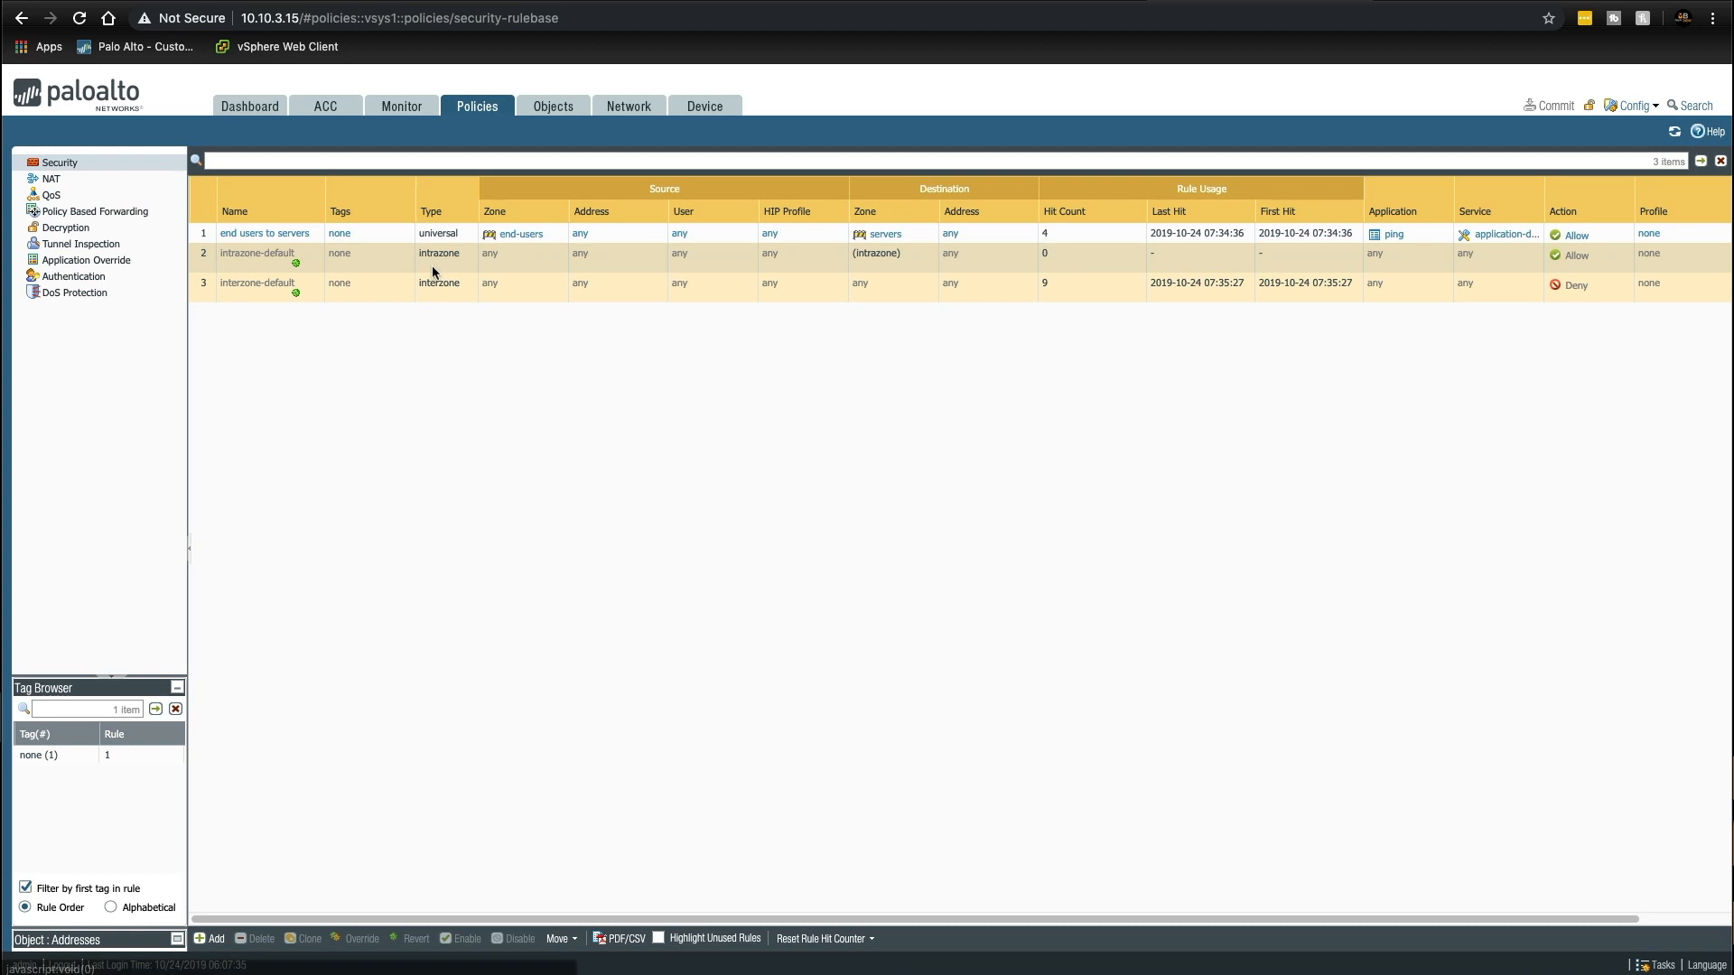
Step: Add the ms-rdp application to the end users to servers security rule and save the rule
click(277, 234)
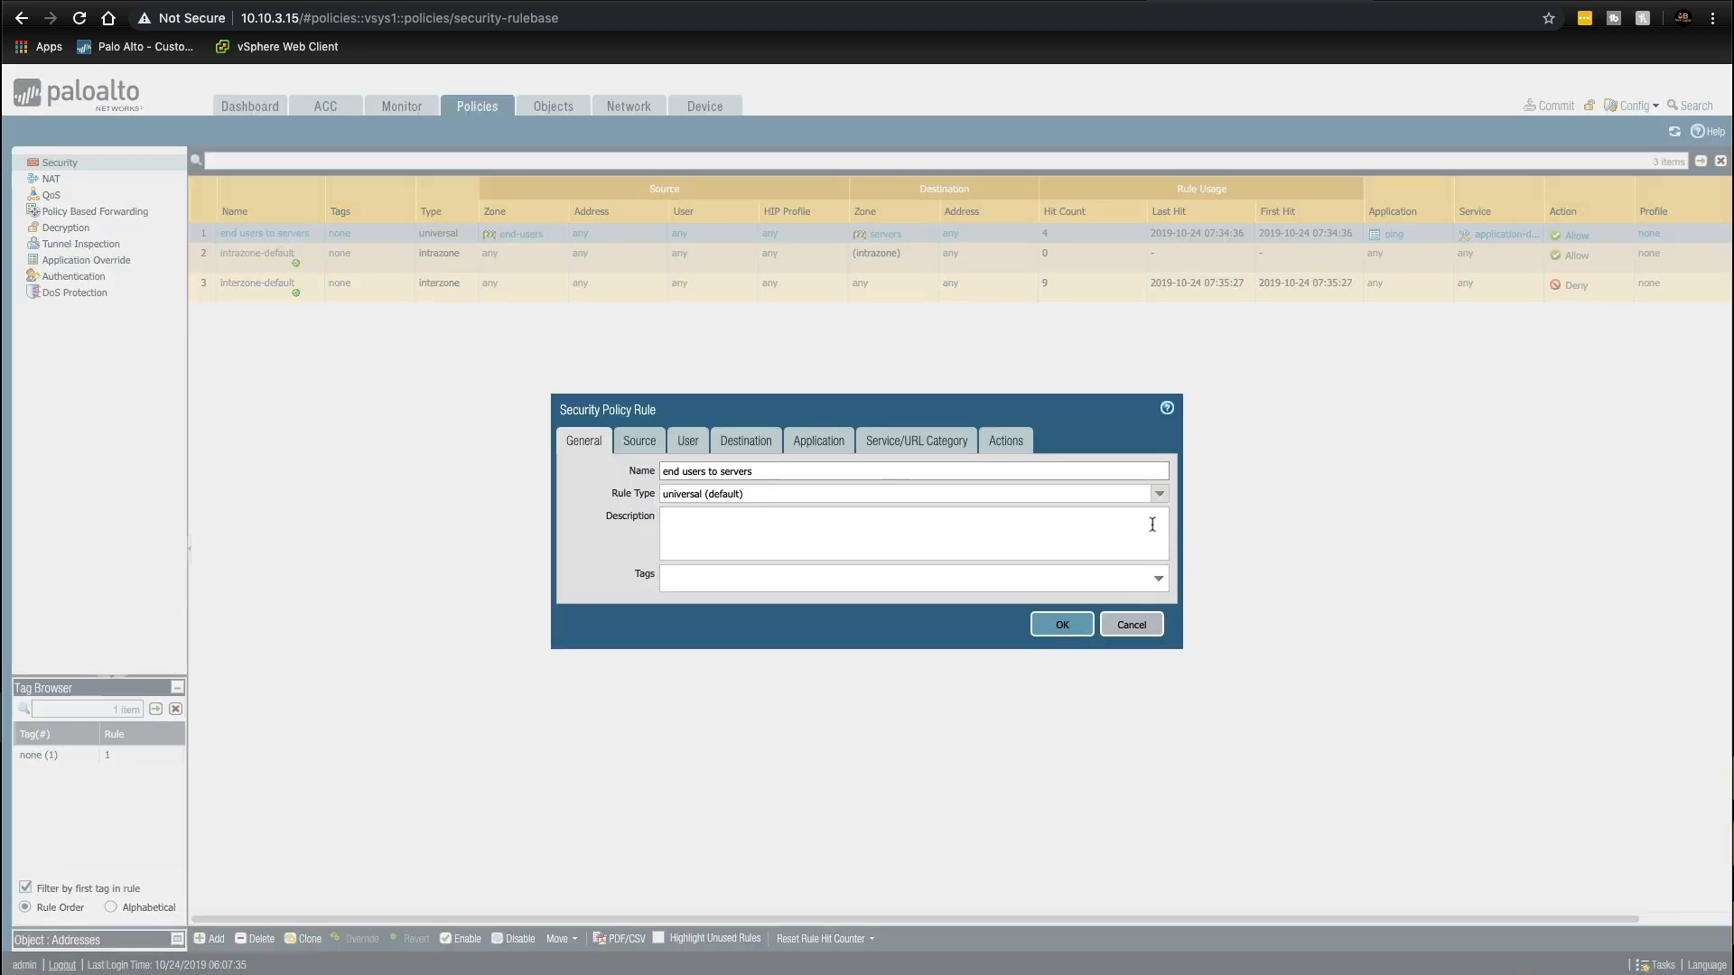
click(819, 442)
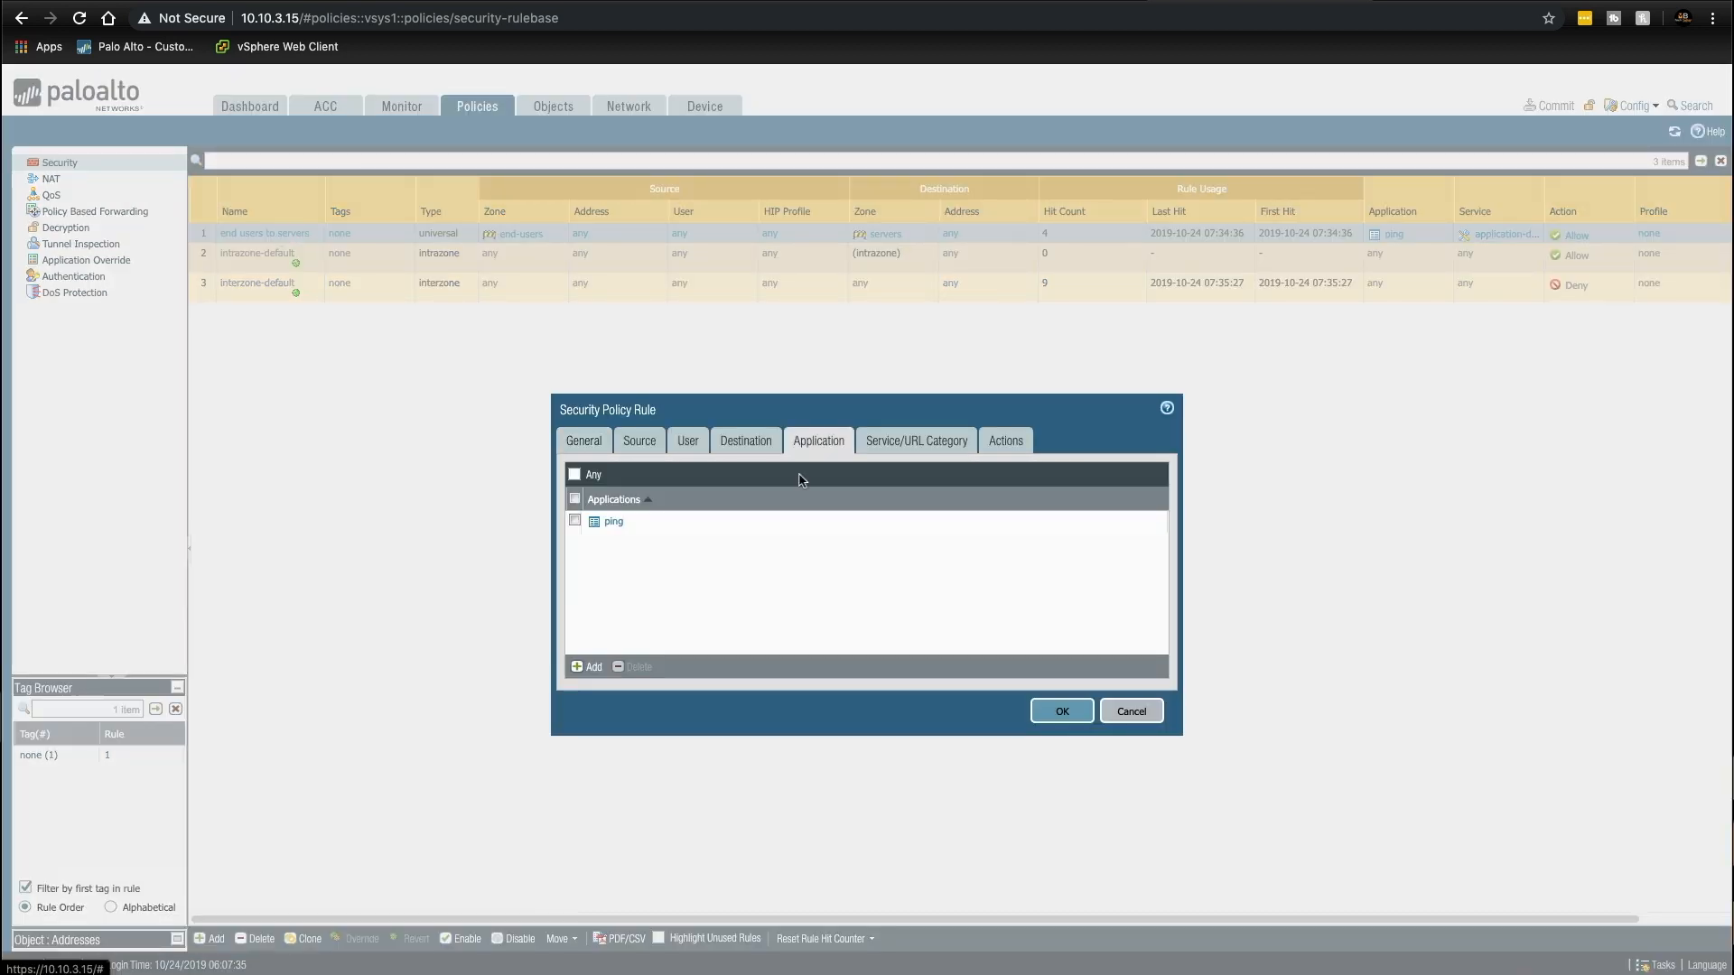
click(587, 667)
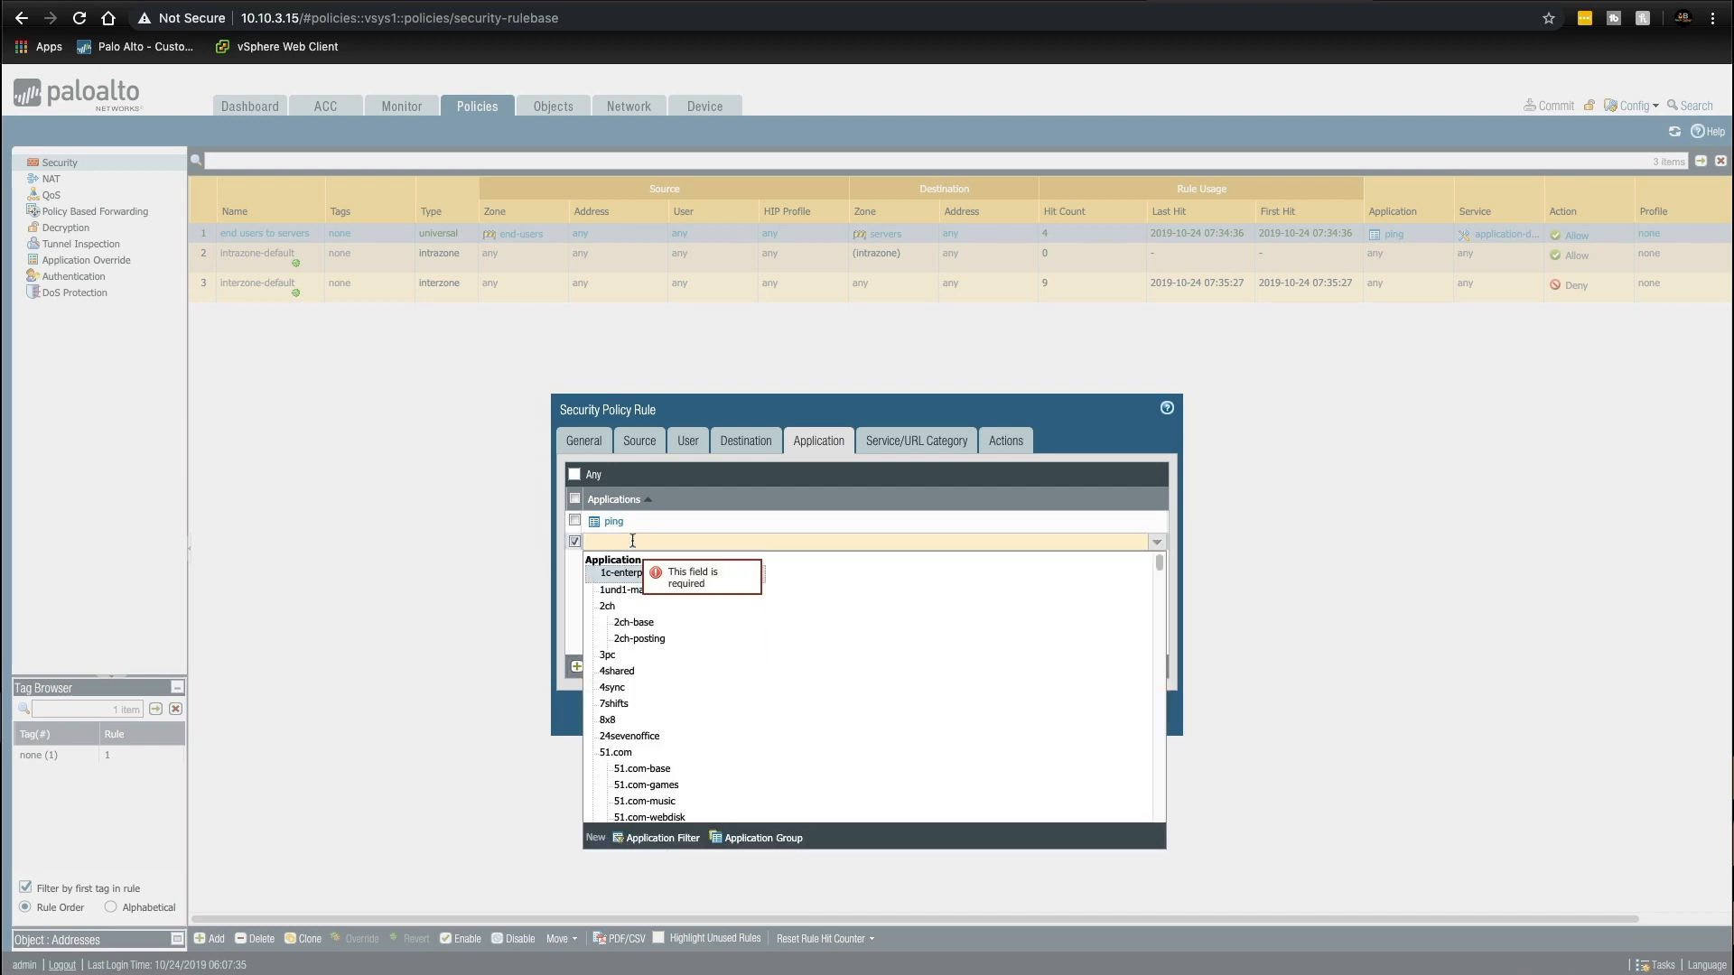
text(ms-)
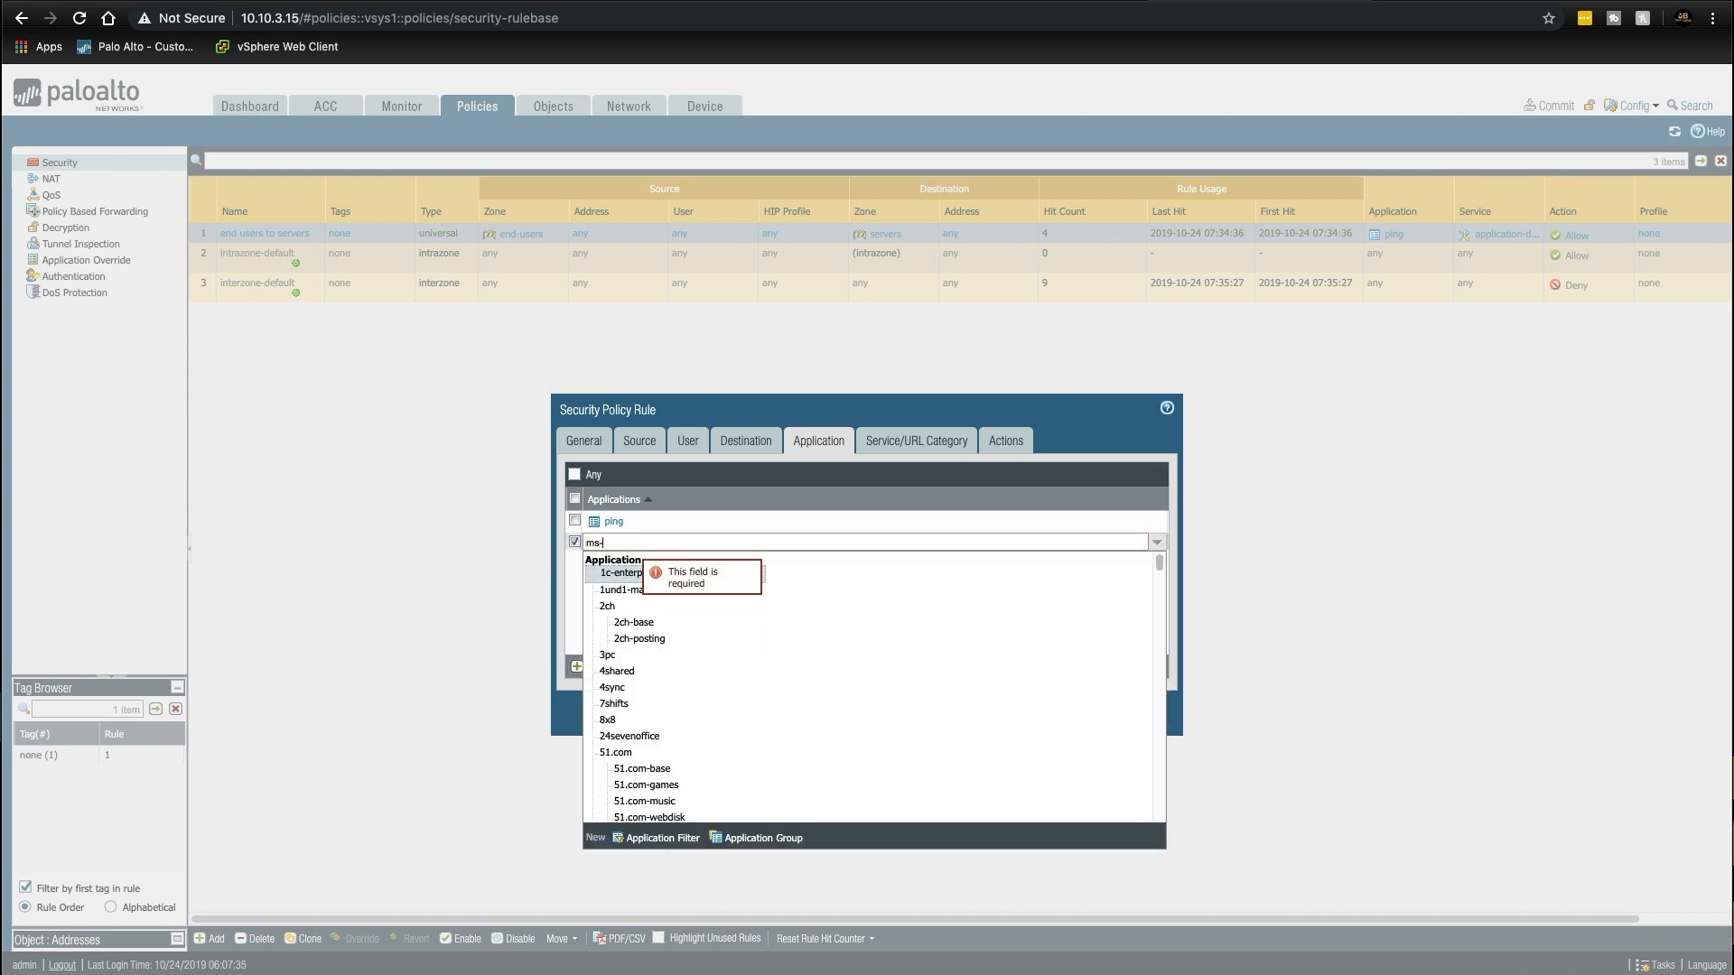
text(rdp)
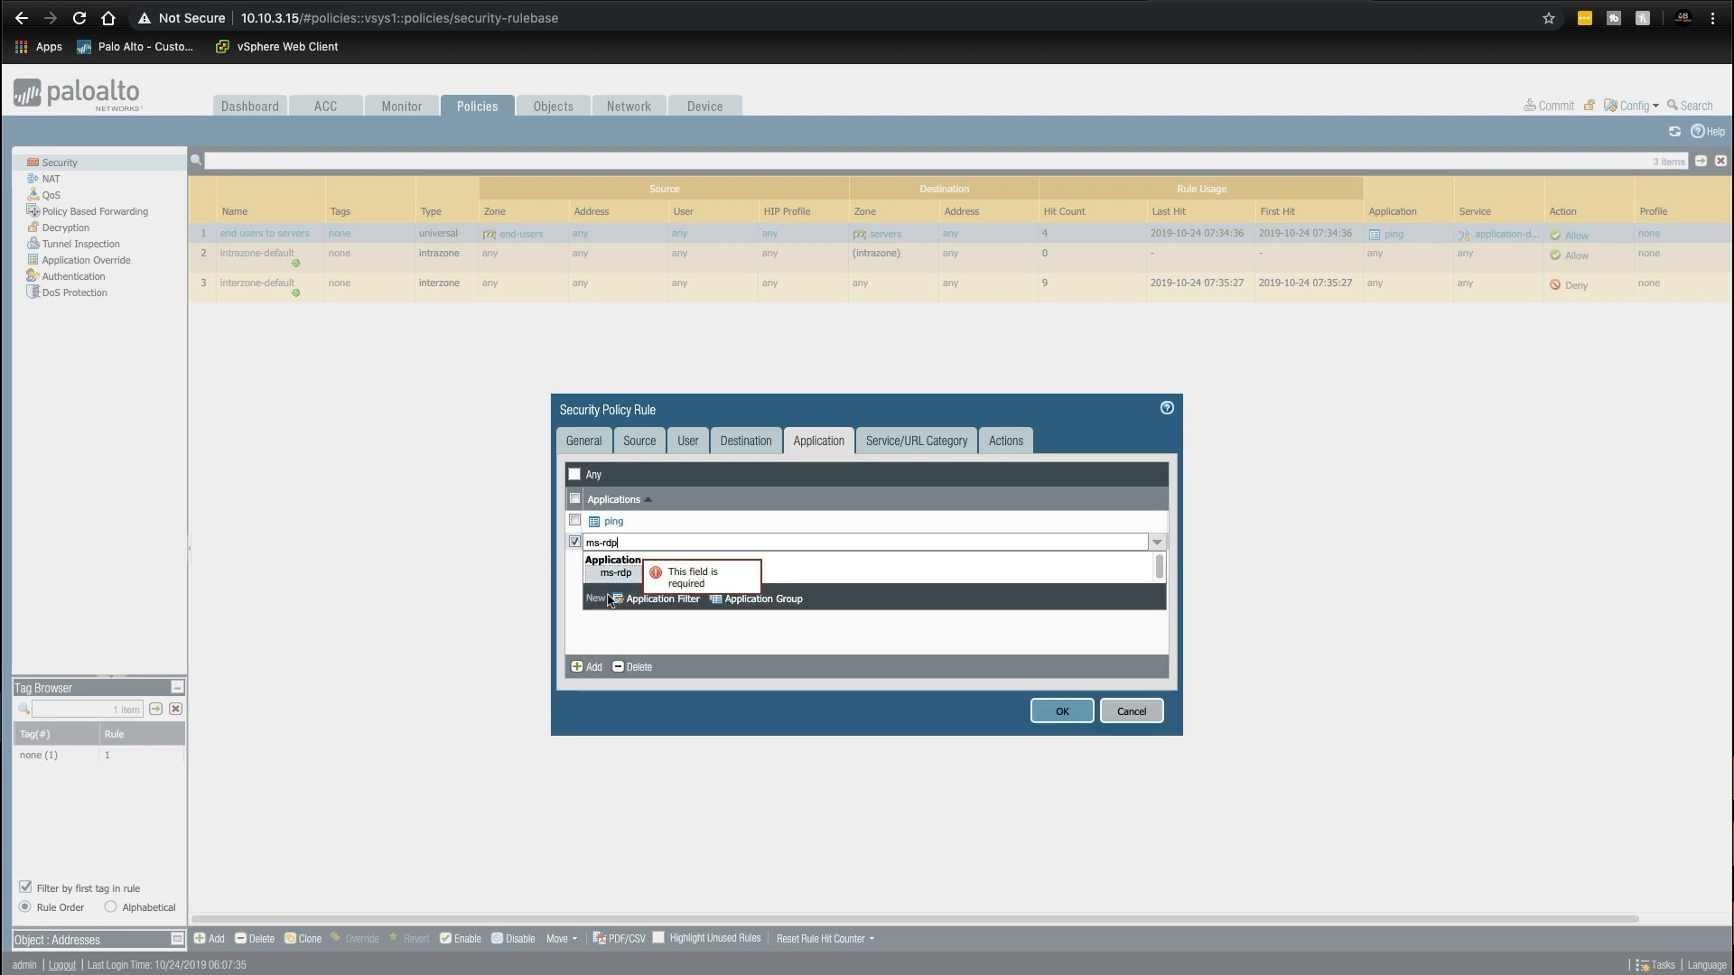
click(621, 572)
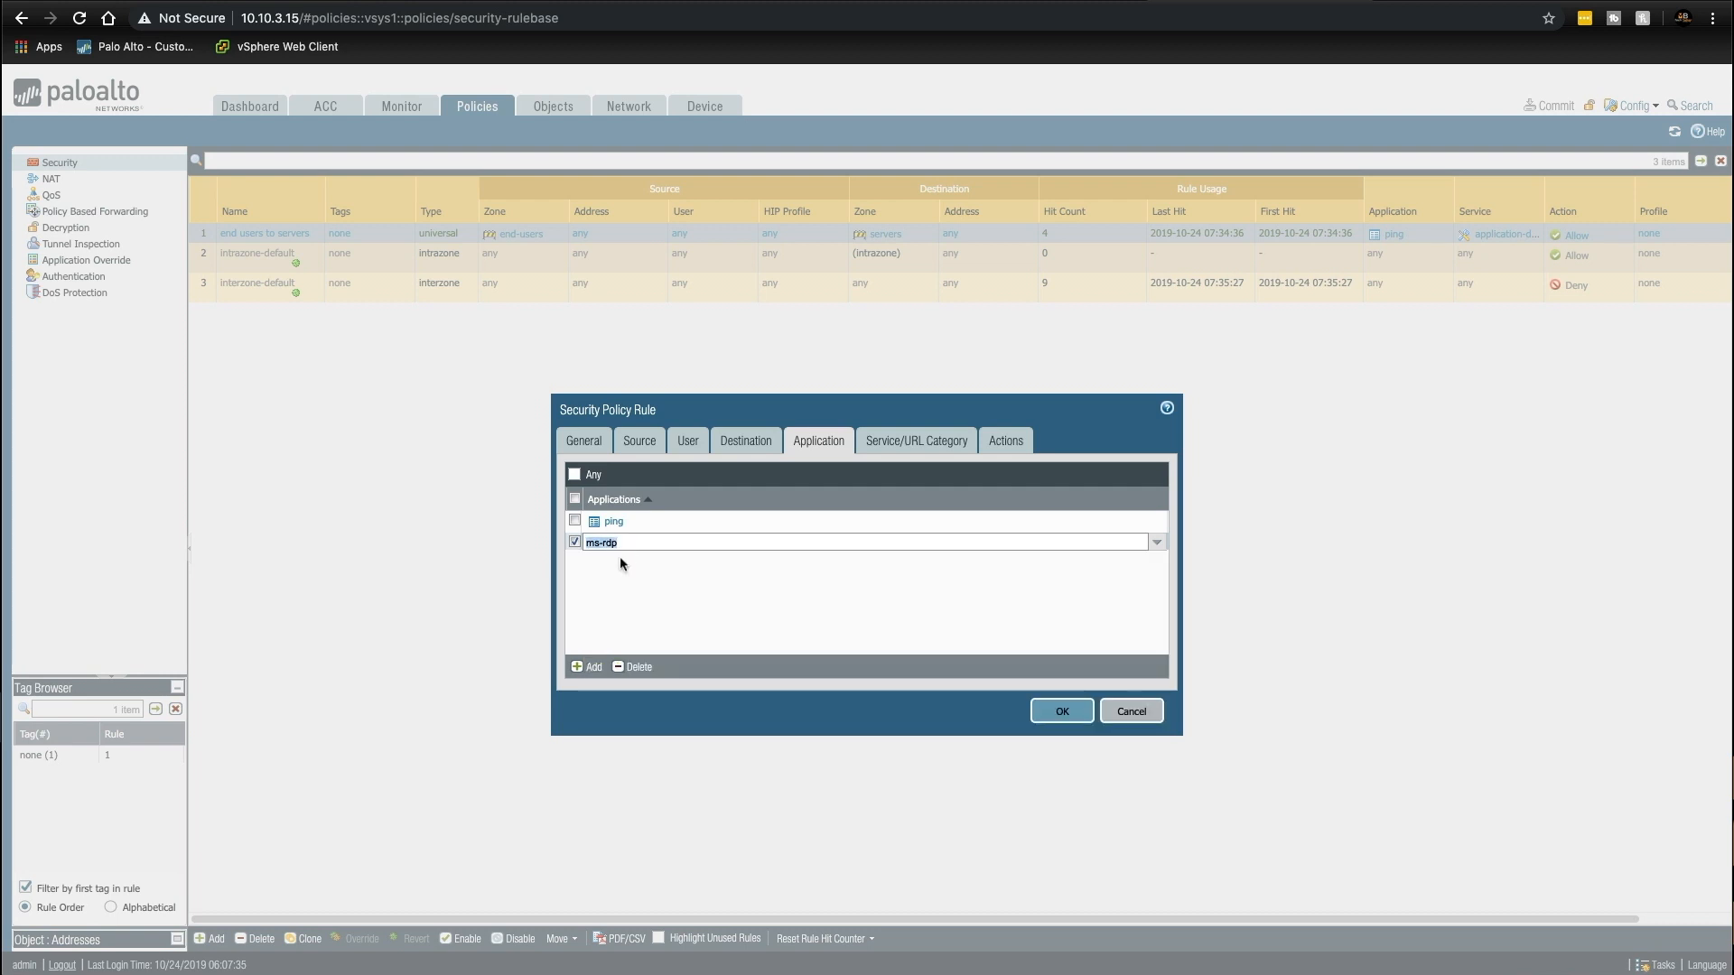
click(1049, 710)
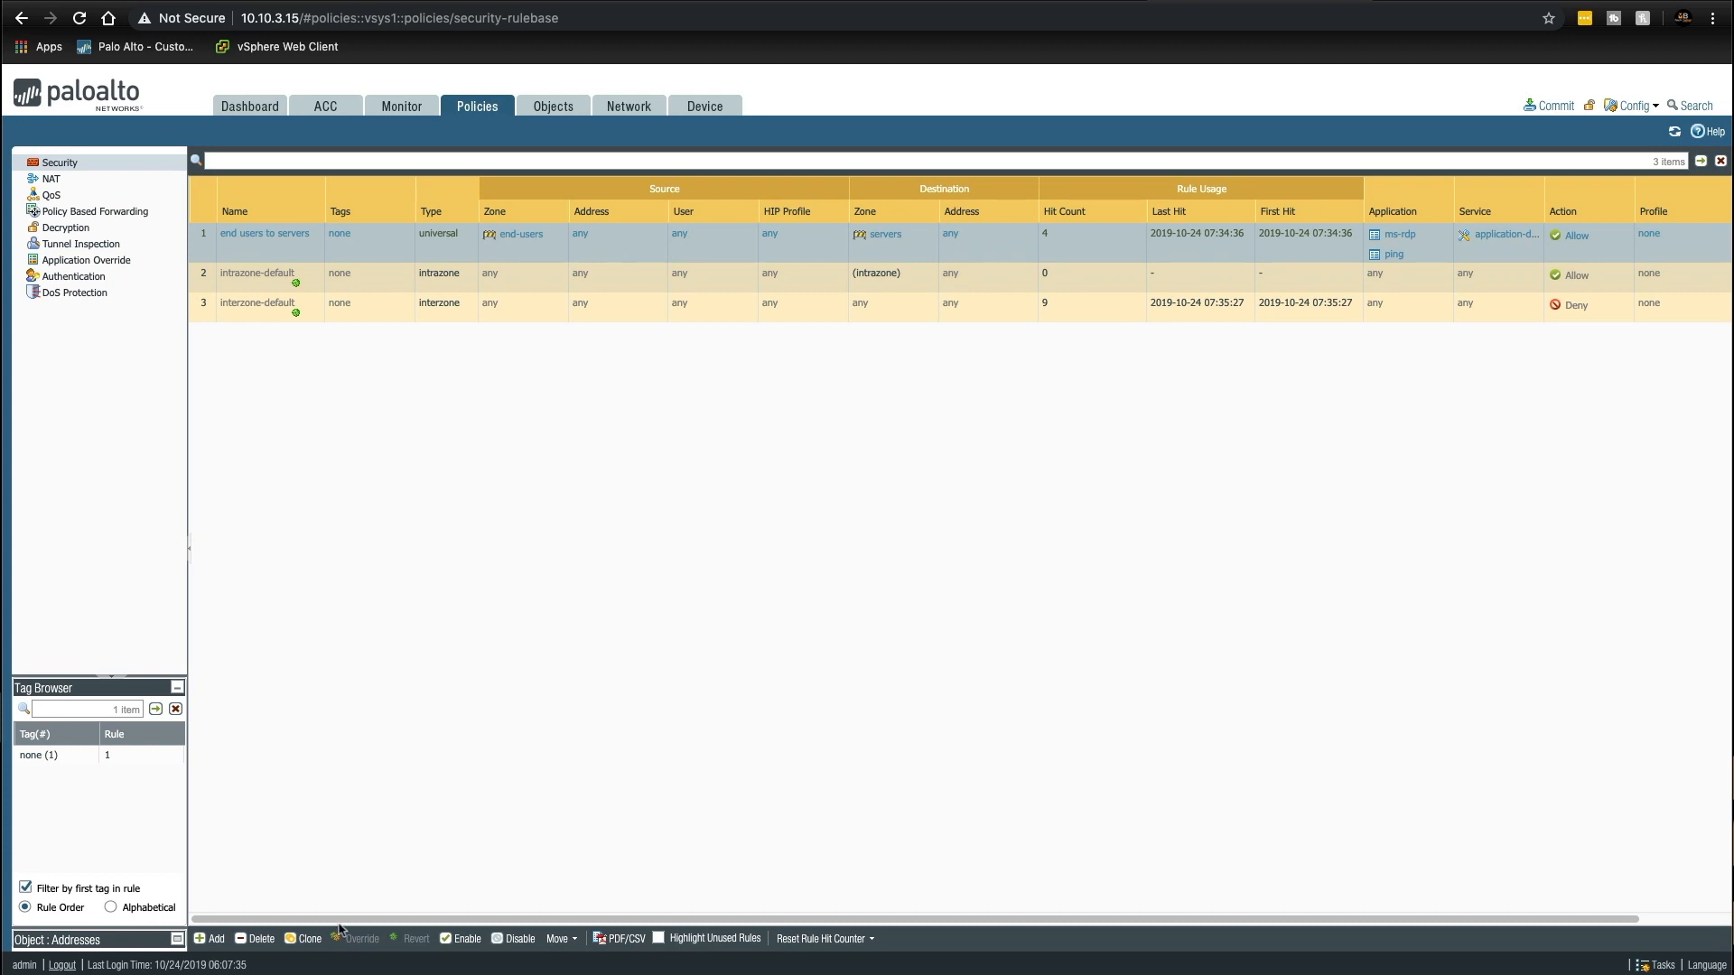
Step: Create a security rule named "servers to end users" with source zone servers and destination zone end-users
click(217, 939)
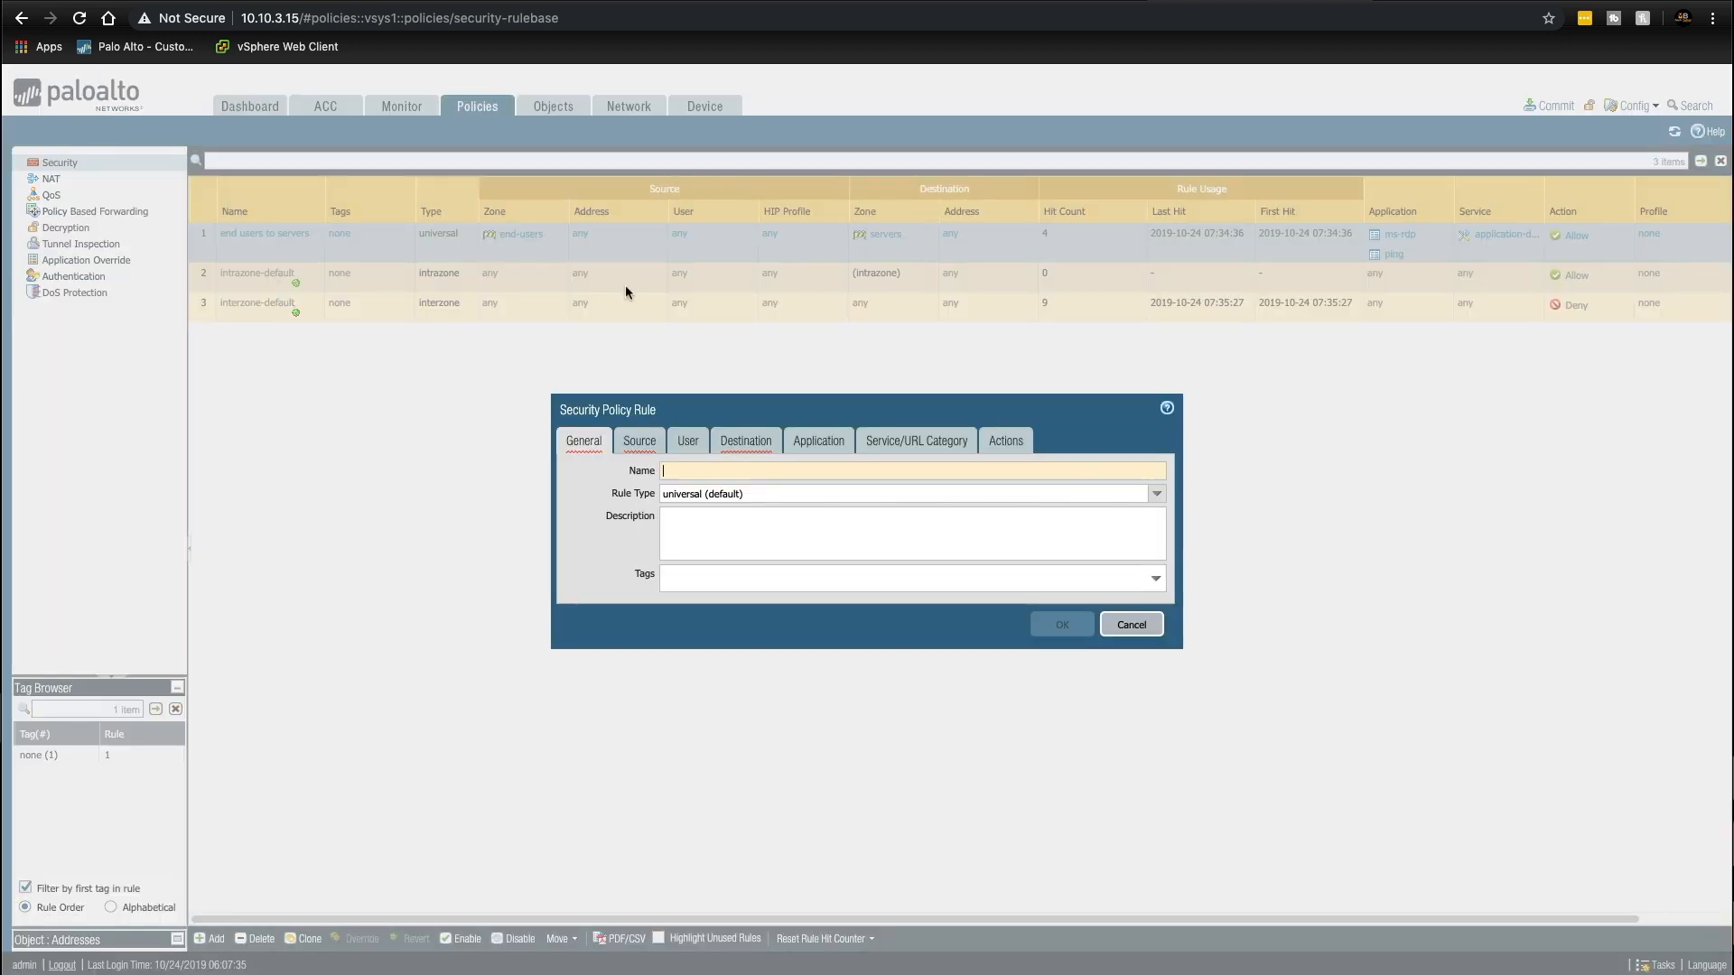
text(servers )
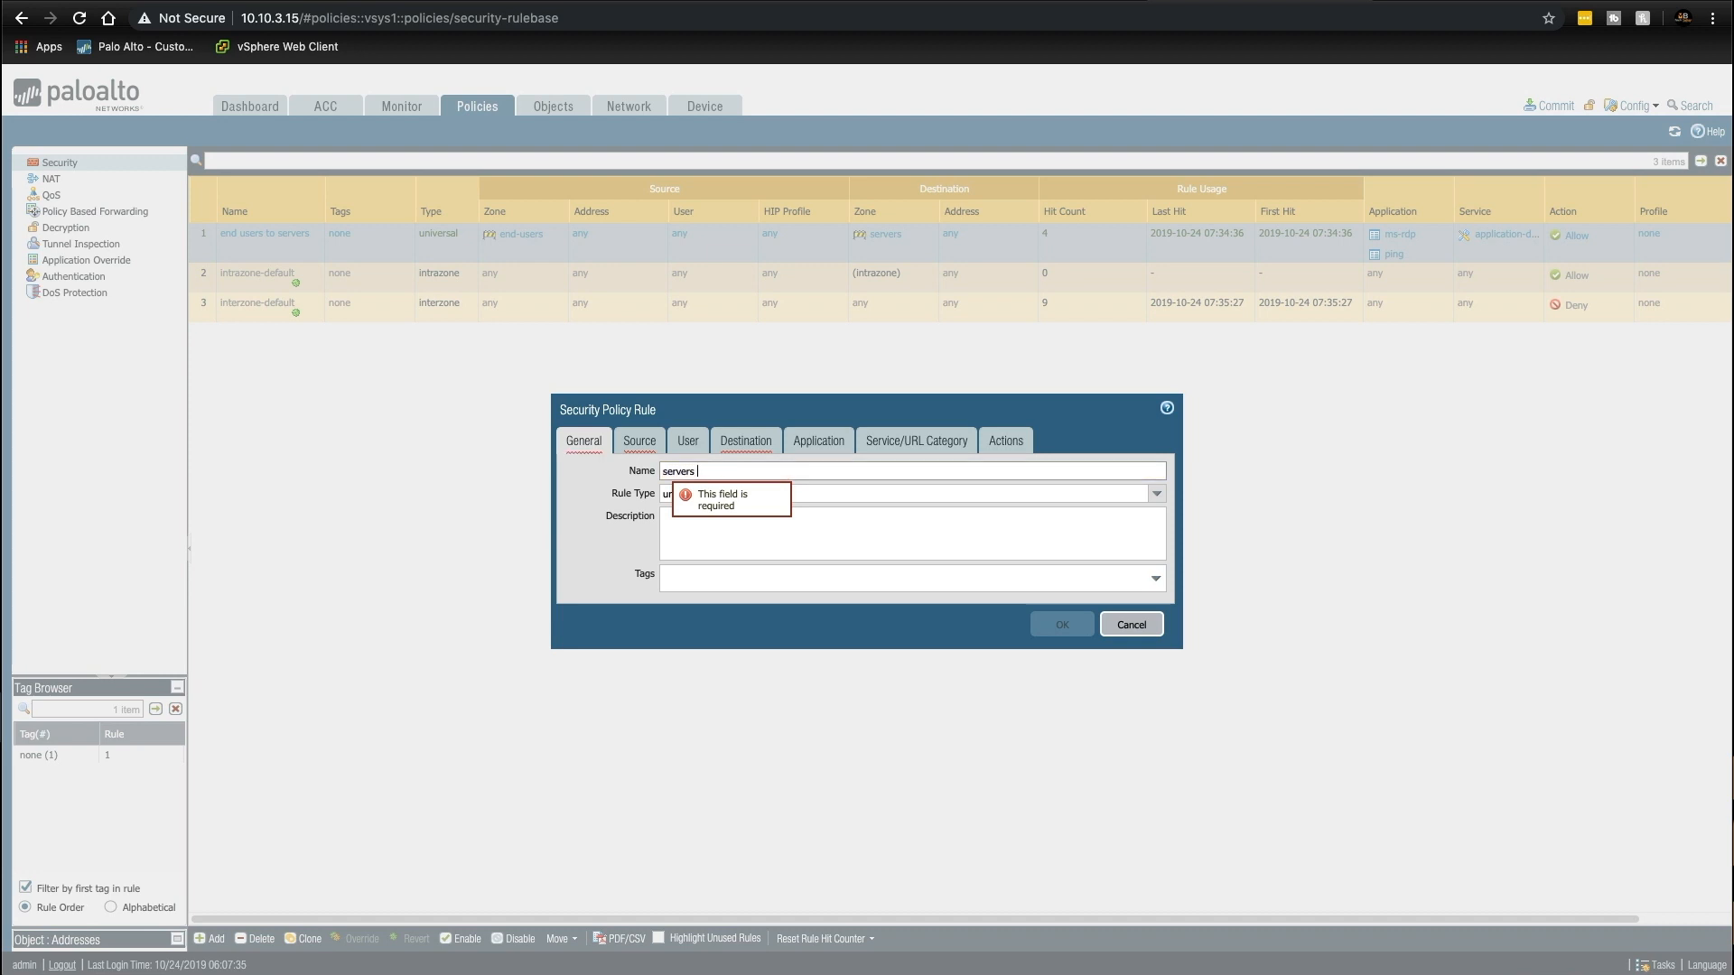
text(to end users)
click(636, 442)
click(587, 667)
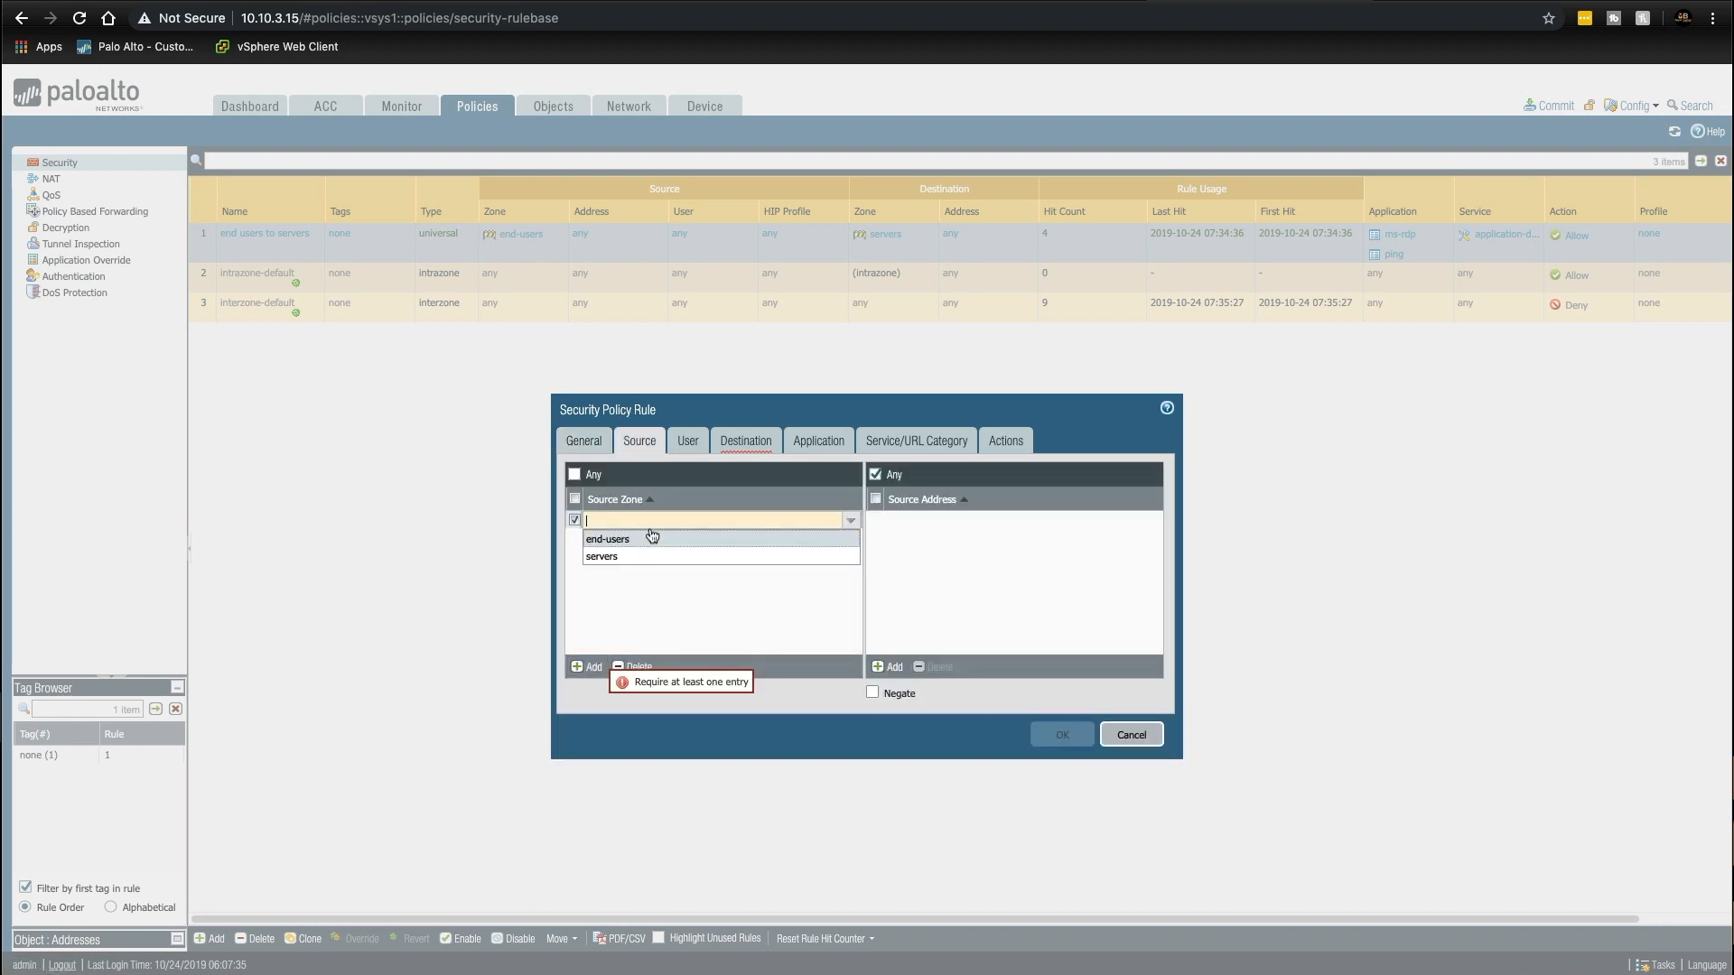
click(619, 557)
click(715, 442)
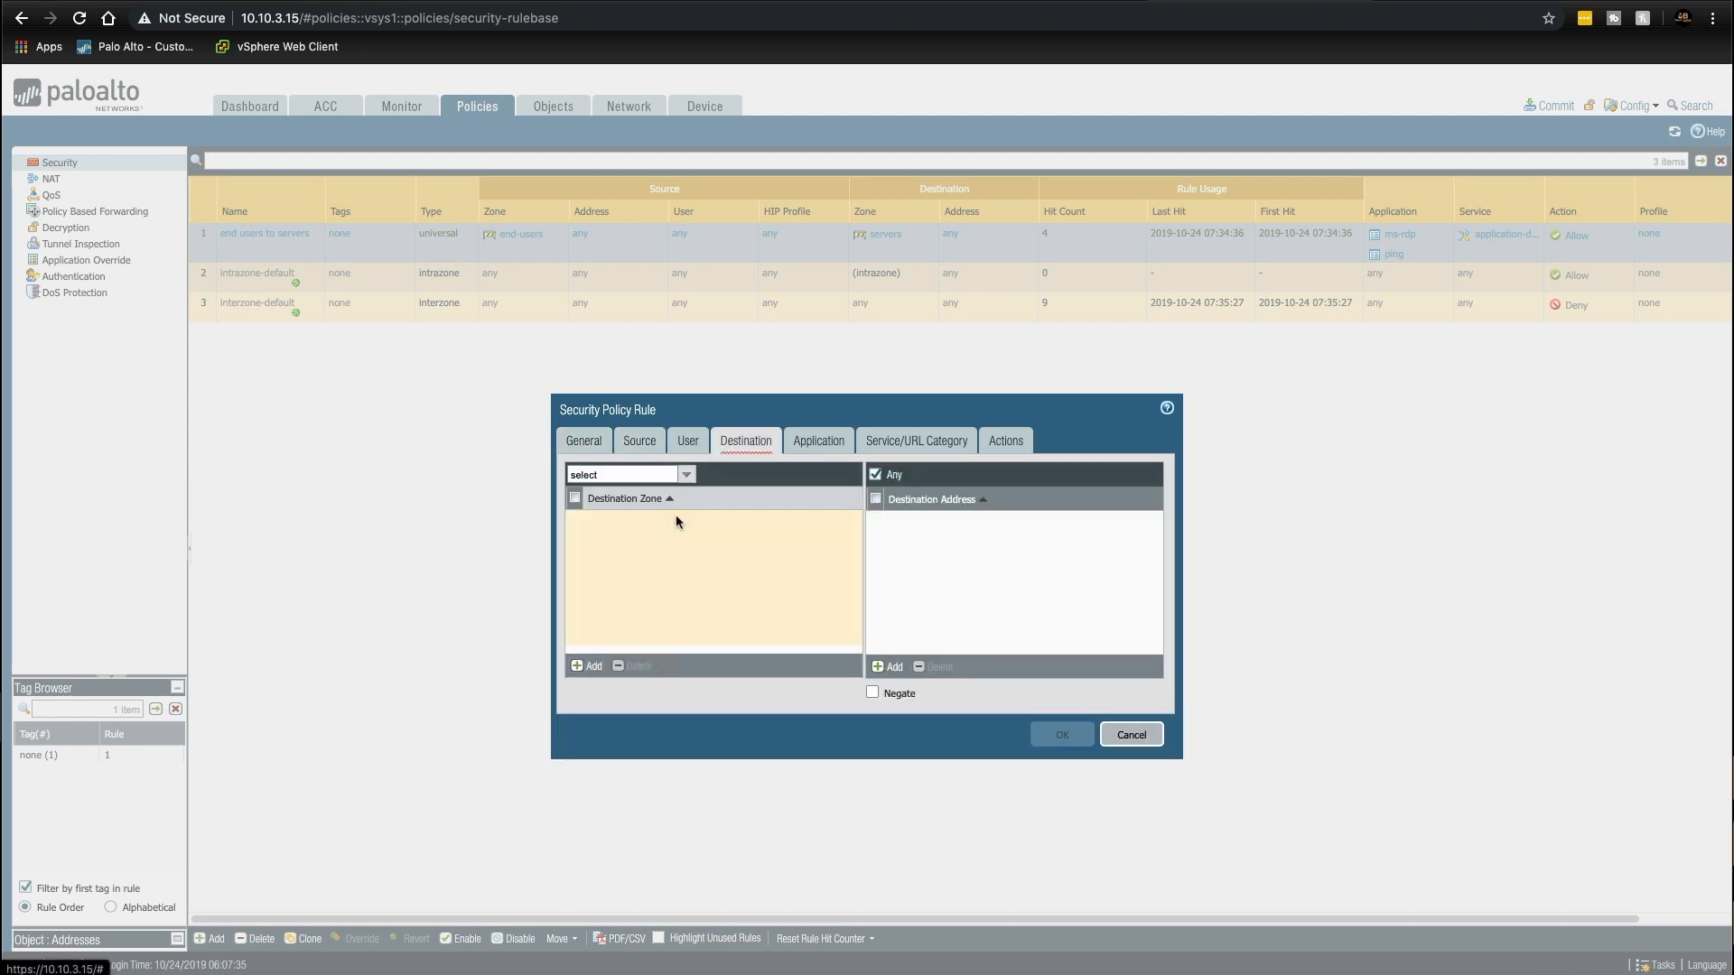
click(587, 665)
click(646, 539)
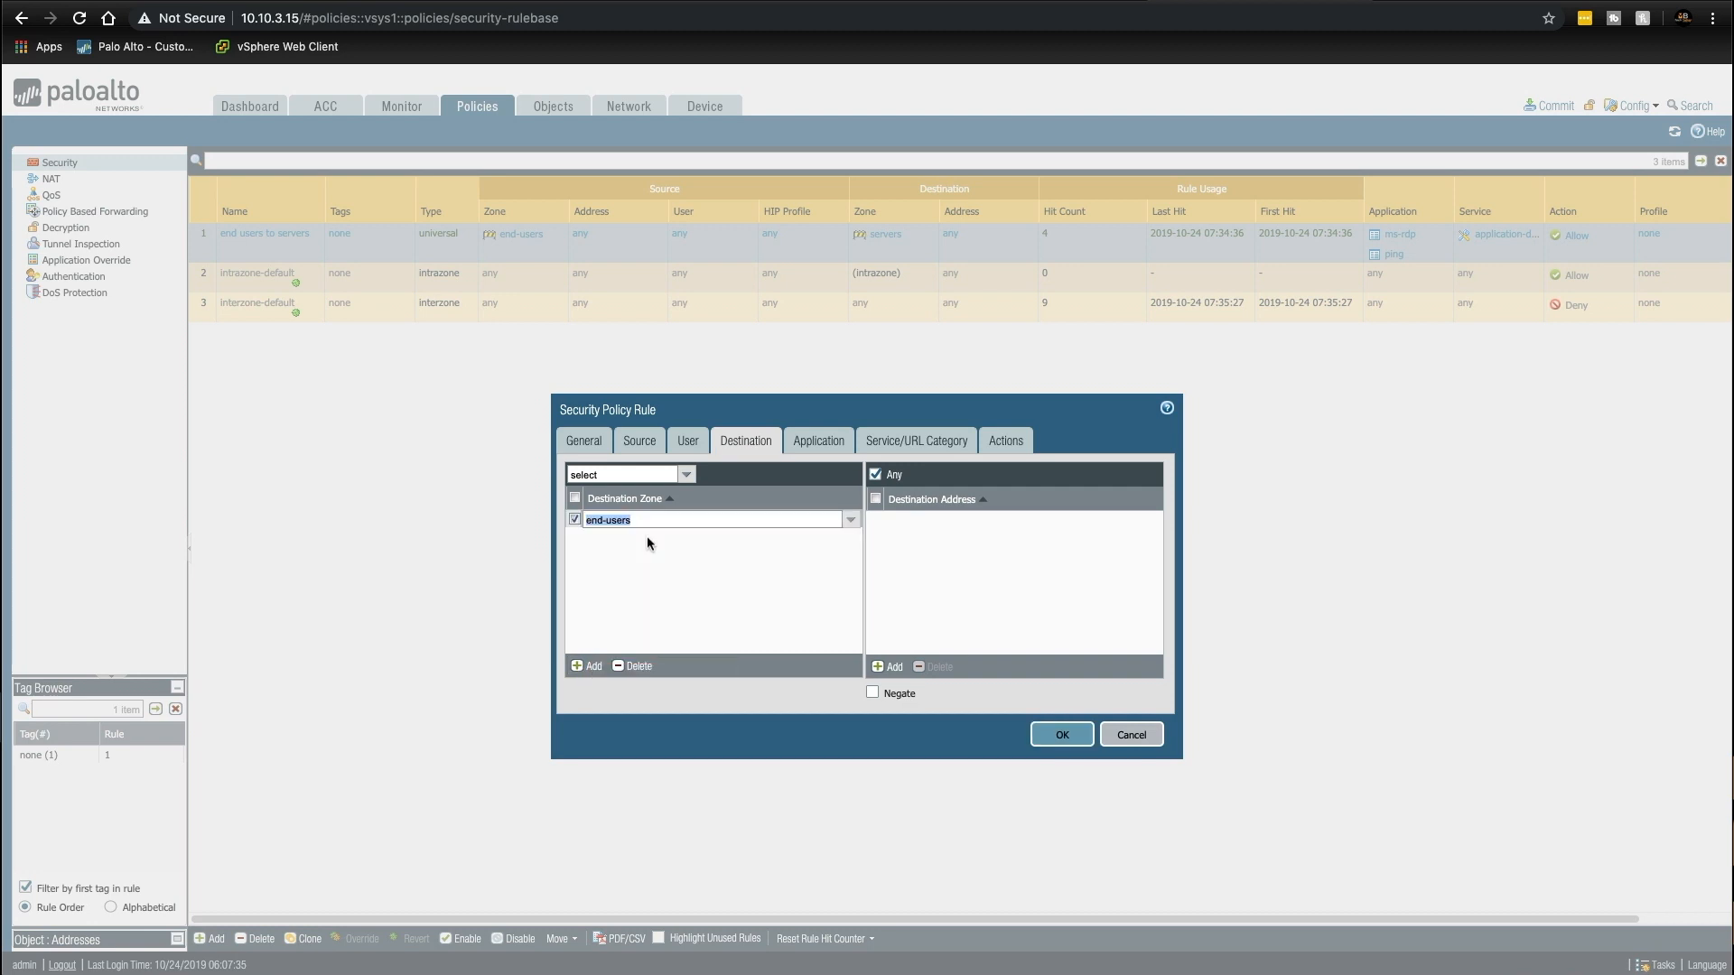
Step: Restrict the new servers to end users rule to the ping application, check its actions and save it
click(838, 441)
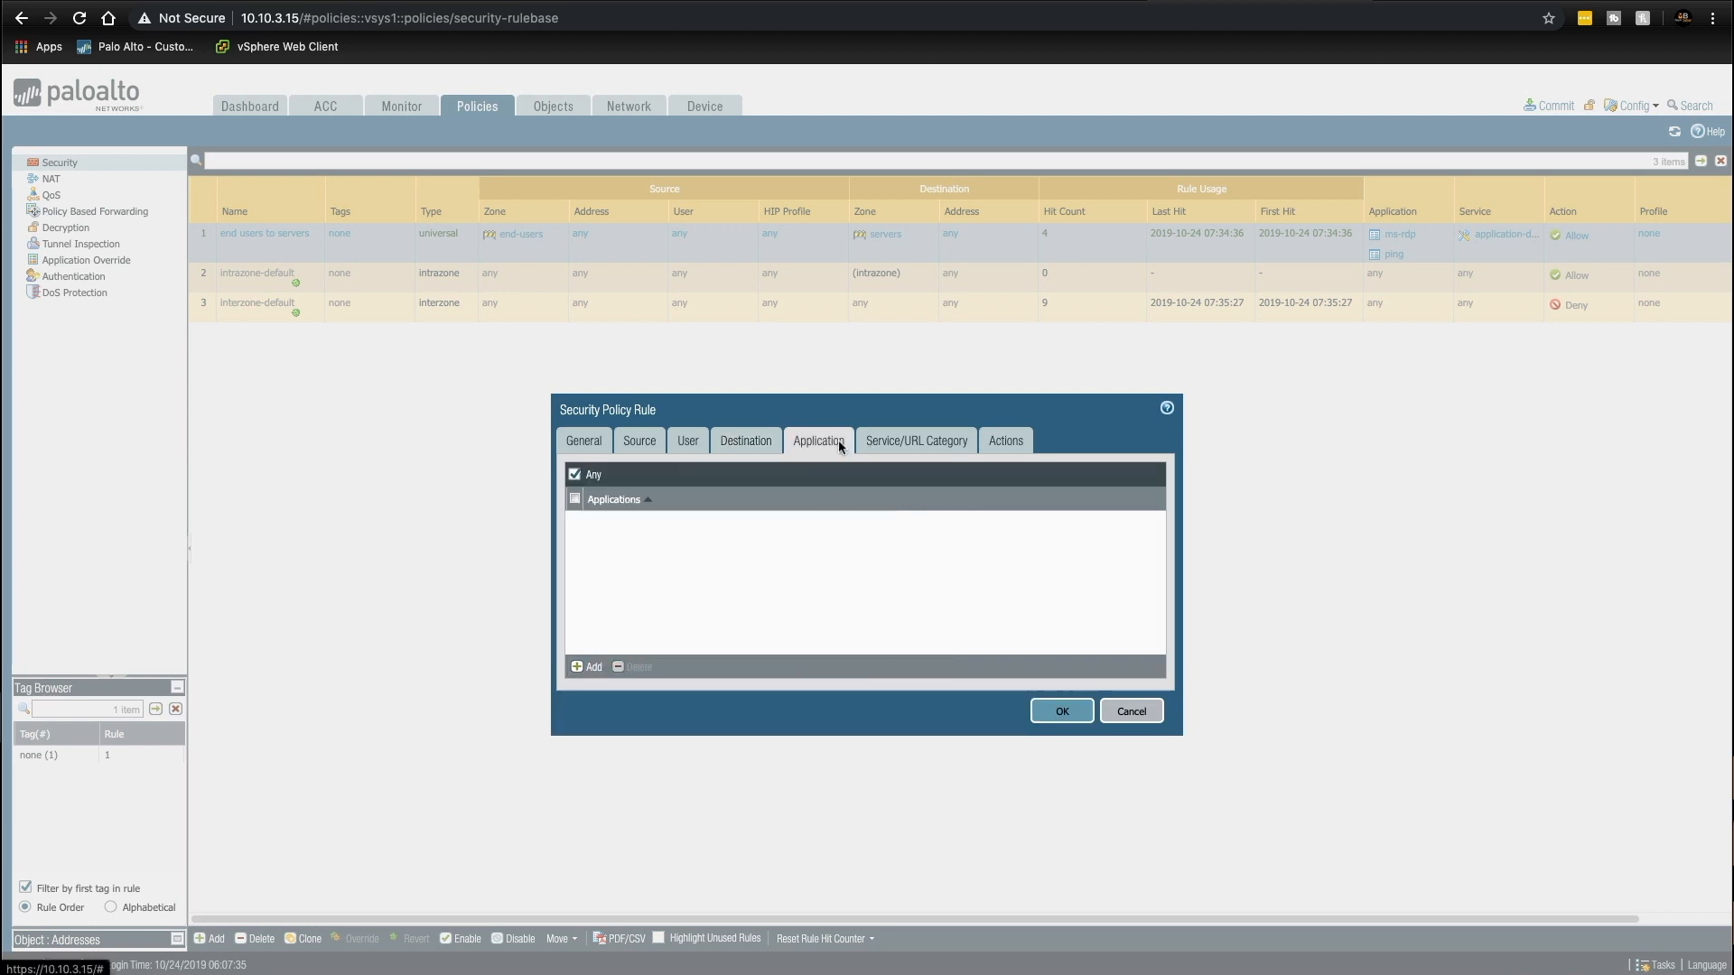
click(587, 667)
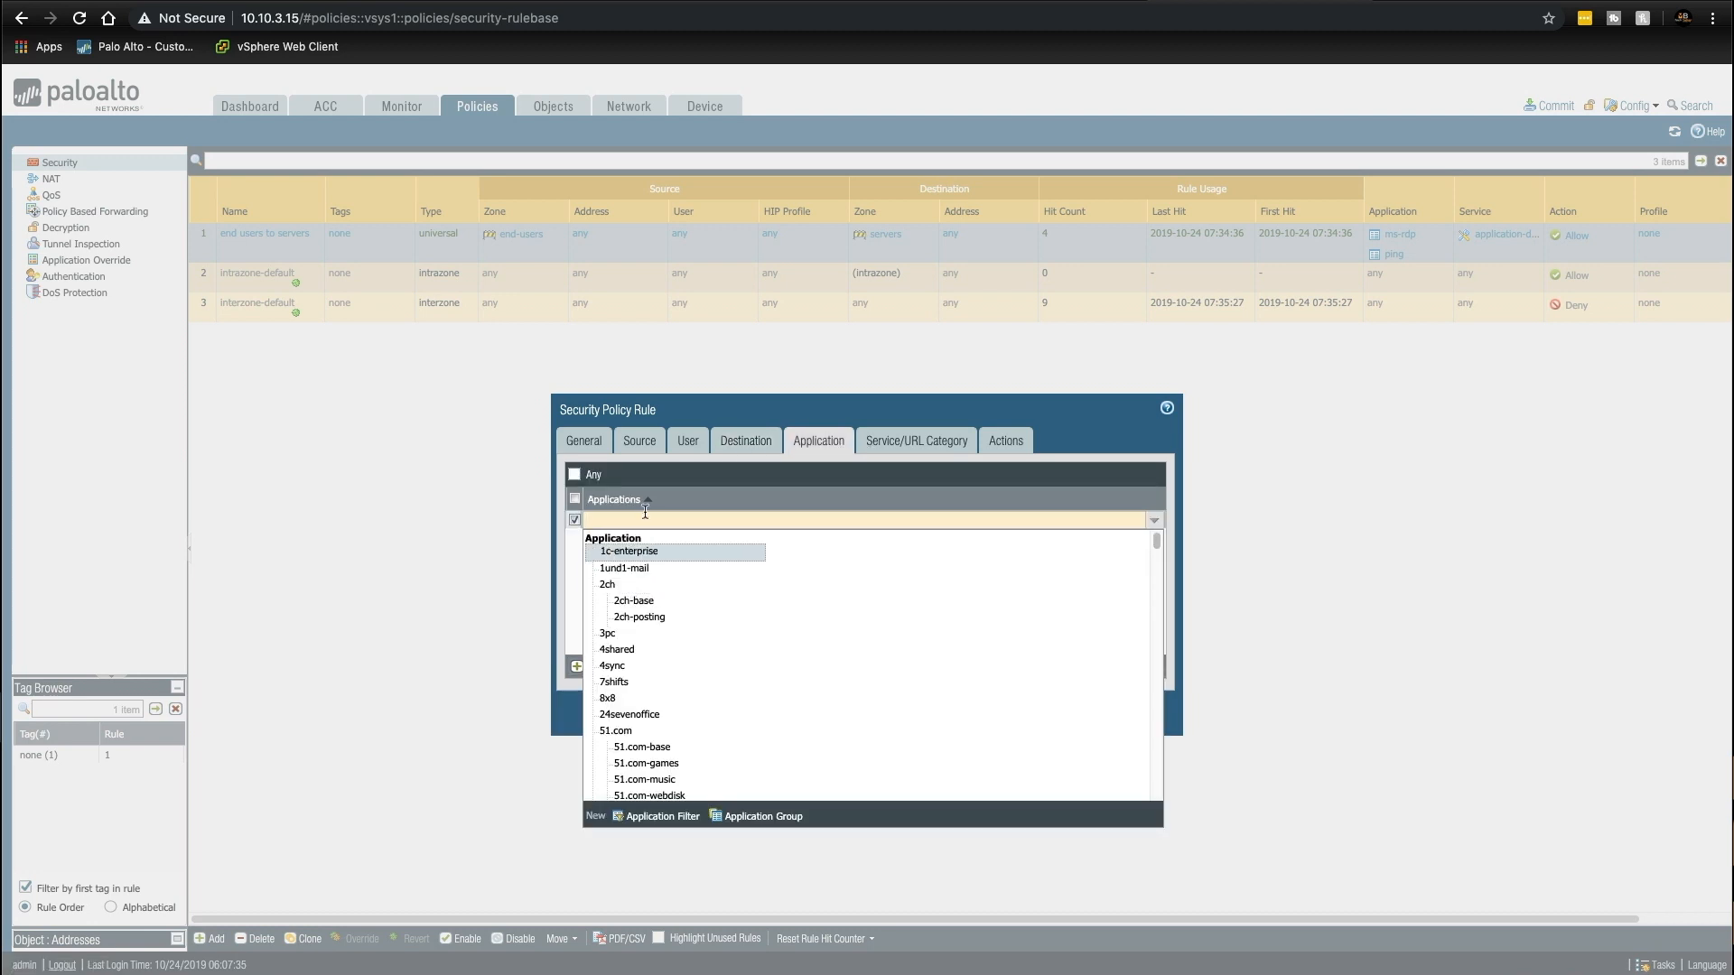
text(ping)
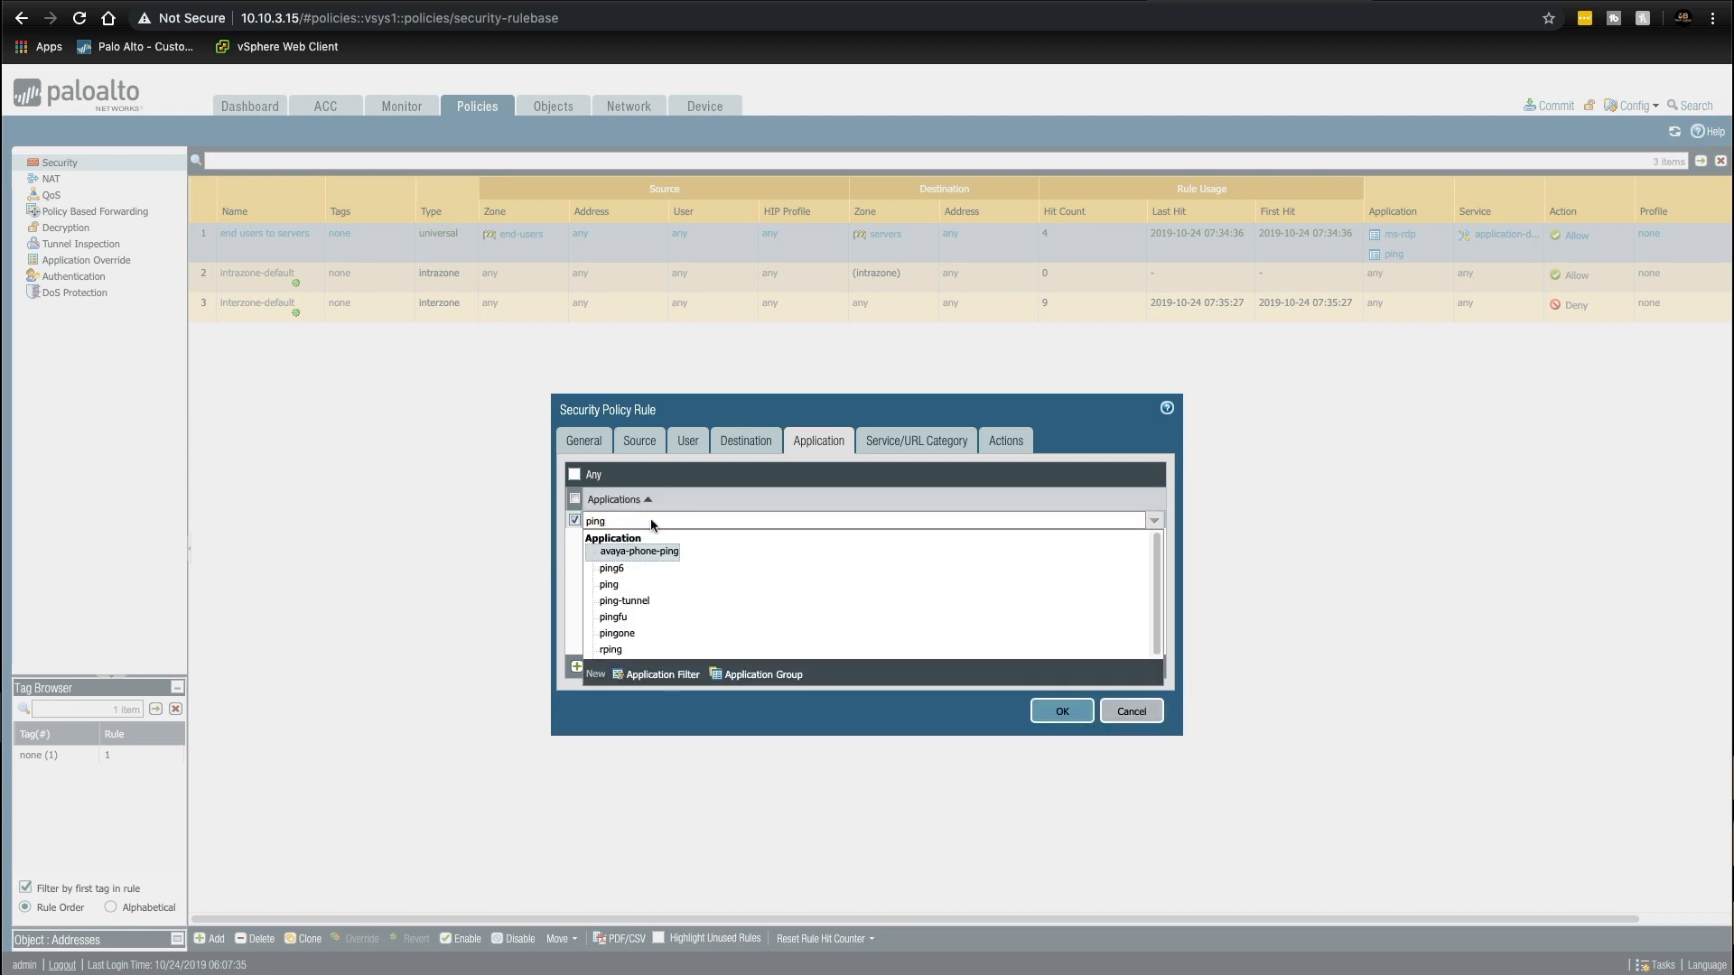
click(619, 587)
click(907, 444)
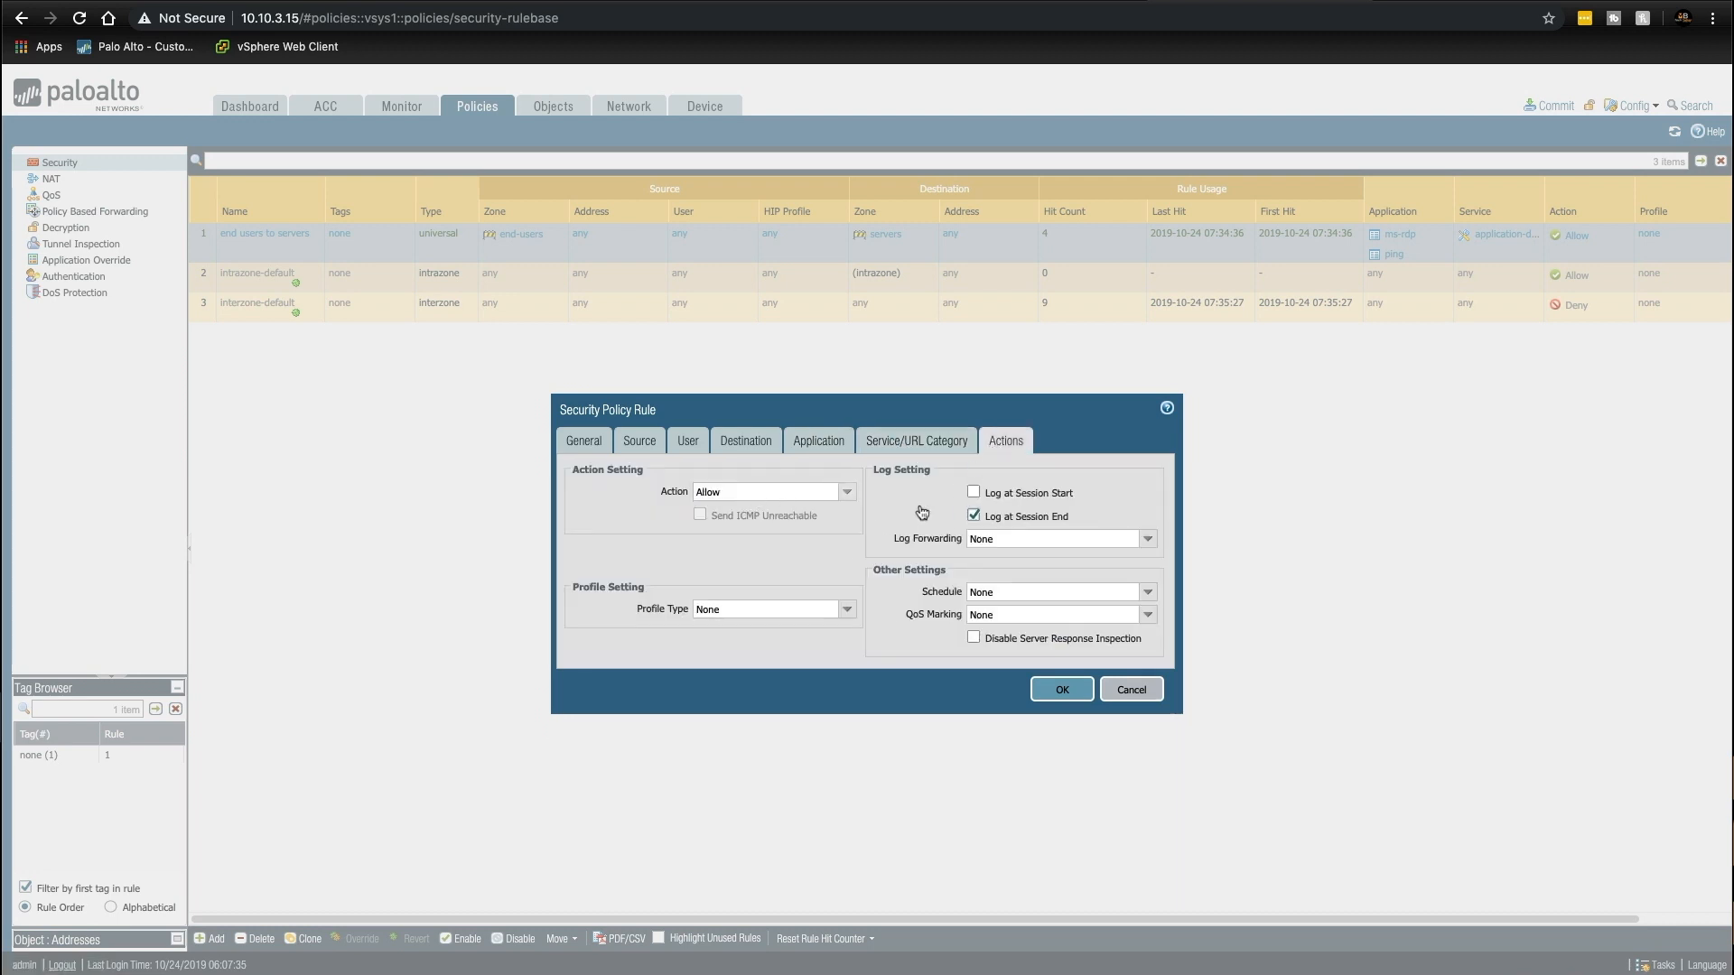
click(1045, 688)
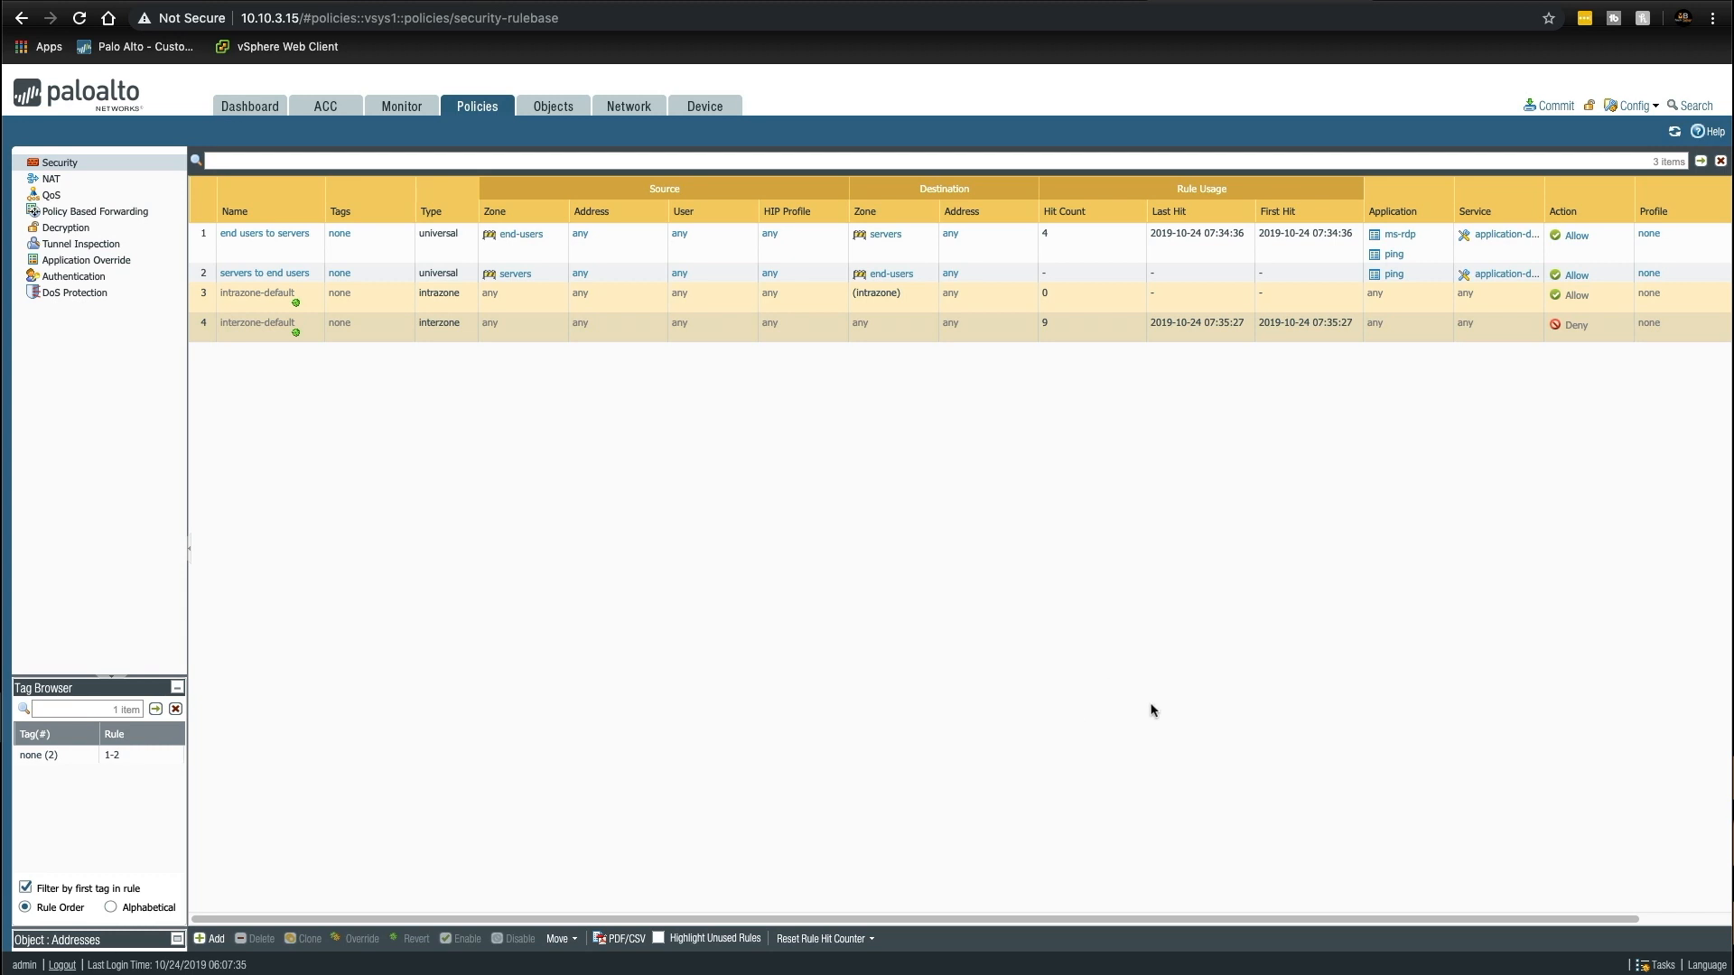
Step: Commit the security policy changes to the firewall and dismiss the commit status
click(1550, 106)
click(1045, 726)
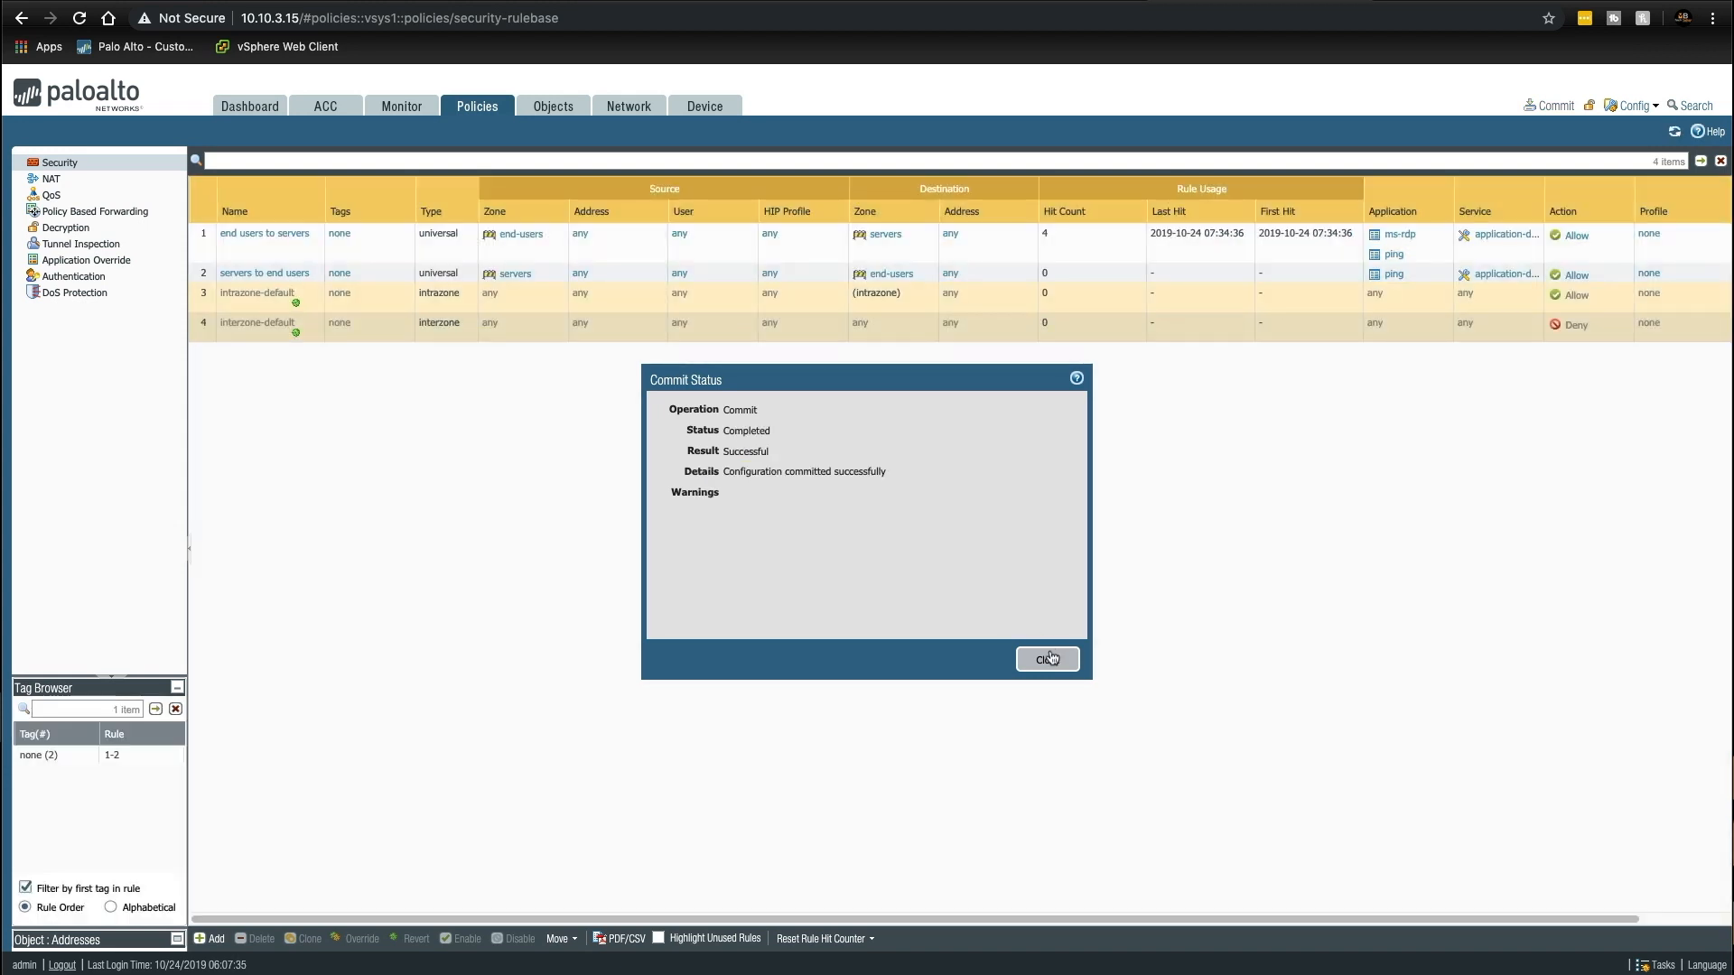
click(1045, 660)
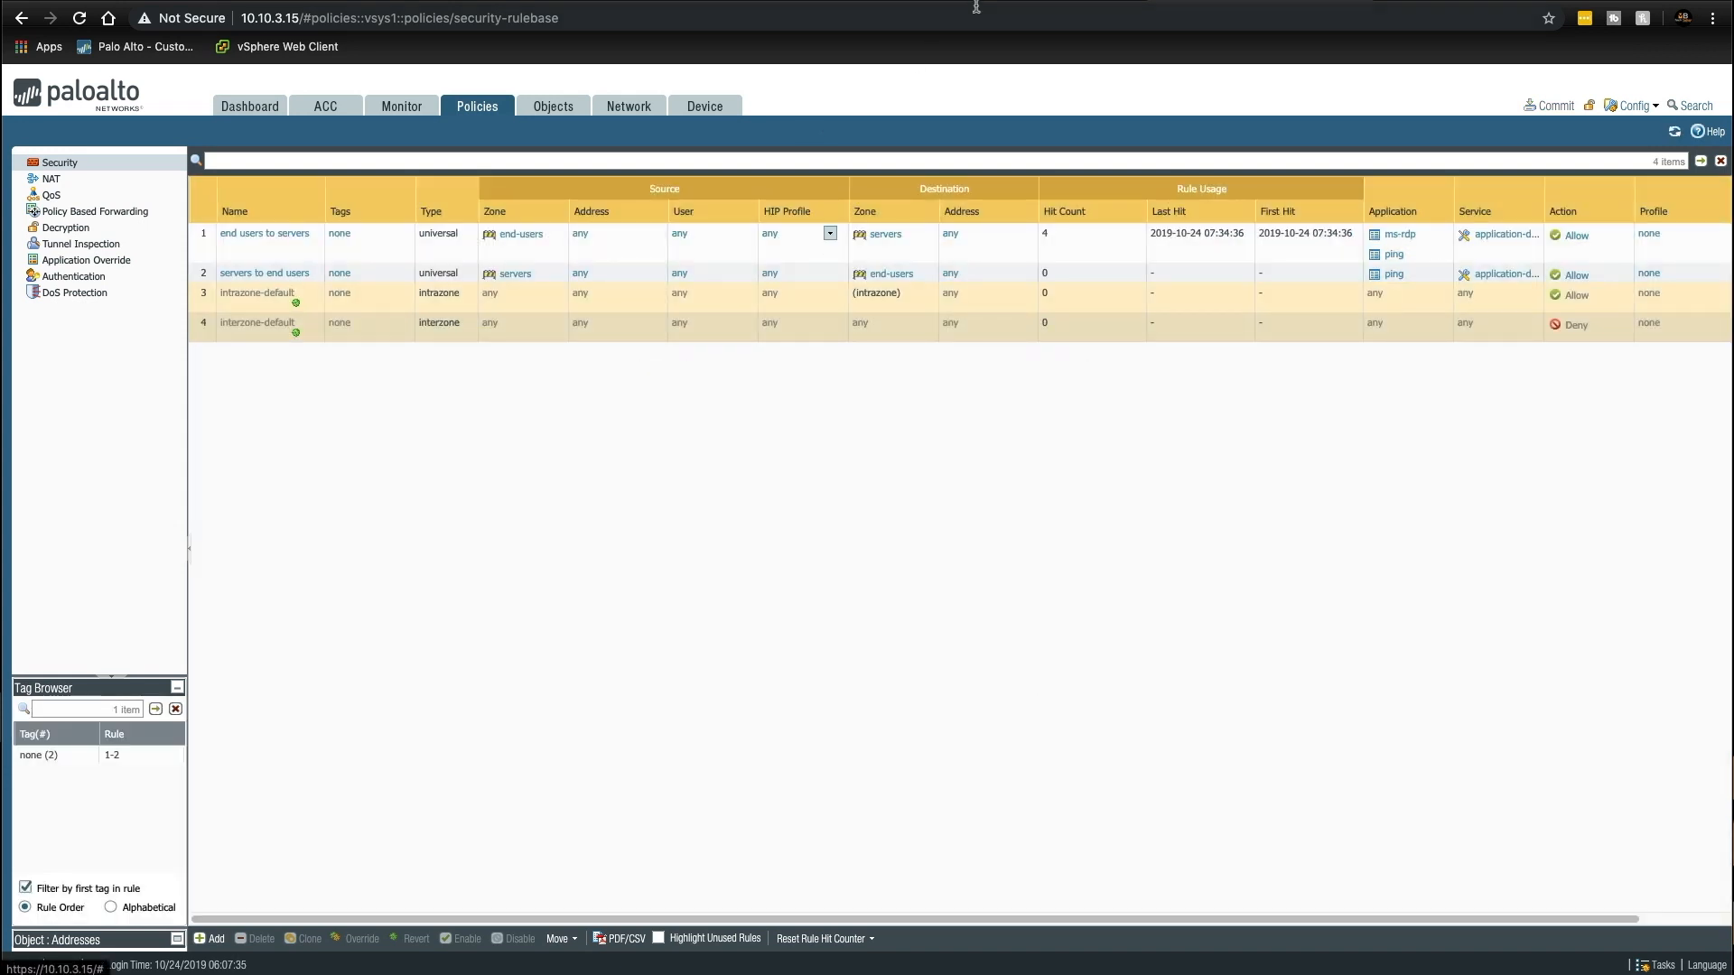
Step: On Lab Client 06 - L2, retry the Remote Desktop connection to 172.16.60.100, entering the account password and accepting the connection
click(1024, 3)
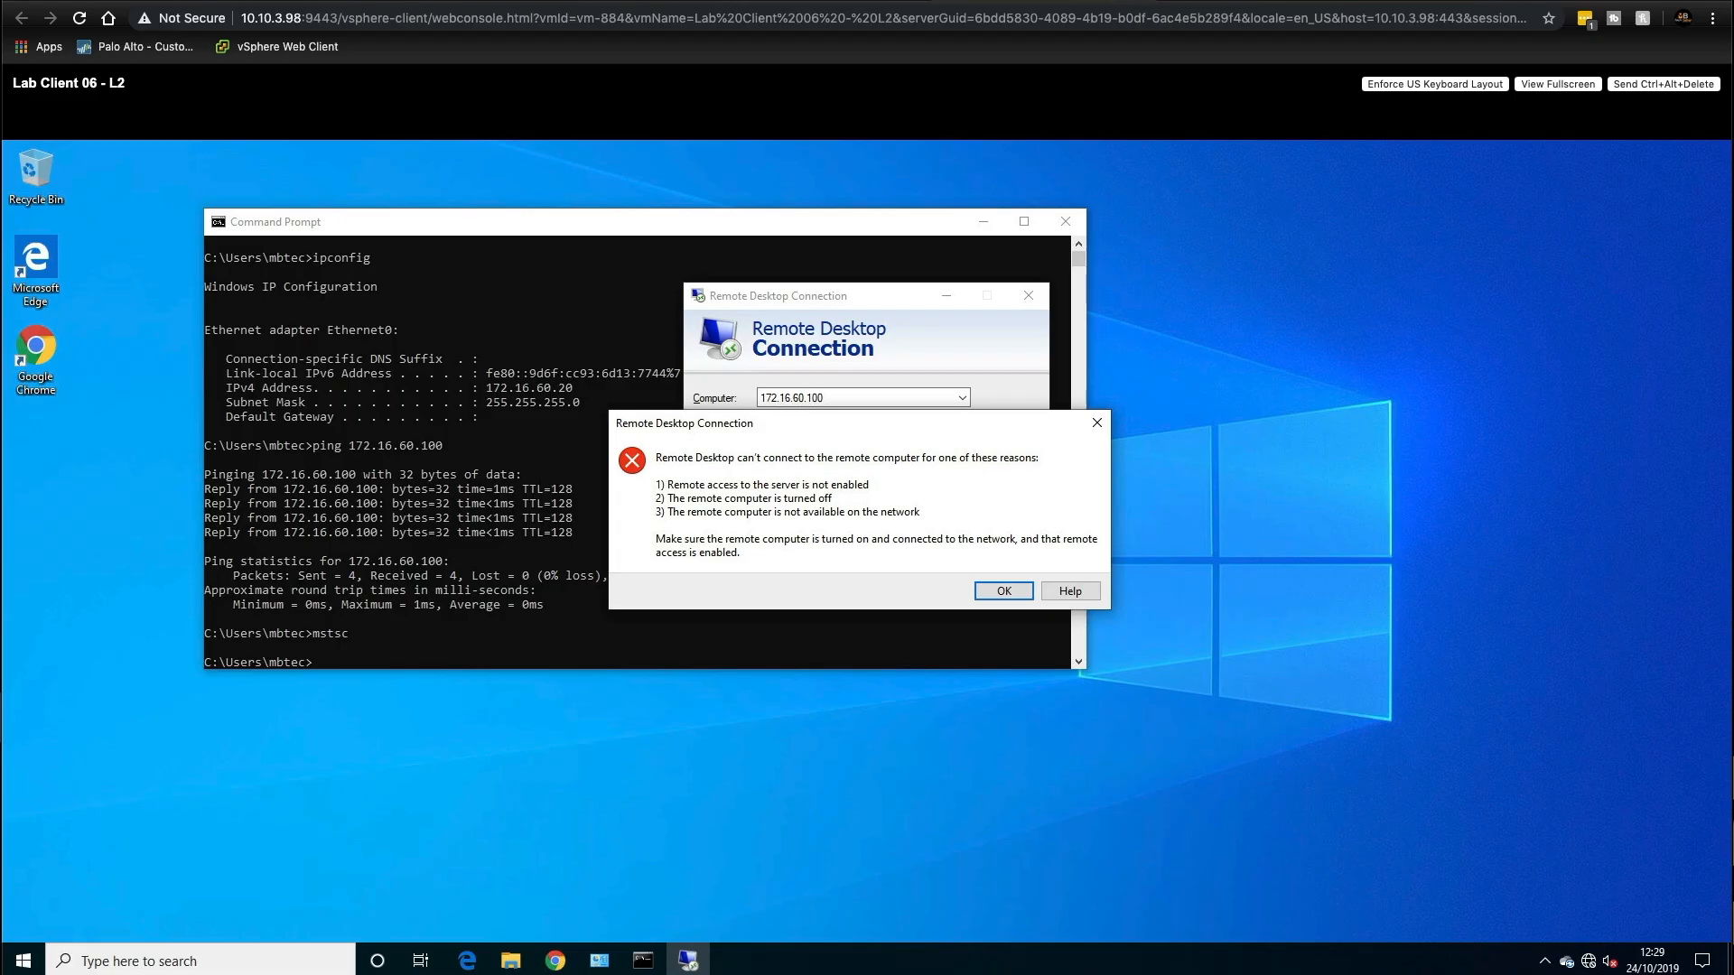
click(1018, 594)
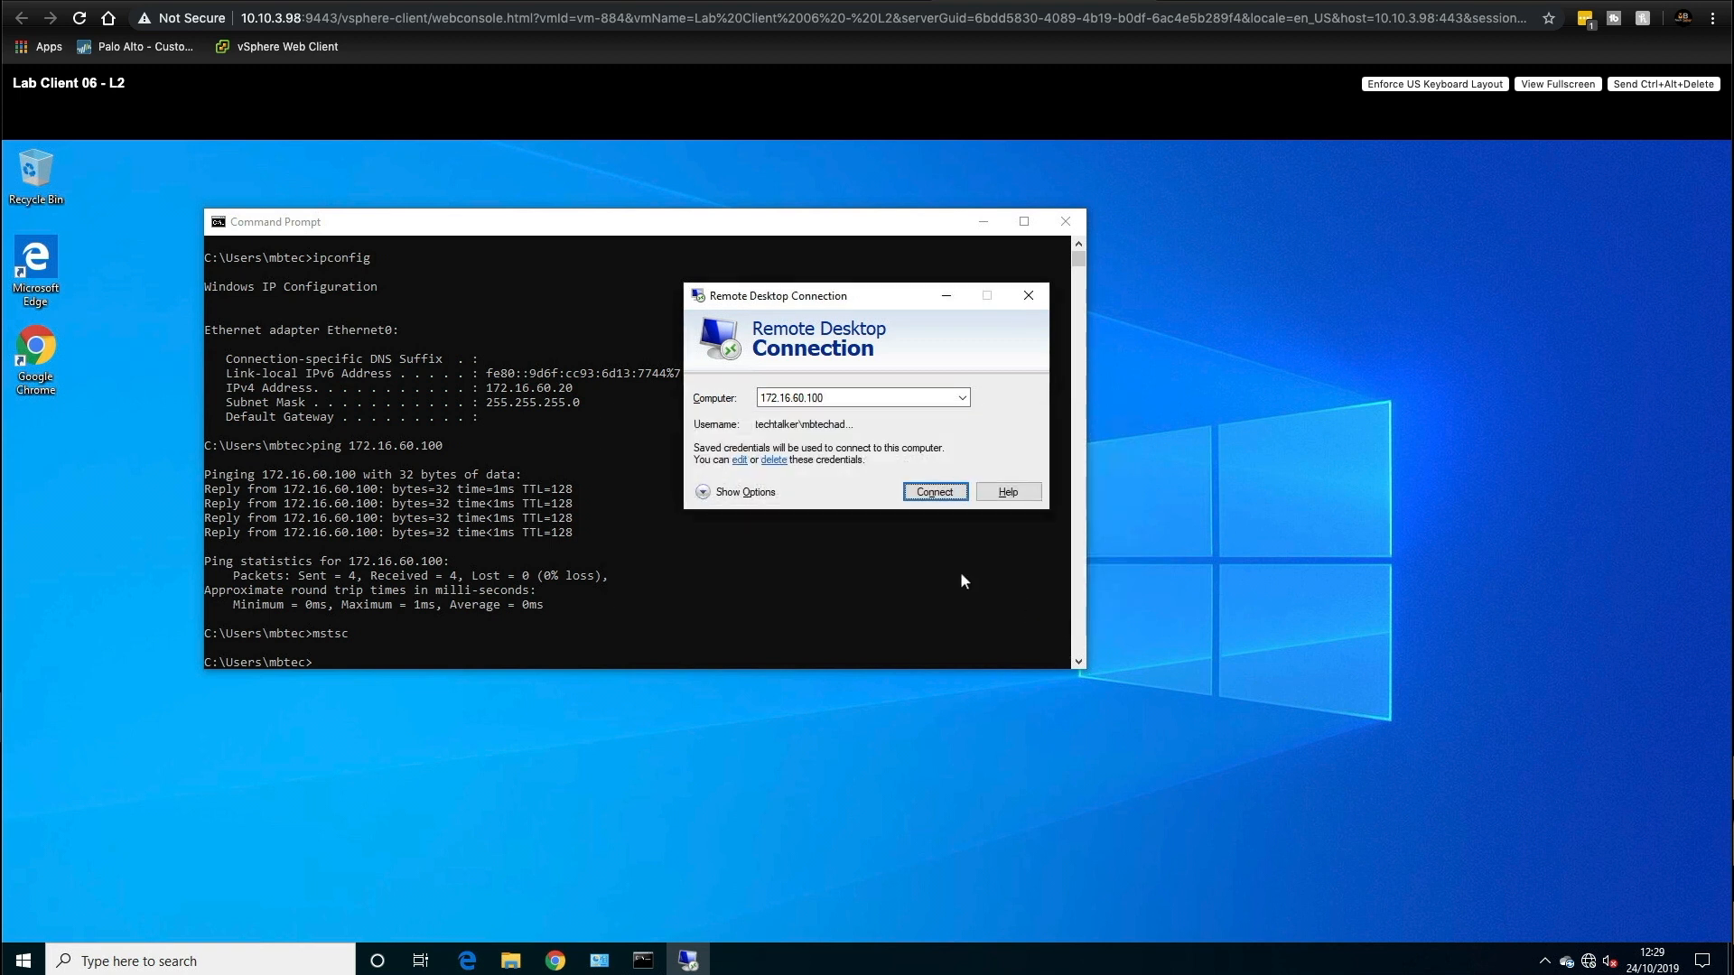
click(945, 490)
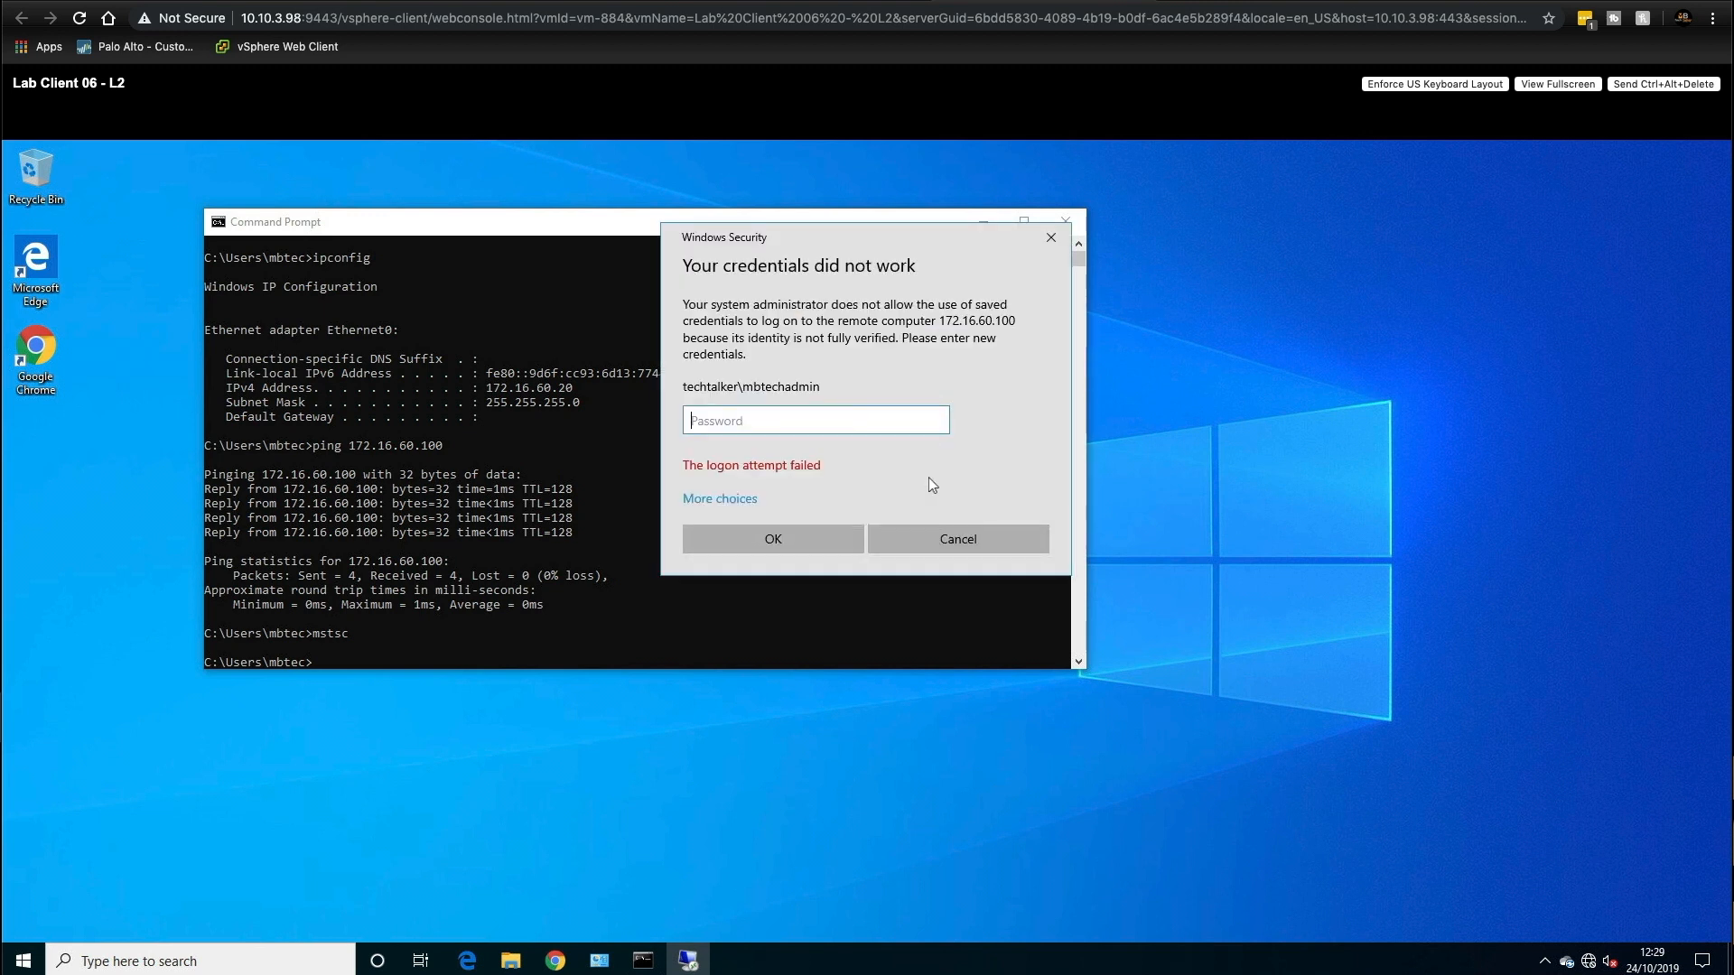
drag(865, 251, 519, 283)
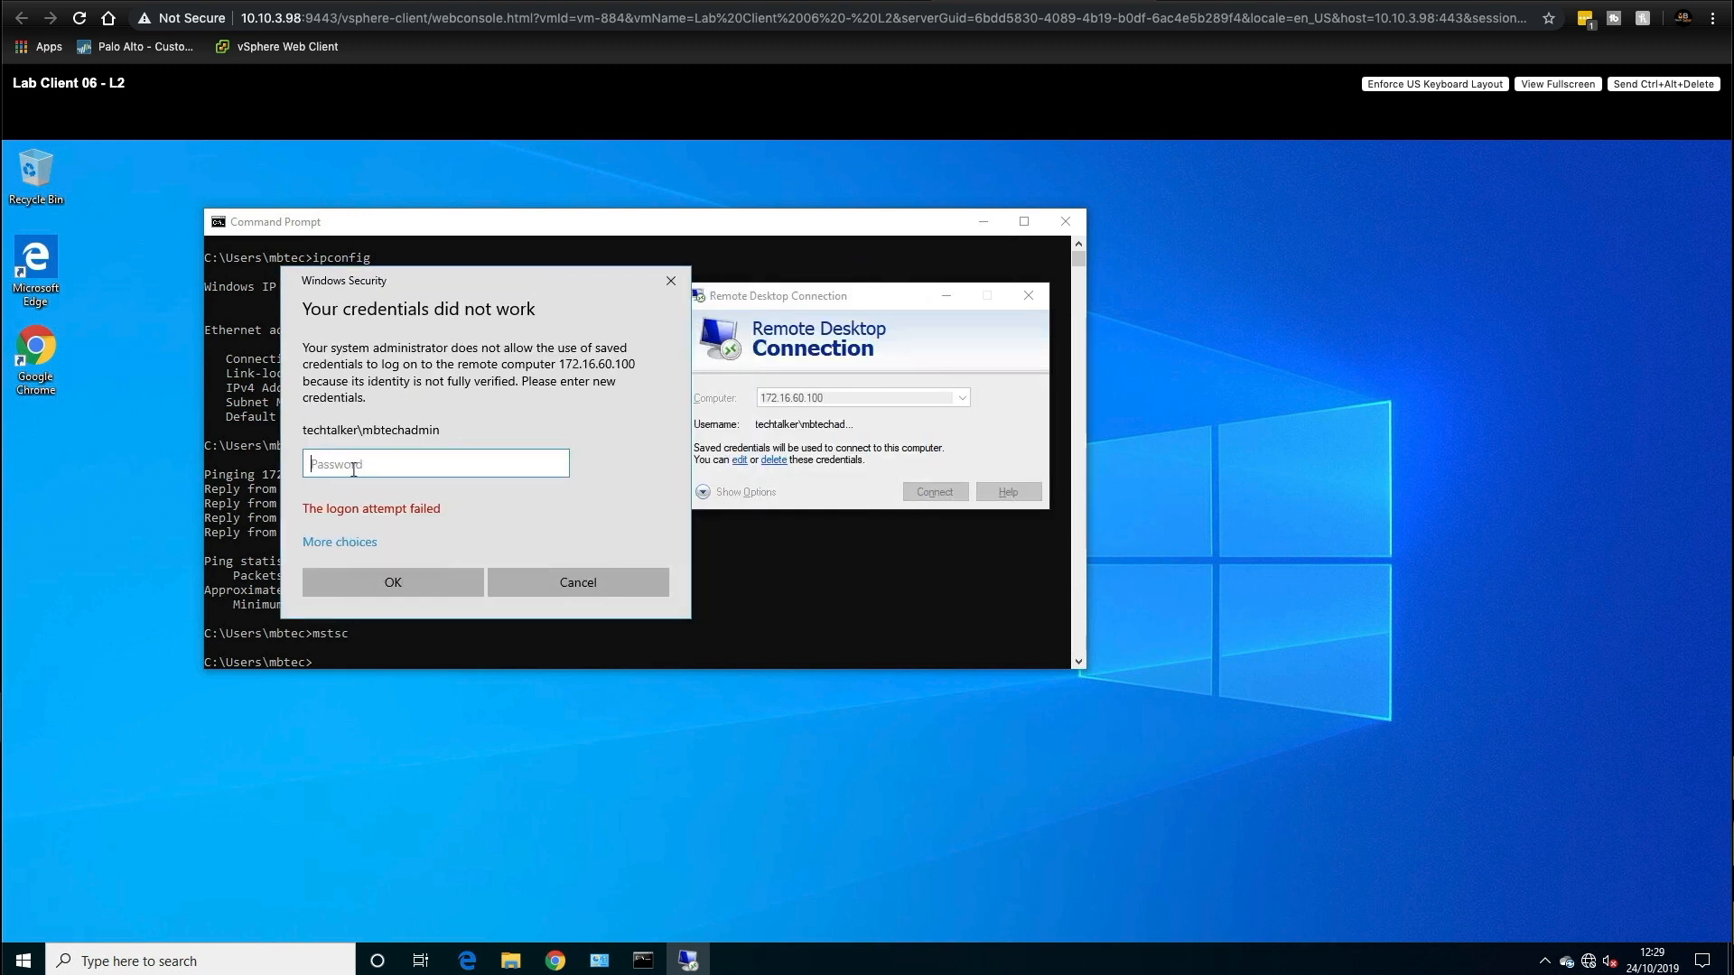
text(*********)
key(Return)
click(921, 554)
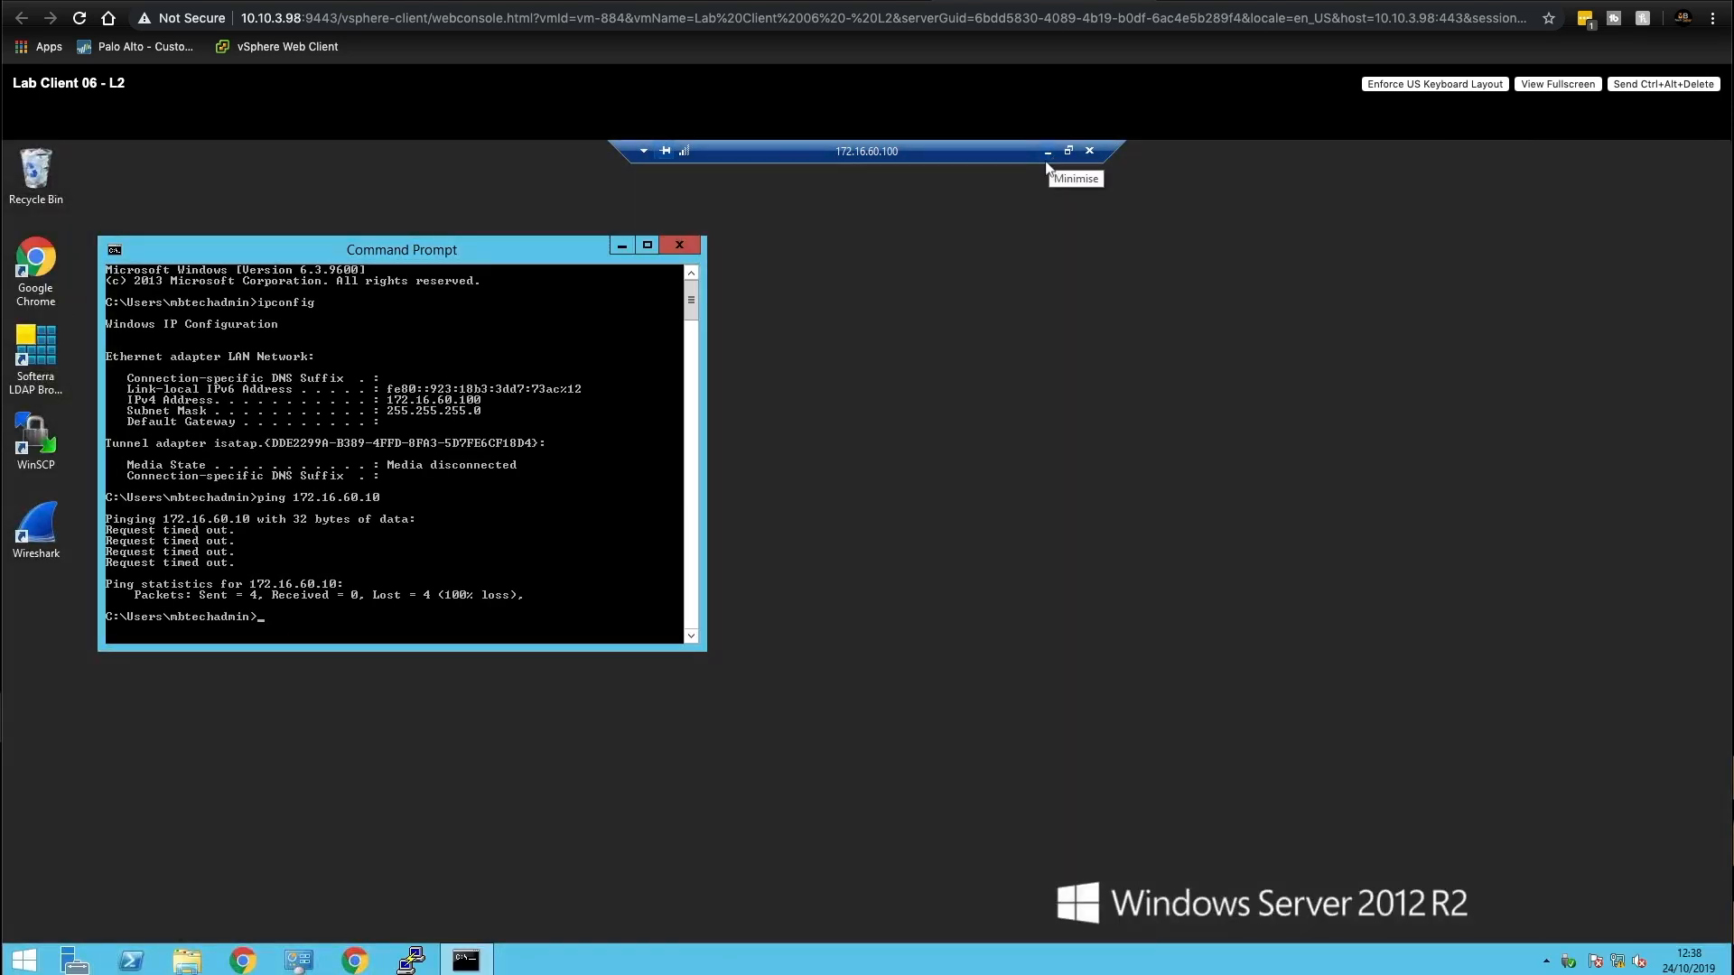
Step: Repeat the ping to 172.16.60.10 from the server's Command Prompt in the remote desktop session
key(Up)
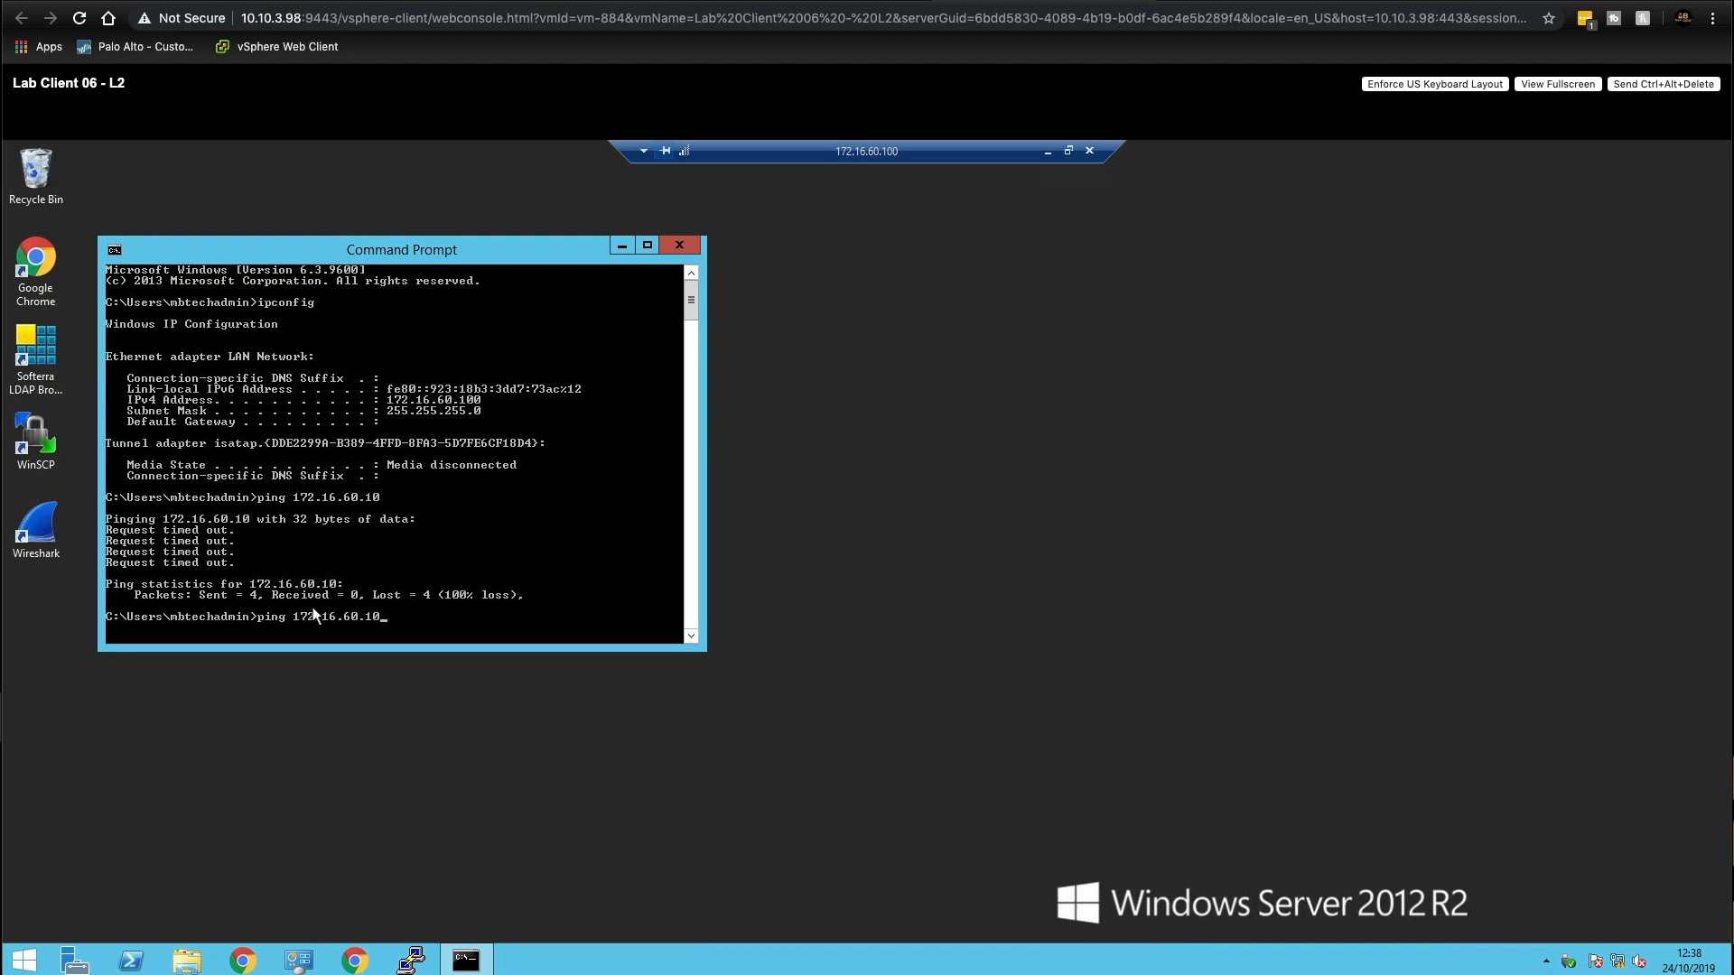
key(Return)
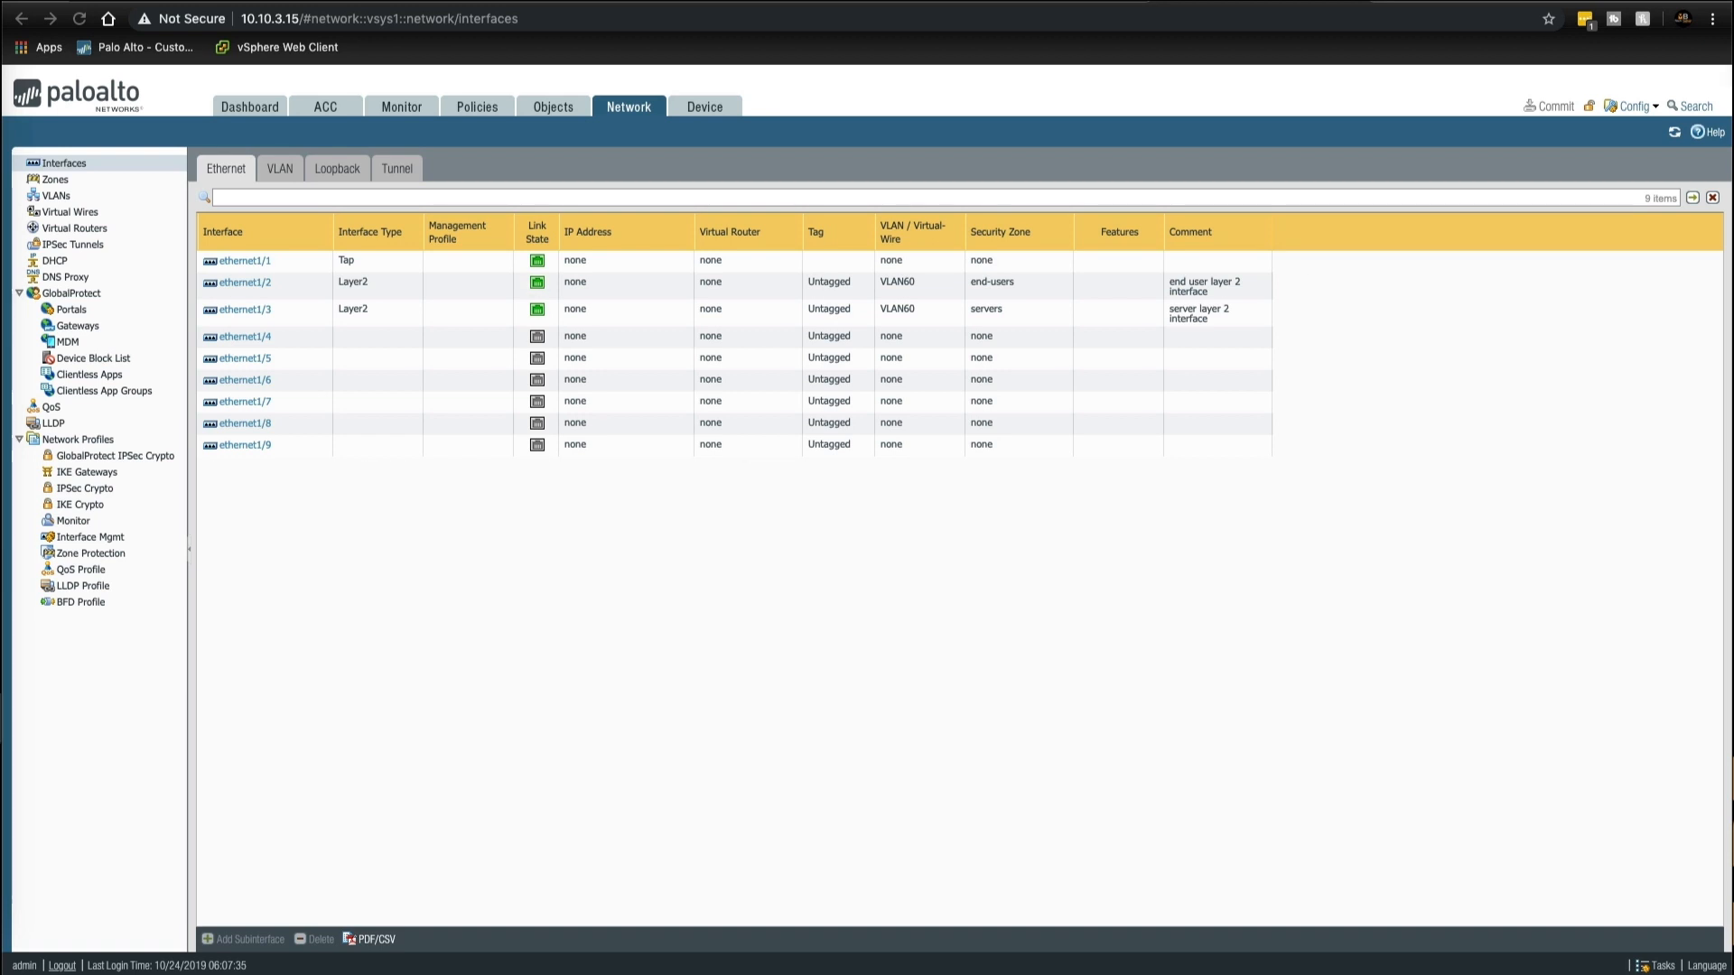
Step: Open the ethernet1/1 interface on the firewall and set its interface type to Layer3
click(74, 164)
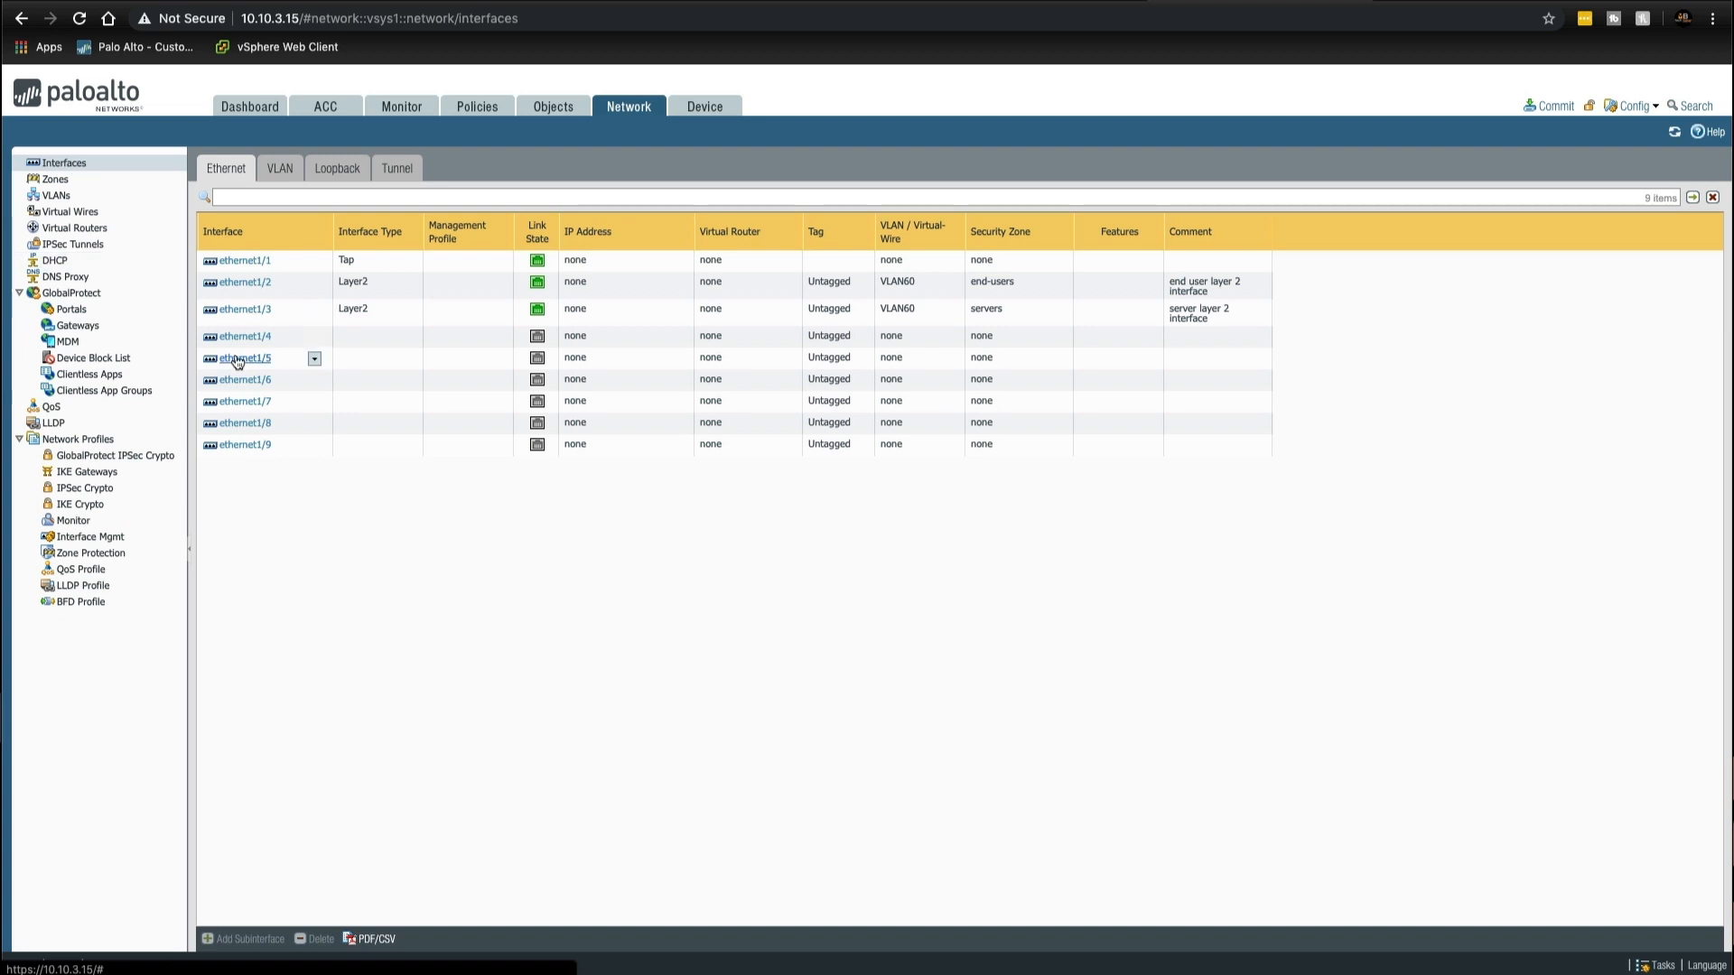
click(240, 266)
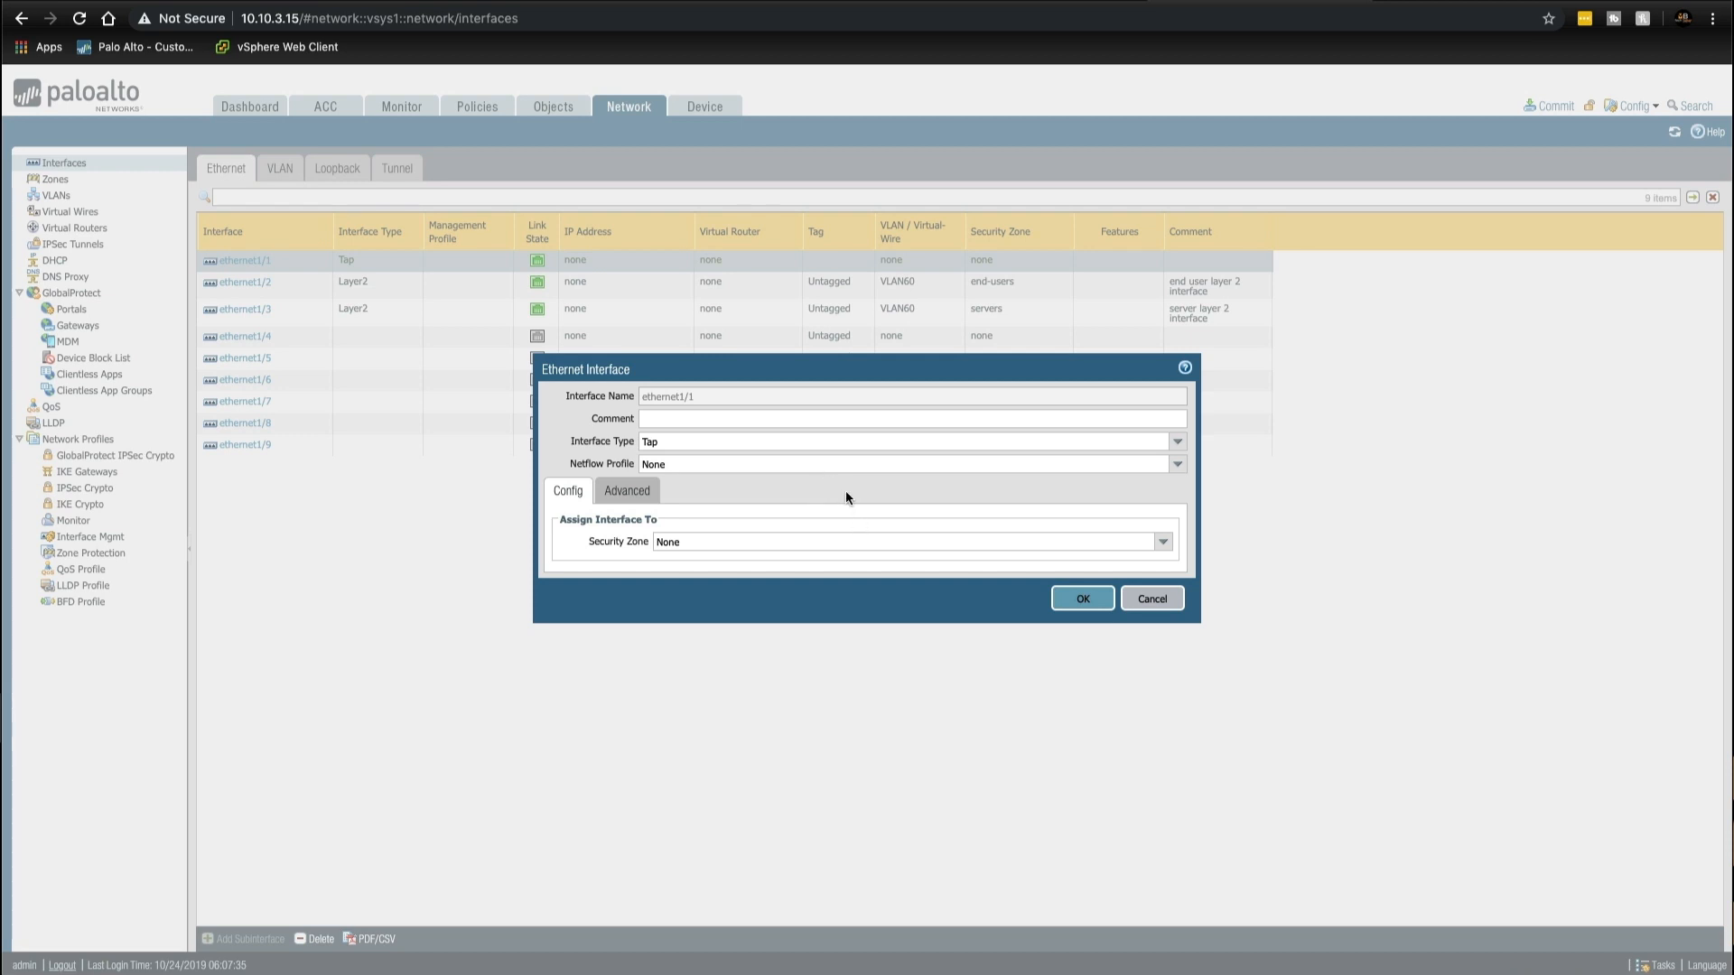
click(1177, 442)
click(757, 536)
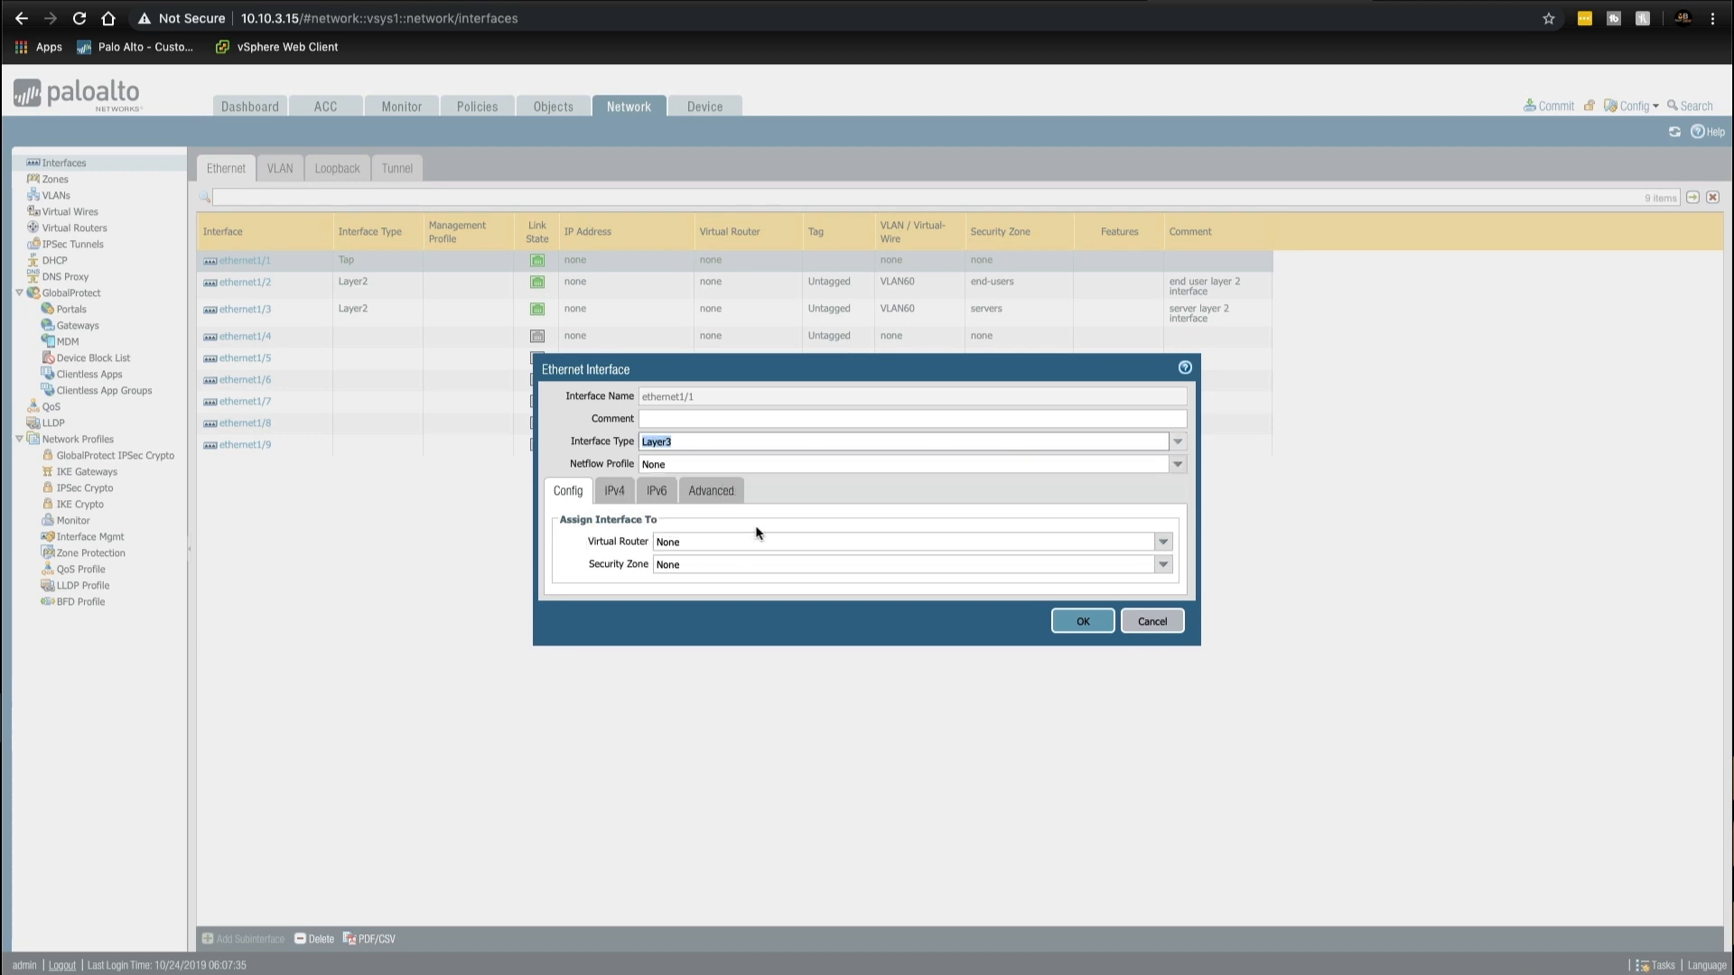
Step: Create a virtual router named VR1 and assign ethernet1/1 to it
click(1163, 542)
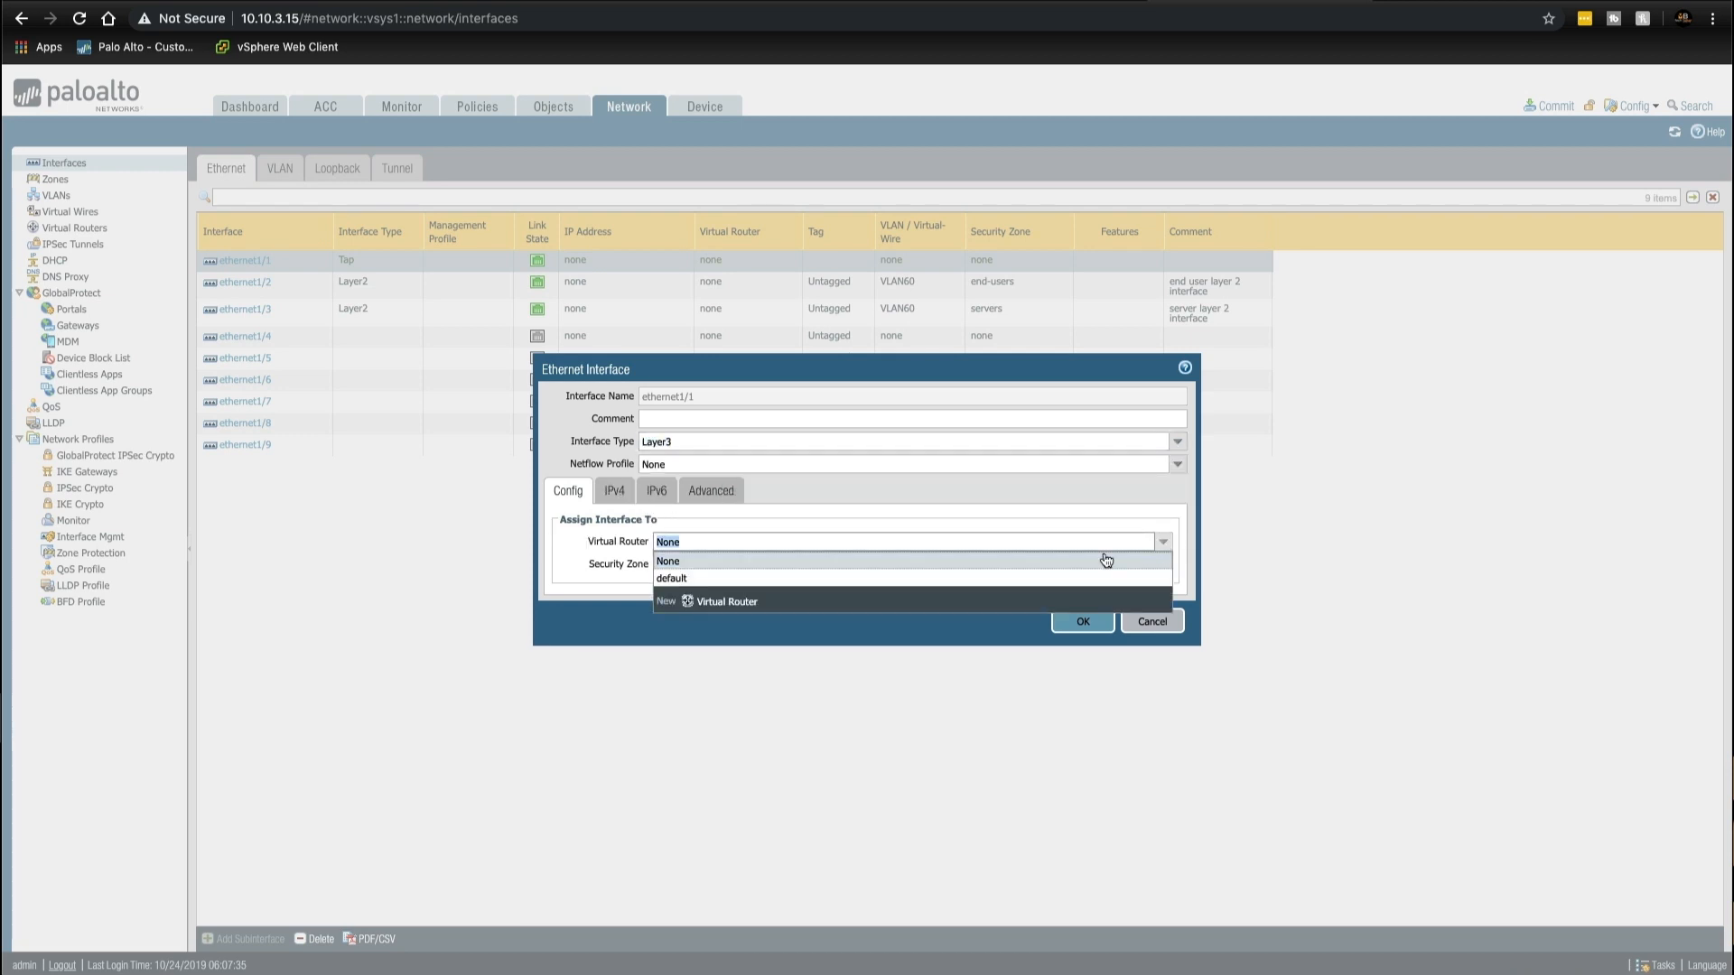
click(718, 602)
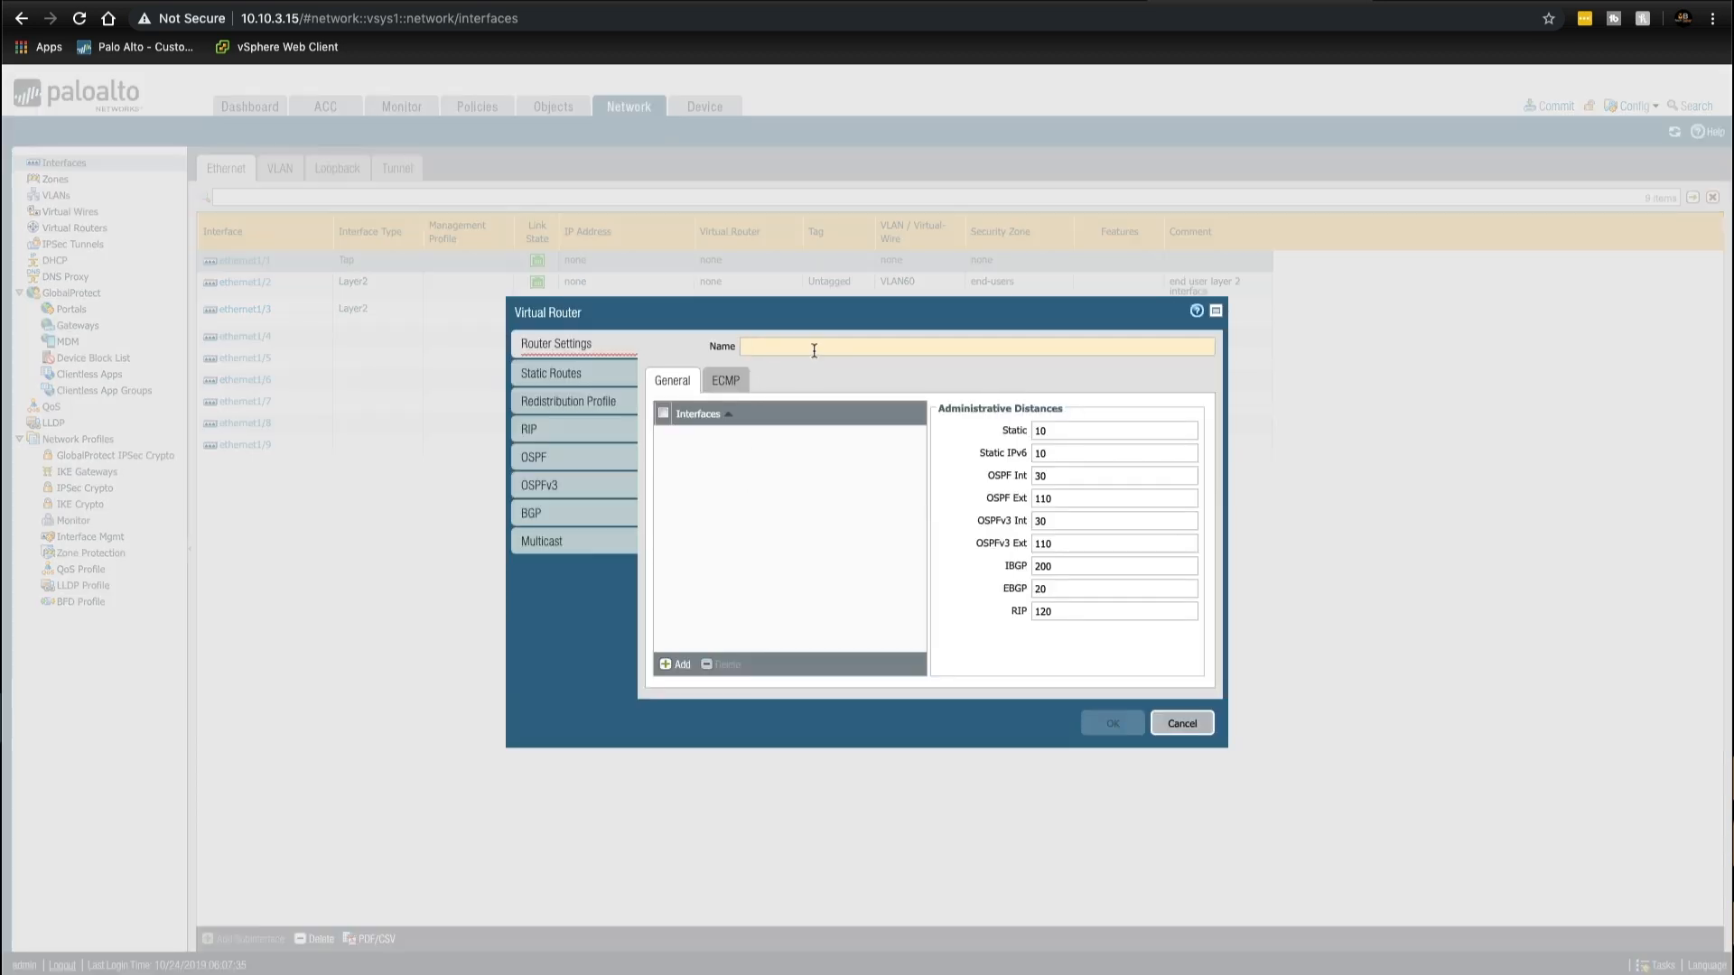
text(VR1)
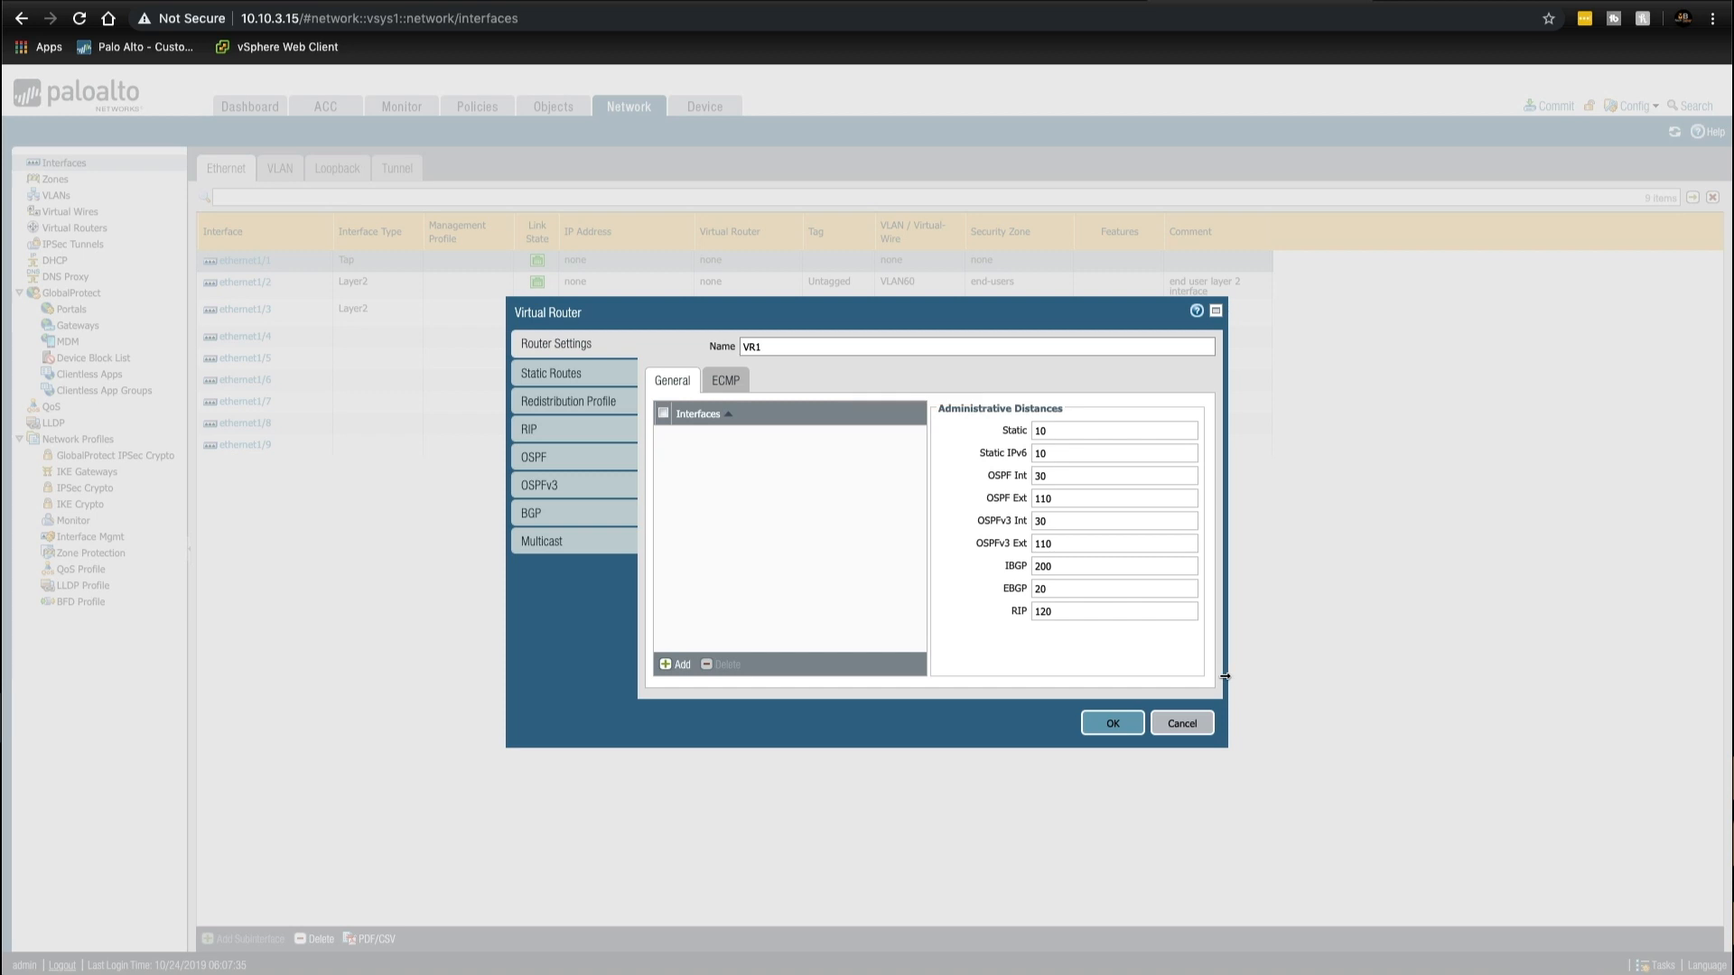
click(1111, 722)
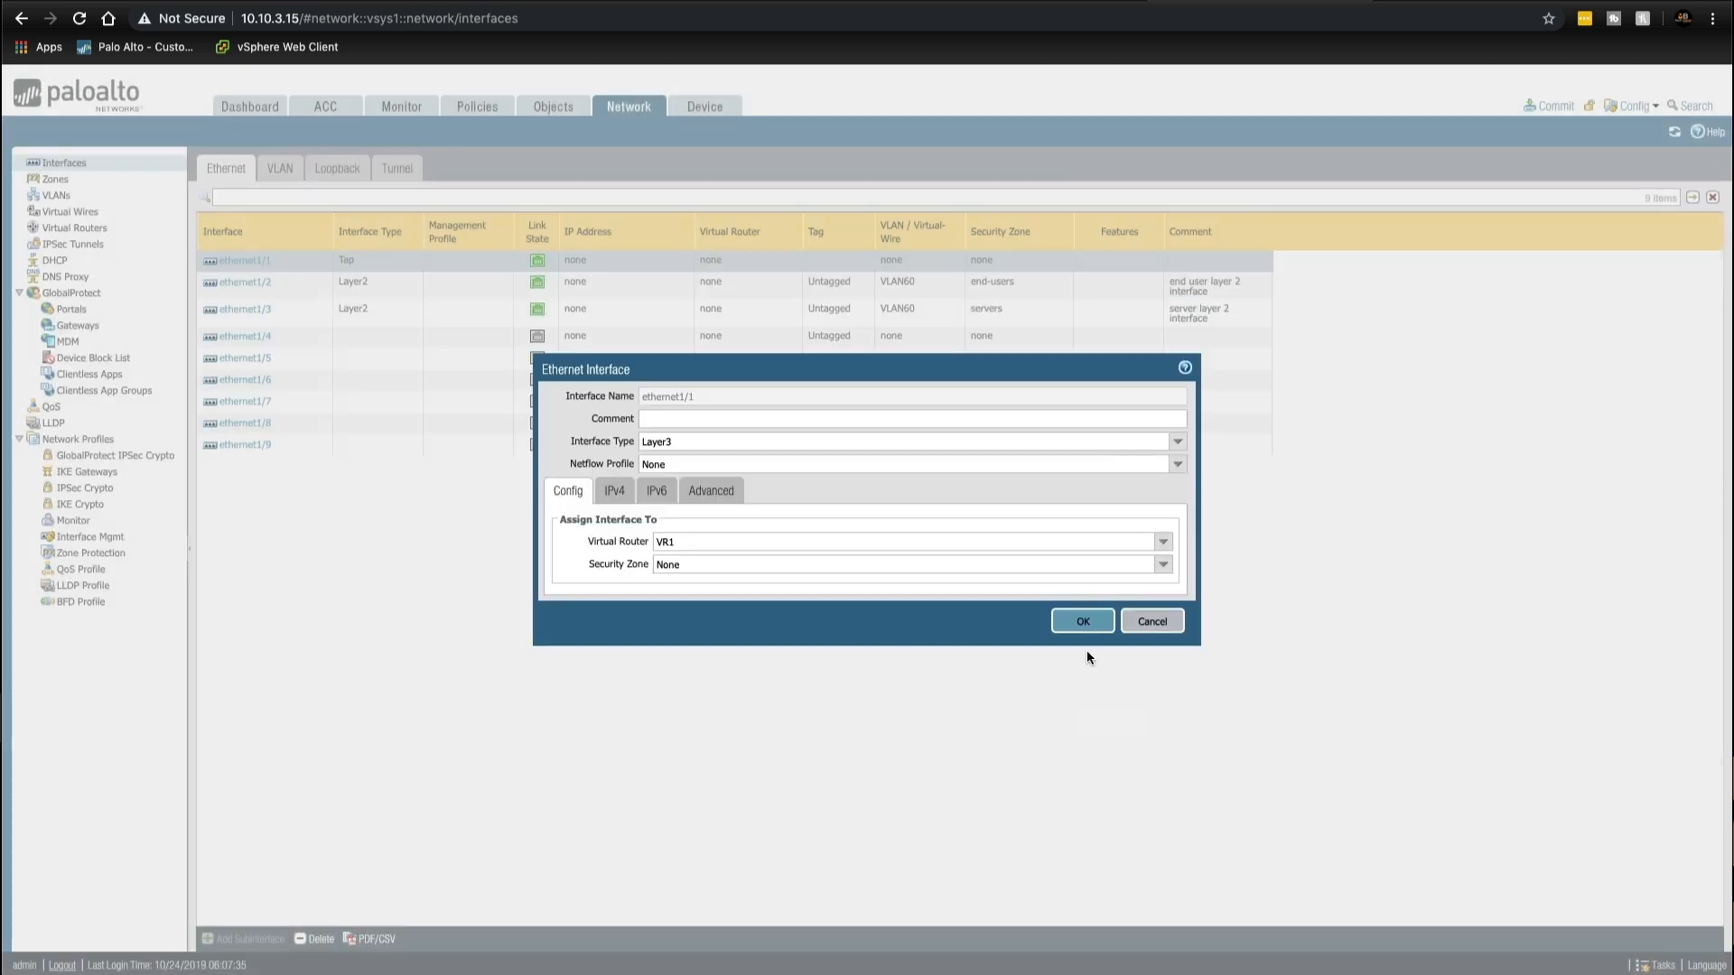
Step: Create a security zone named untrust and assign the ethernet1/1 interface to it
click(1165, 566)
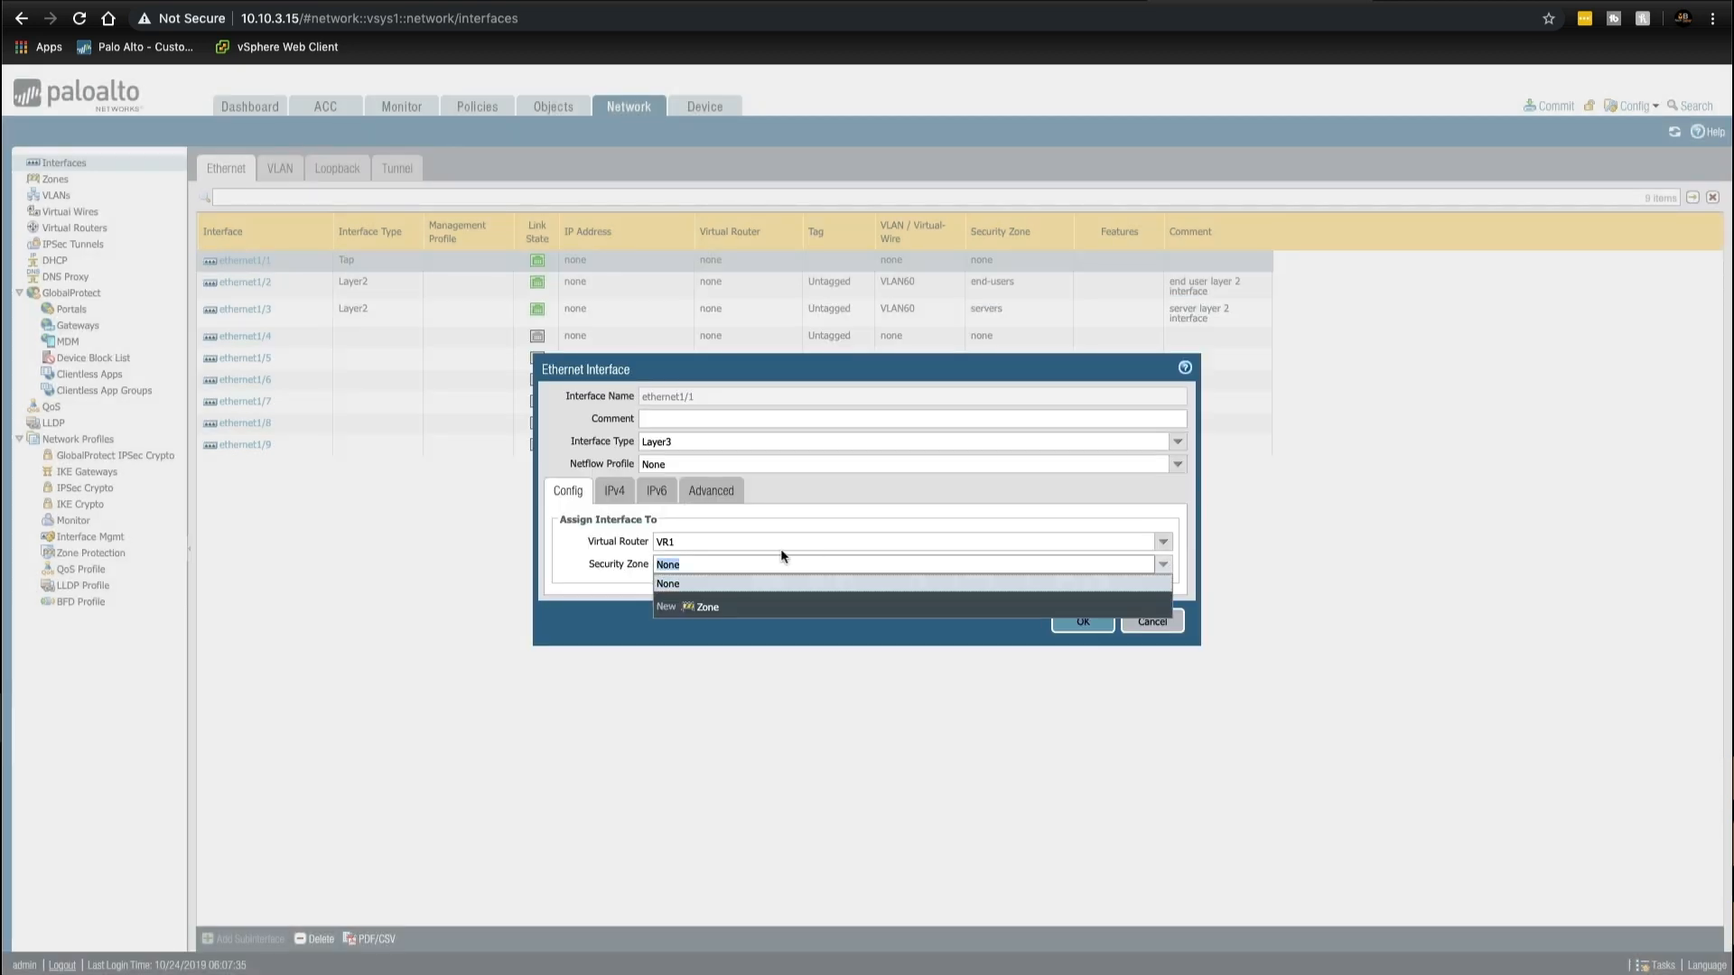
click(716, 608)
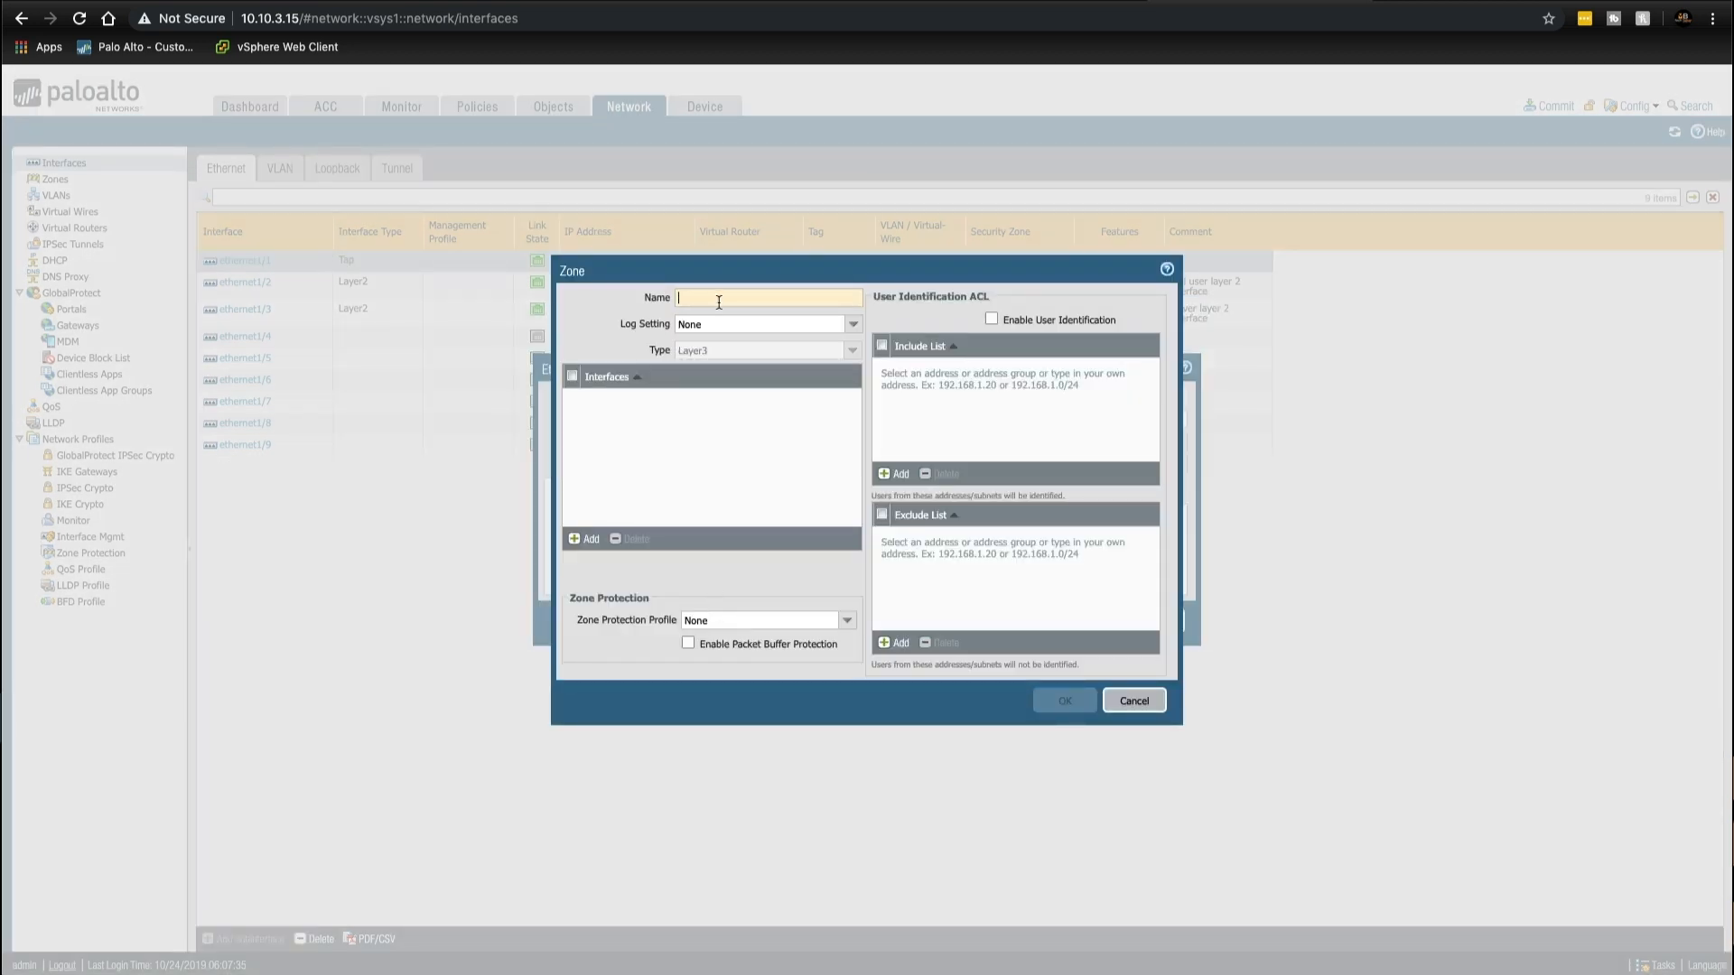
text(untrust)
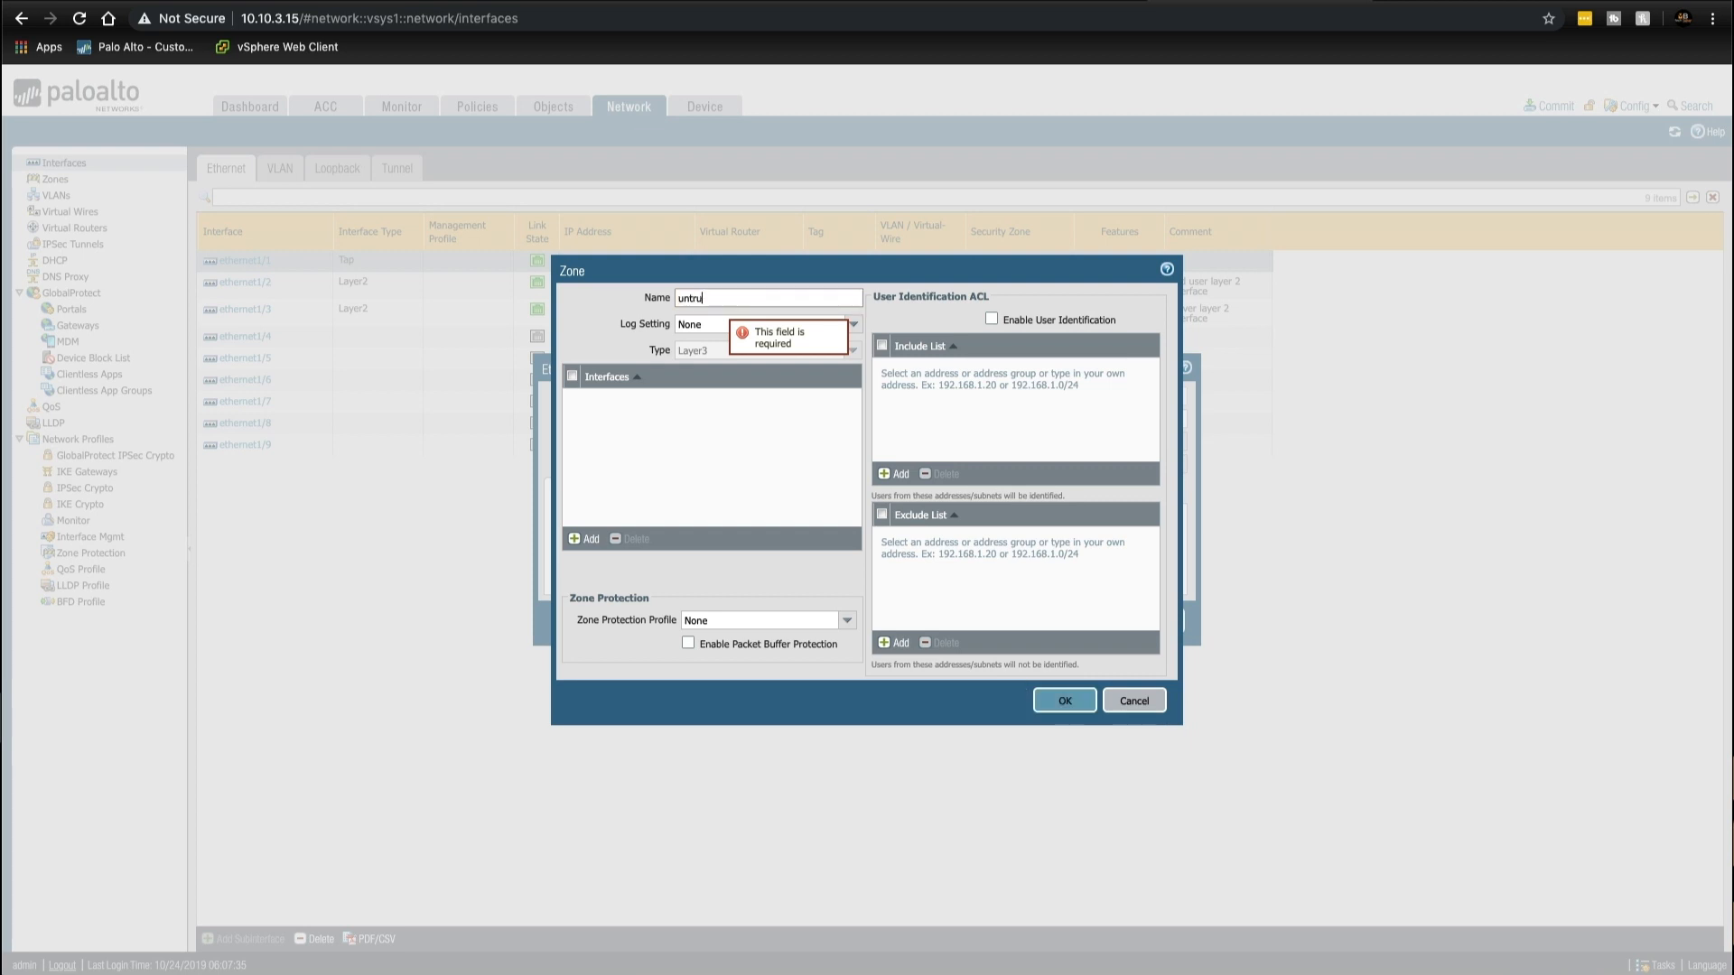
click(1065, 700)
Step: Give ethernet1/1 the static IPv4 address 172.16.10.253/24 and save the interface
click(613, 493)
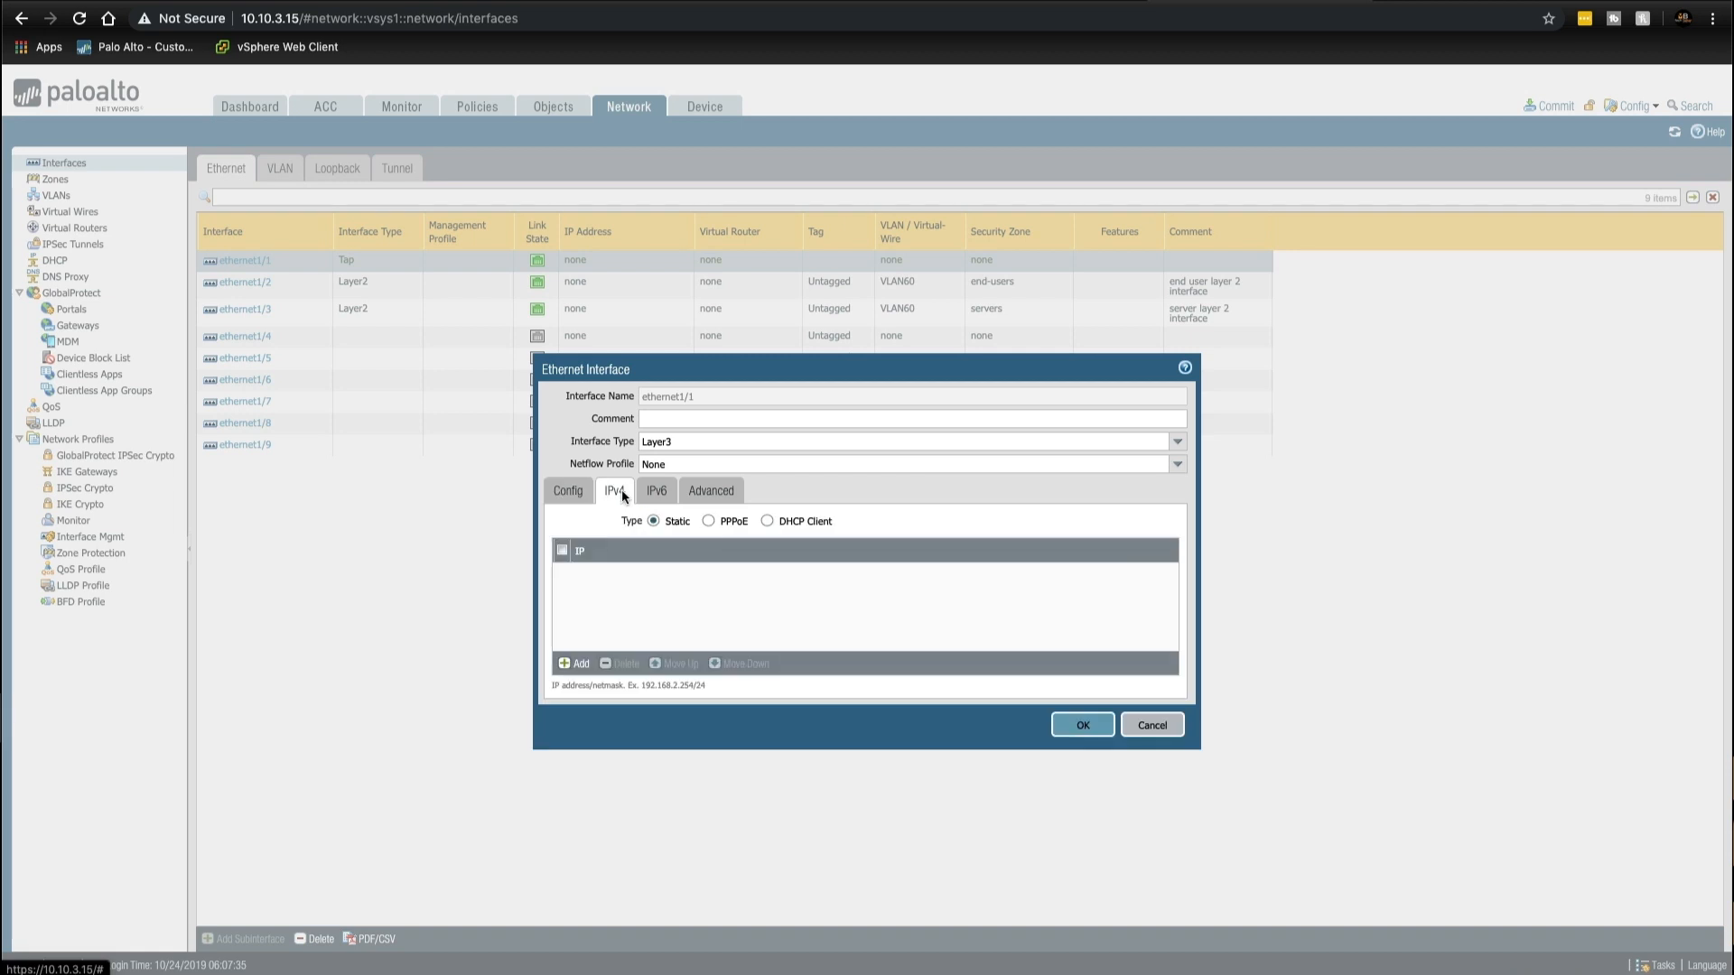
click(574, 664)
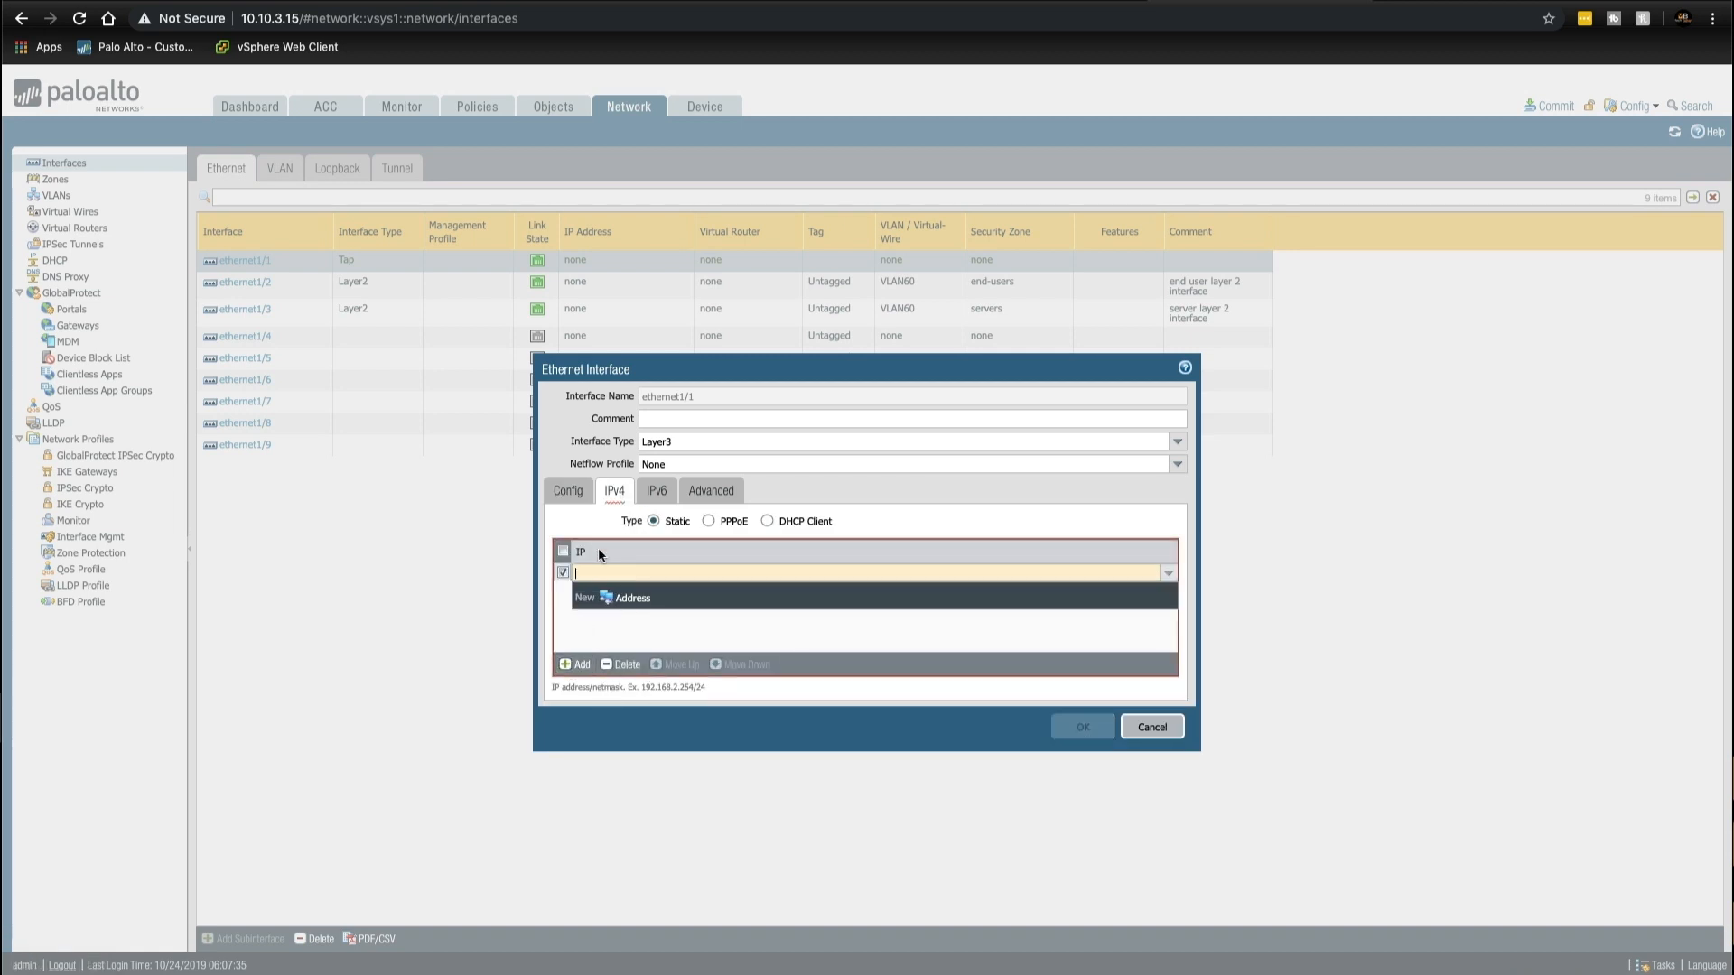
text(172)
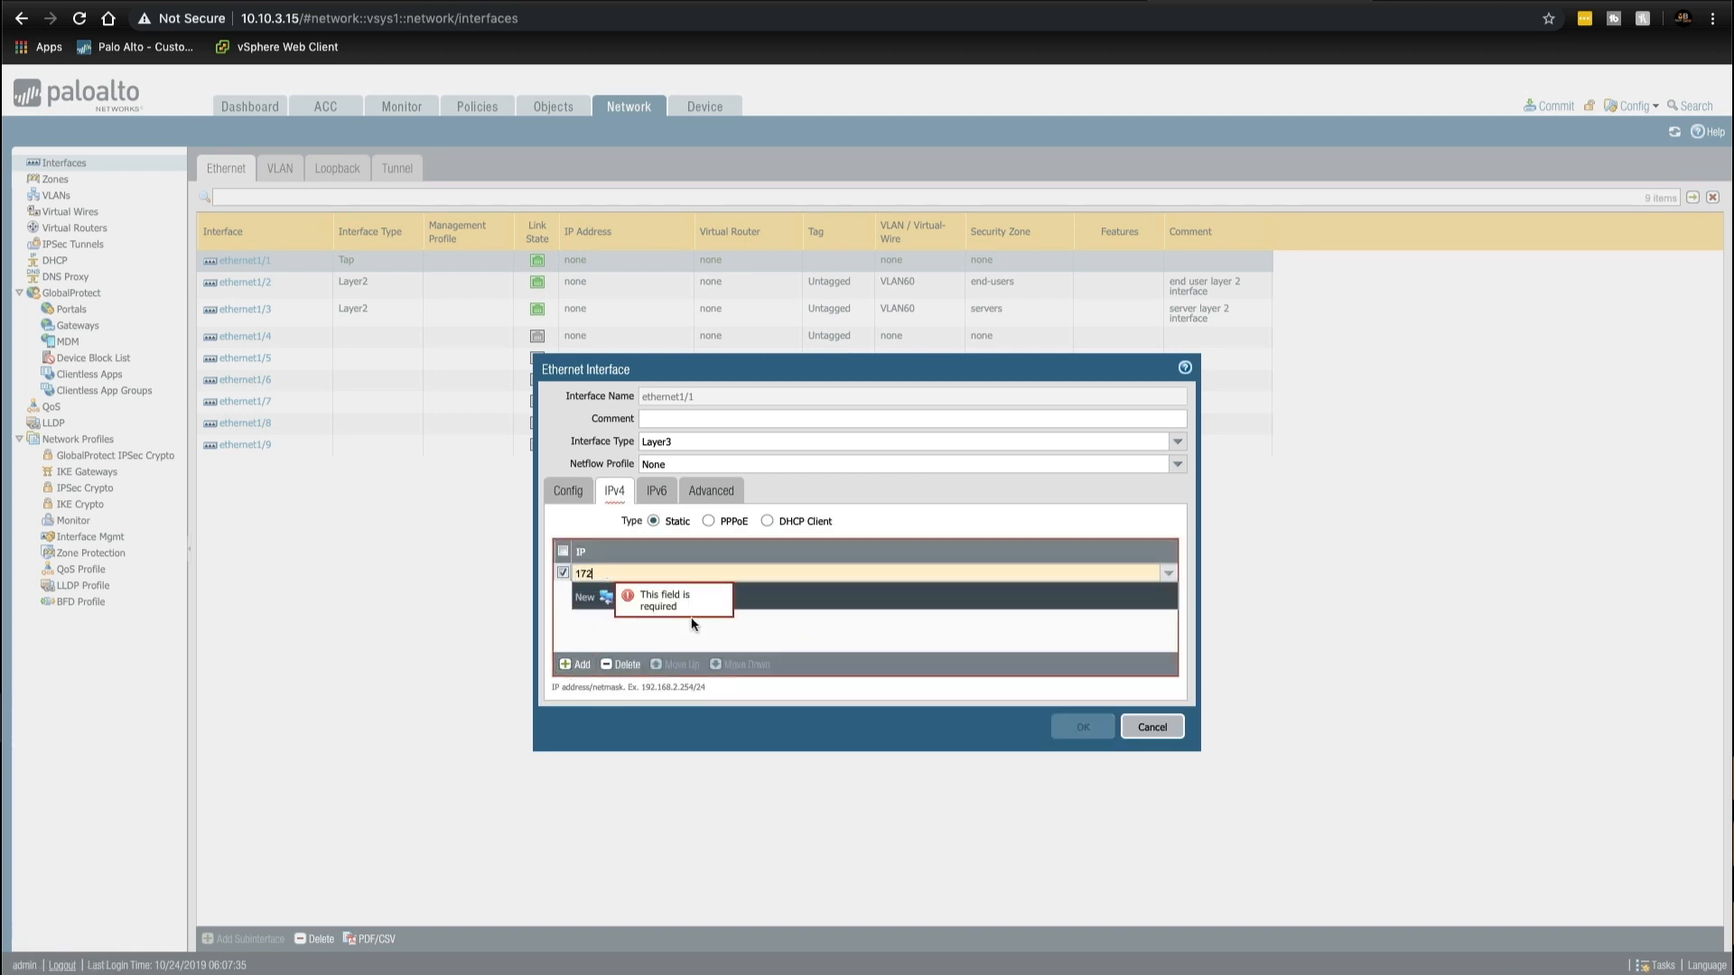
text(.16.1)
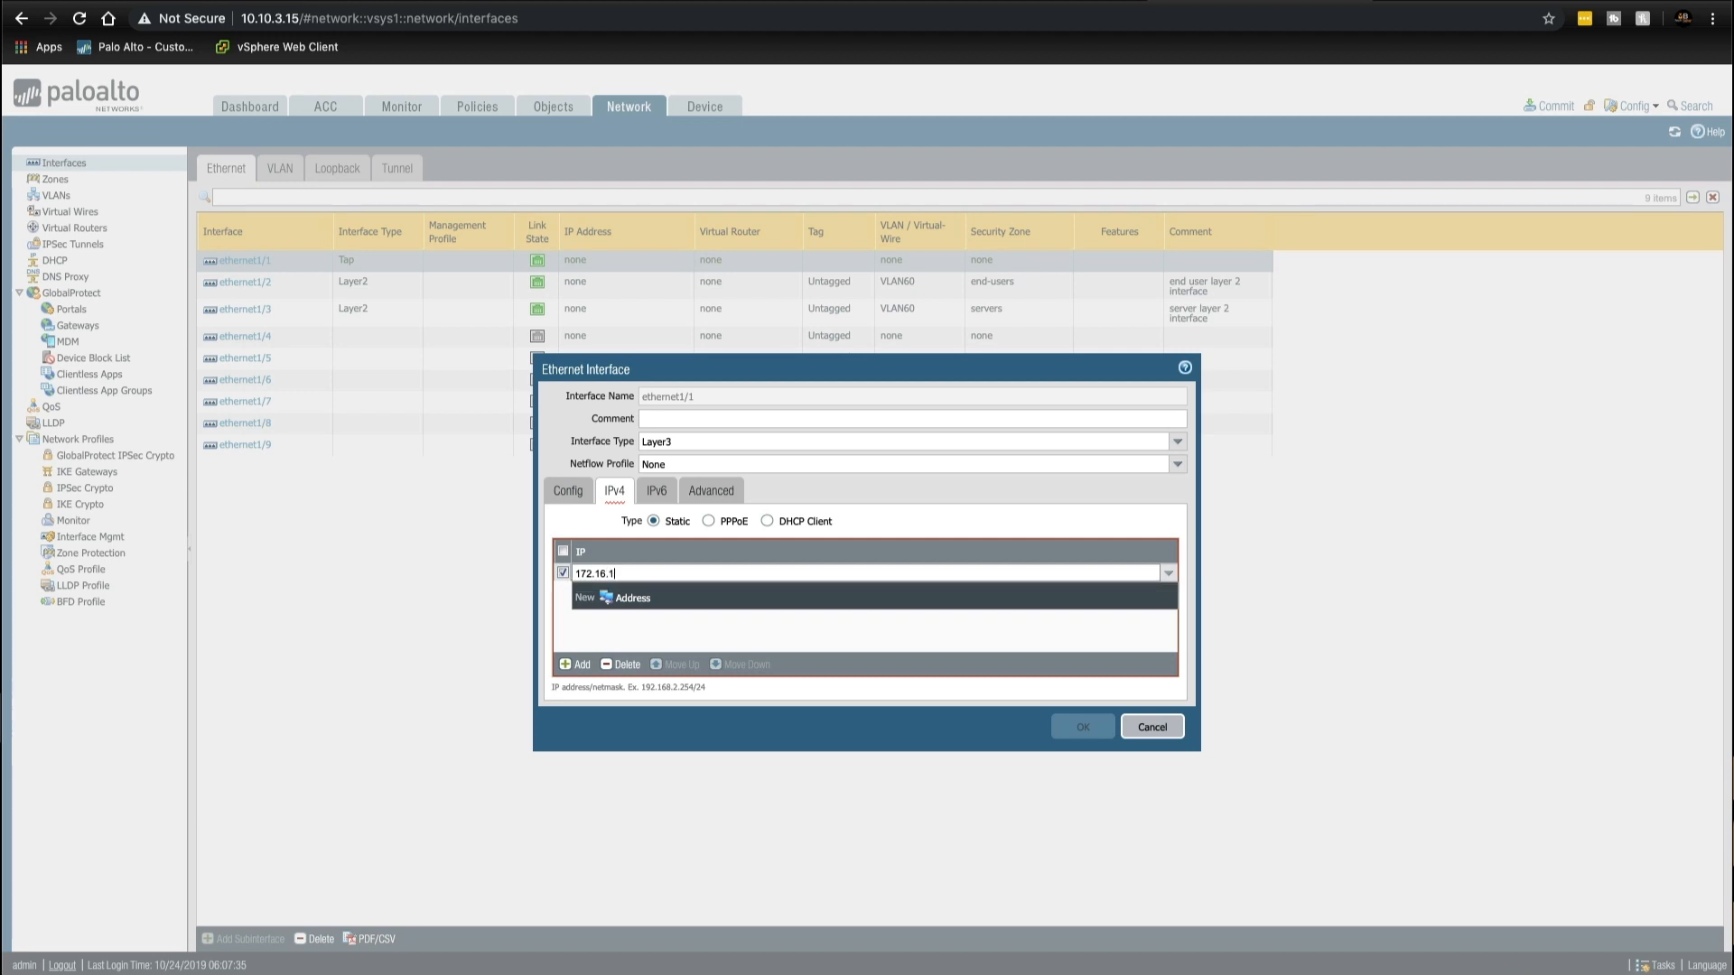
text(0.253/24)
click(779, 627)
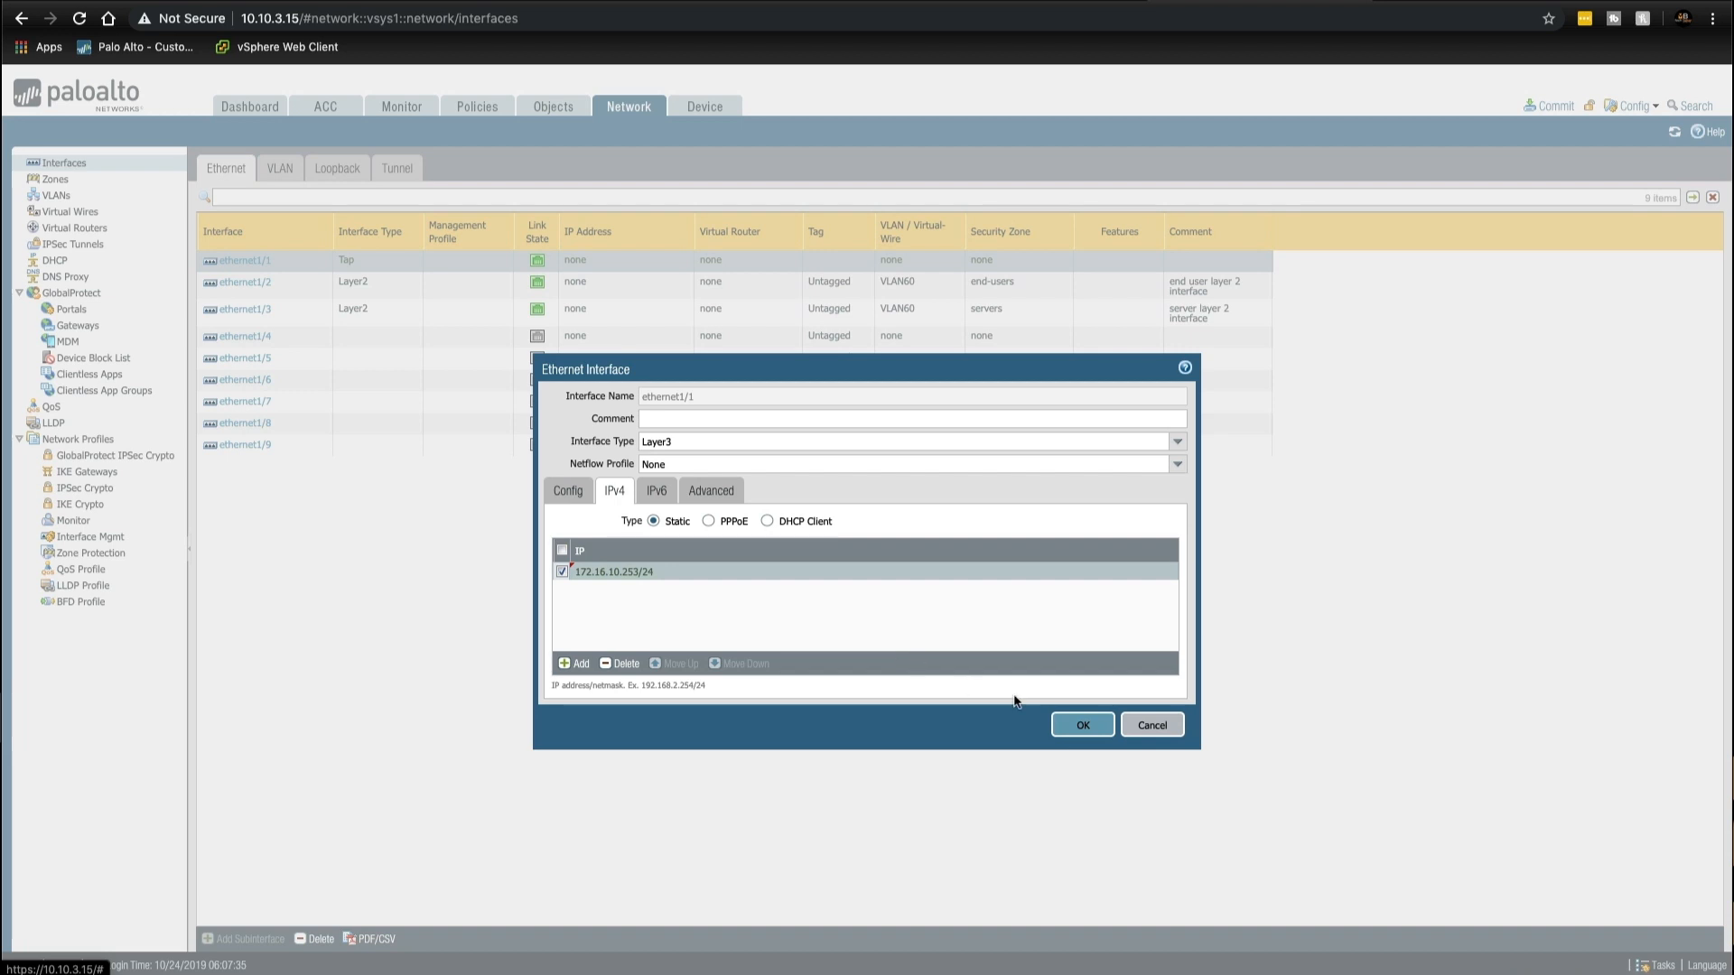
click(1083, 726)
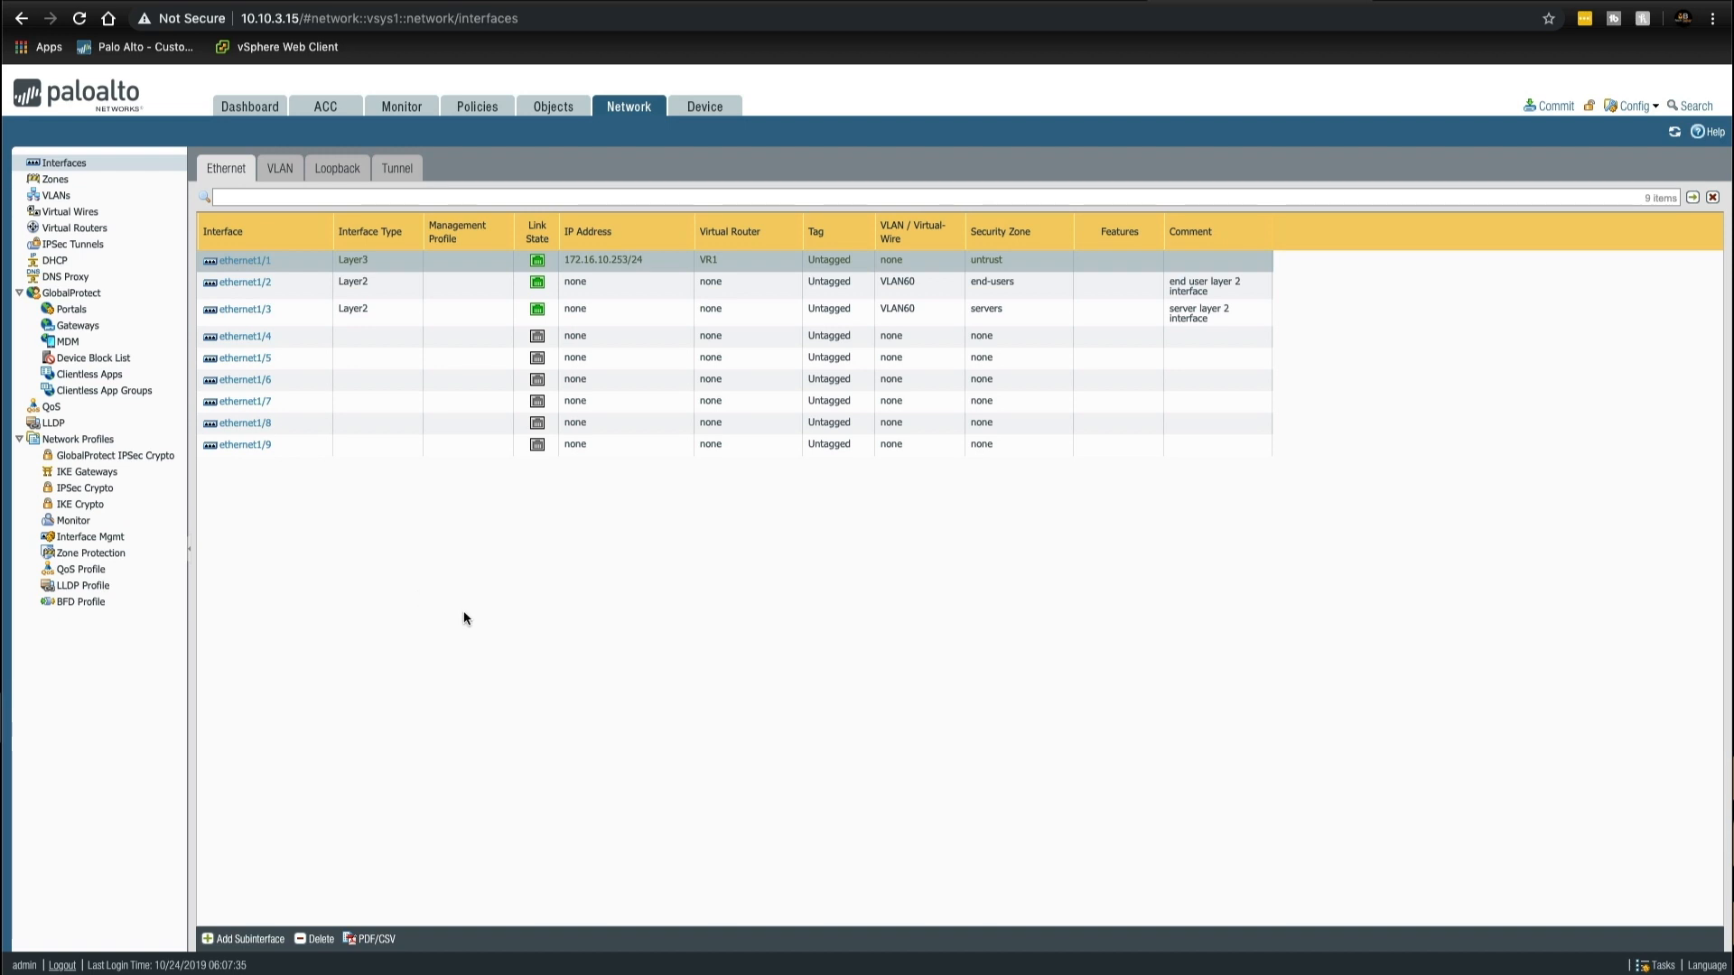
Step: Add a VLAN interface numbered 60 and assign it to VLAN60 and virtual router VR1
click(280, 171)
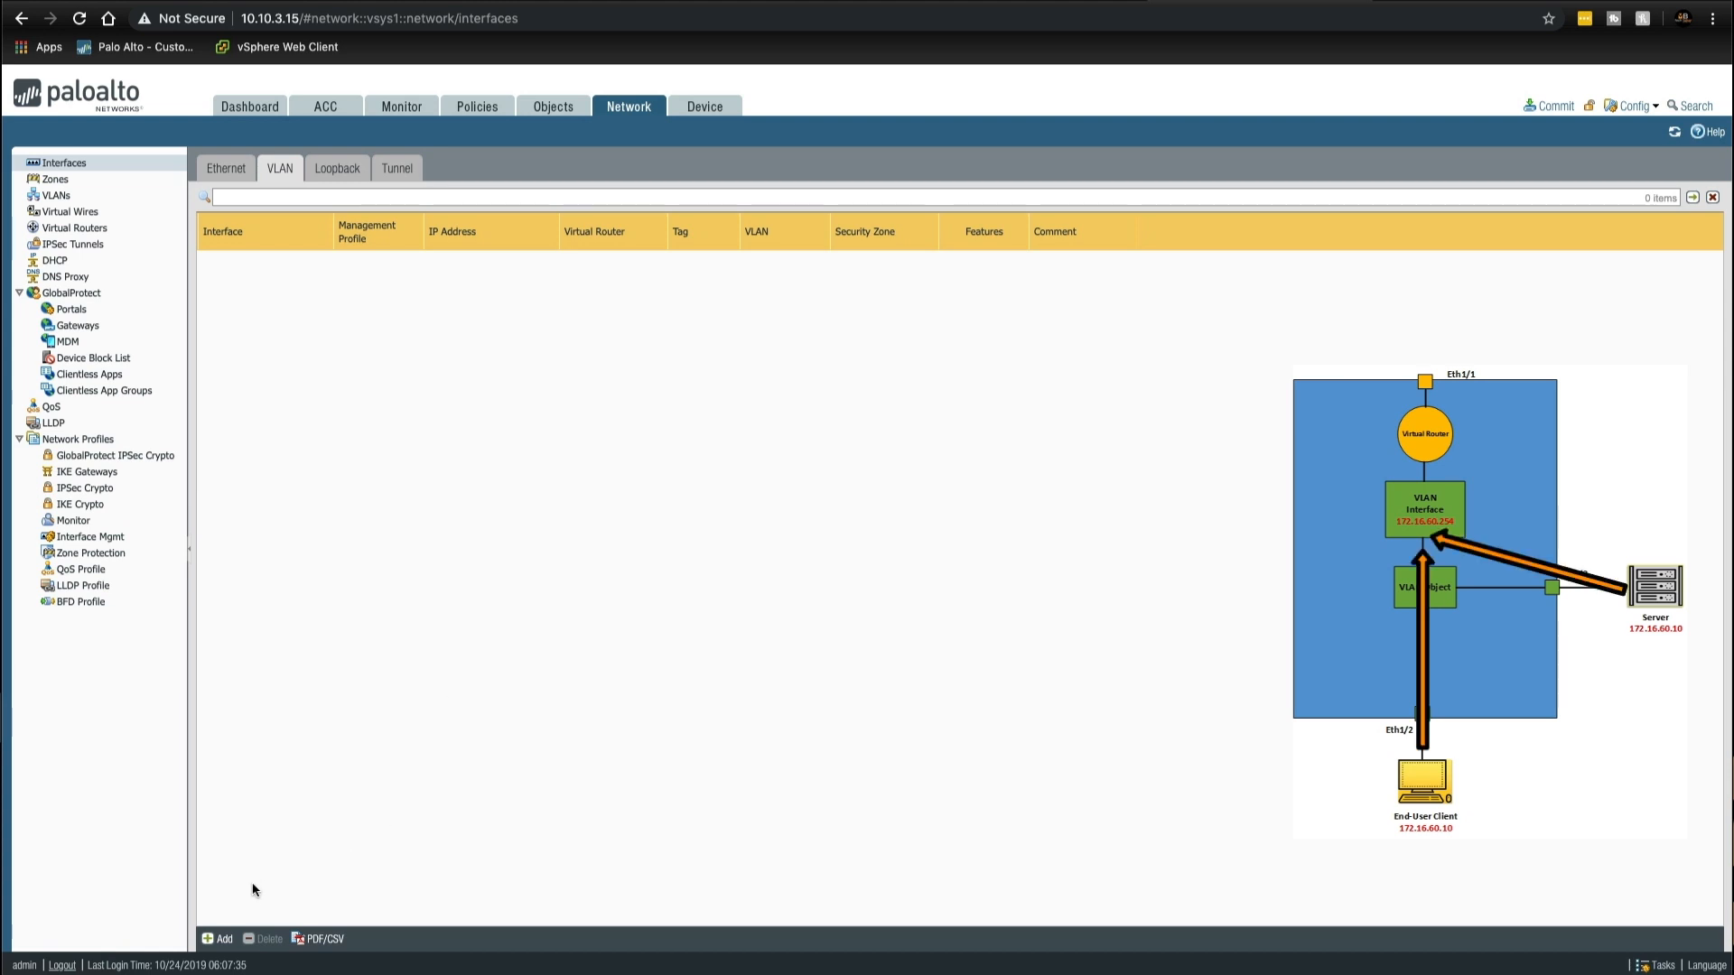
click(230, 937)
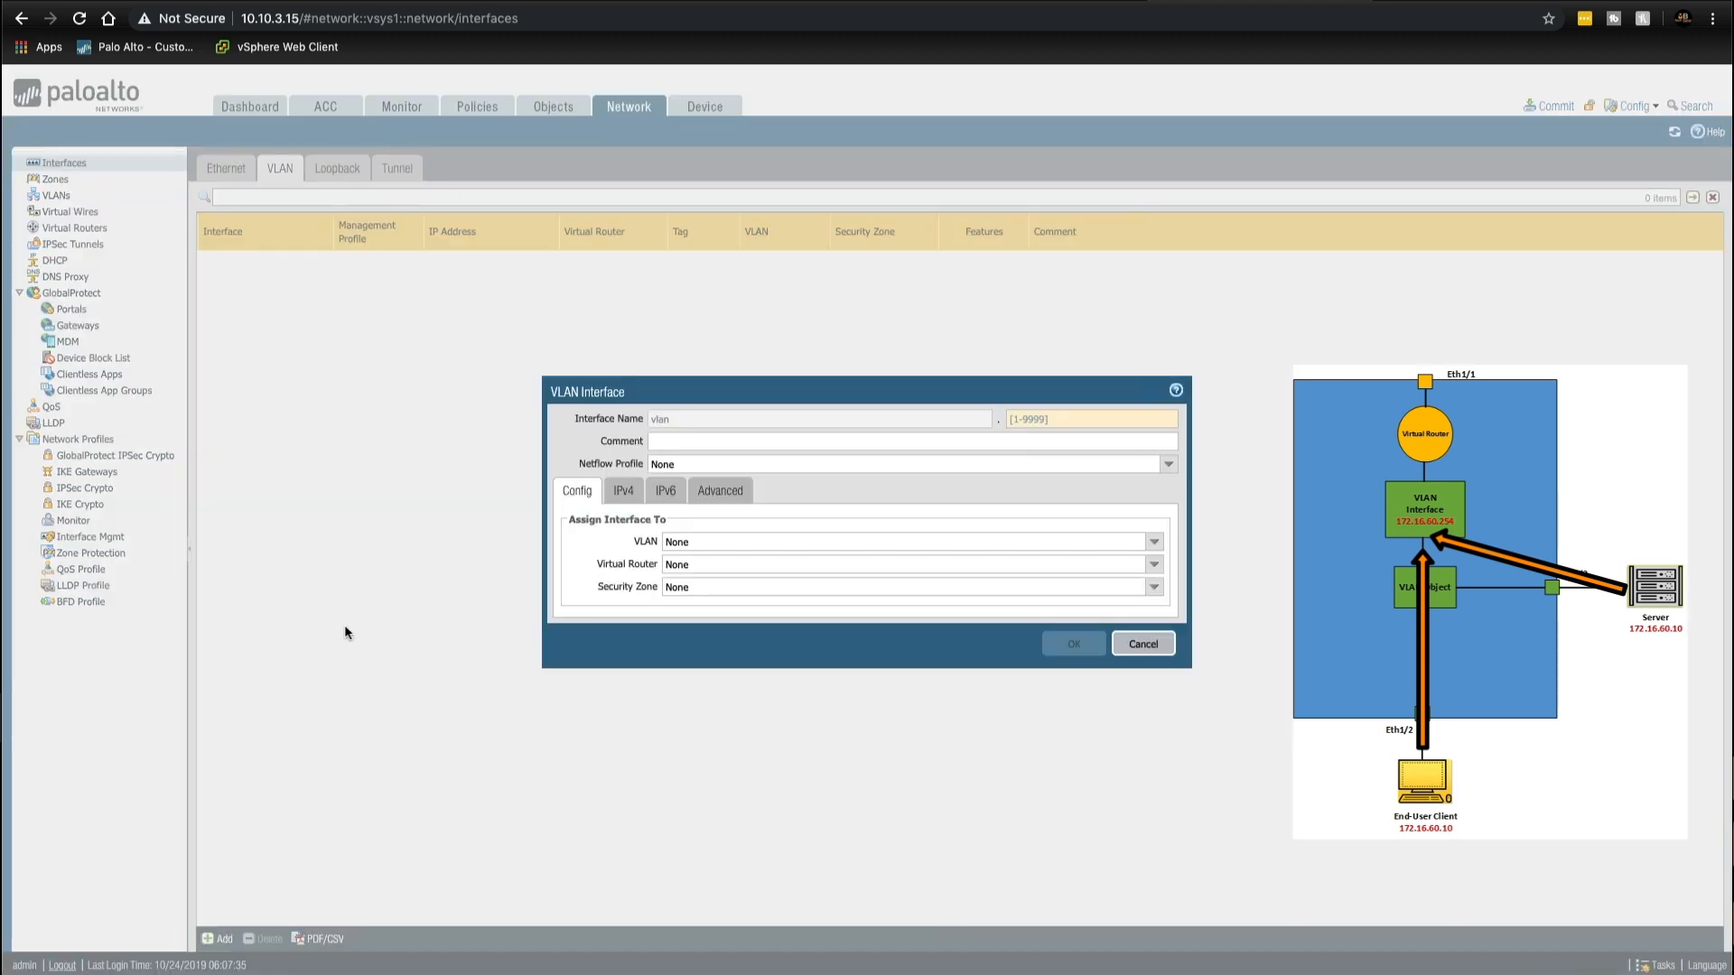
click(1054, 420)
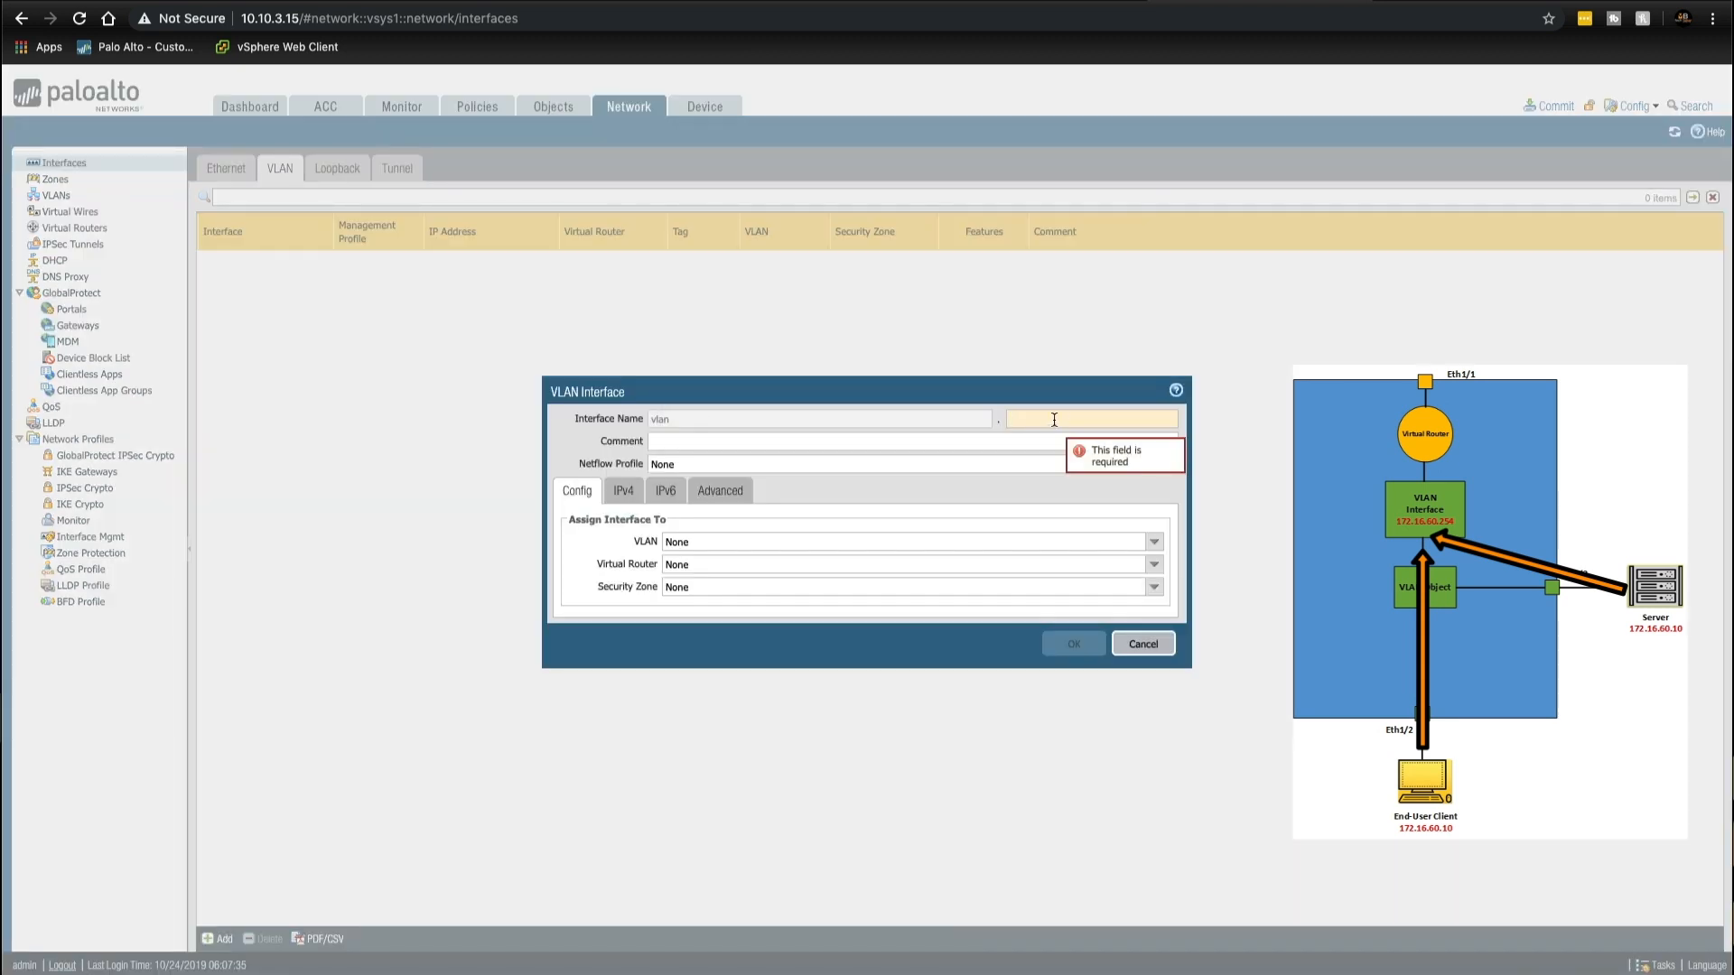
text(60)
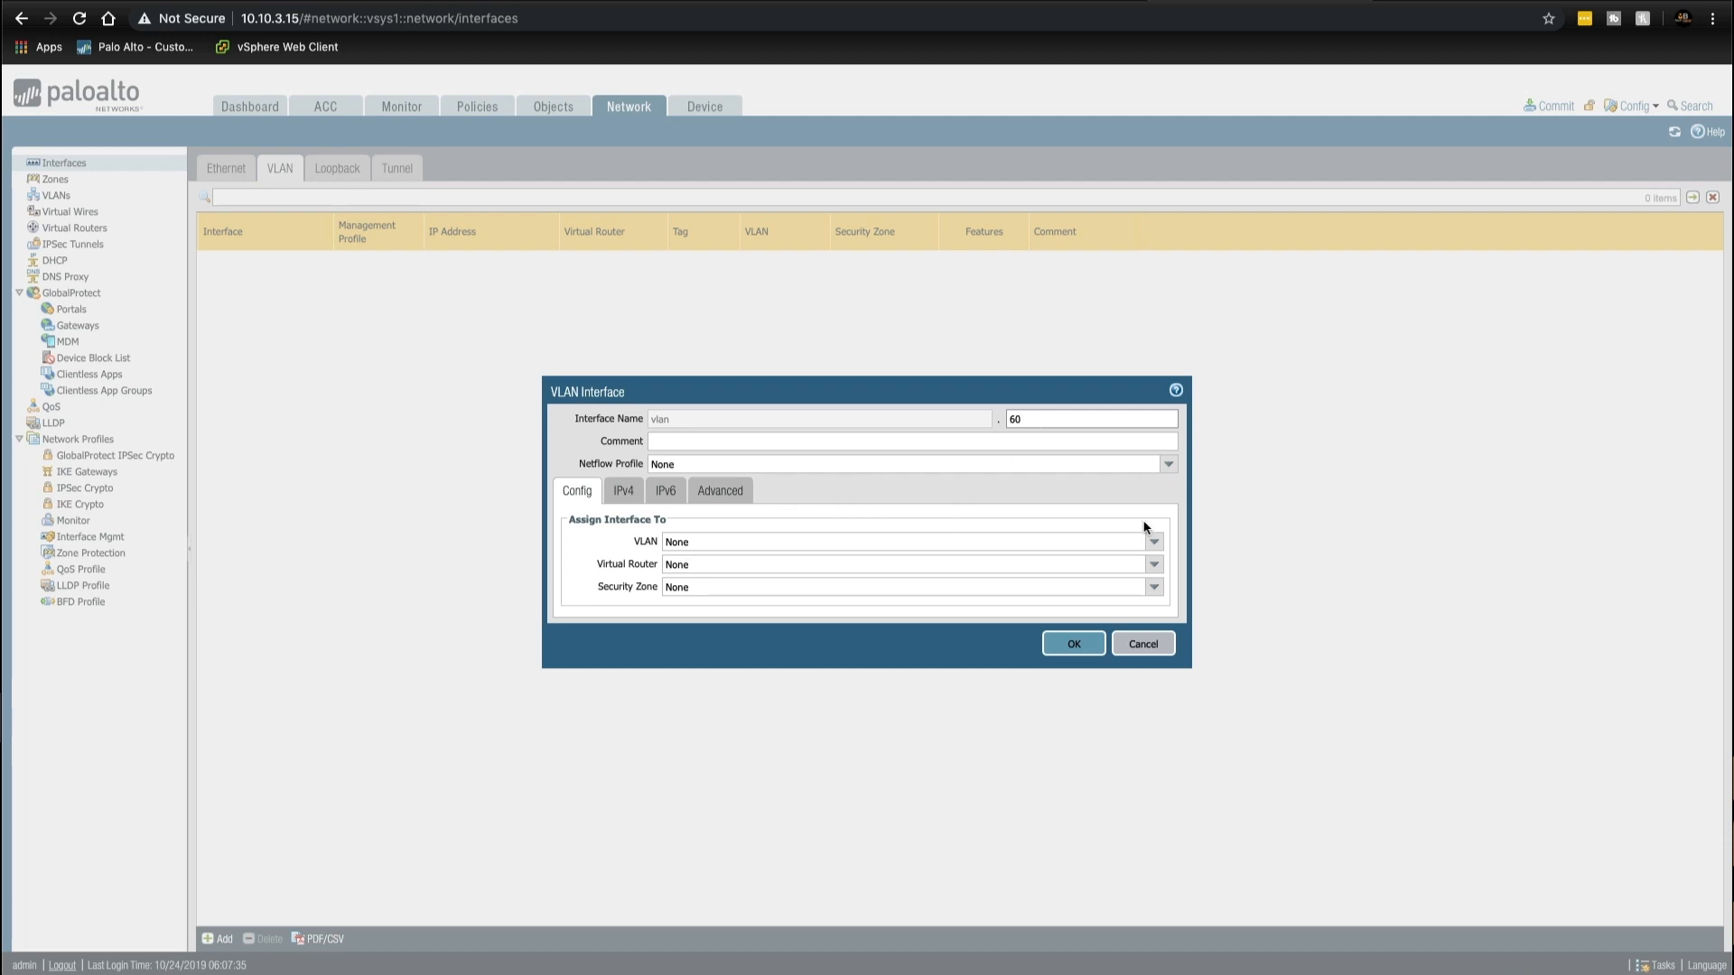
click(1154, 541)
click(708, 579)
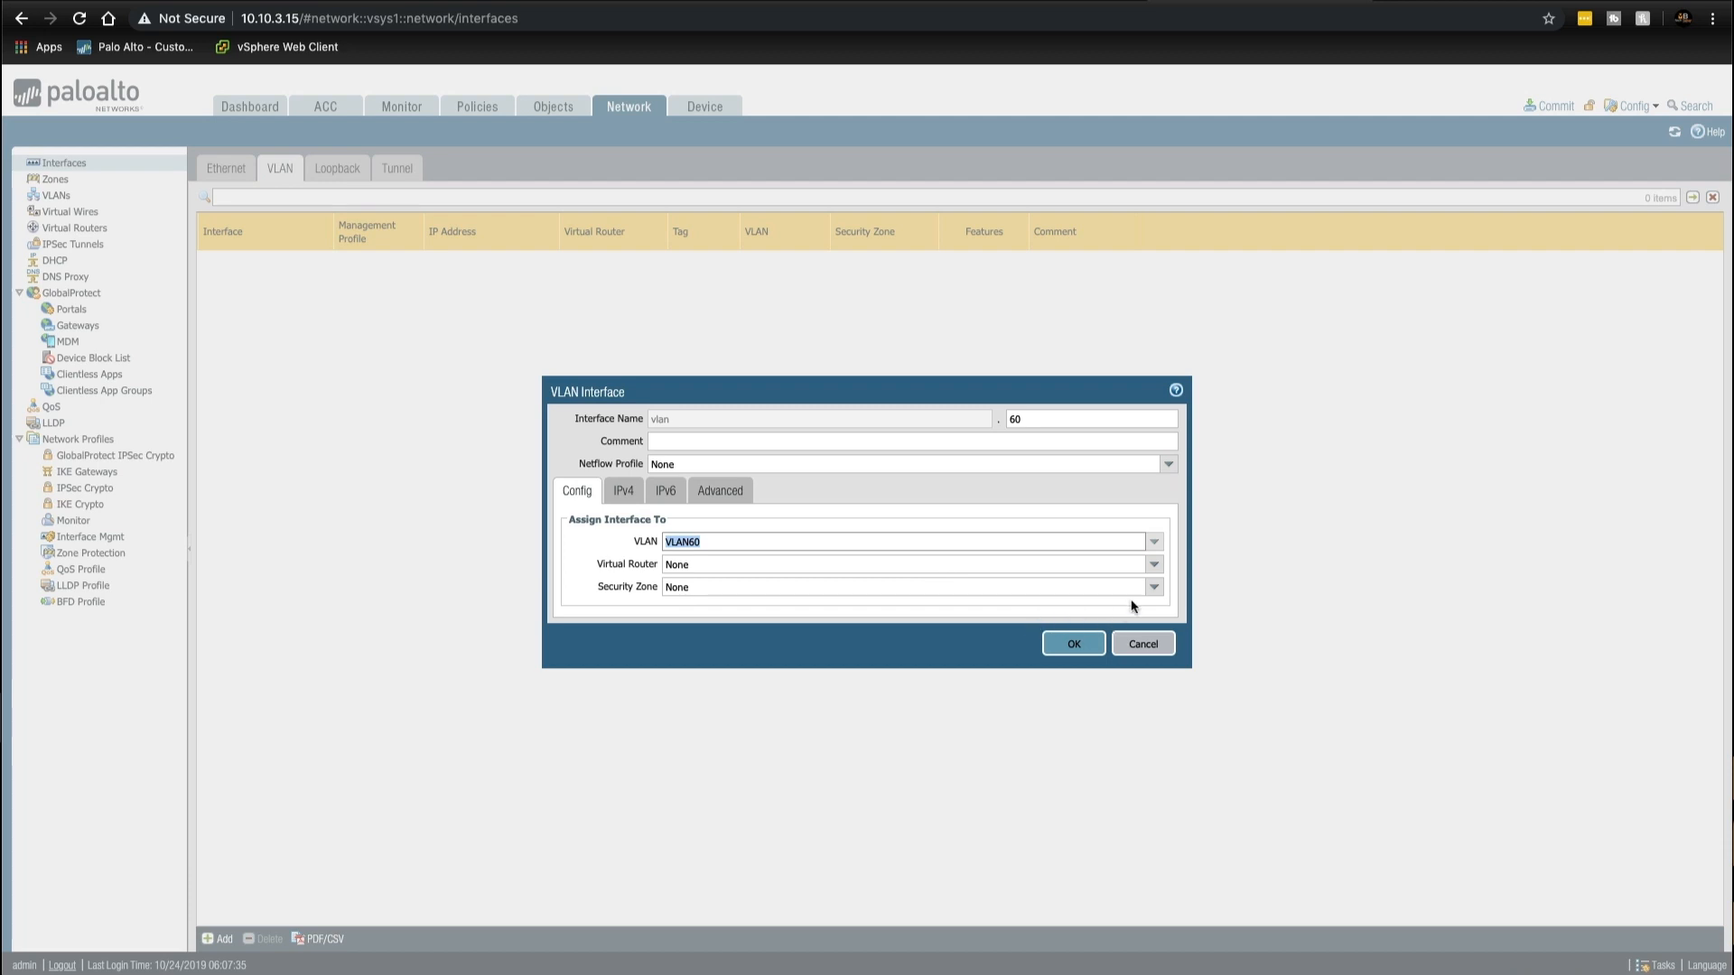
click(1154, 564)
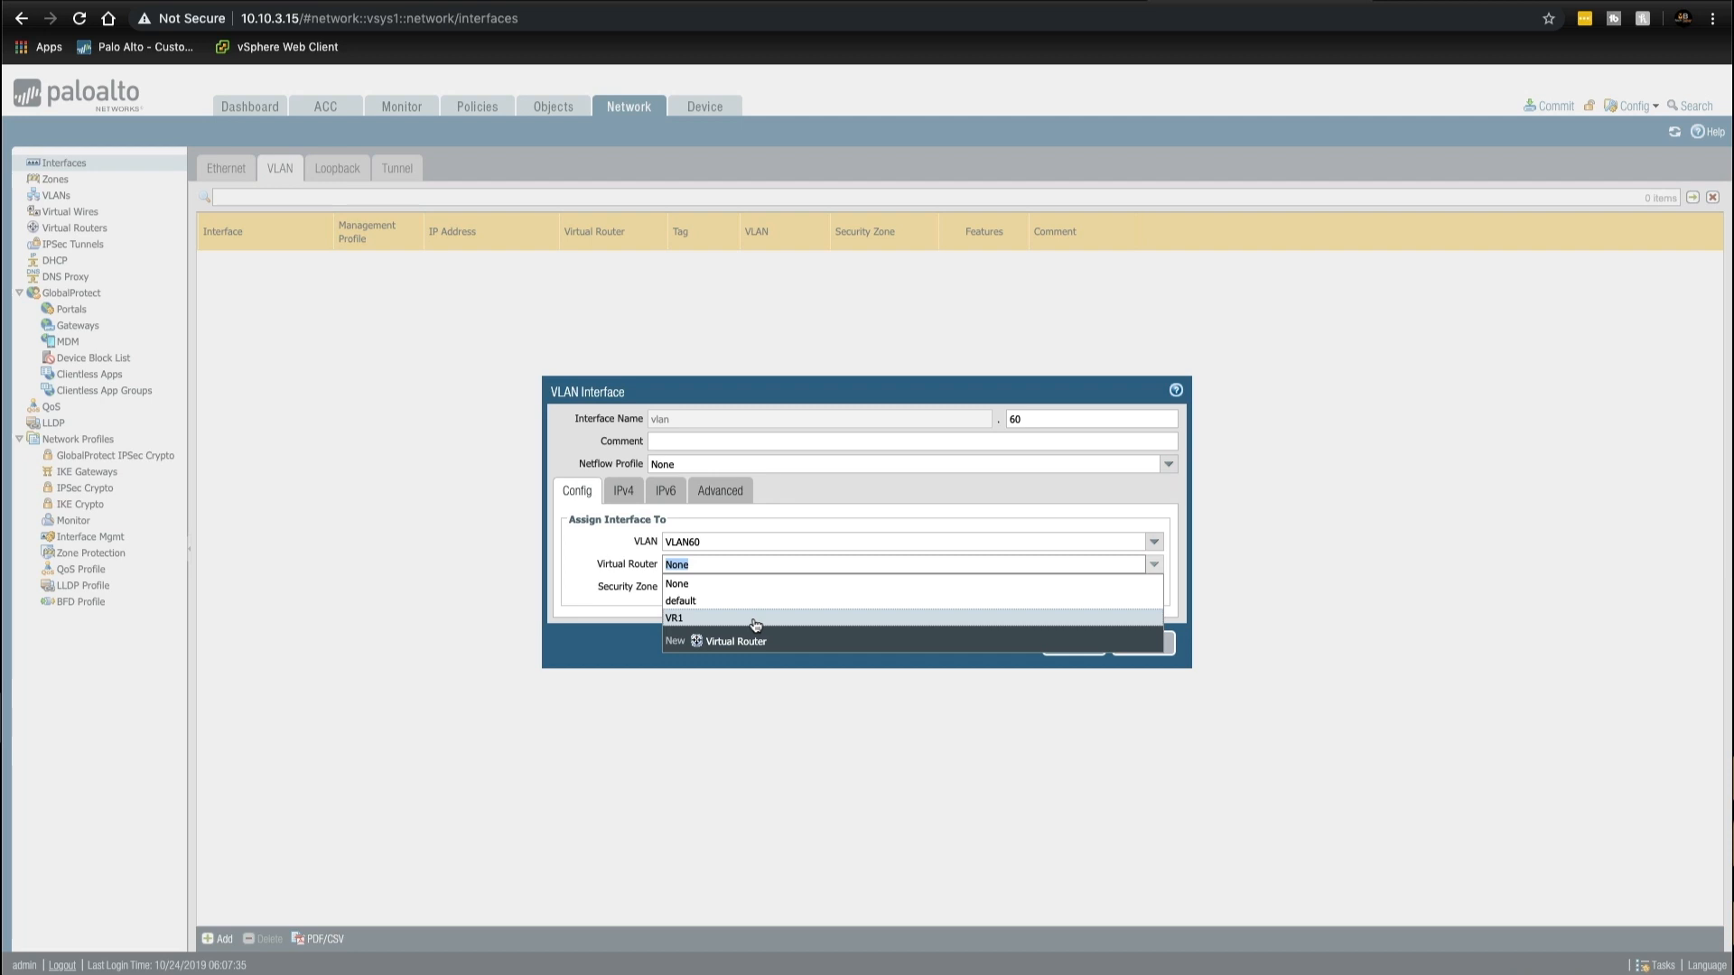
click(759, 619)
Step: Create a security zone named trust and assign the new VLAN interface to it
click(1153, 588)
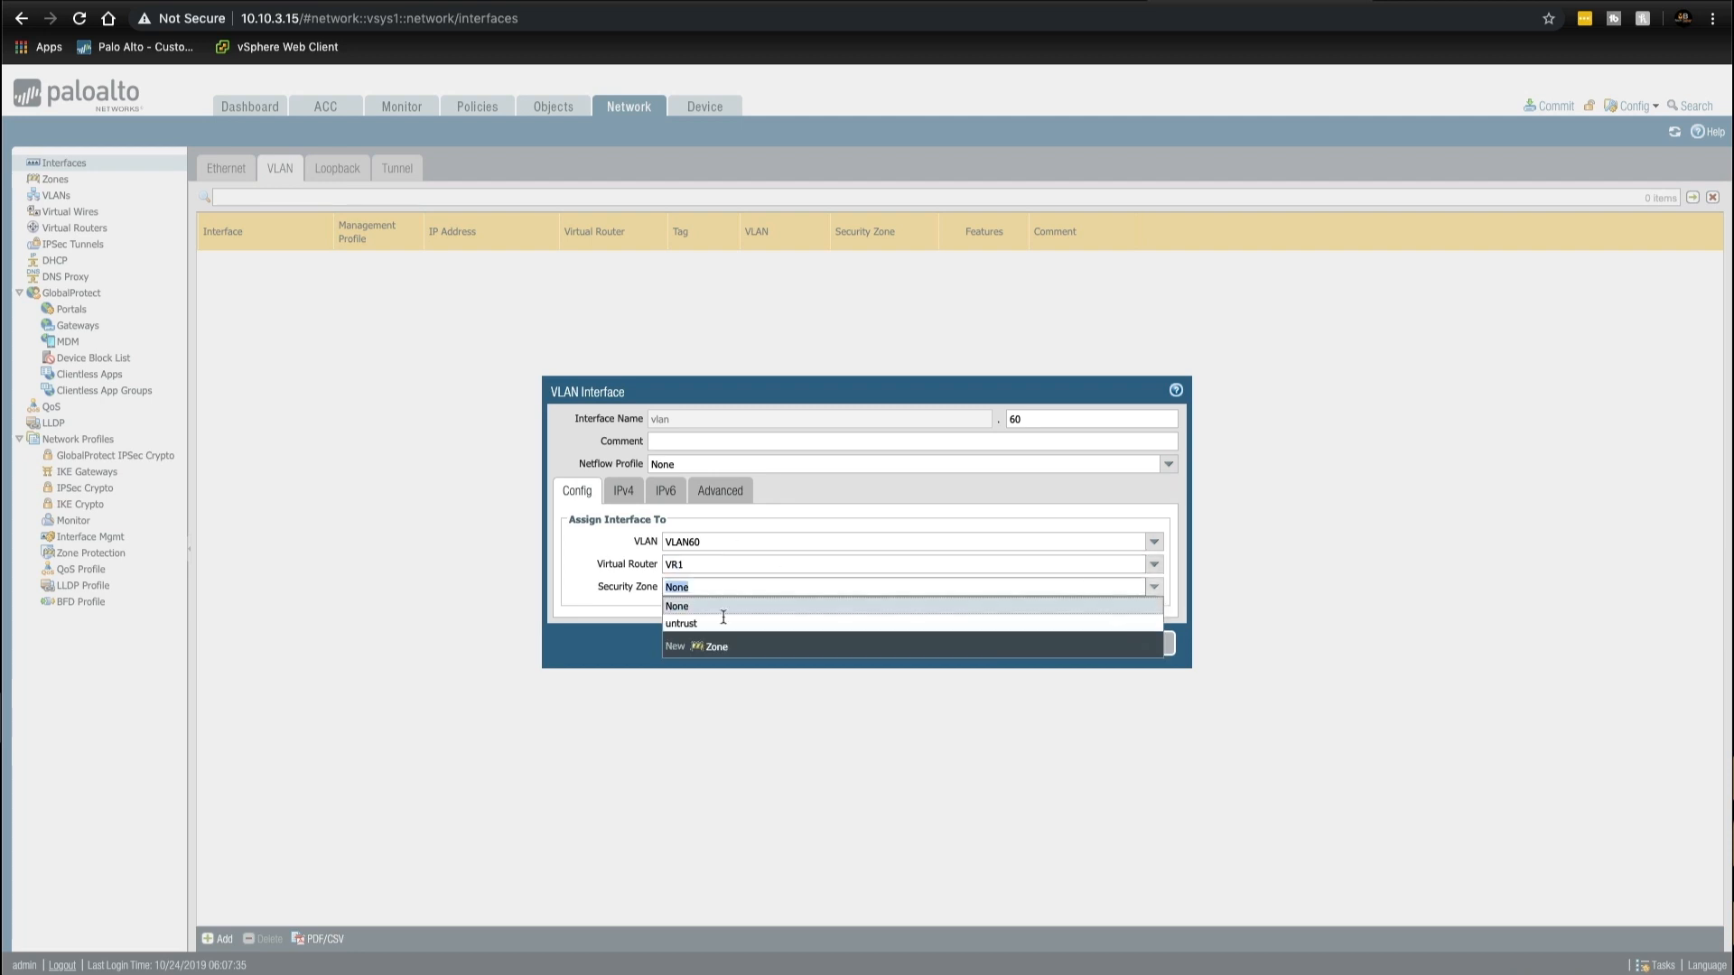
click(725, 646)
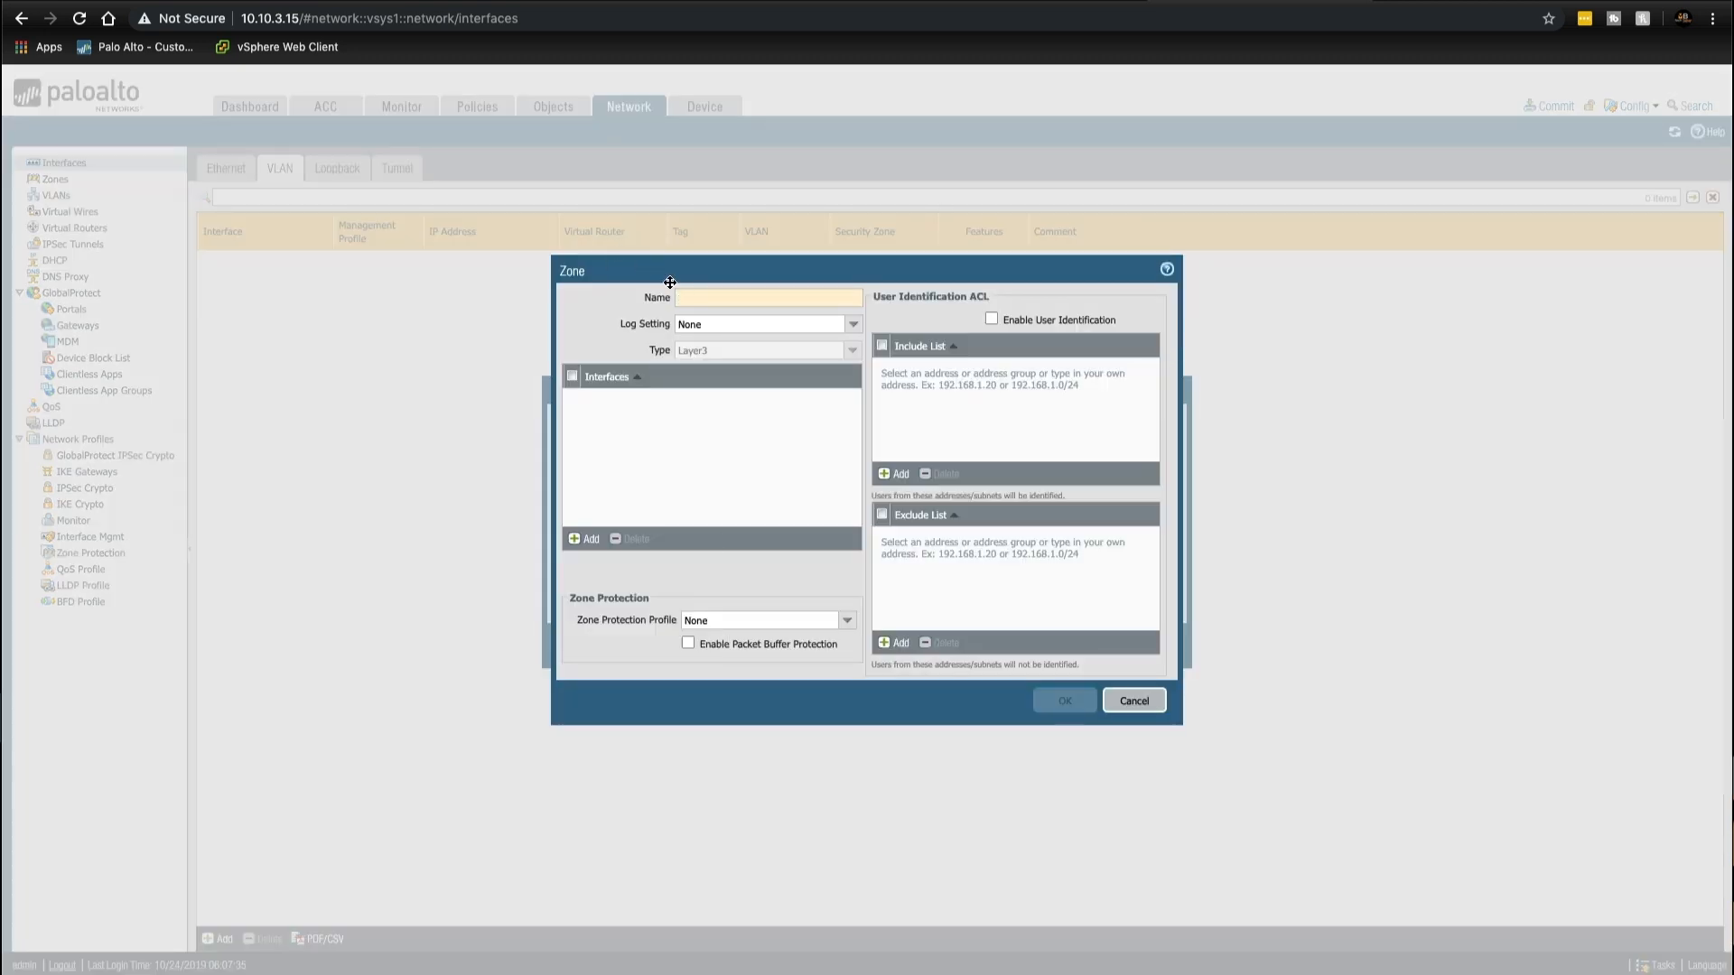
text(trust)
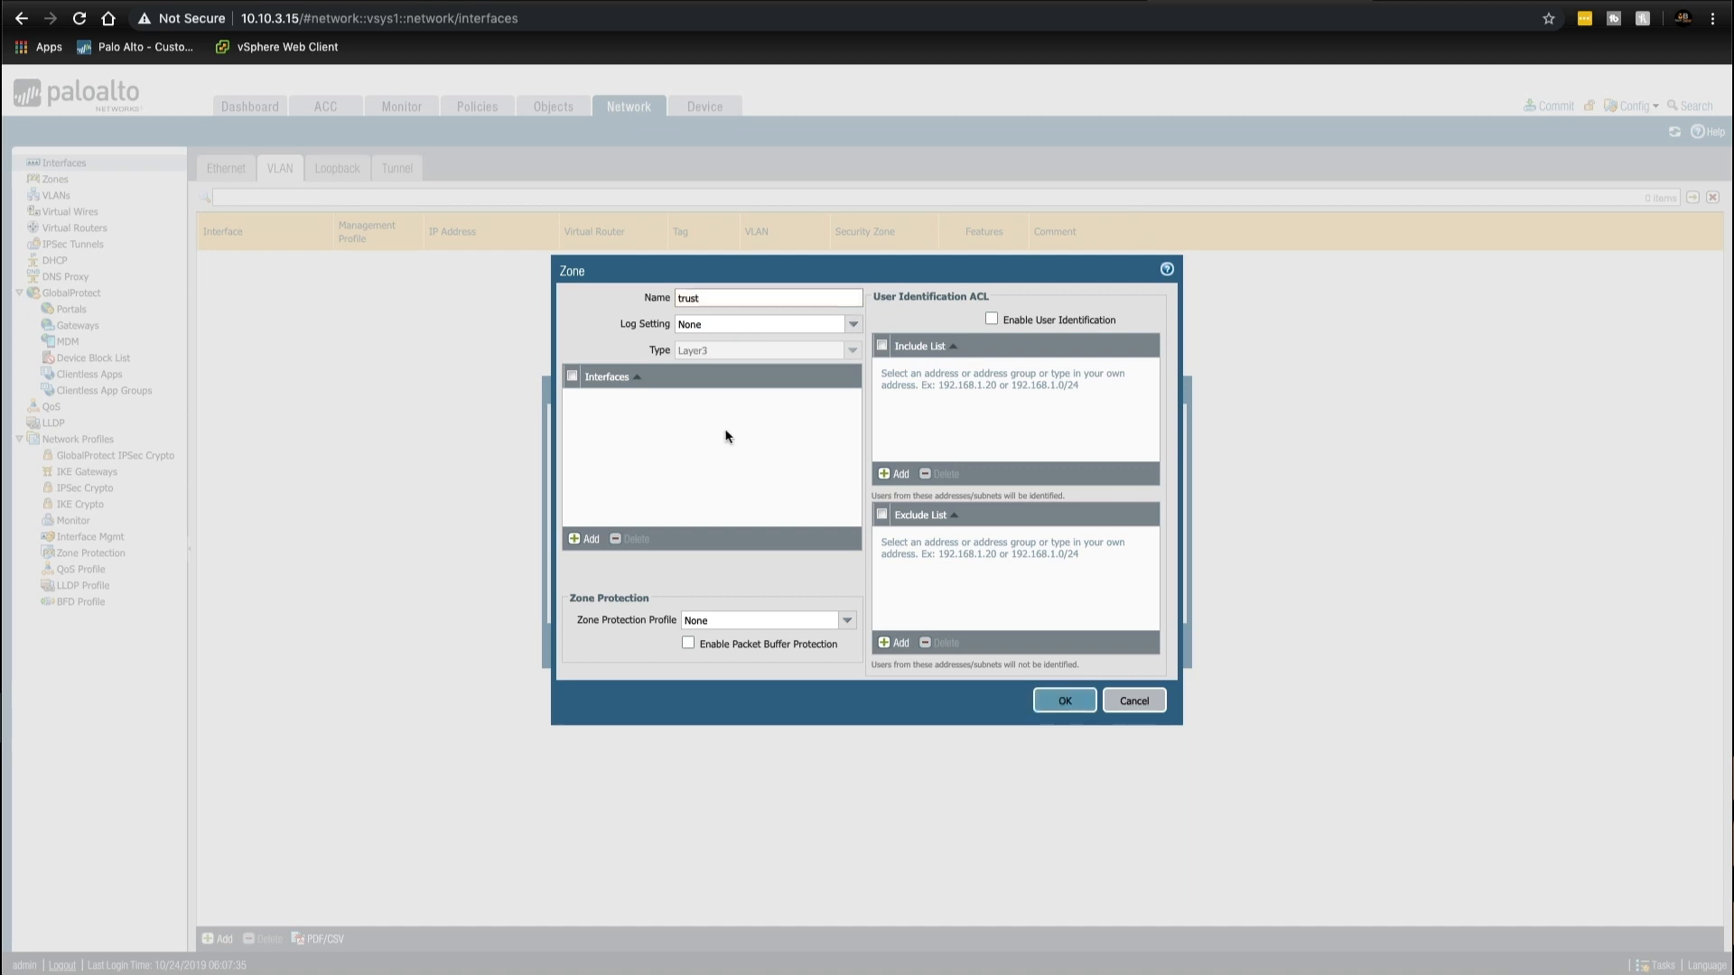
click(1059, 704)
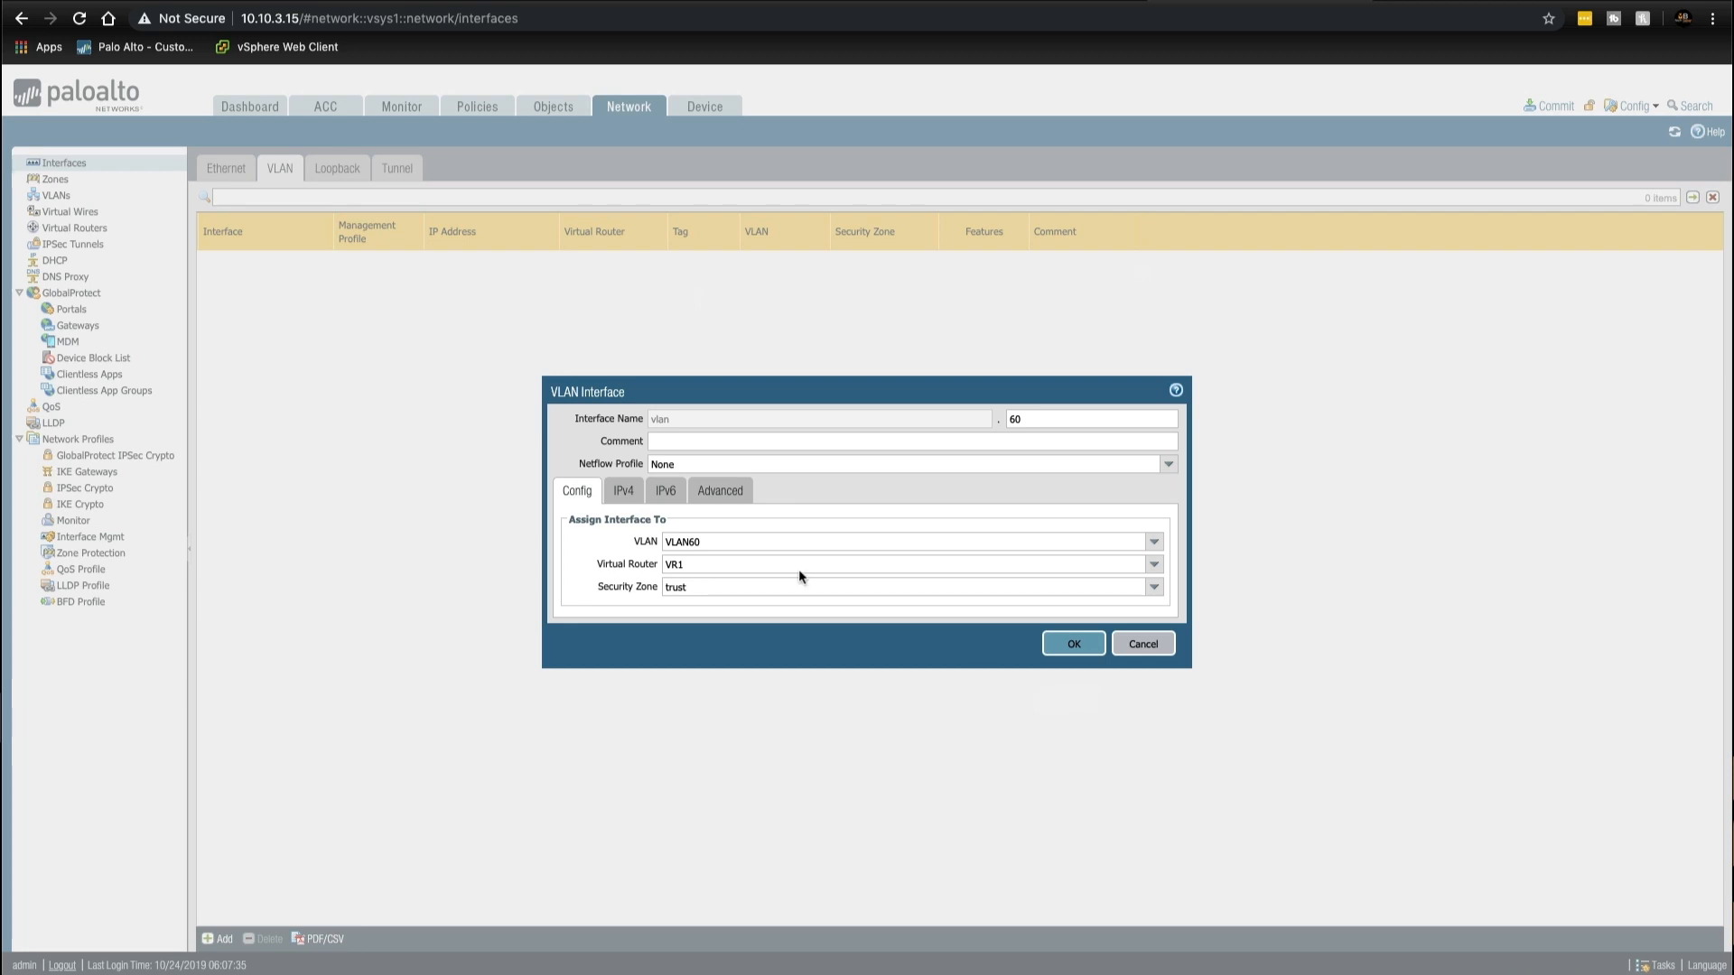
Step: Give the VLAN interface the static IPv4 address 172.16.60.254/24 and save it
click(624, 490)
click(578, 664)
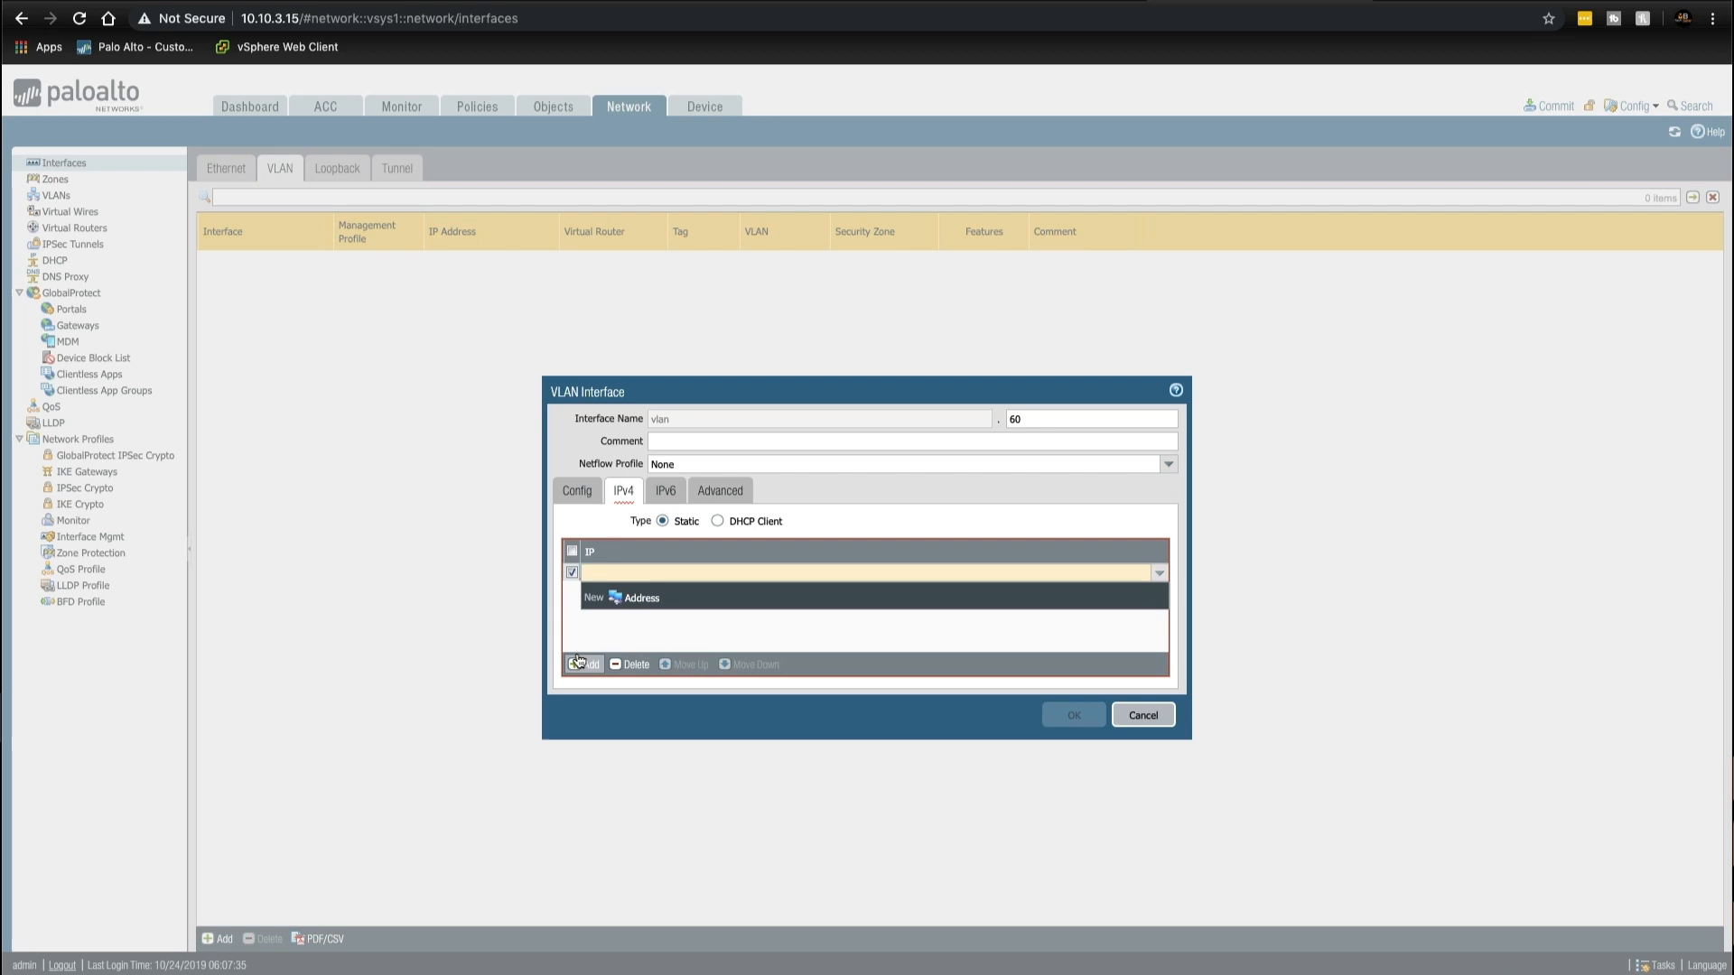
text(172.16.60.254/24)
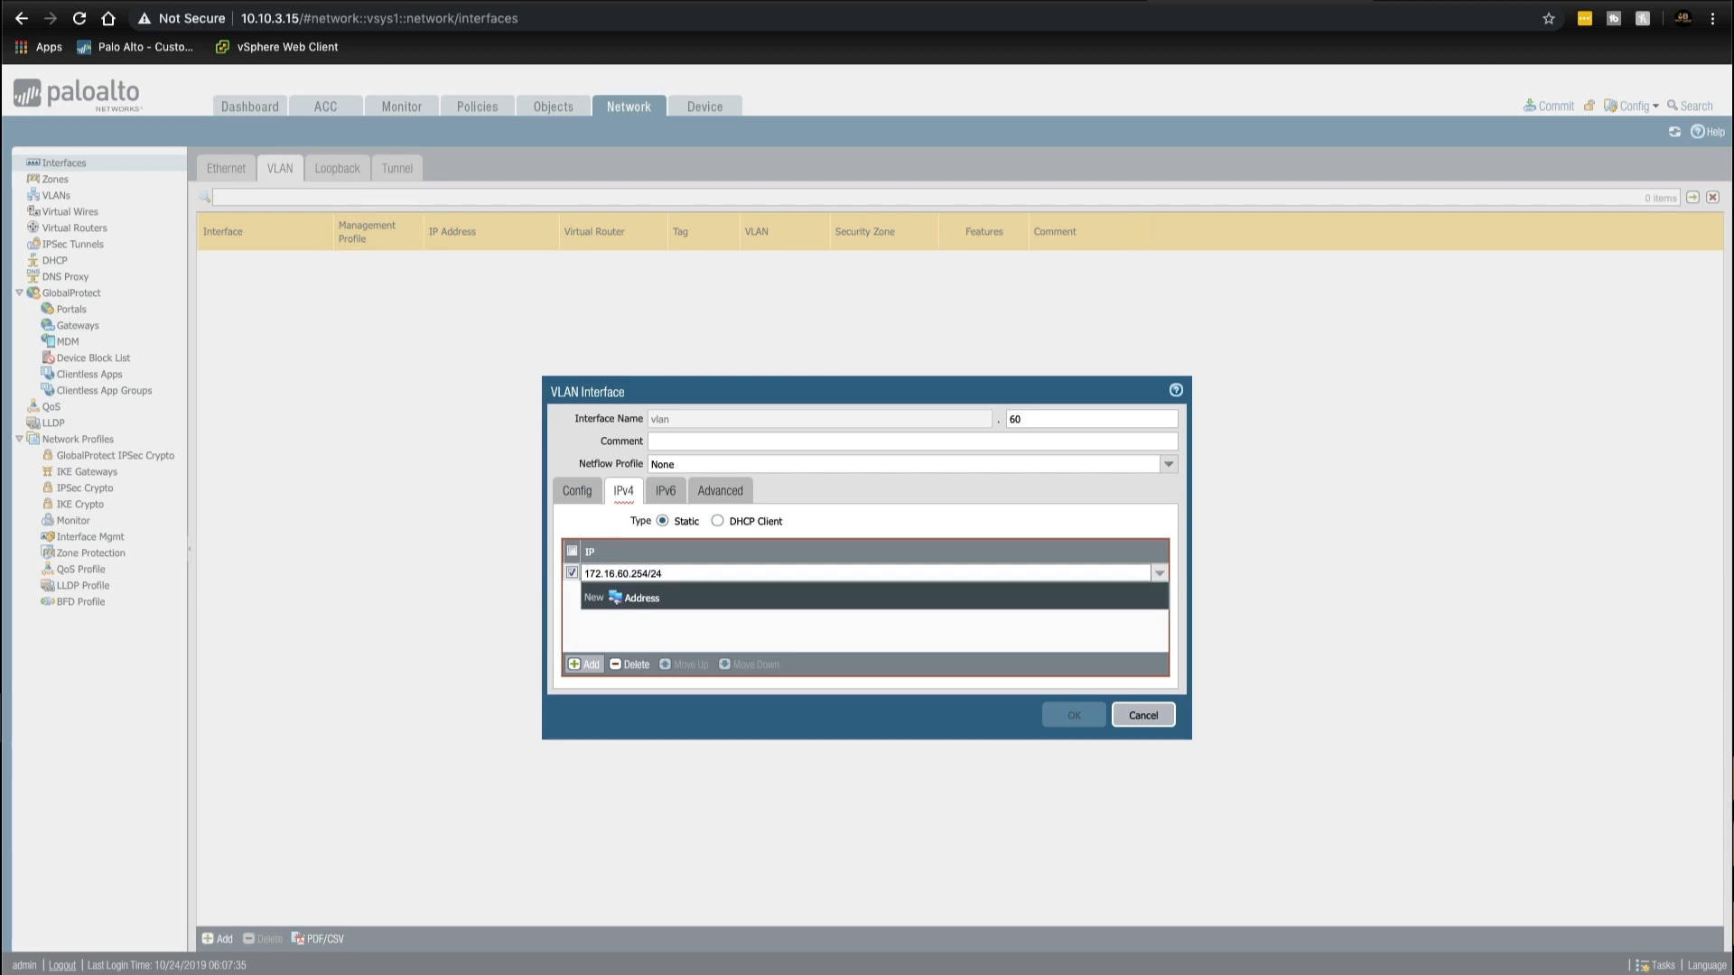
click(926, 648)
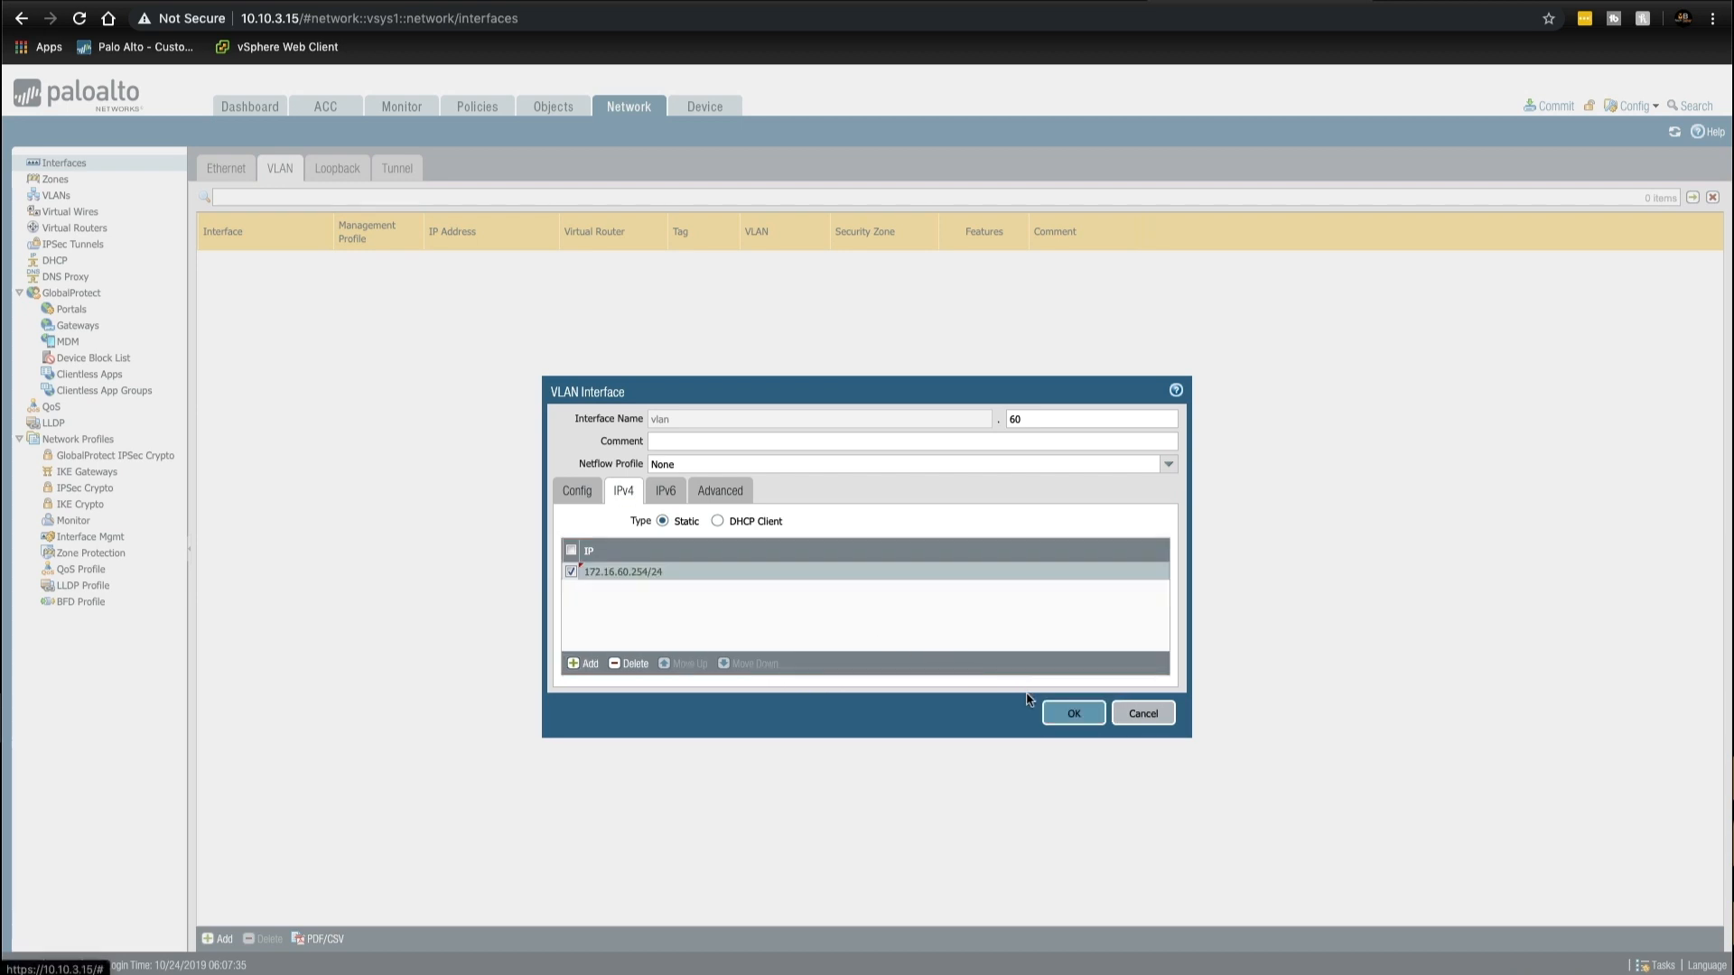
click(1070, 716)
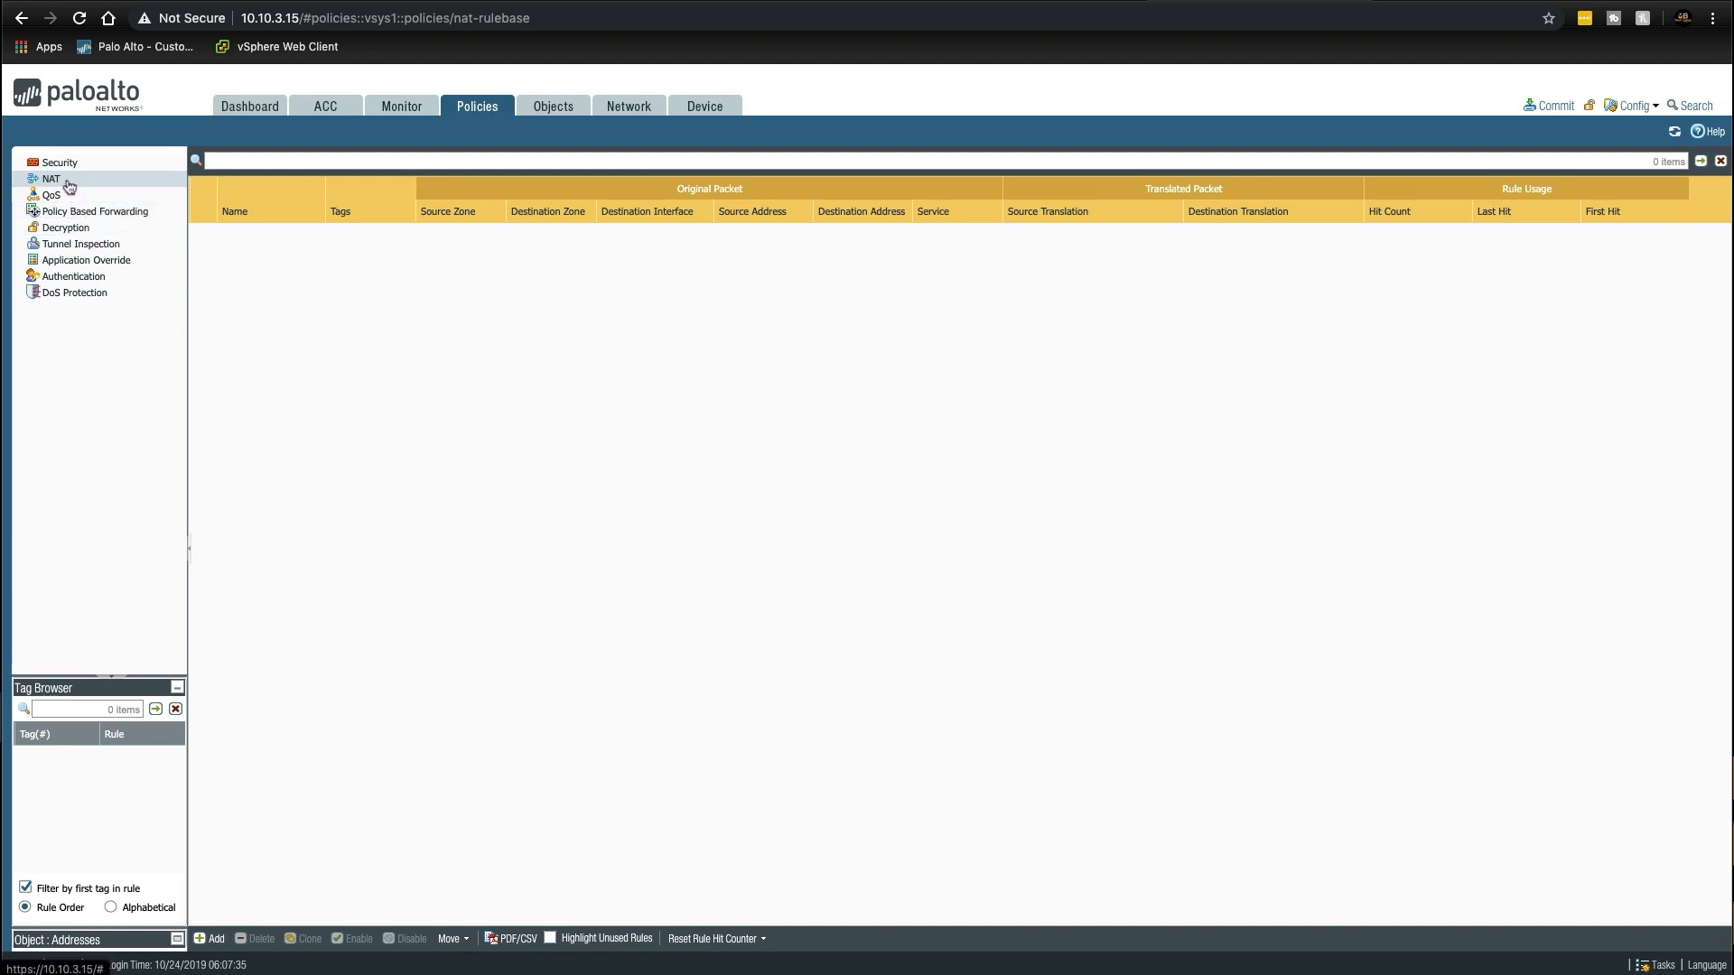
Step: Add a NAT policy rule named Outbound NAT with trust as its source zone
click(211, 938)
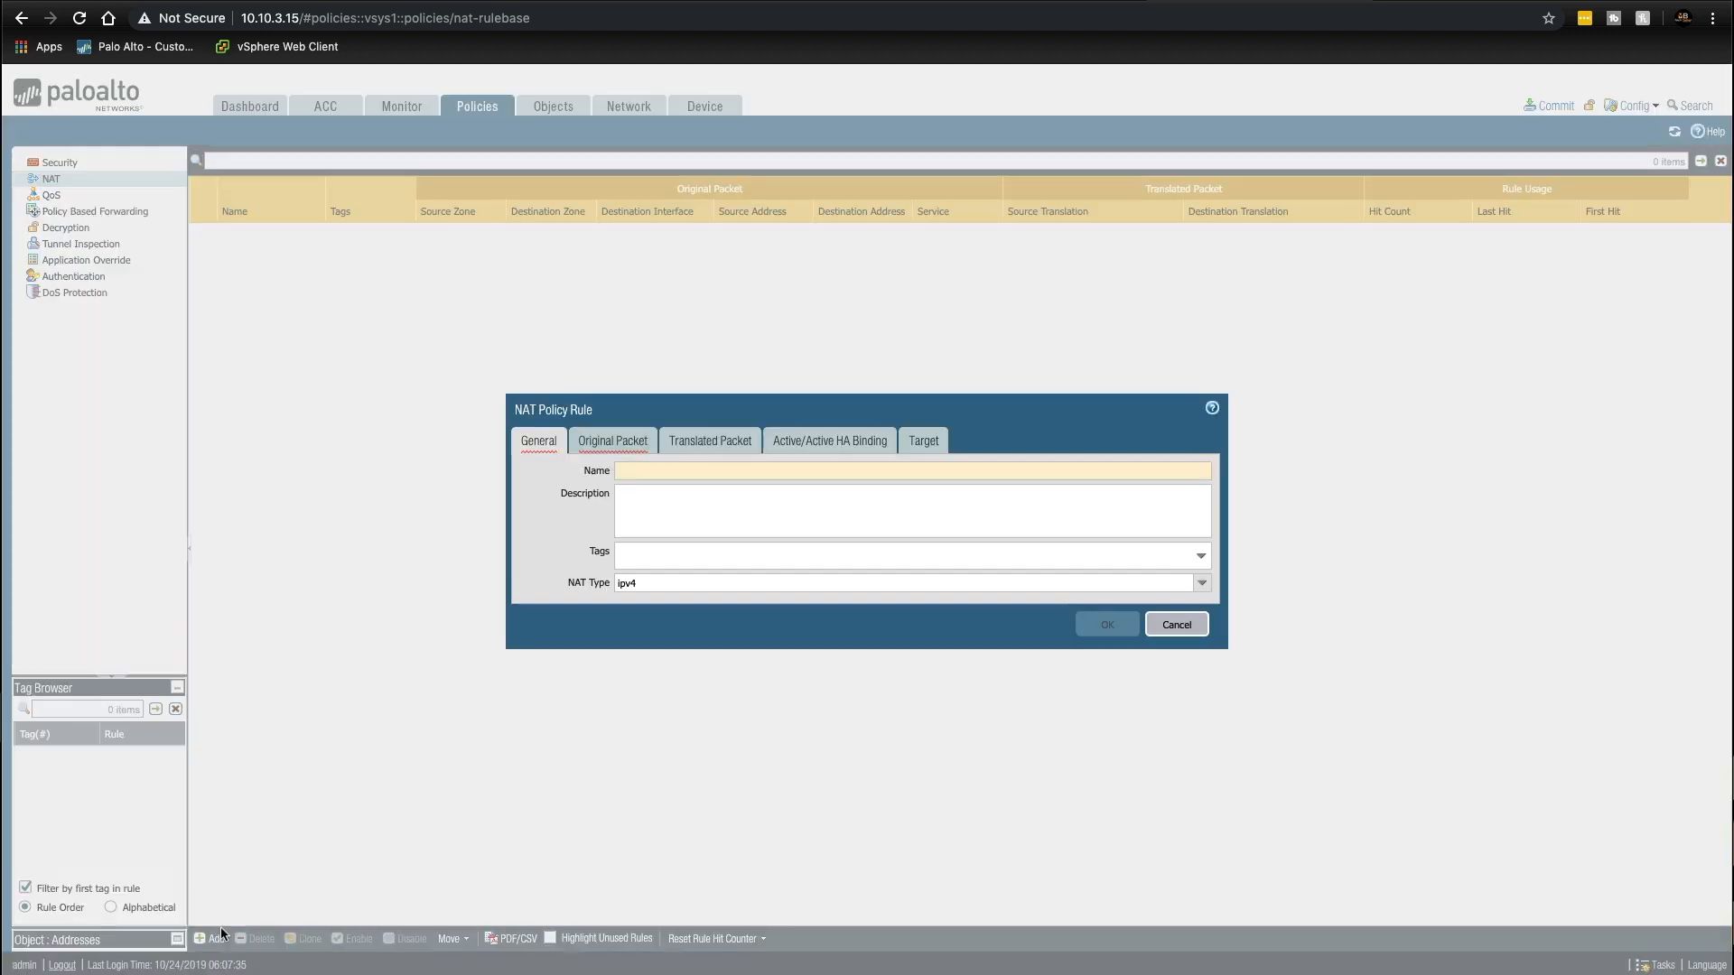
text(Outbound NAT)
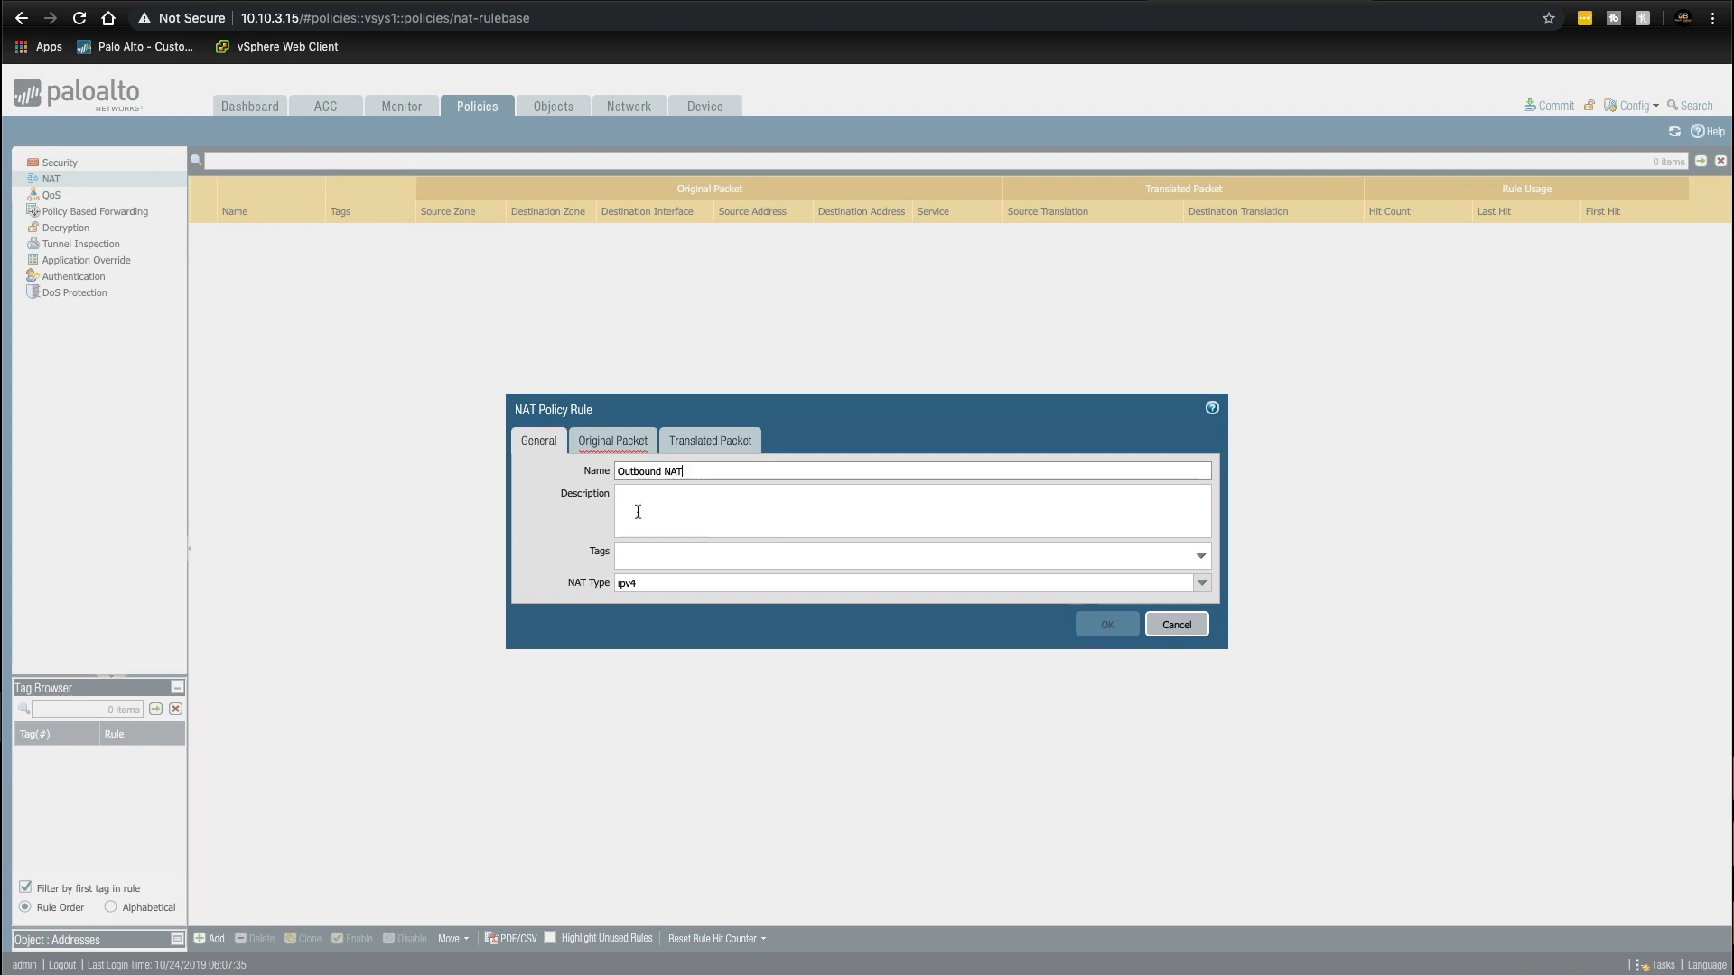
click(613, 443)
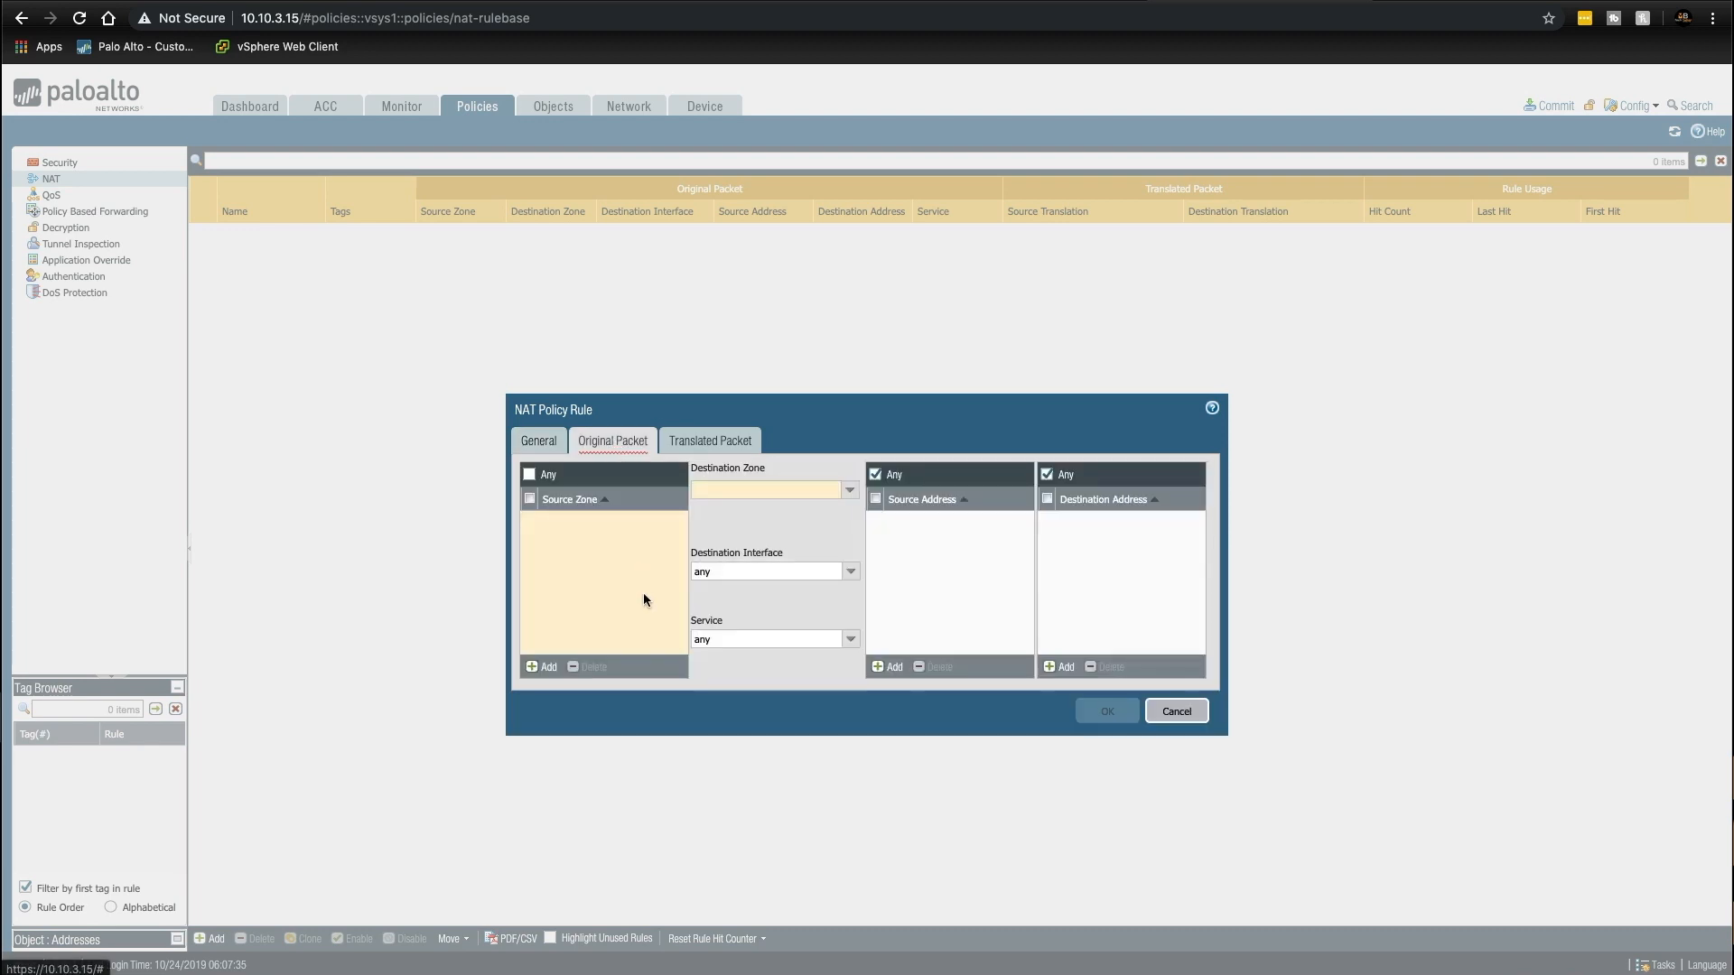
click(542, 669)
click(573, 543)
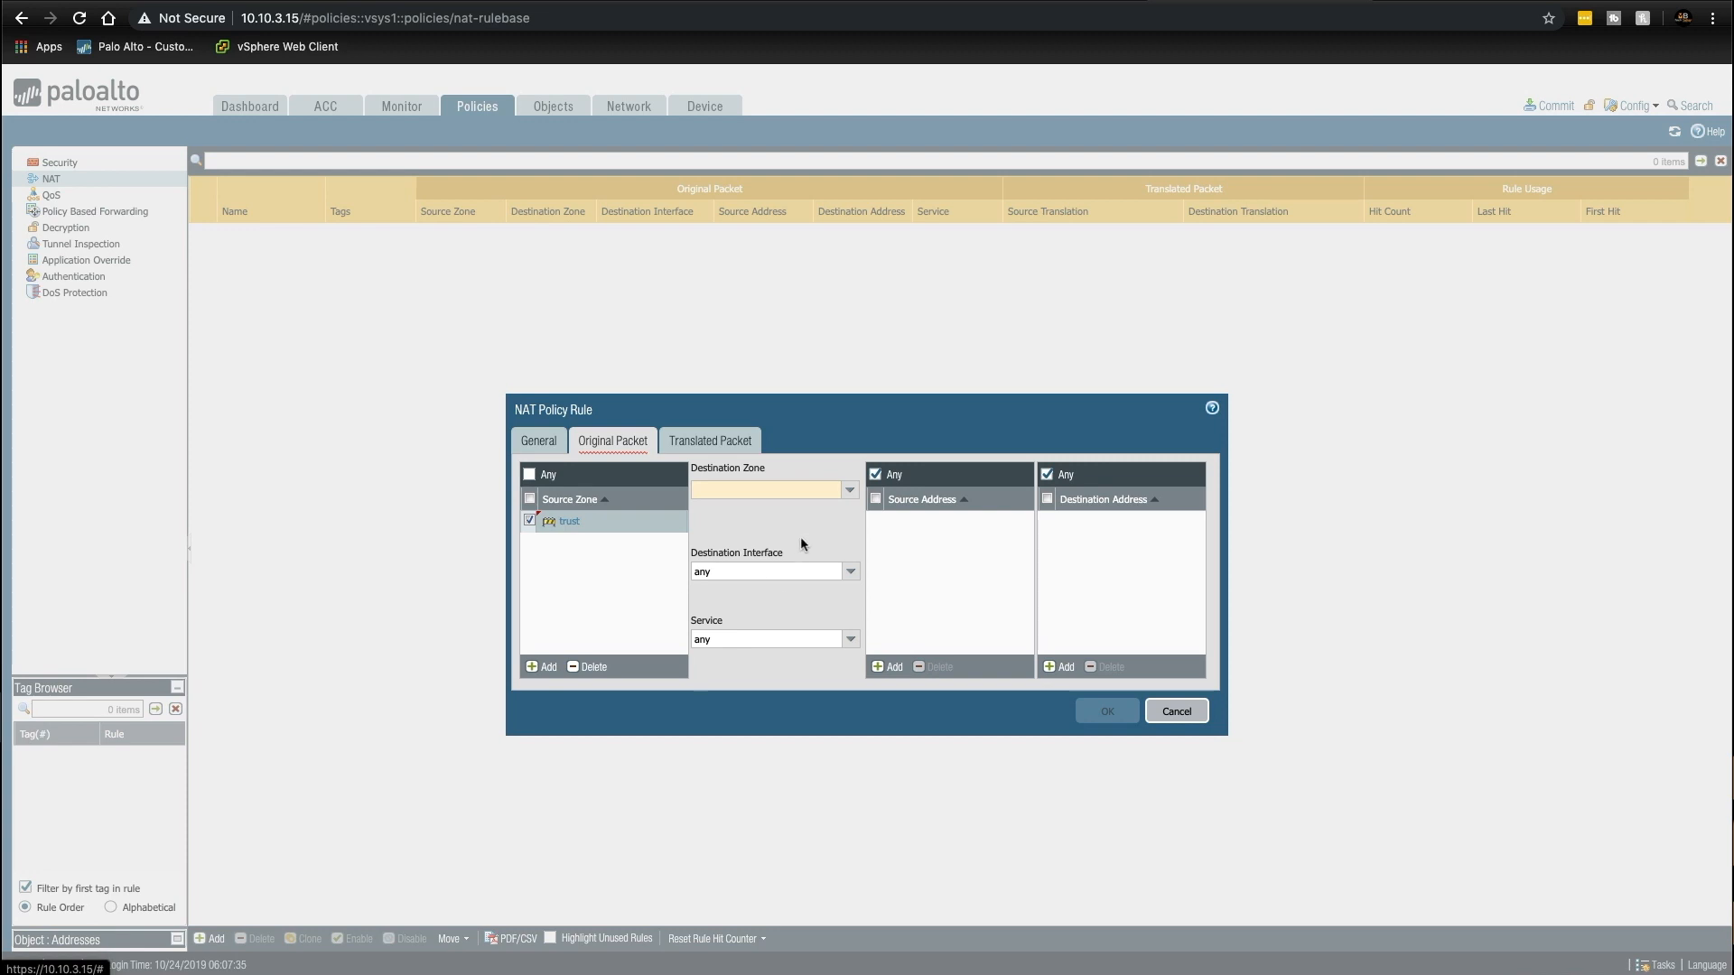
Step: Set the NAT rule's destination zone to untrust and its destination interface to ethernet1/1
click(848, 492)
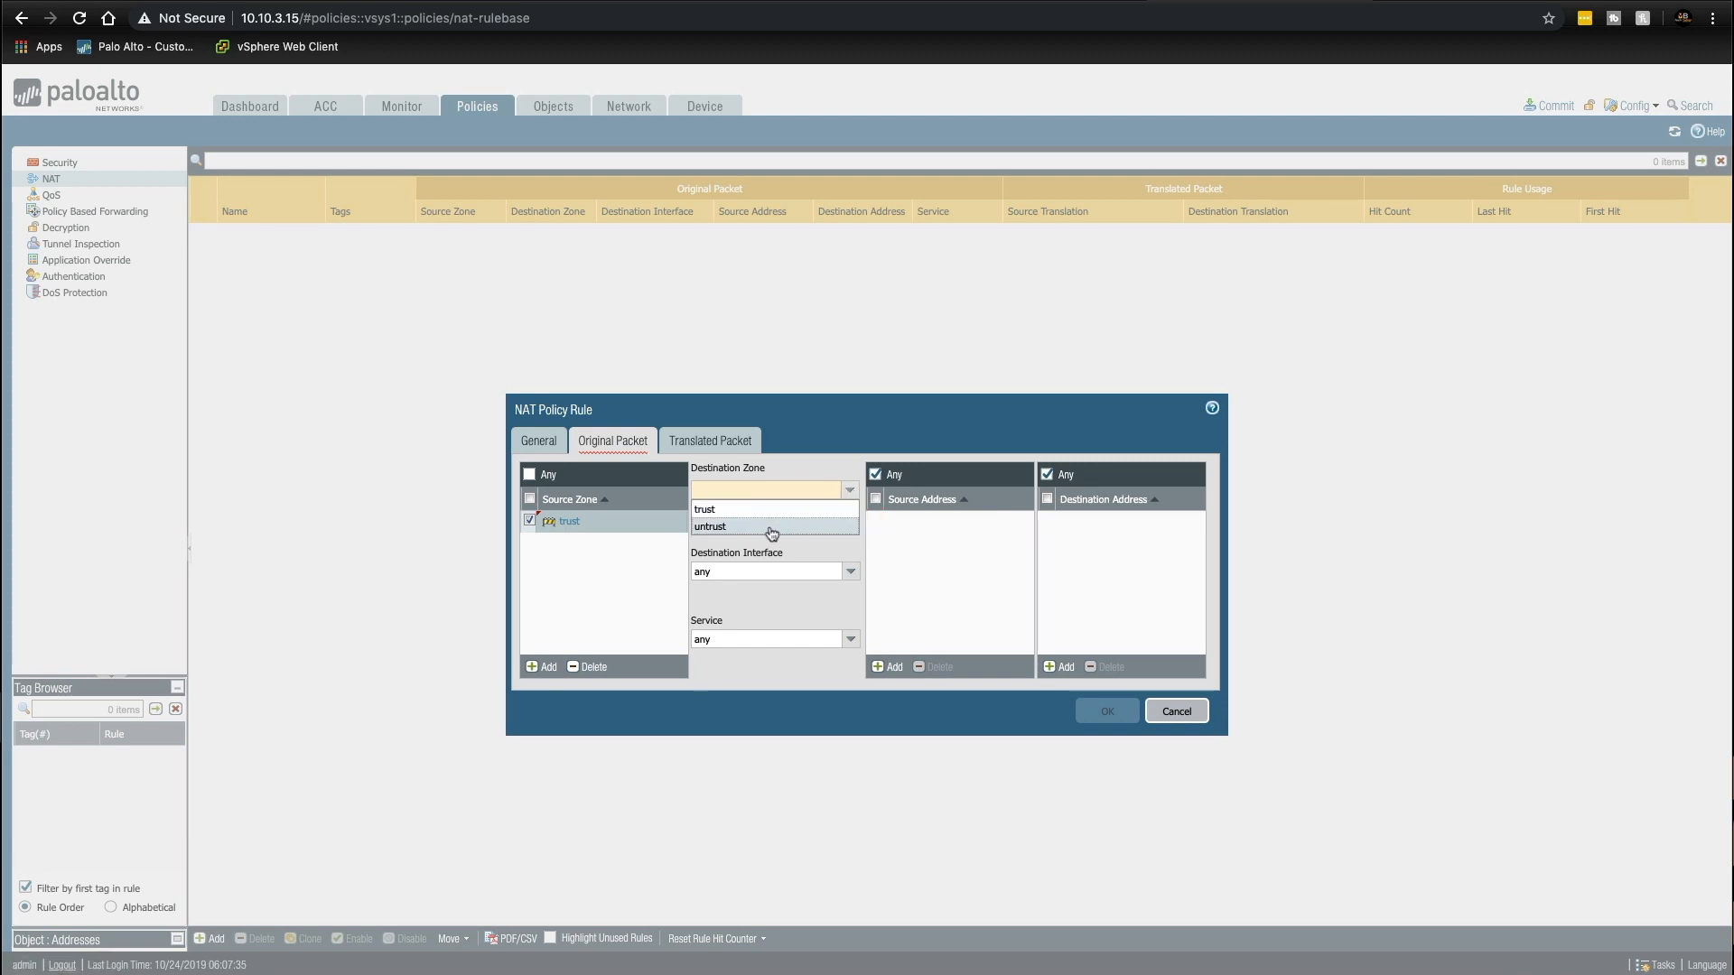
click(765, 527)
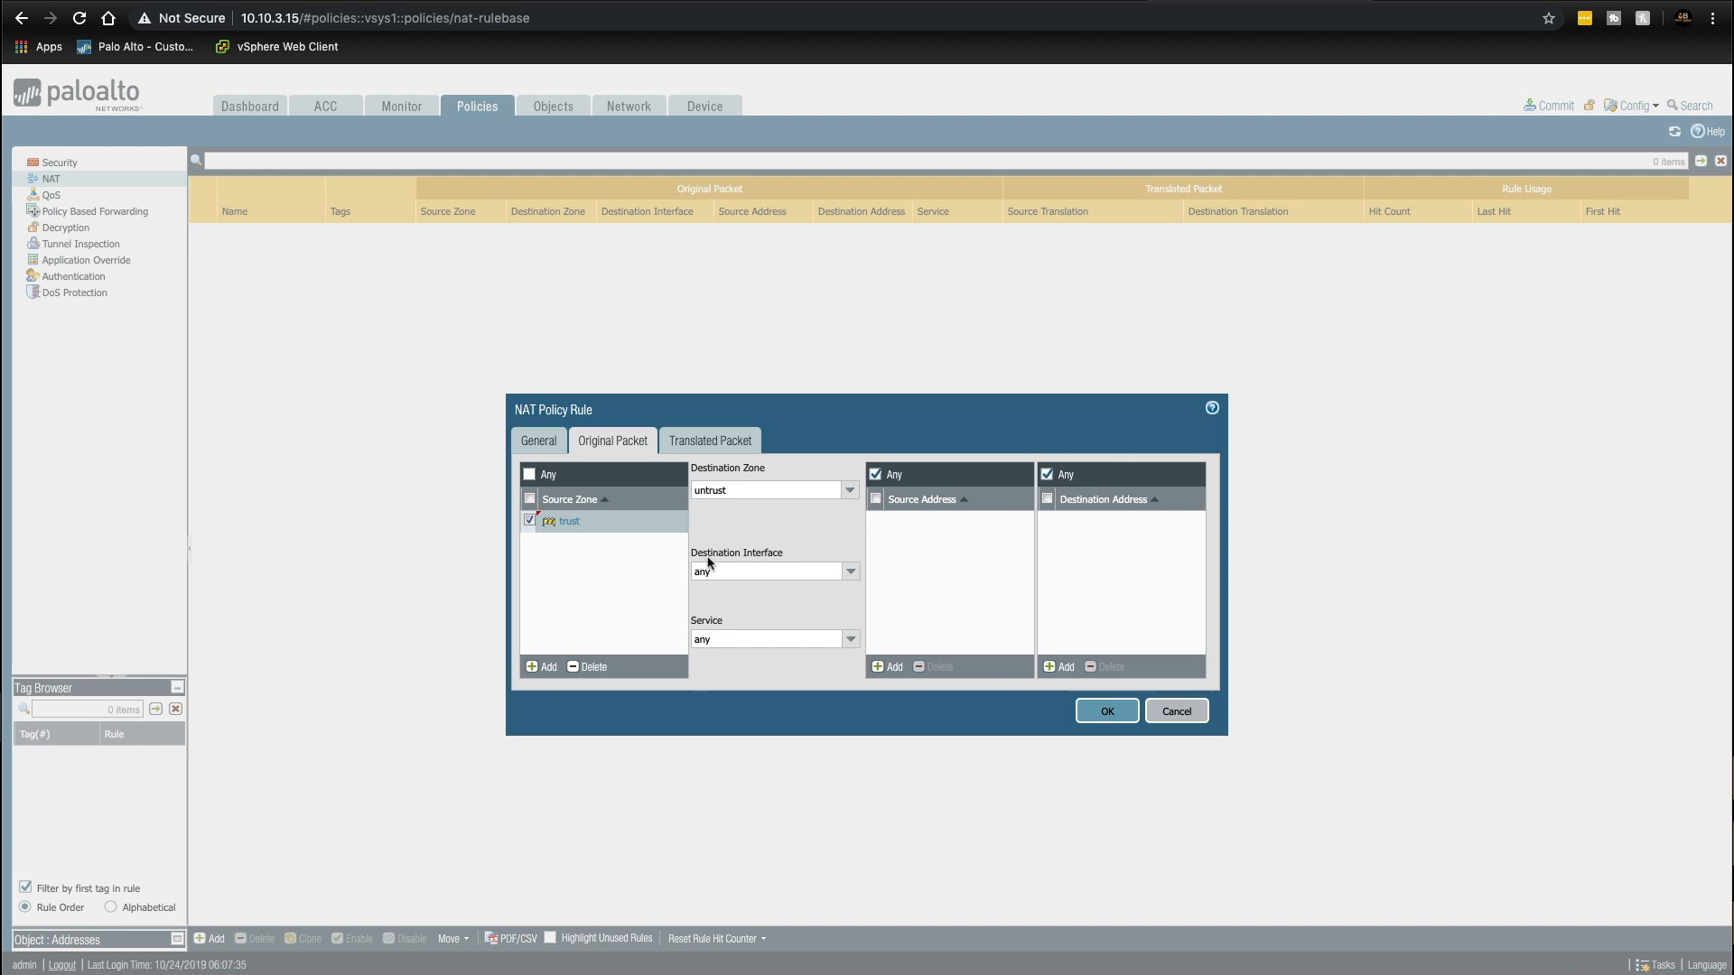
click(851, 572)
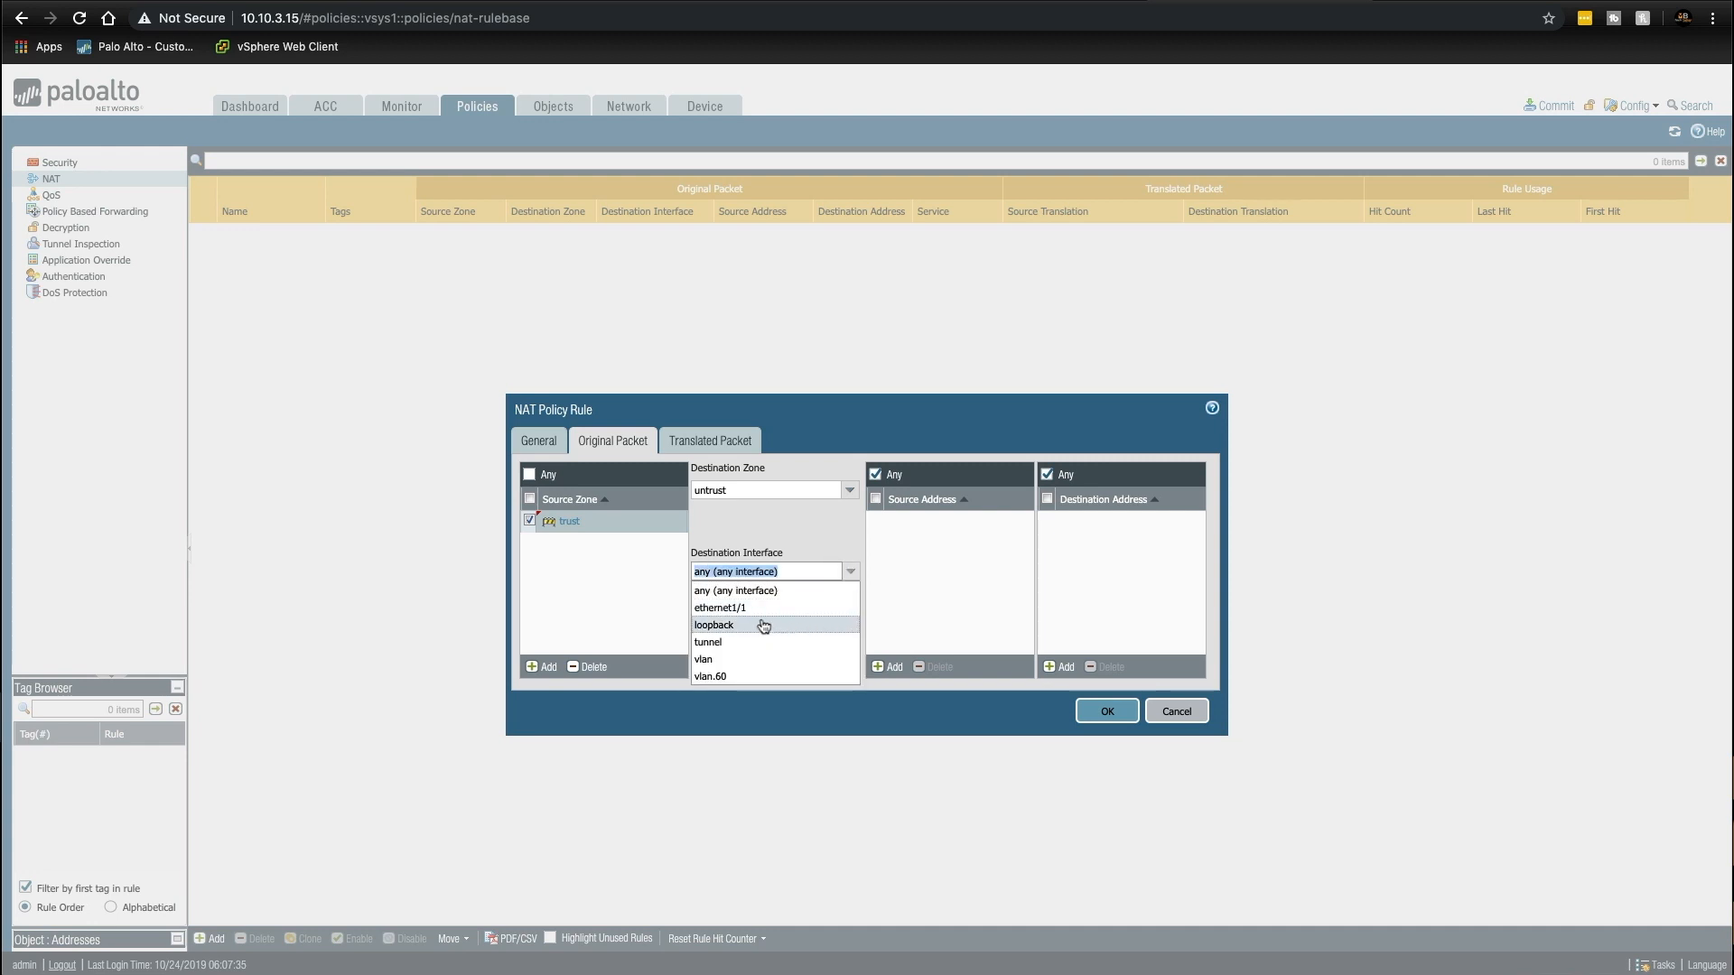
click(758, 608)
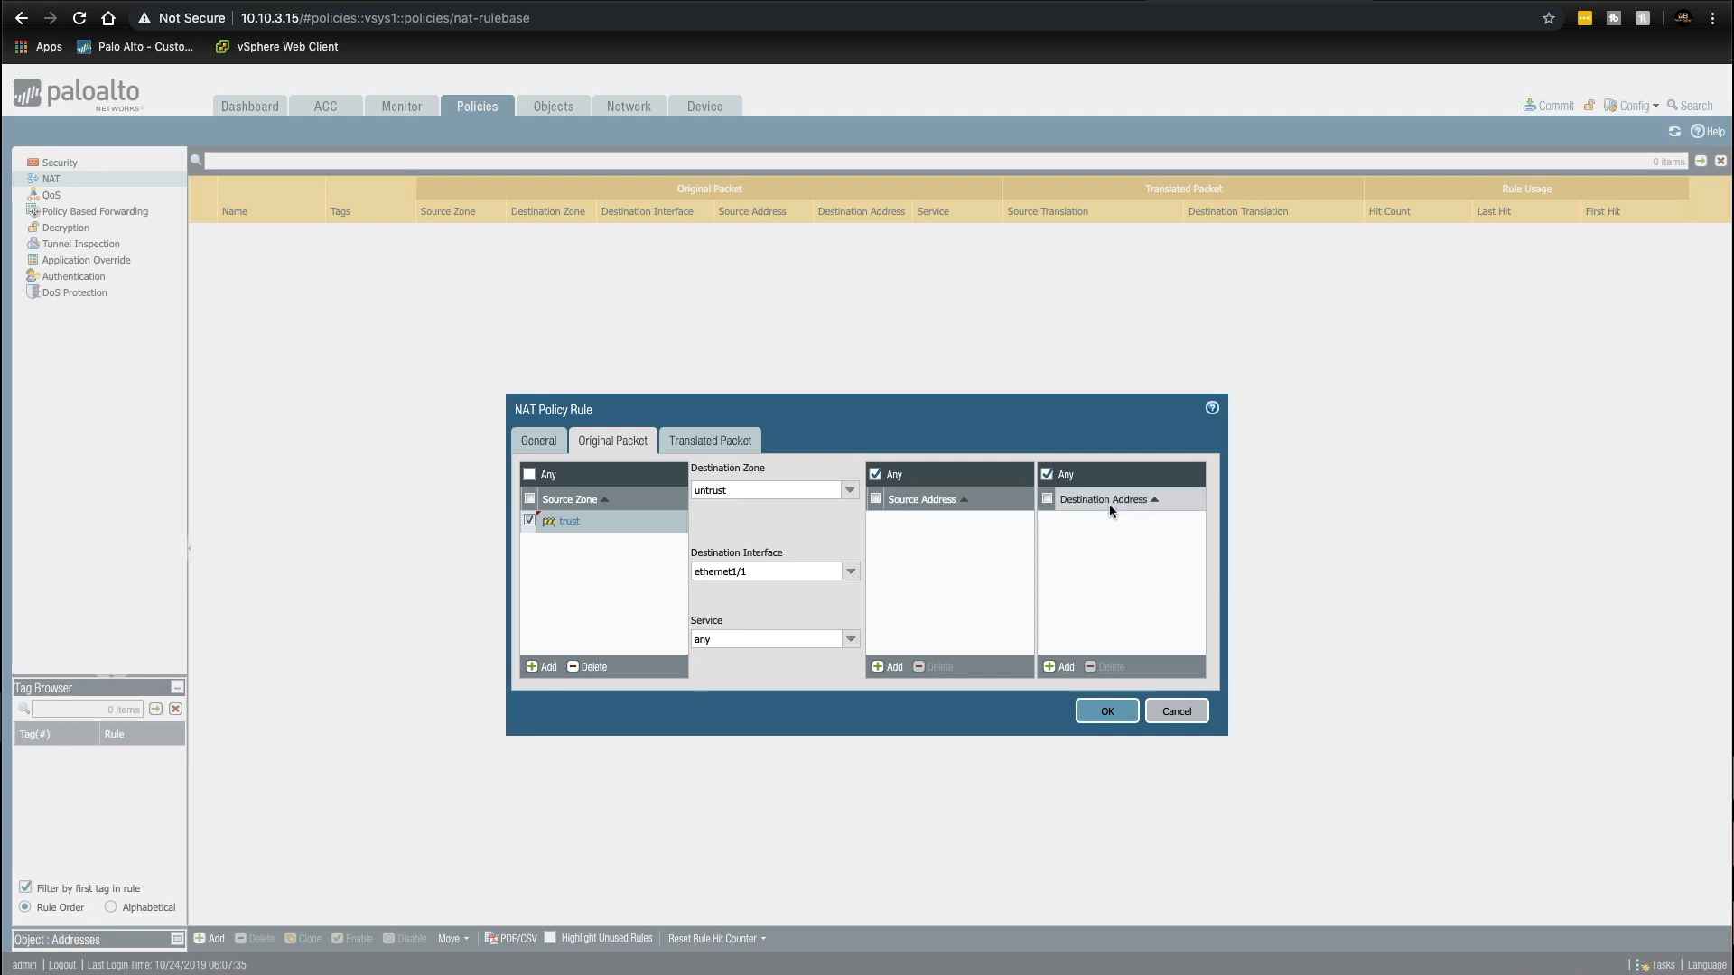
Step: Set the NAT rule's source address translation to Dynamic IP And Port with the Interface Address type
click(733, 450)
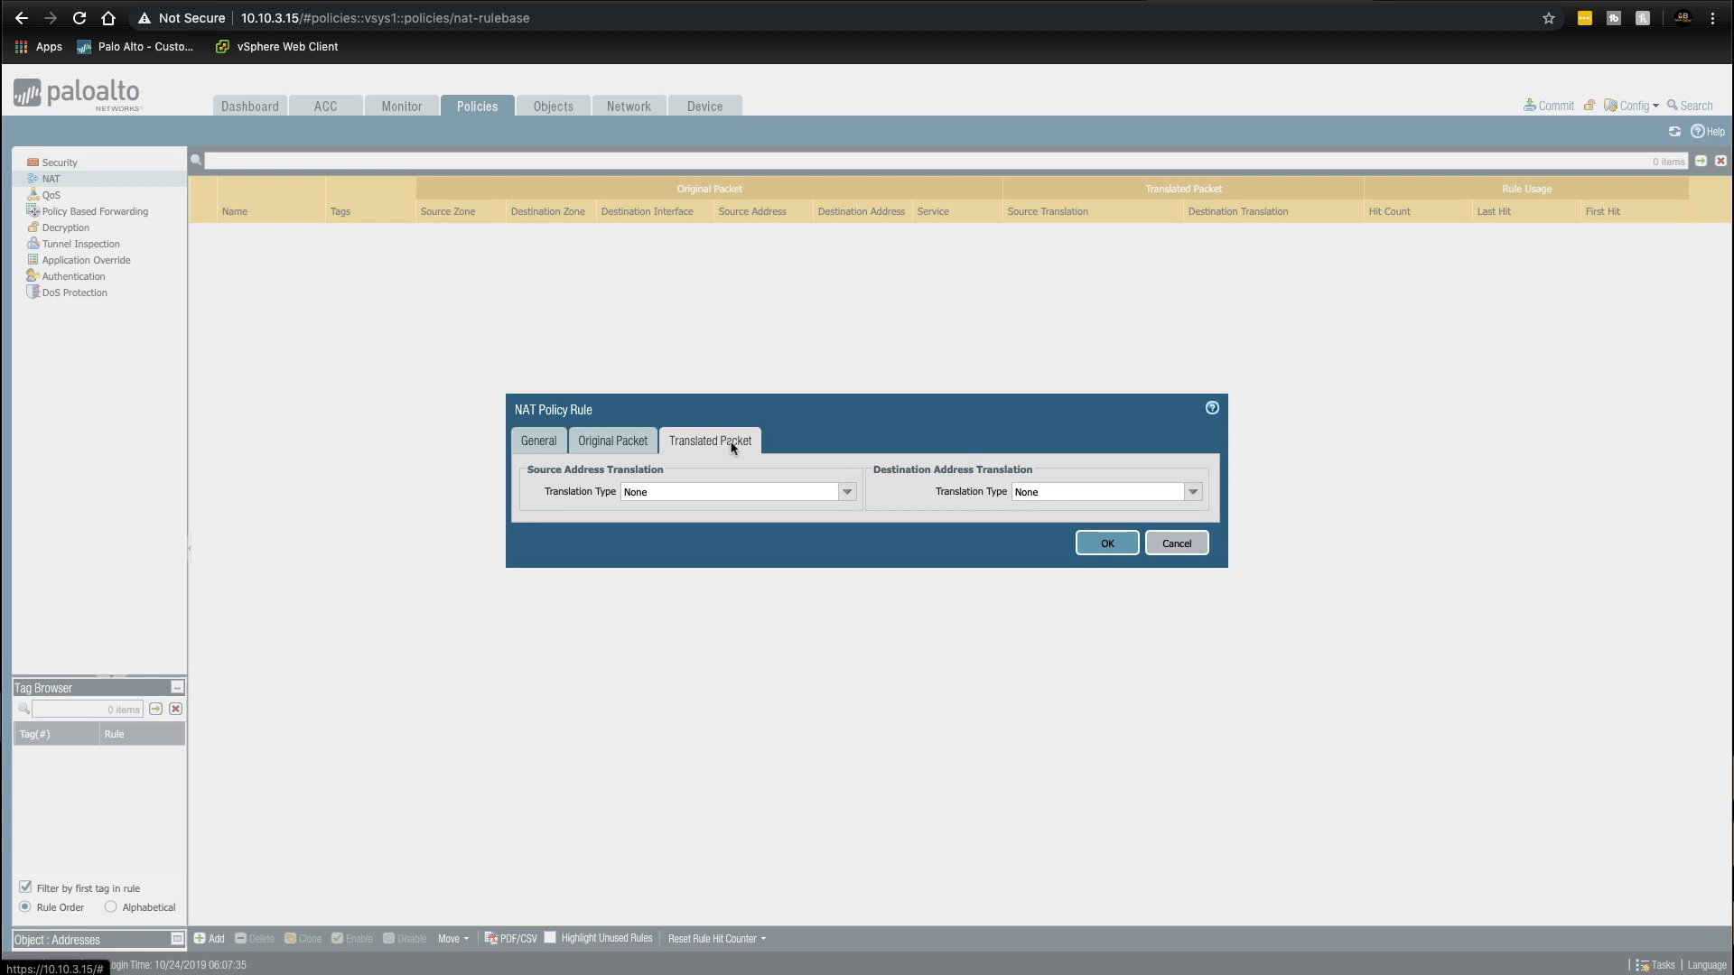
click(845, 492)
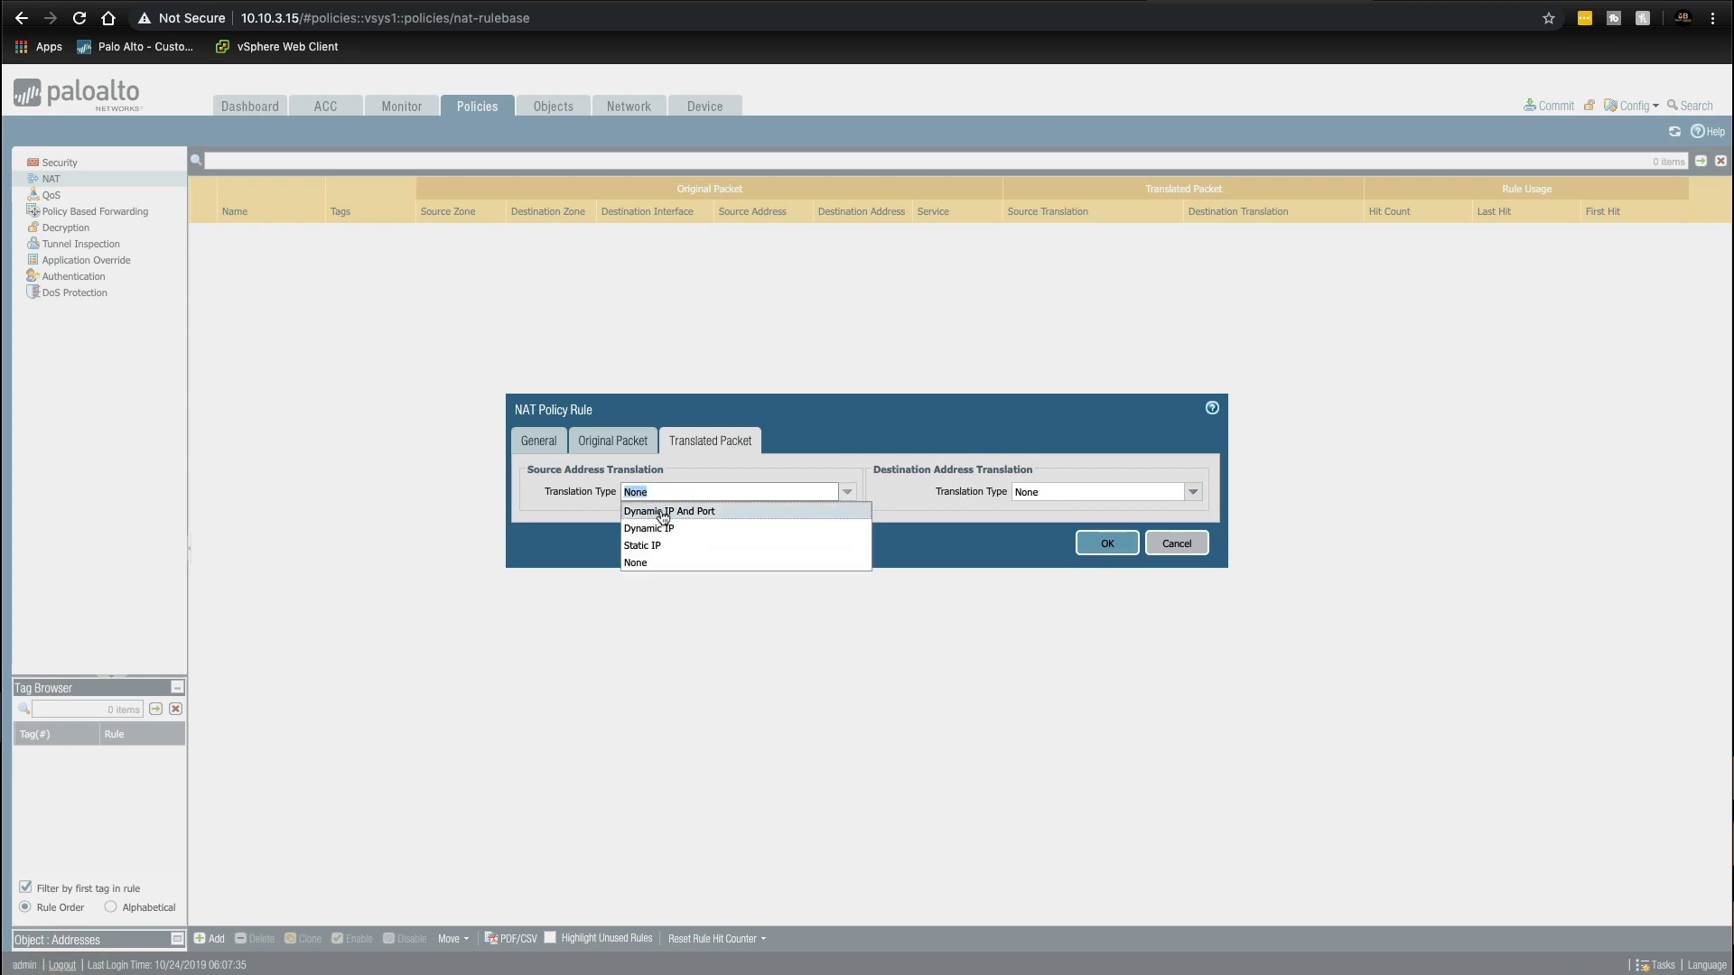
click(666, 508)
click(683, 600)
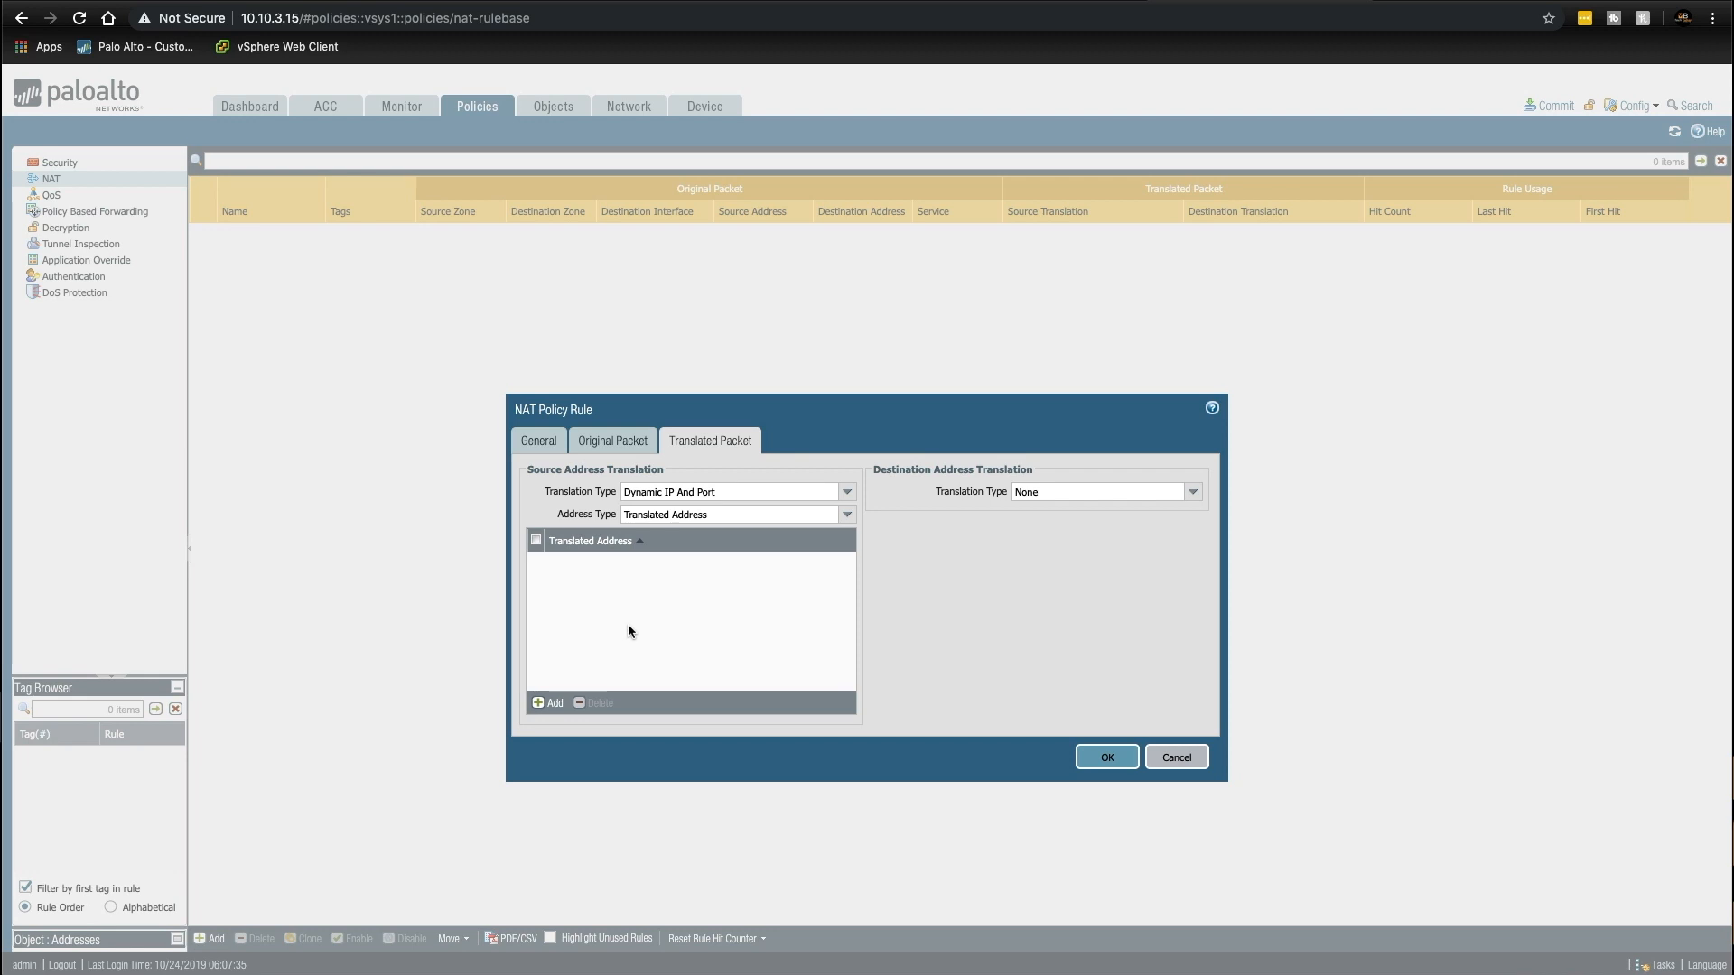
click(847, 513)
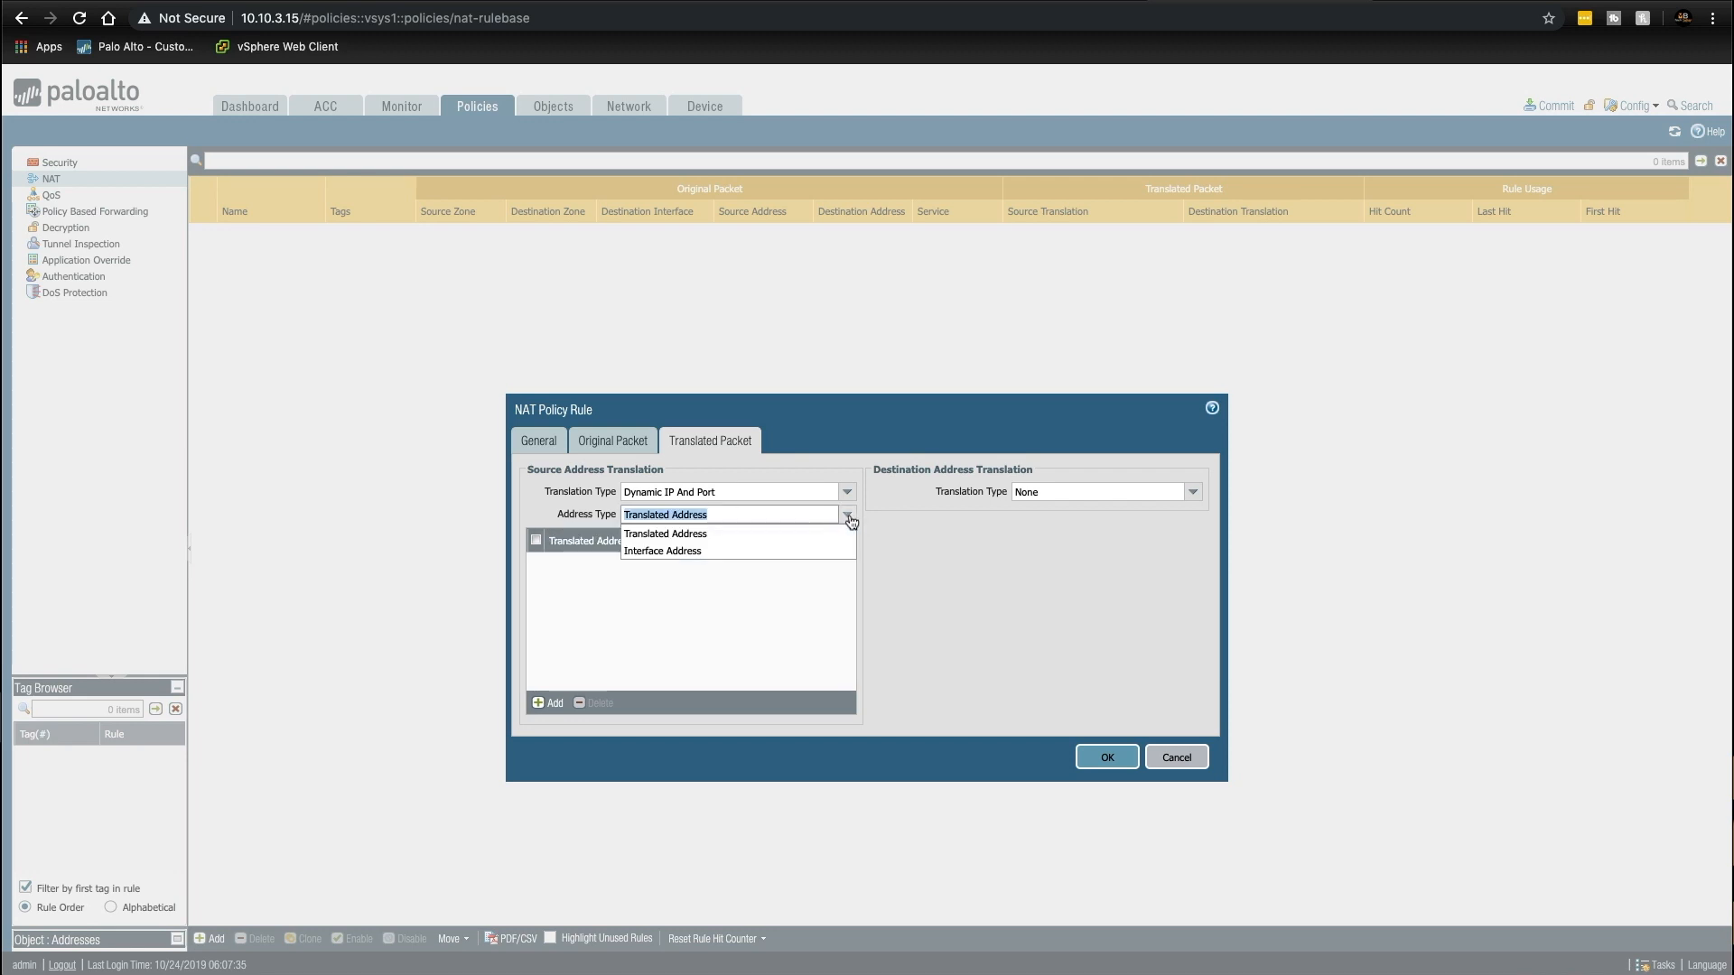
click(796, 552)
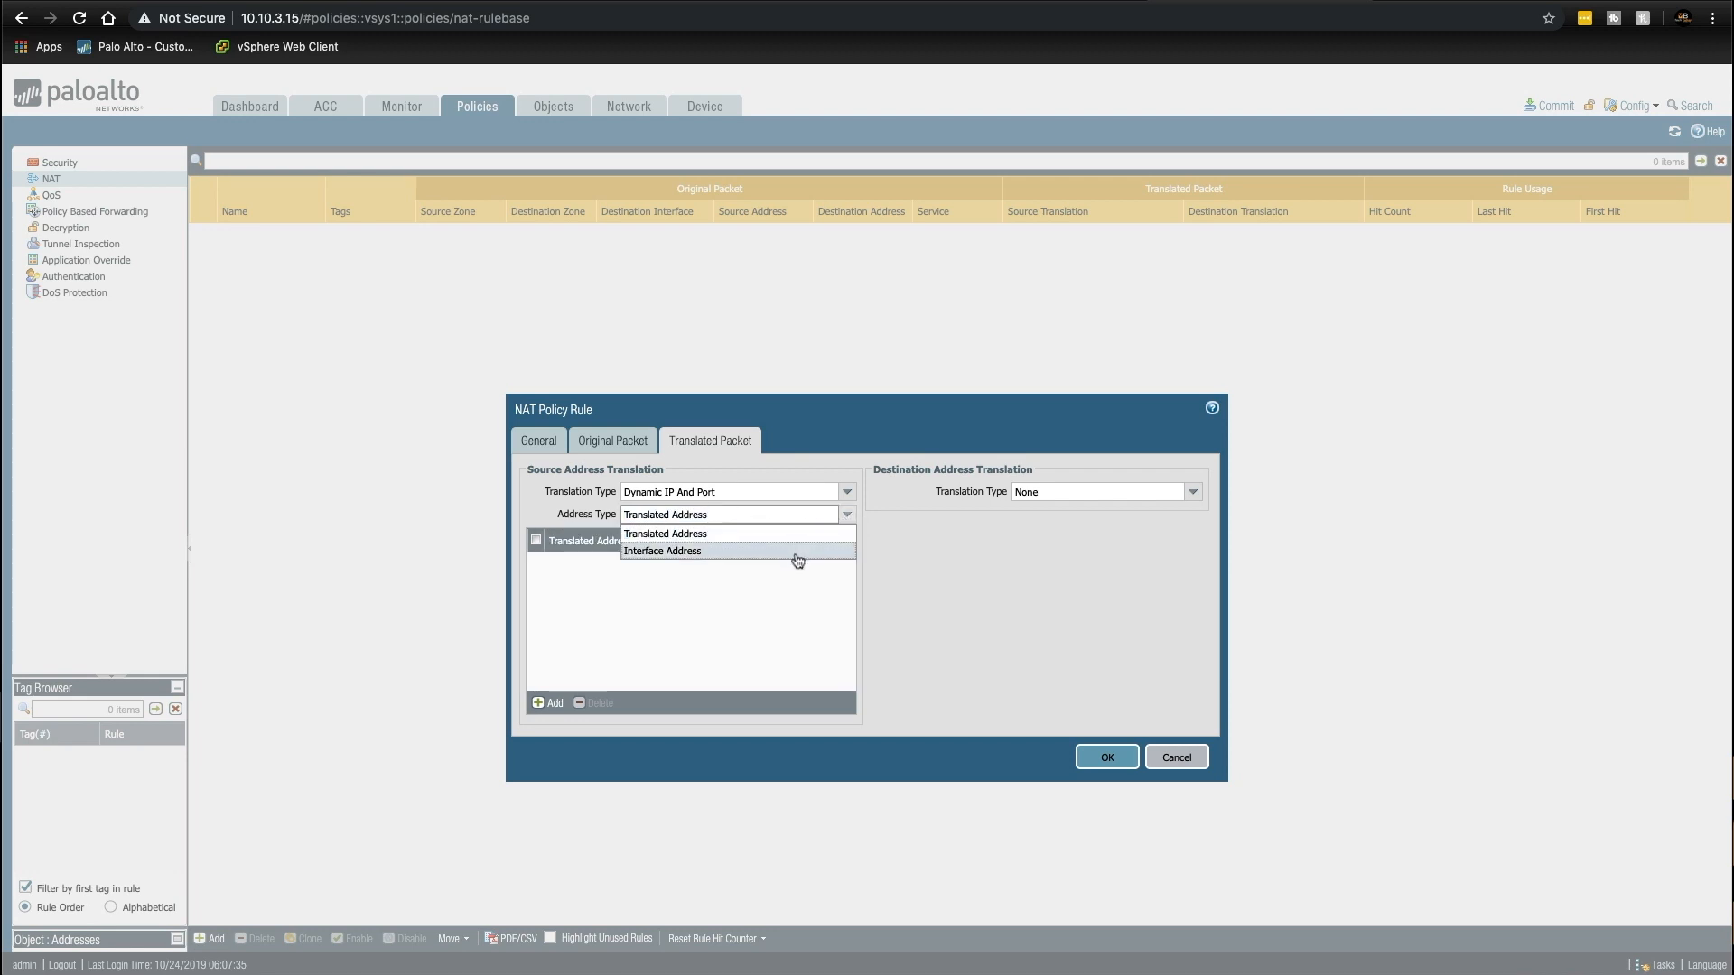
Step: Translate the source to ethernet1/1 with IP address 172.16.10.253/24 and save the NAT rule
click(847, 536)
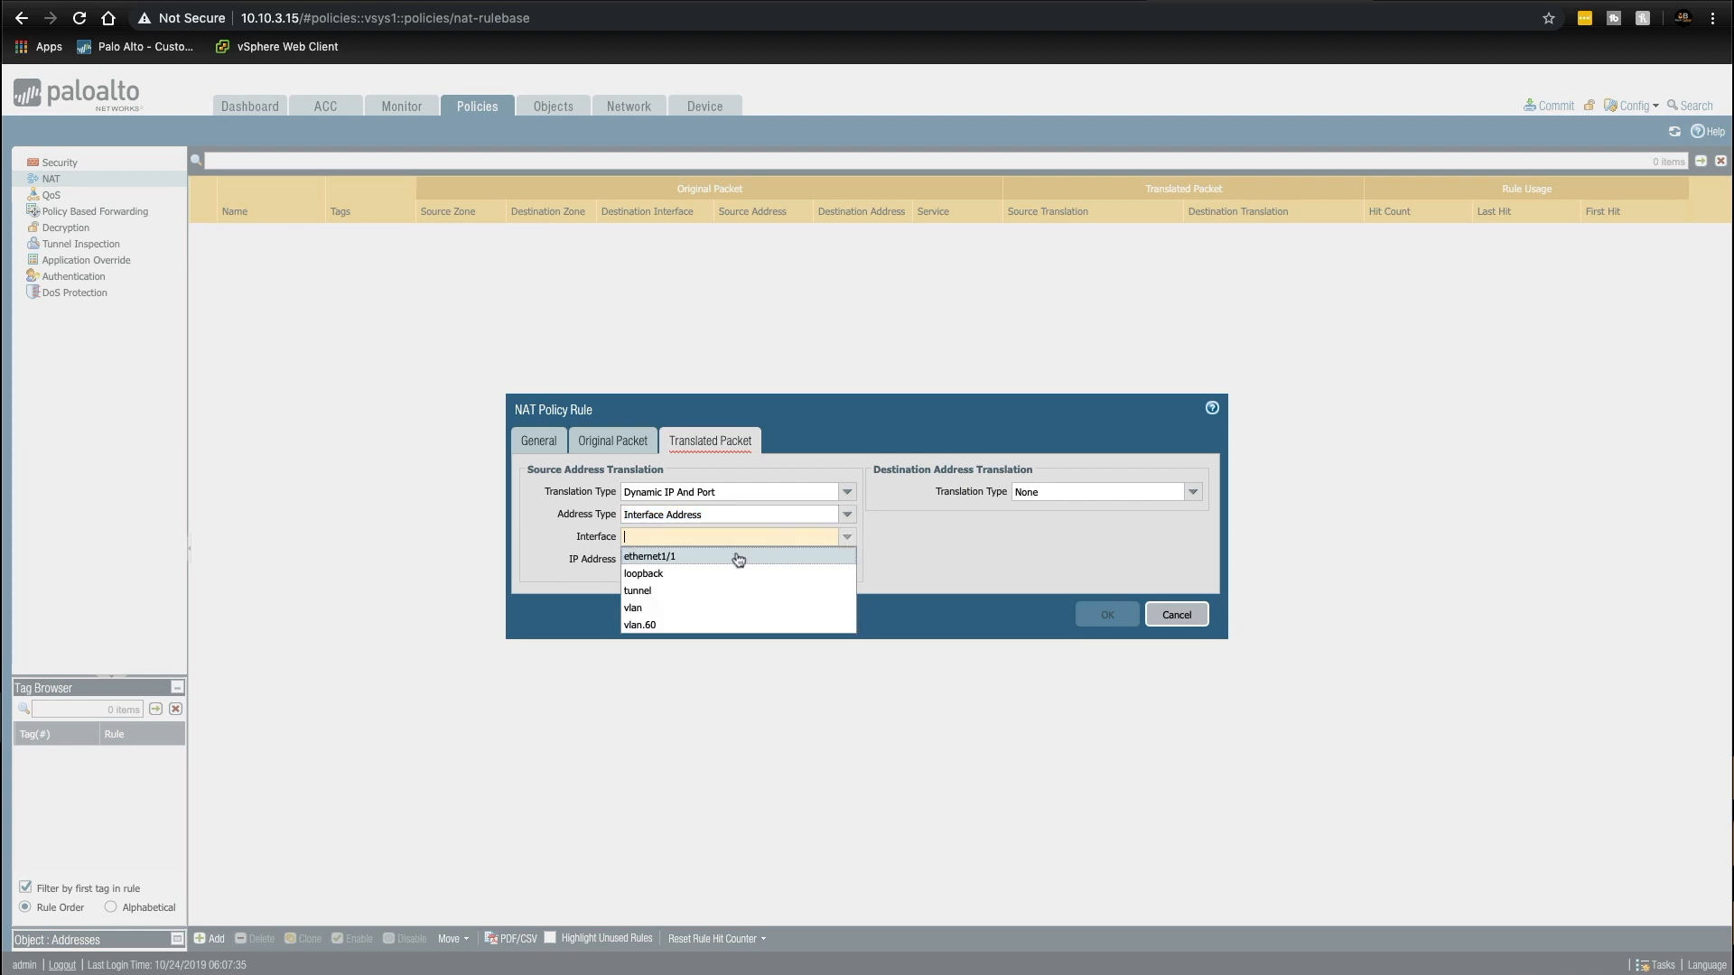
click(691, 557)
click(847, 559)
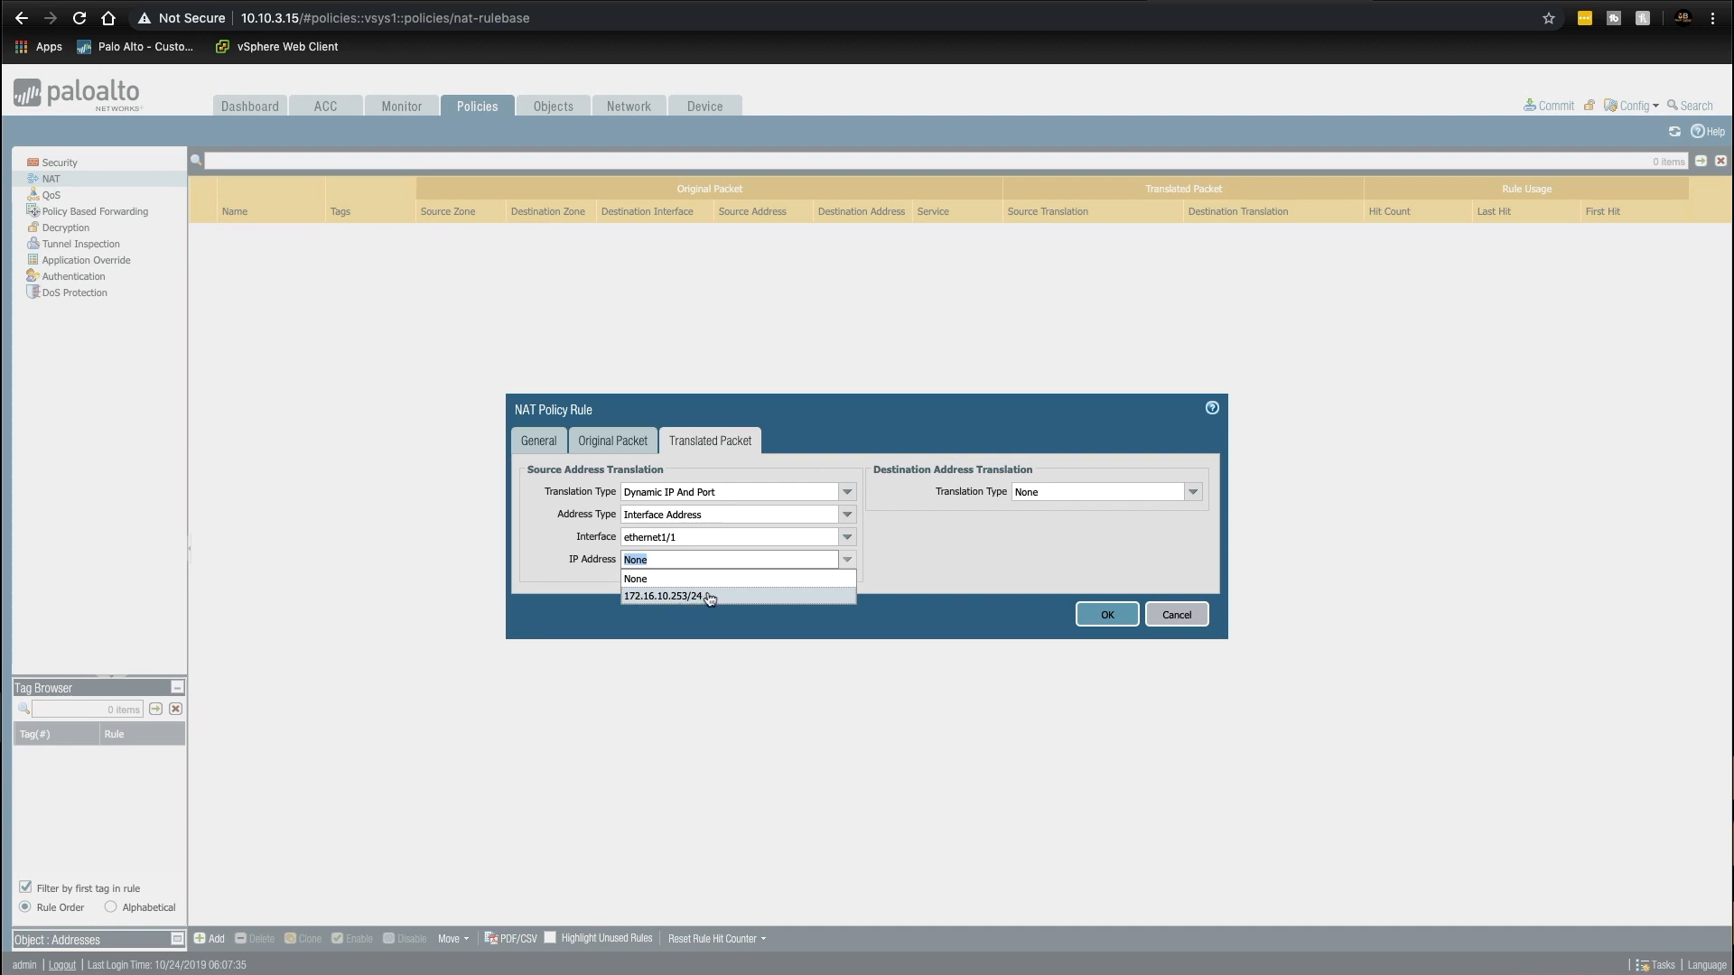
click(785, 614)
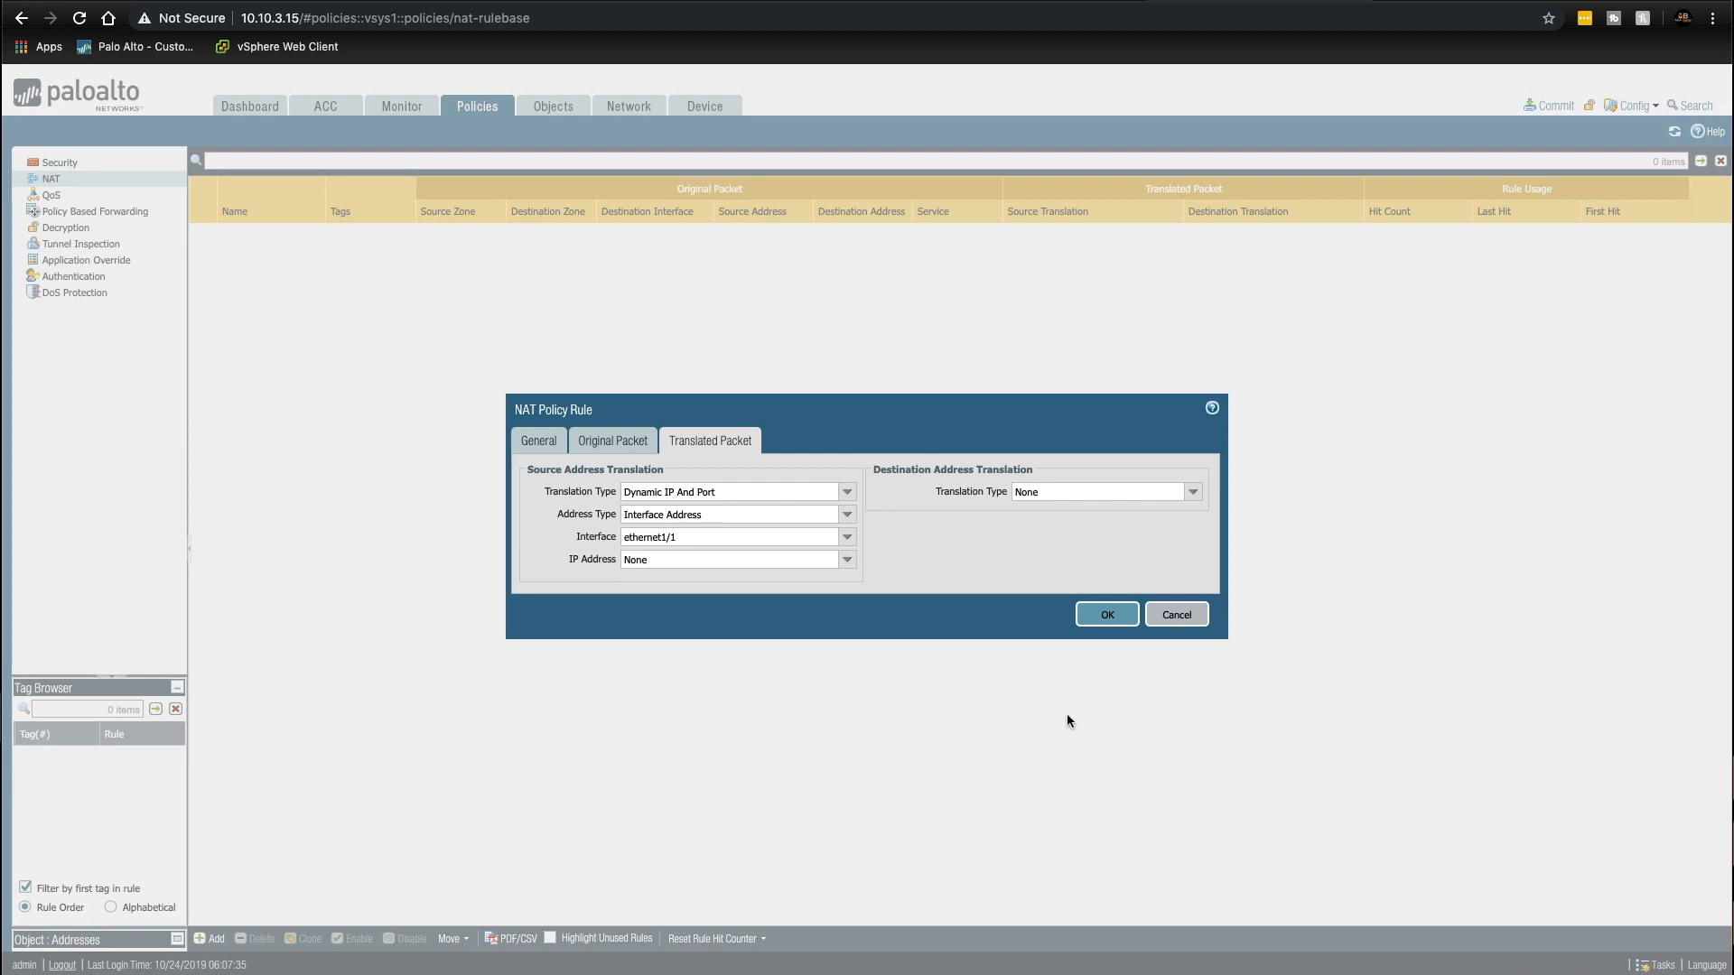
click(856, 565)
click(679, 594)
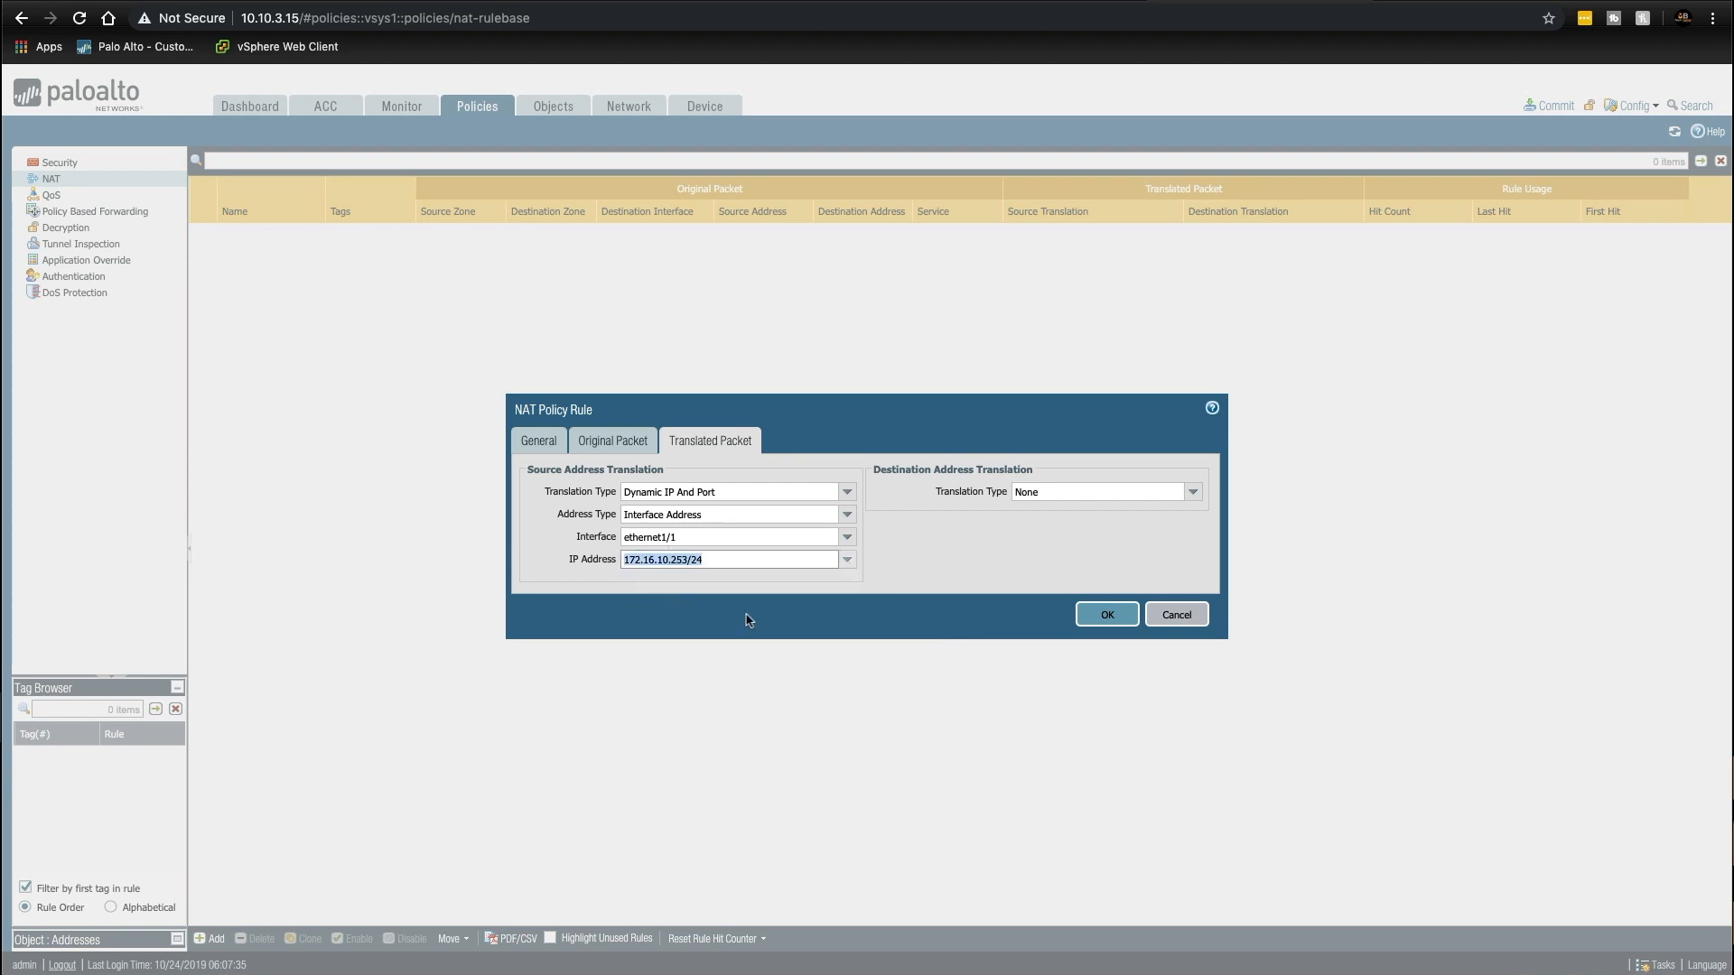
click(1109, 608)
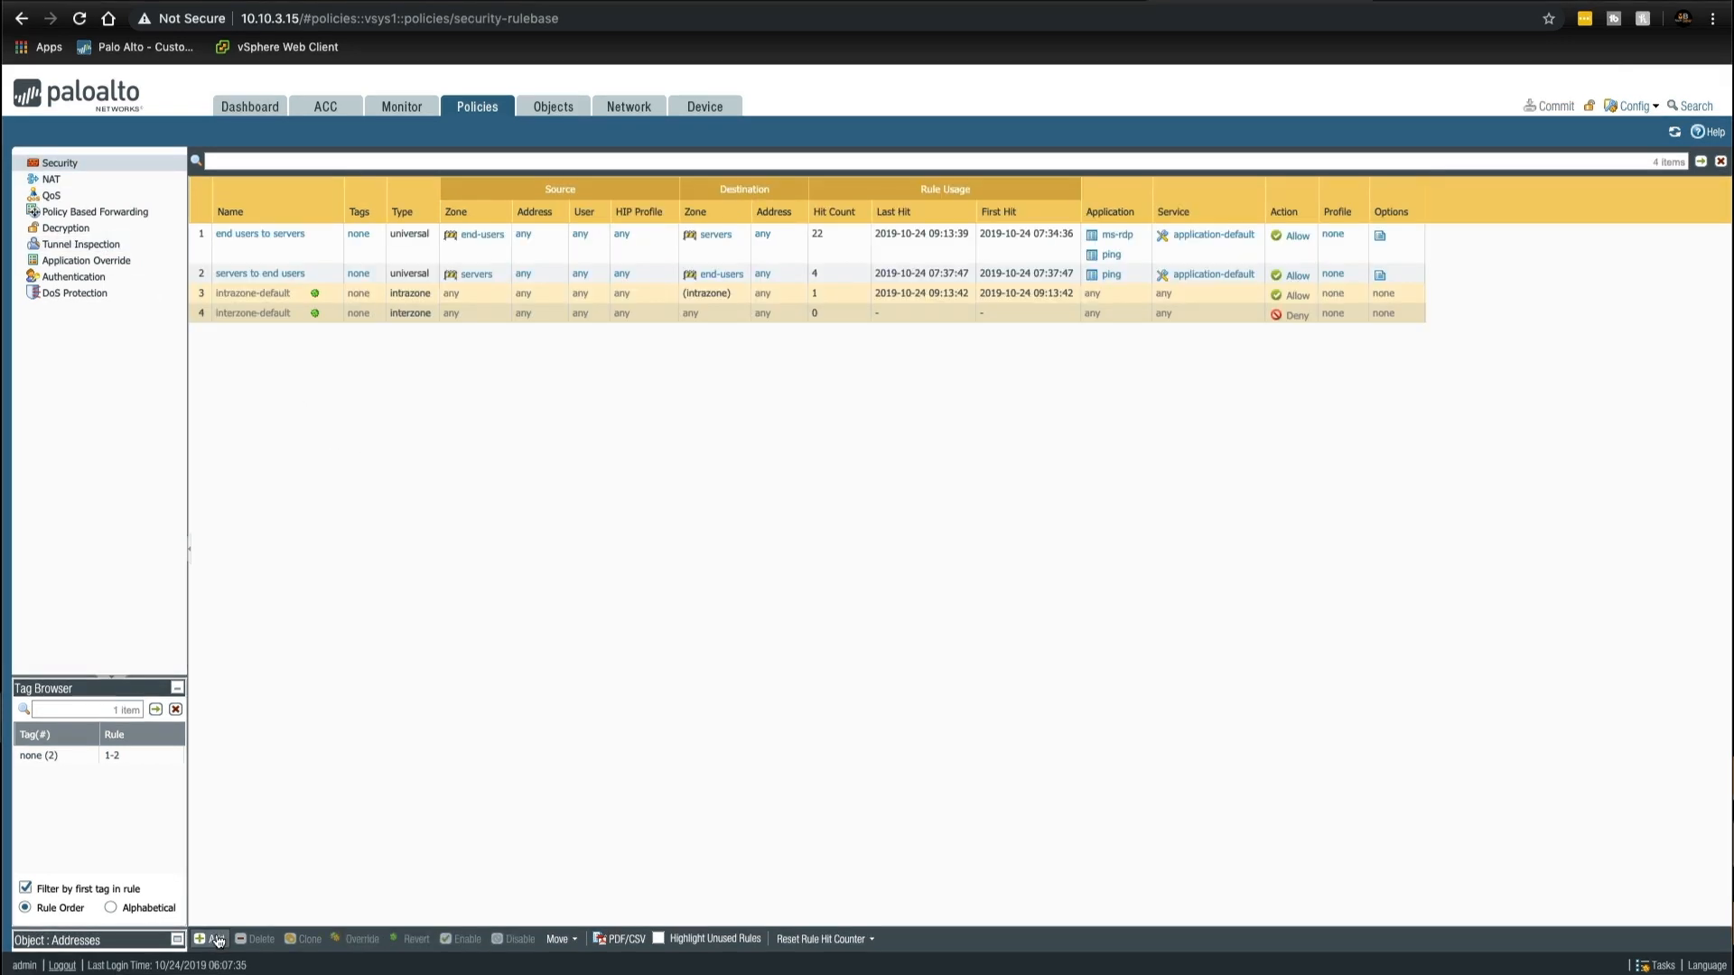
Step: Add a security policy rule named trust to untrust with trust as its source zone
click(215, 939)
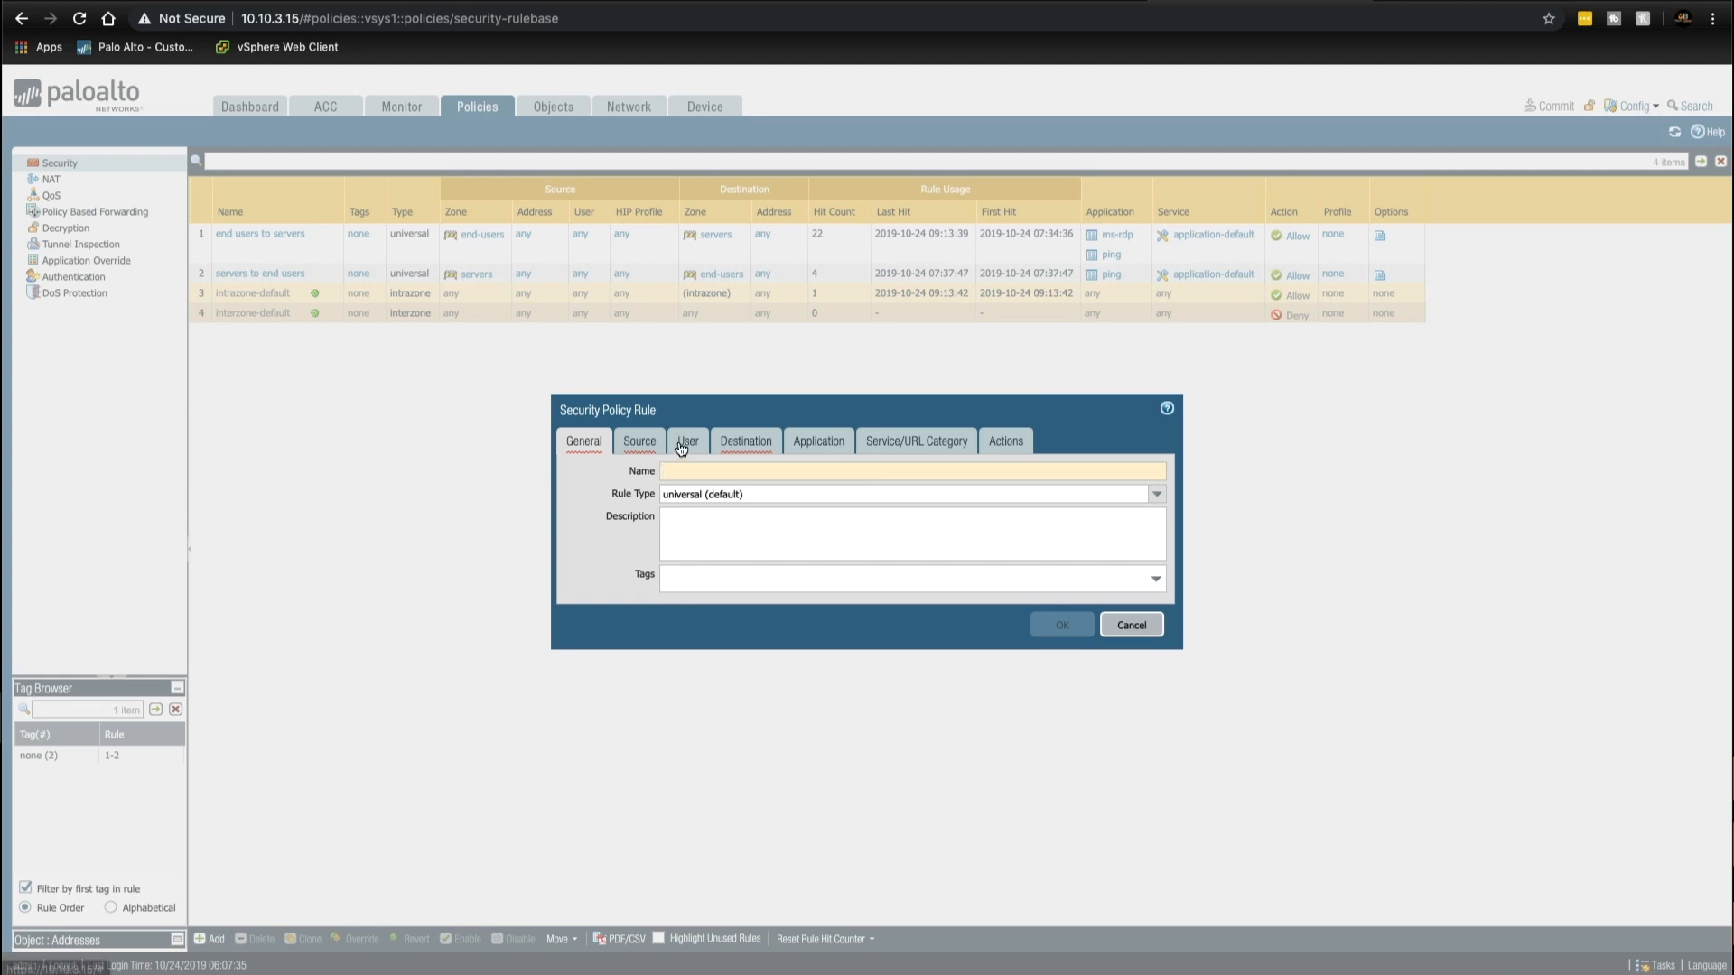
text(trust to untrust)
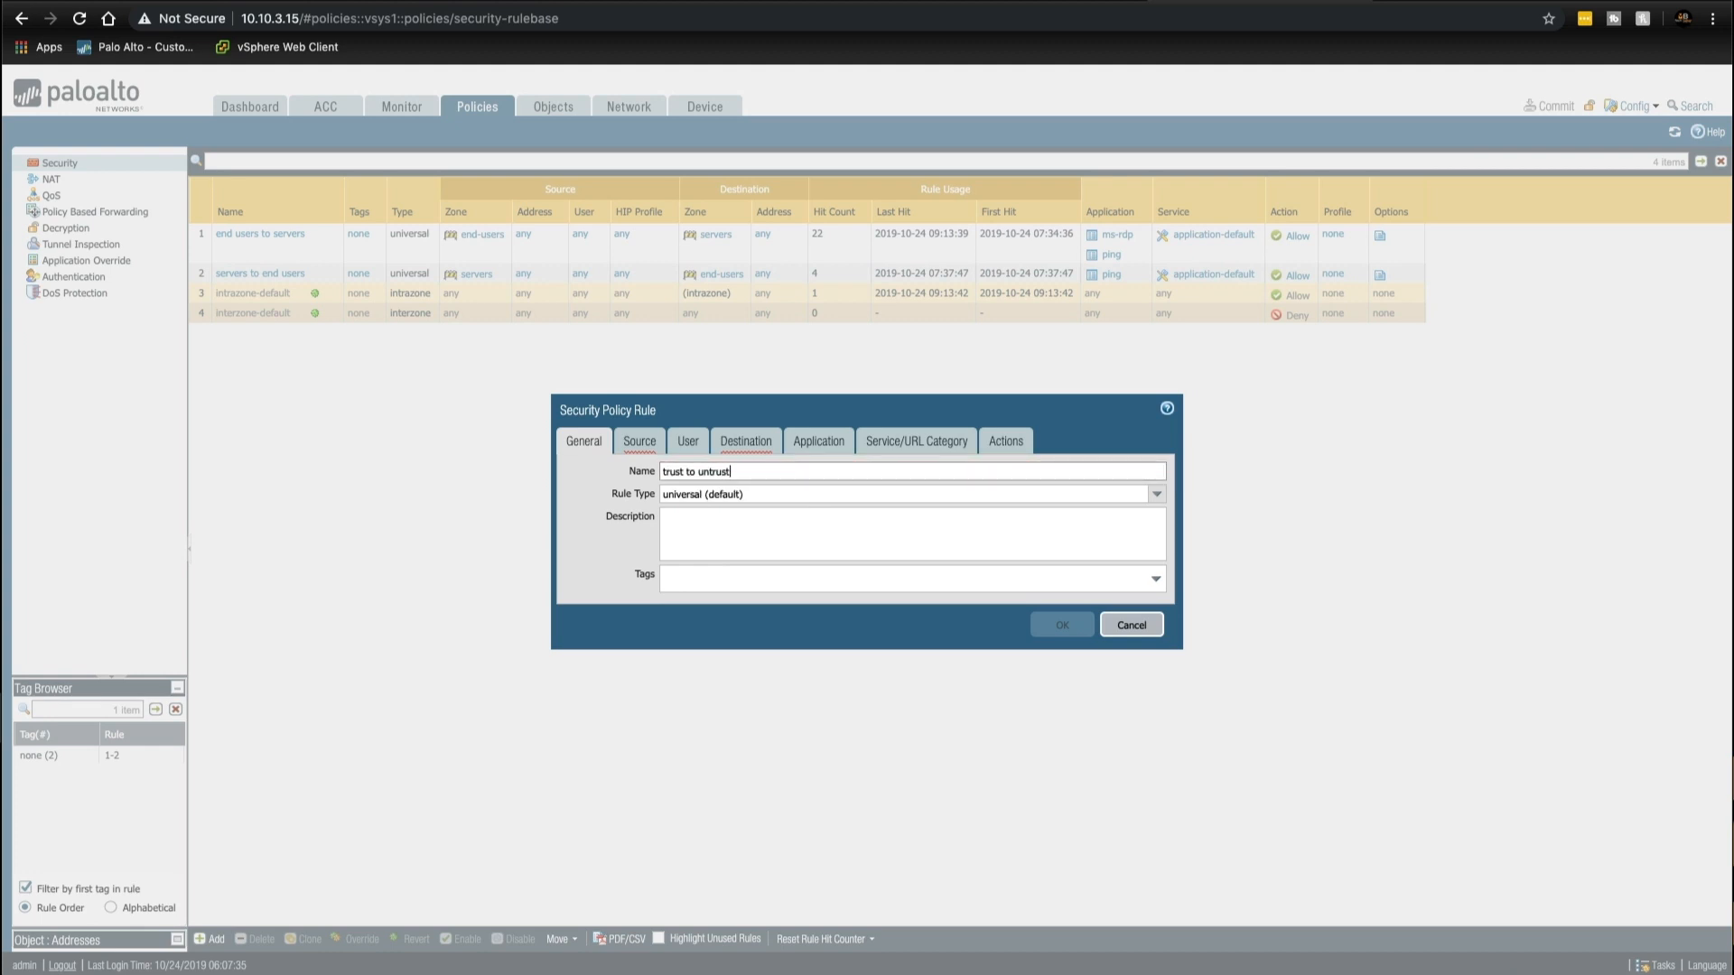
click(643, 440)
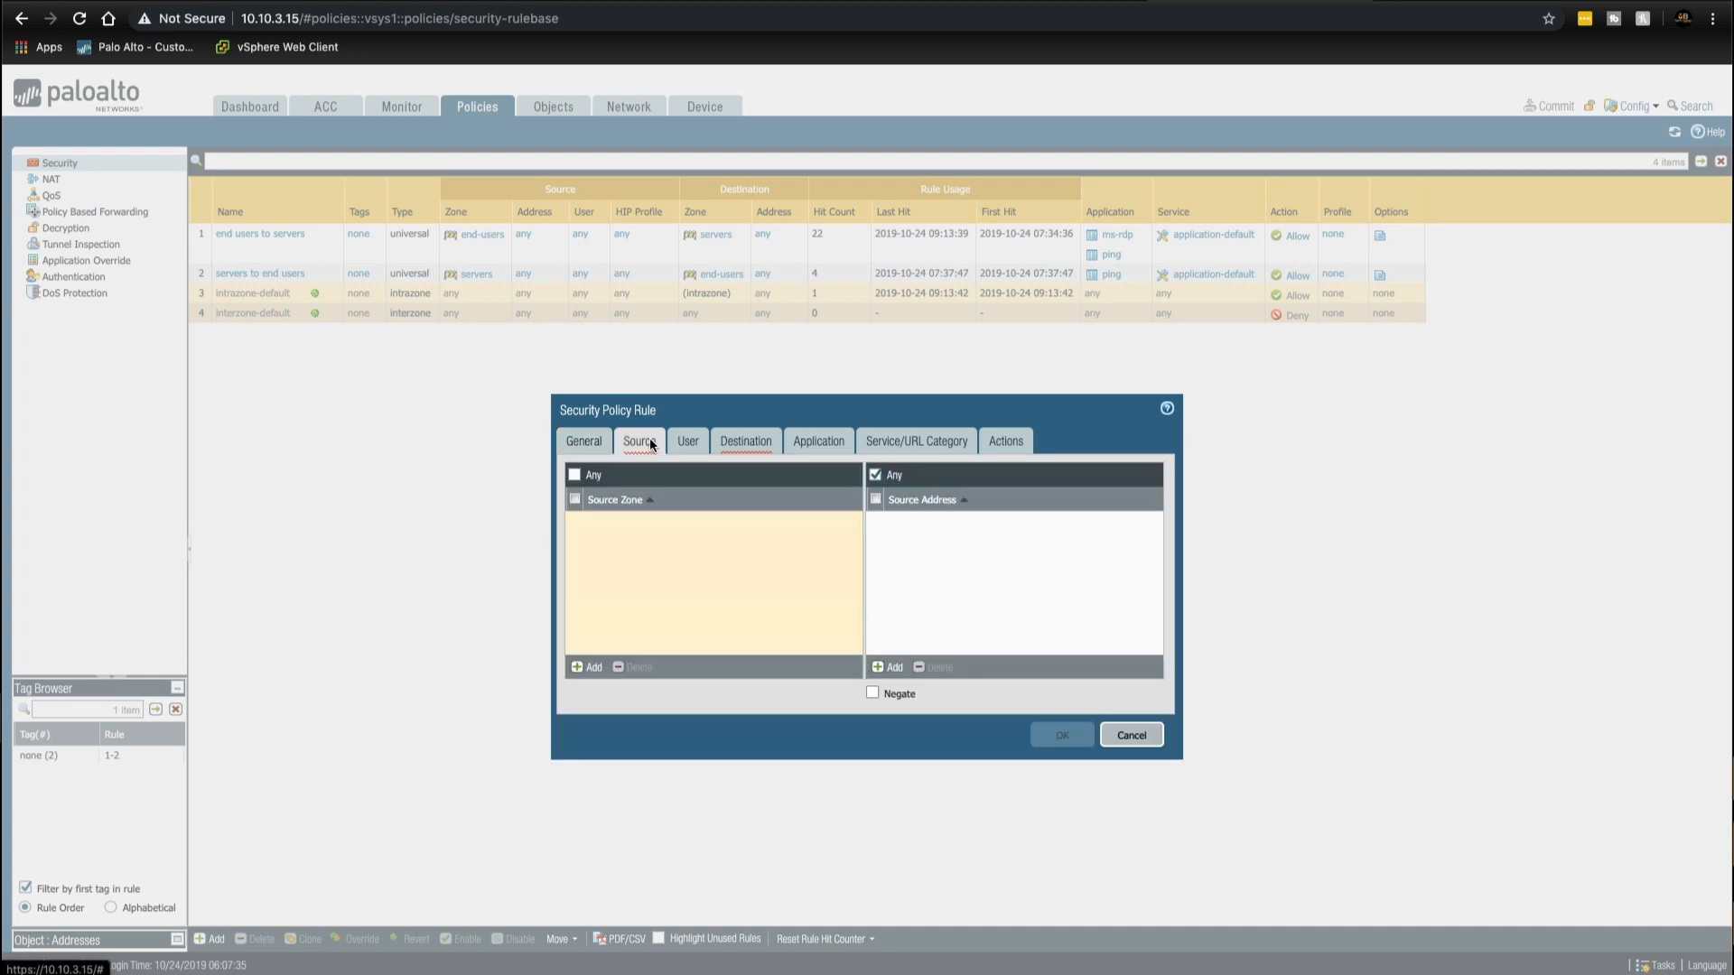
click(585, 667)
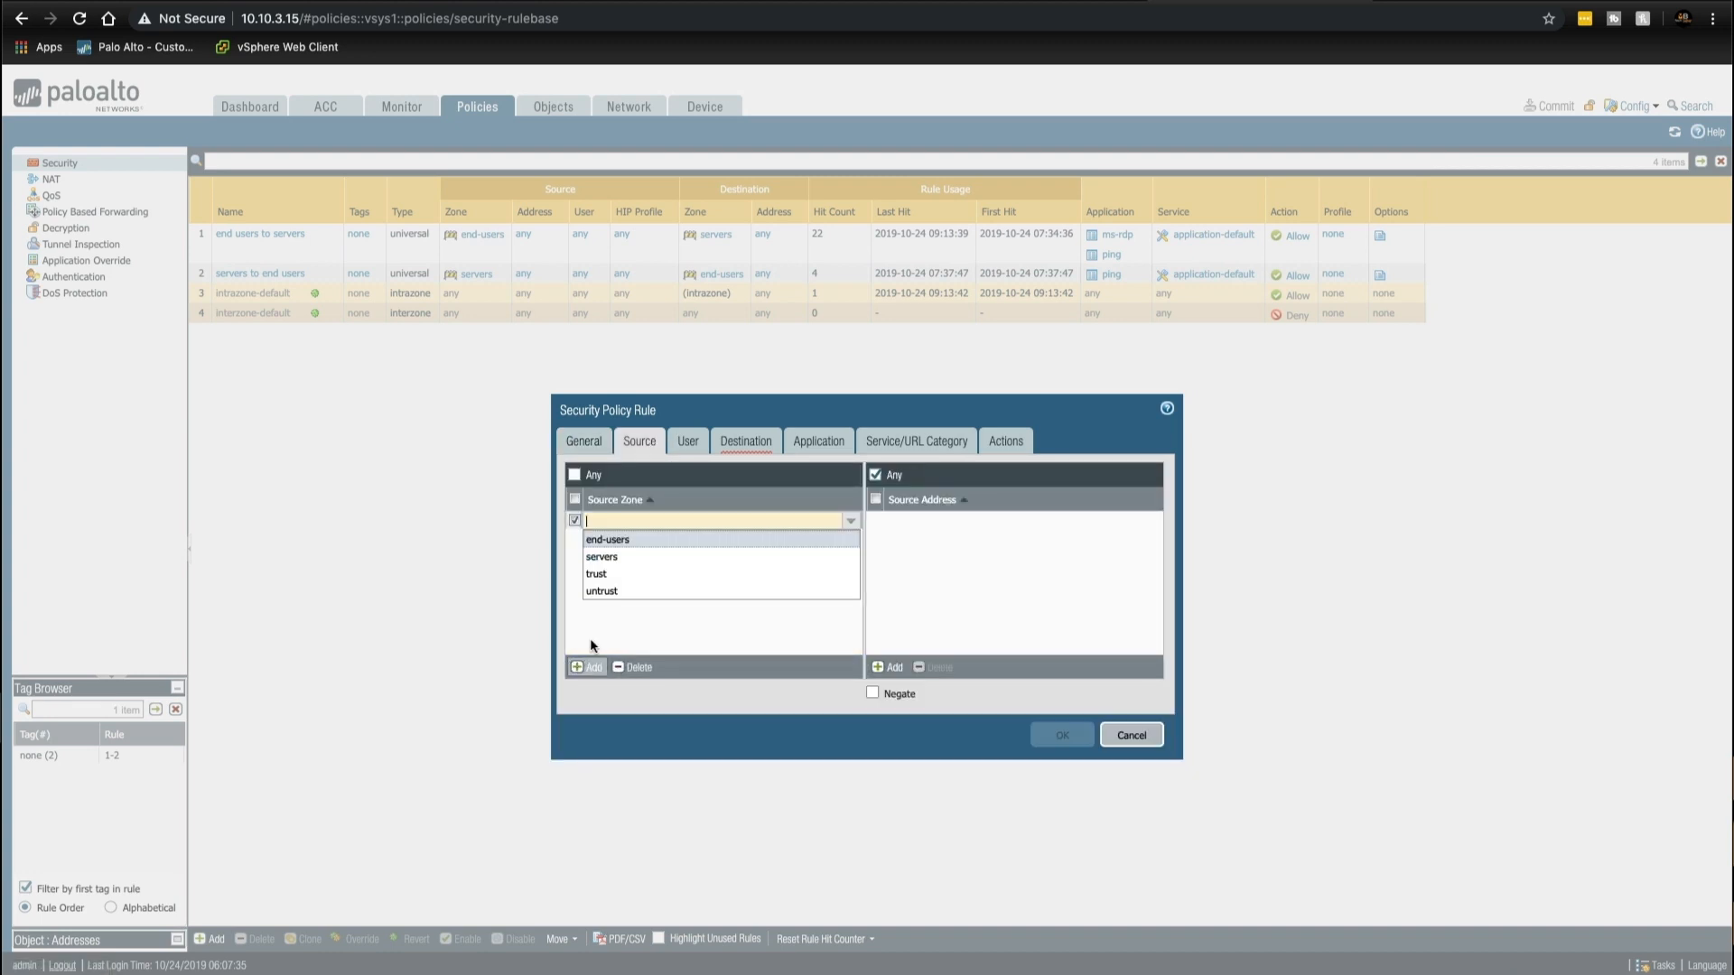
click(605, 578)
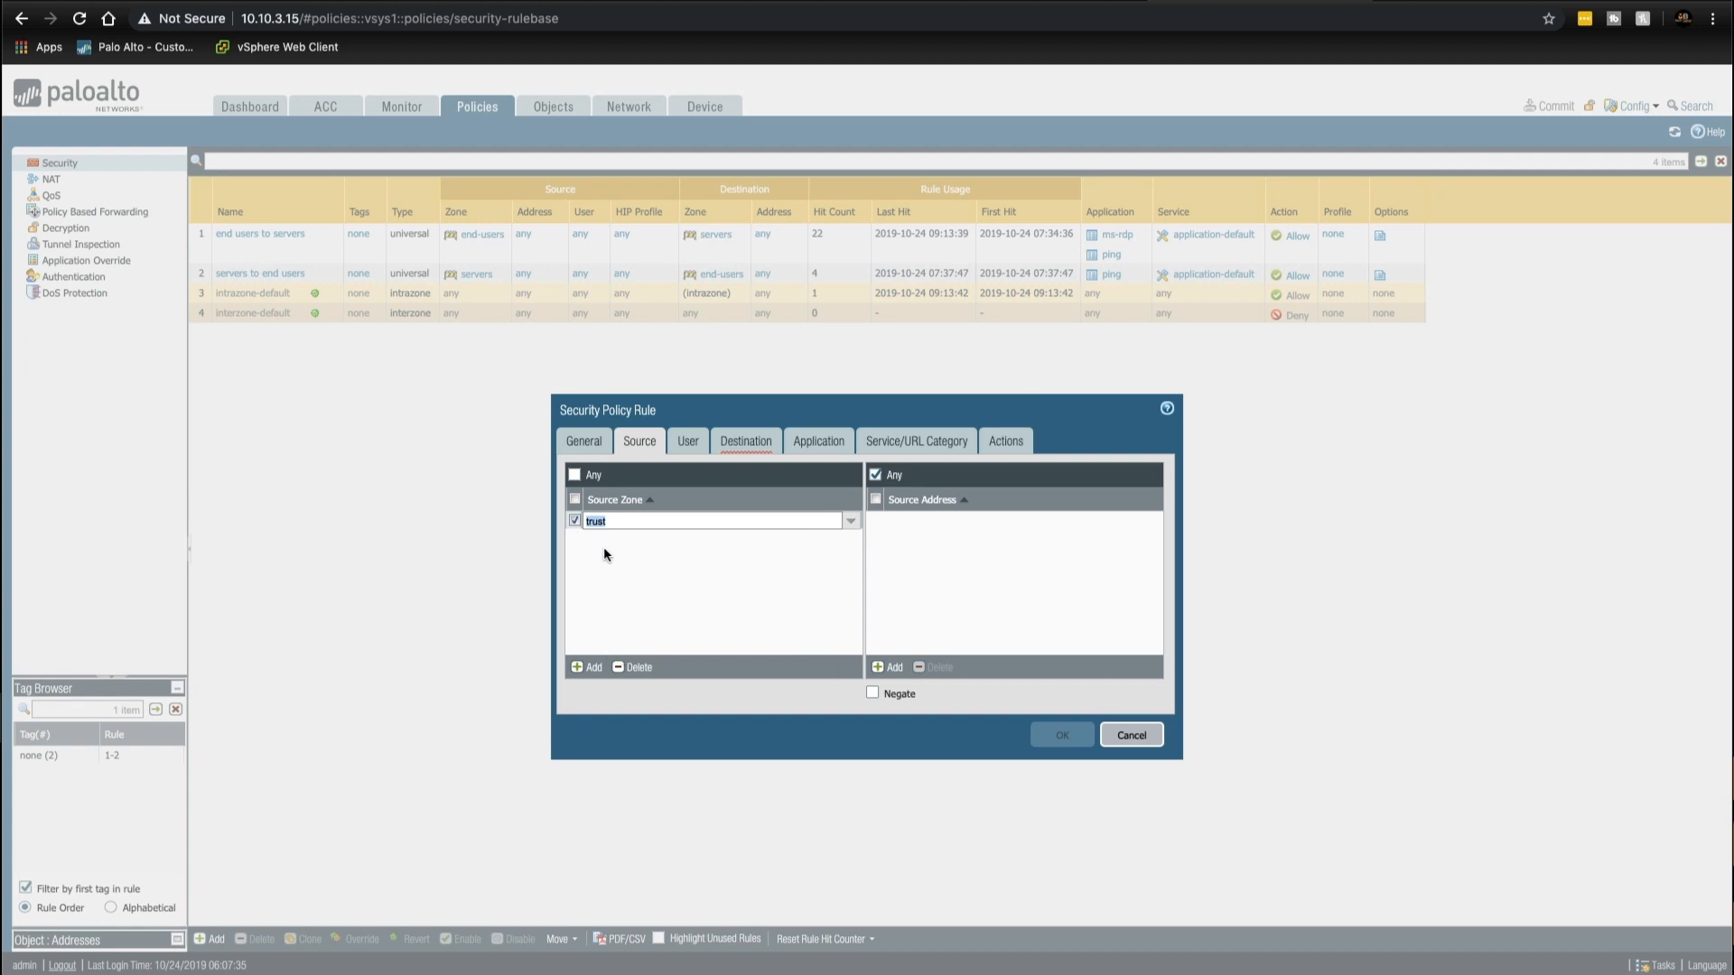
Step: Set the security rule's destination zone to untrust, review its application, service and action settings, and save it
click(755, 442)
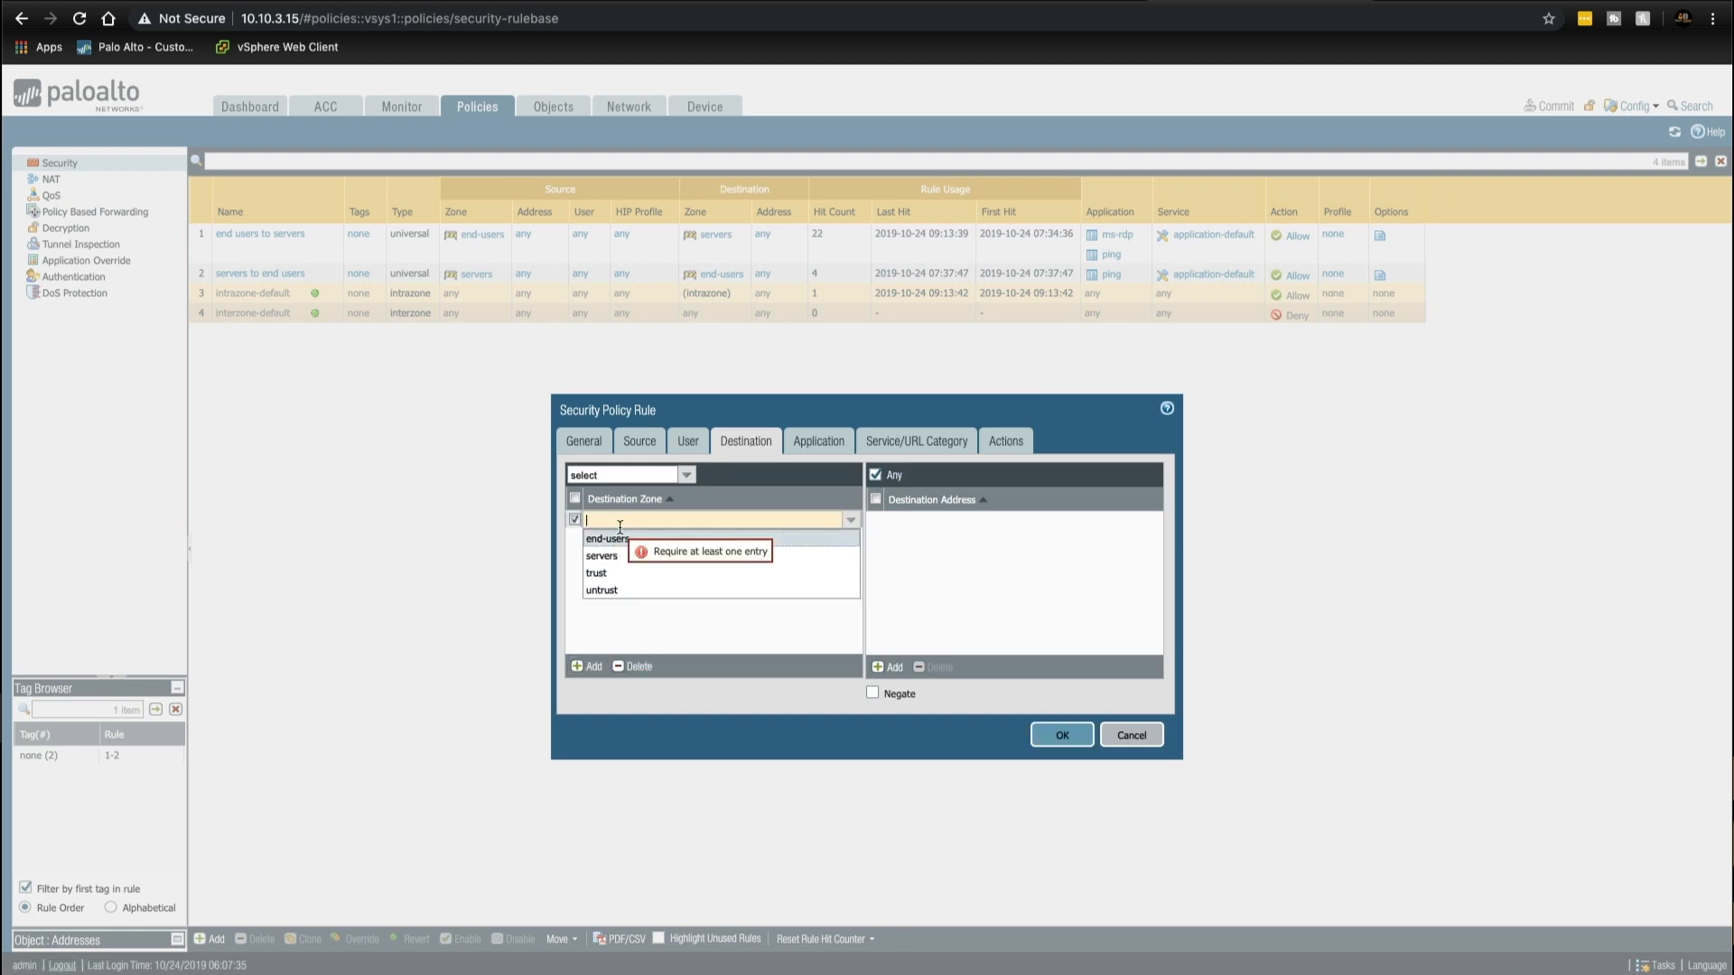
click(620, 590)
click(815, 442)
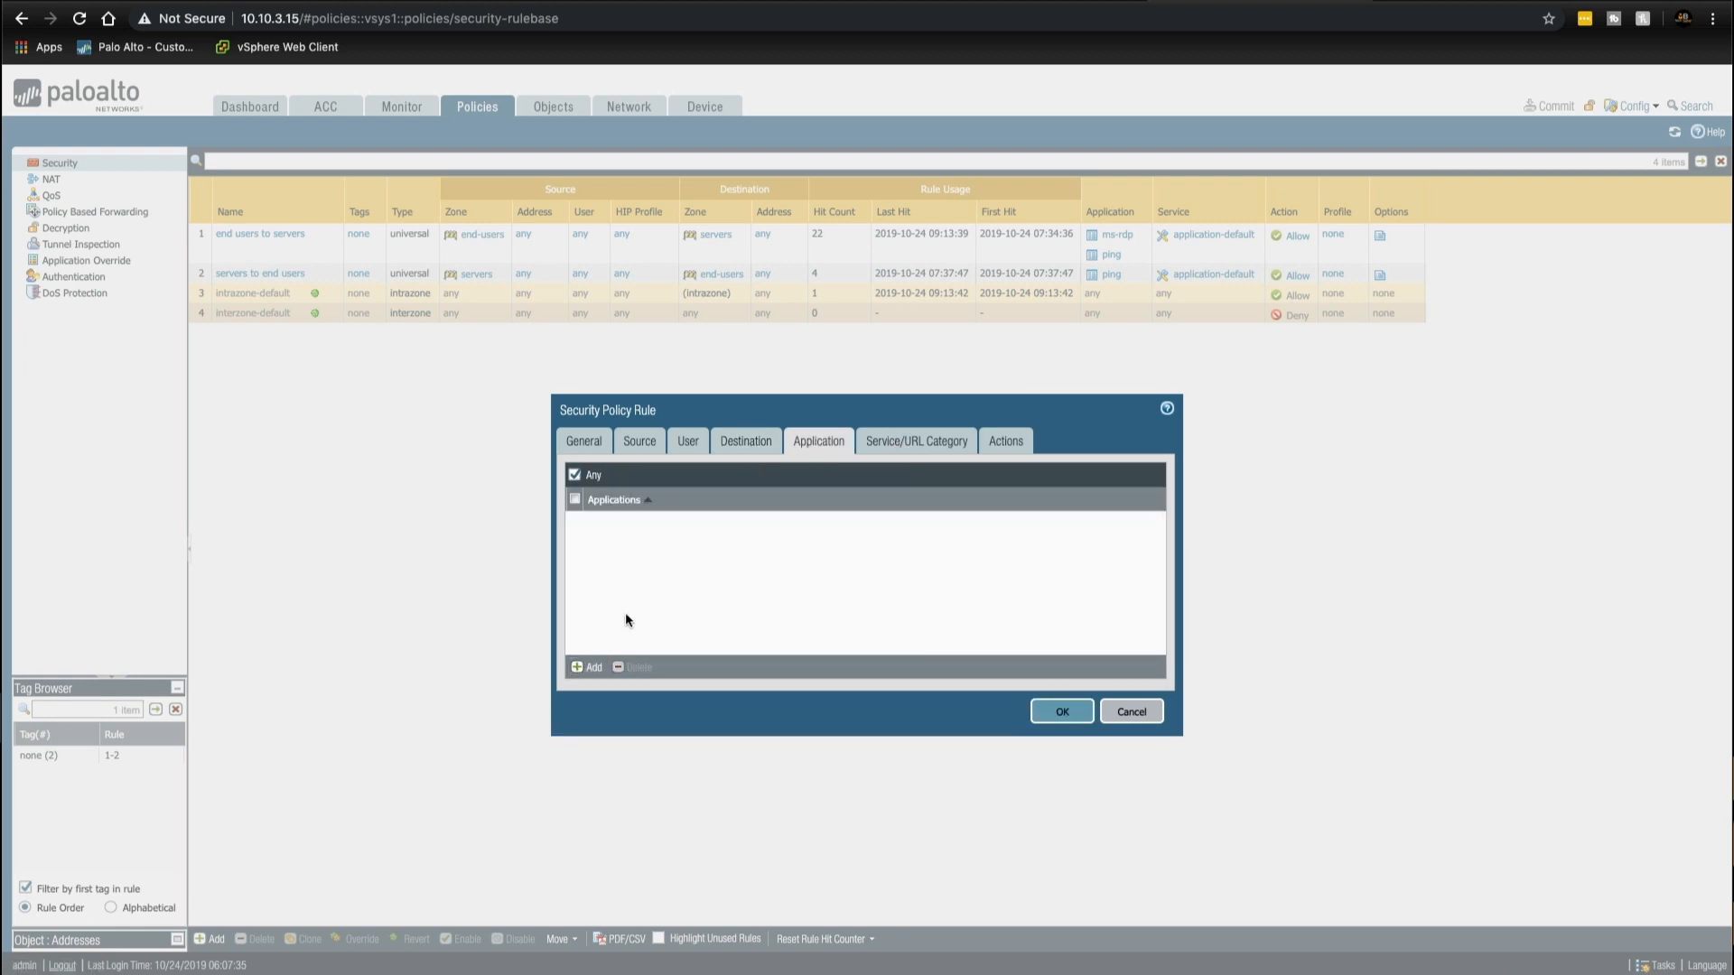
click(922, 443)
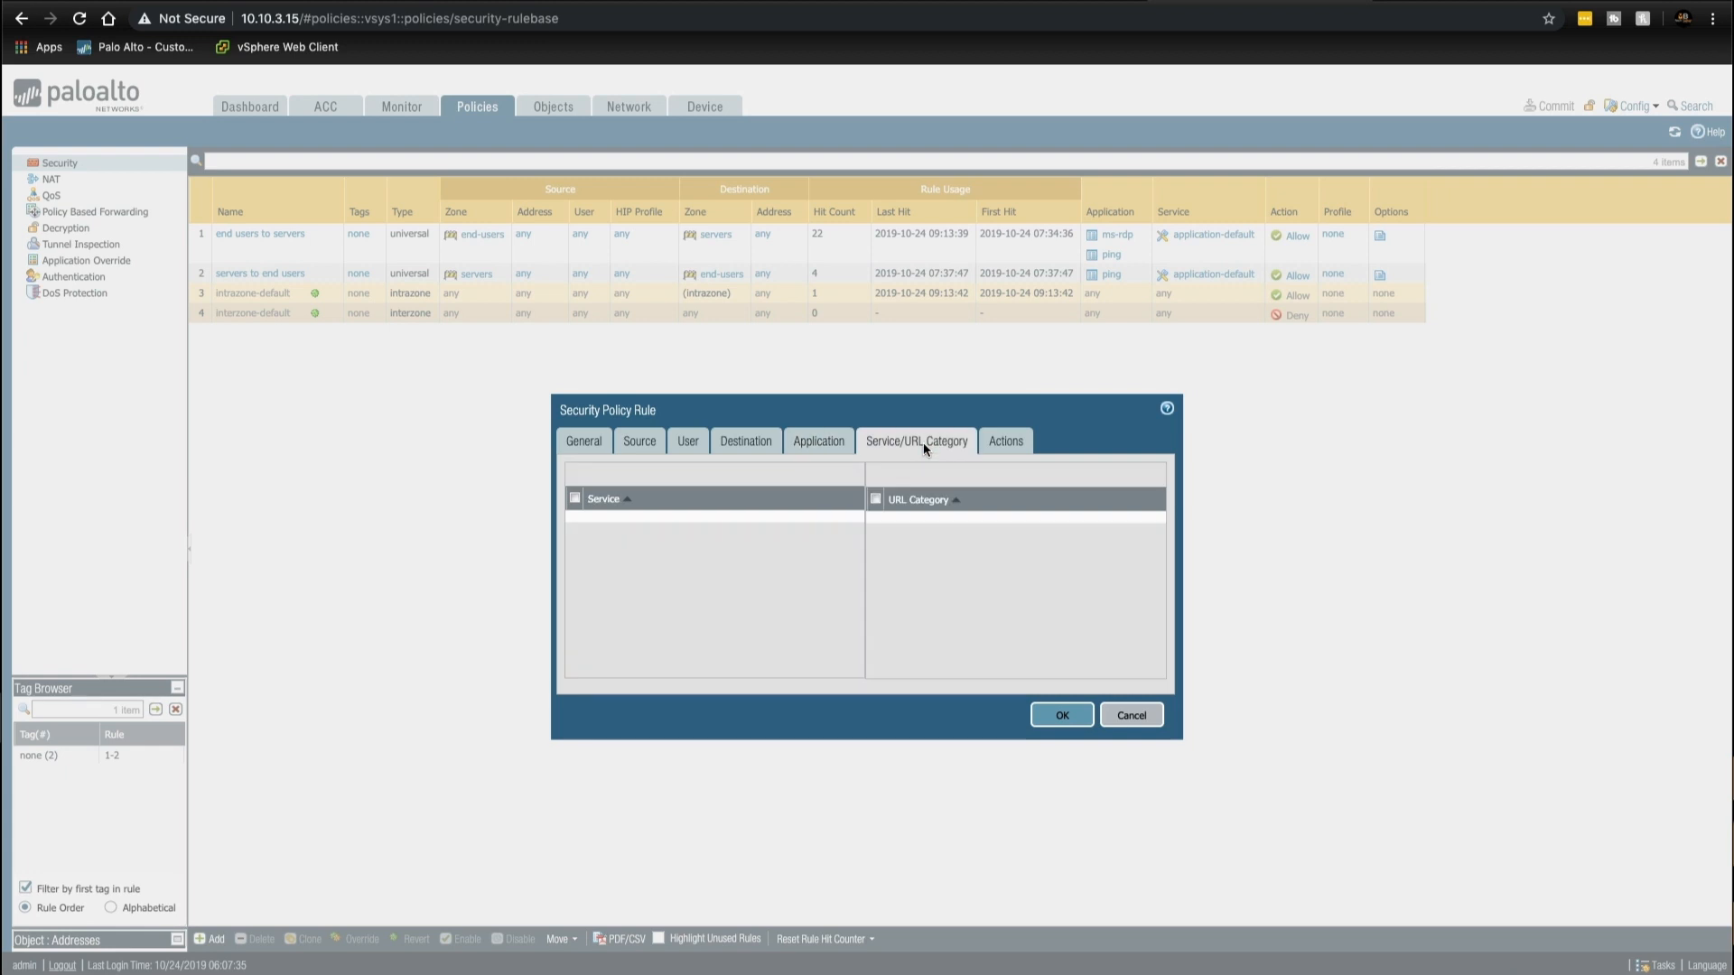
click(1007, 444)
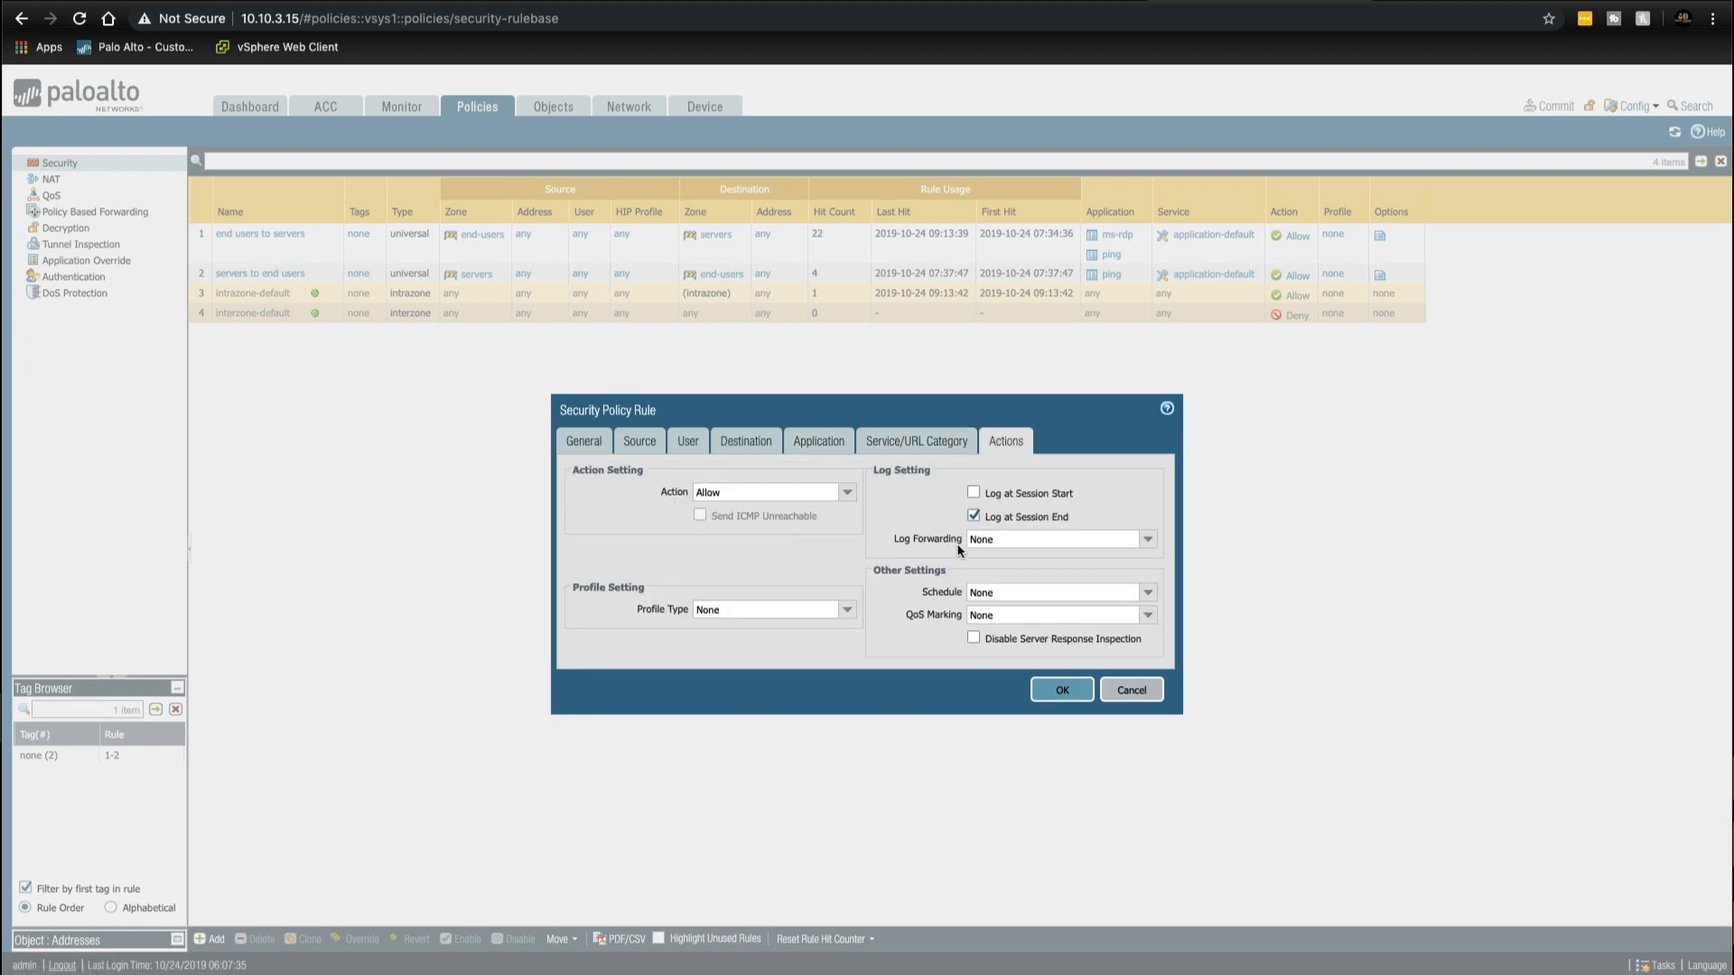
click(1079, 704)
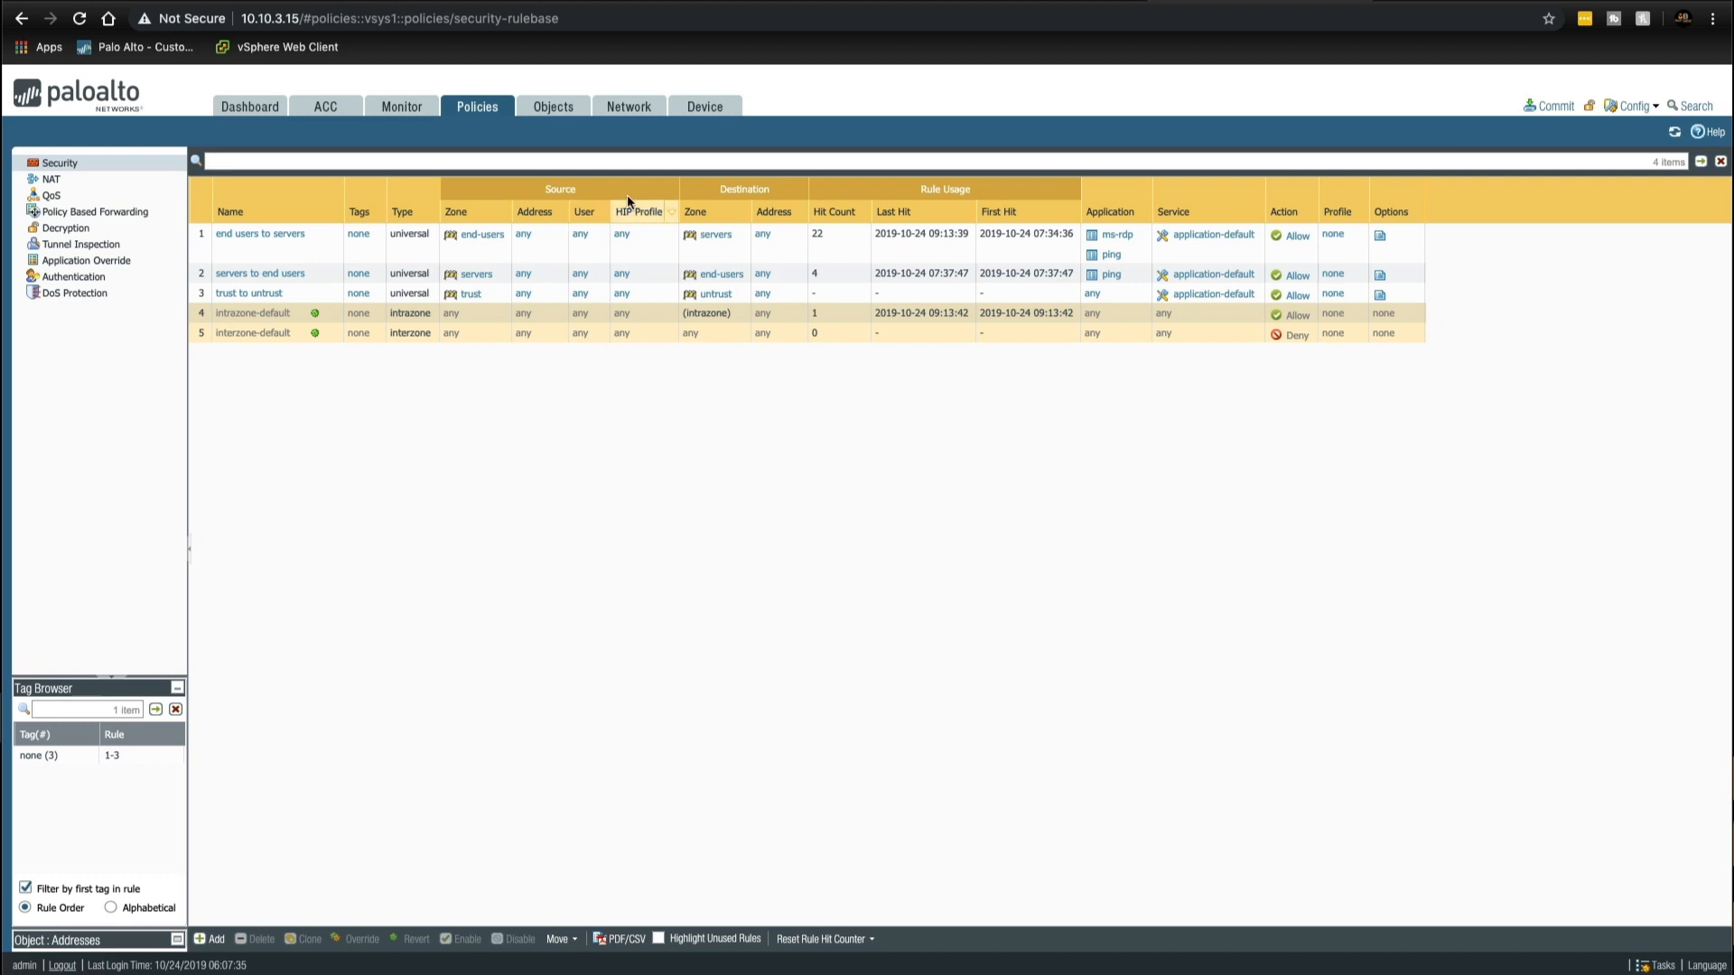
Step: Add an IPv4 static route named default-route with destination 0.0.0.0/0 to virtual router VR1
click(632, 116)
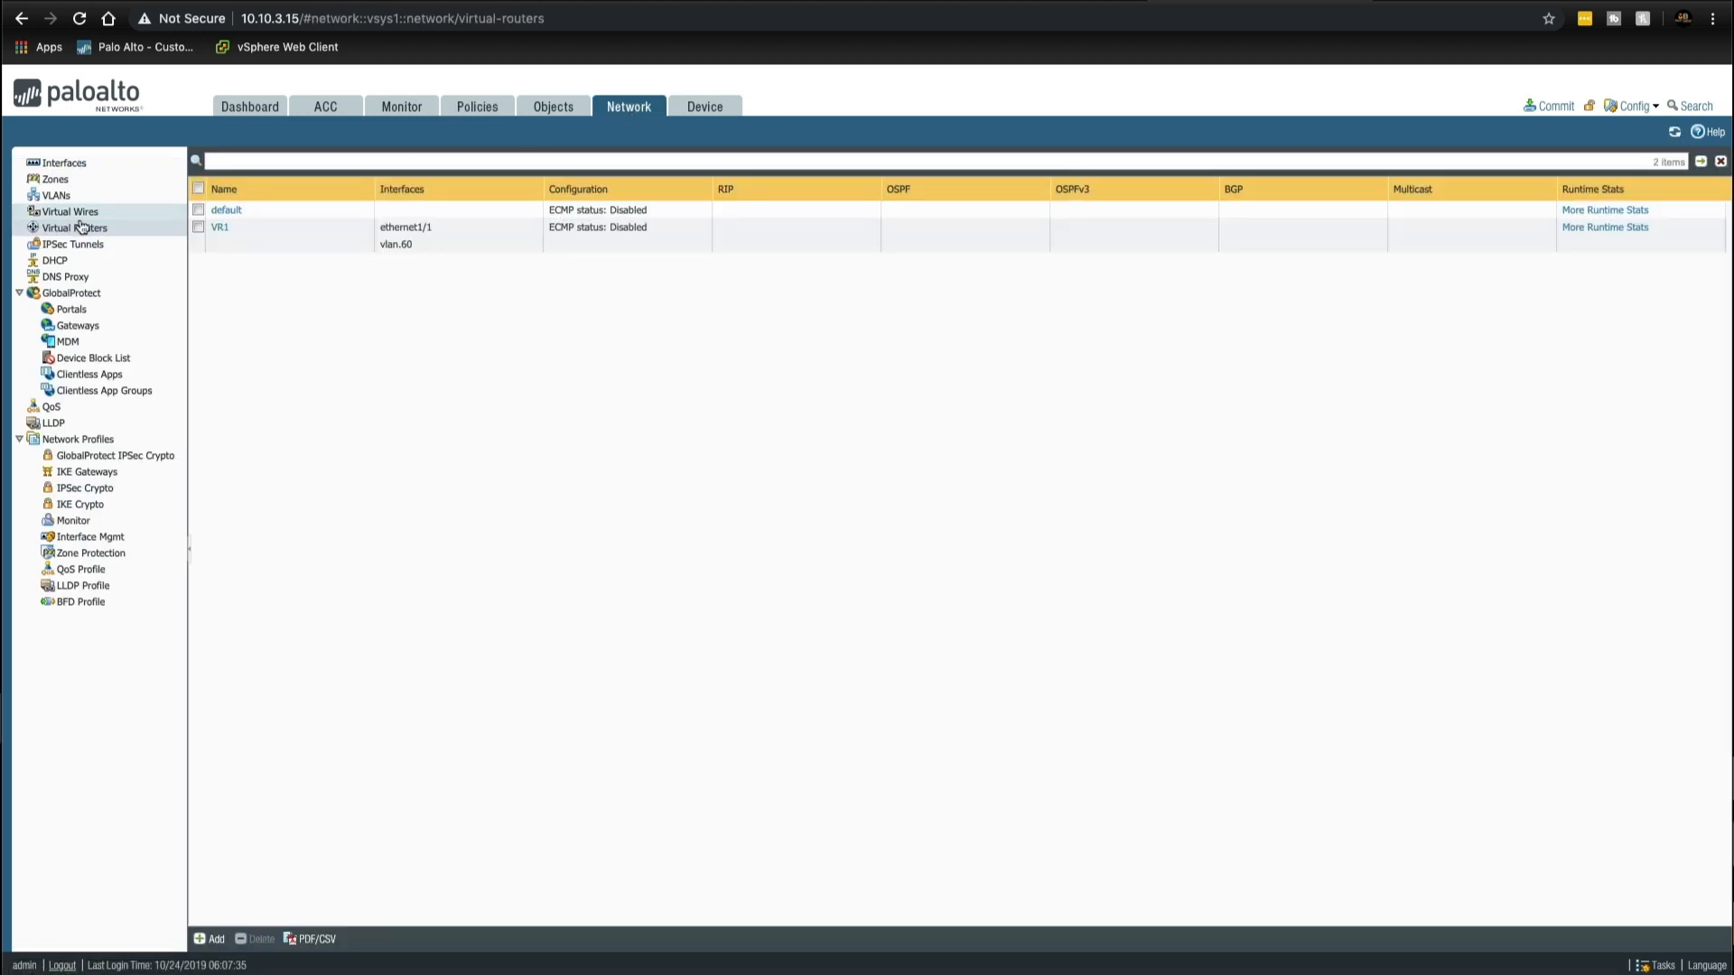
click(224, 227)
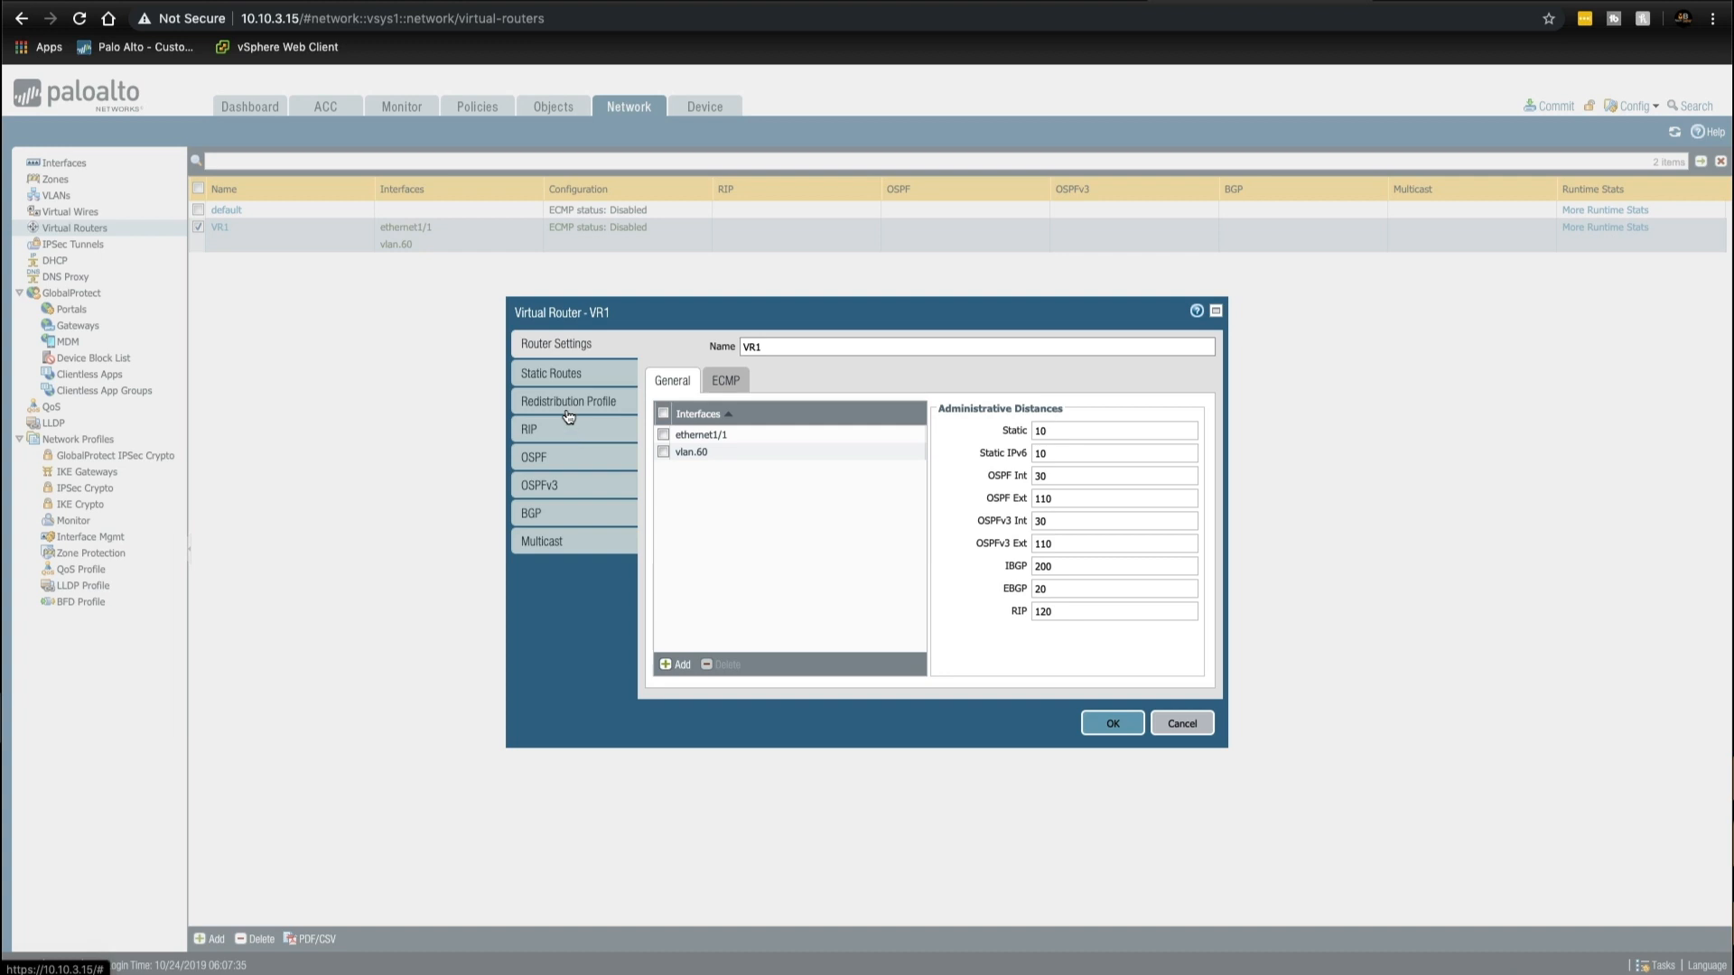
click(567, 372)
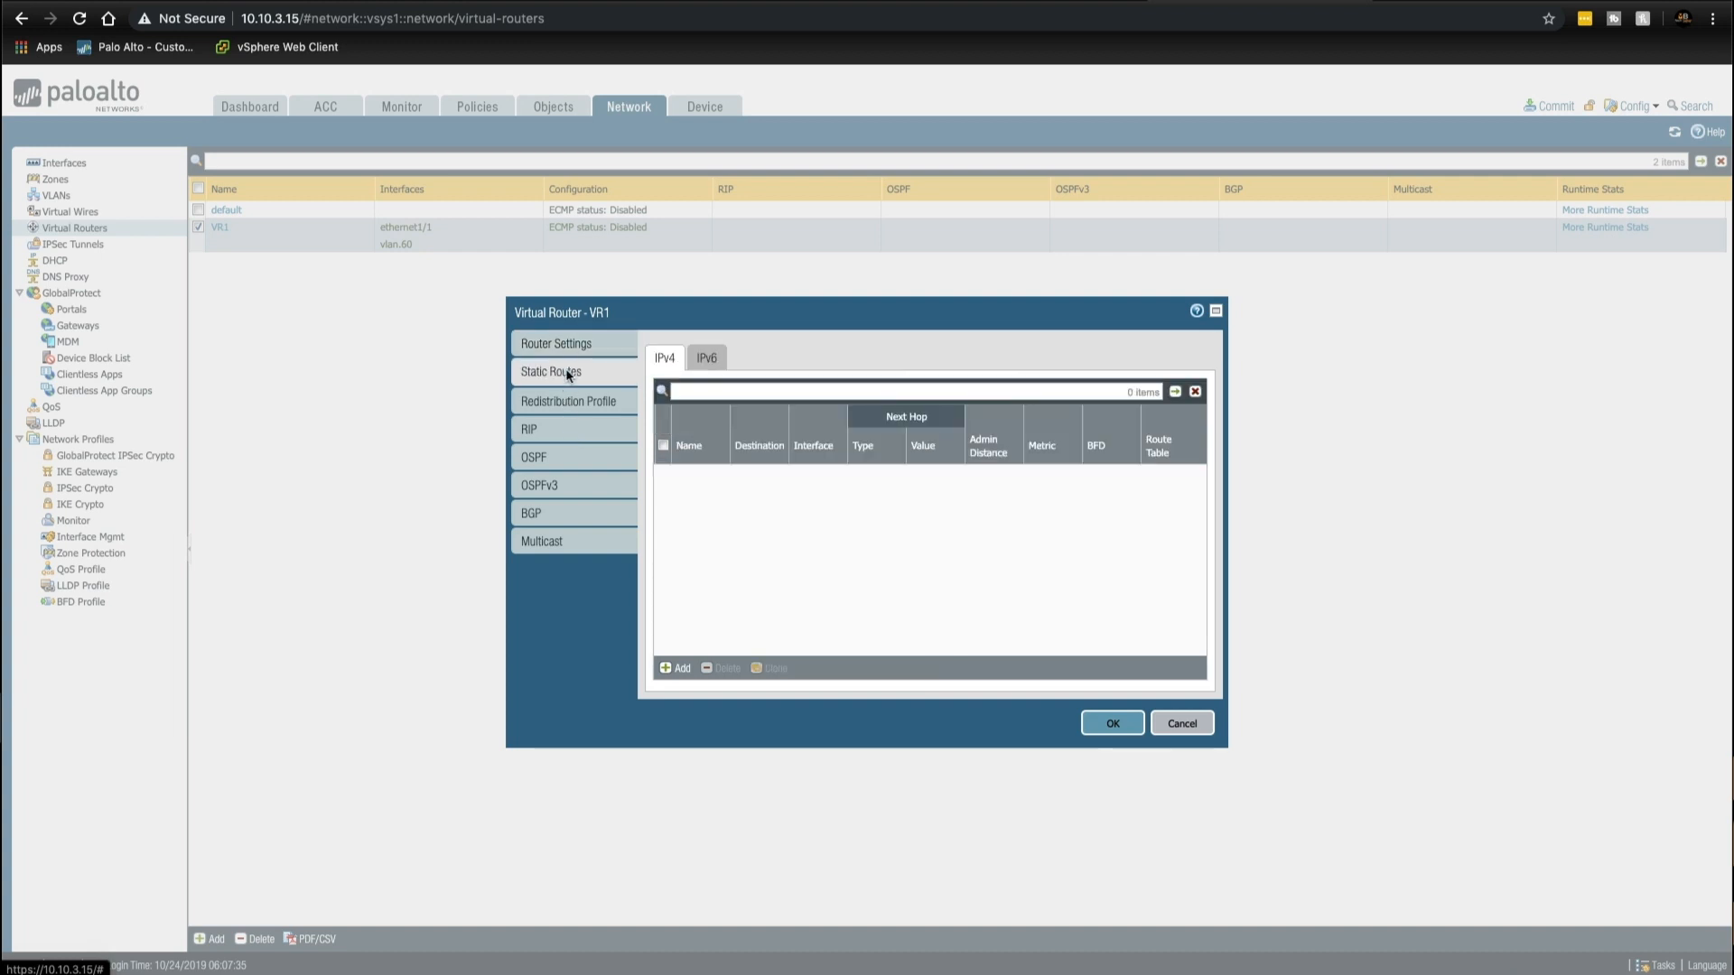
click(677, 668)
text(default)
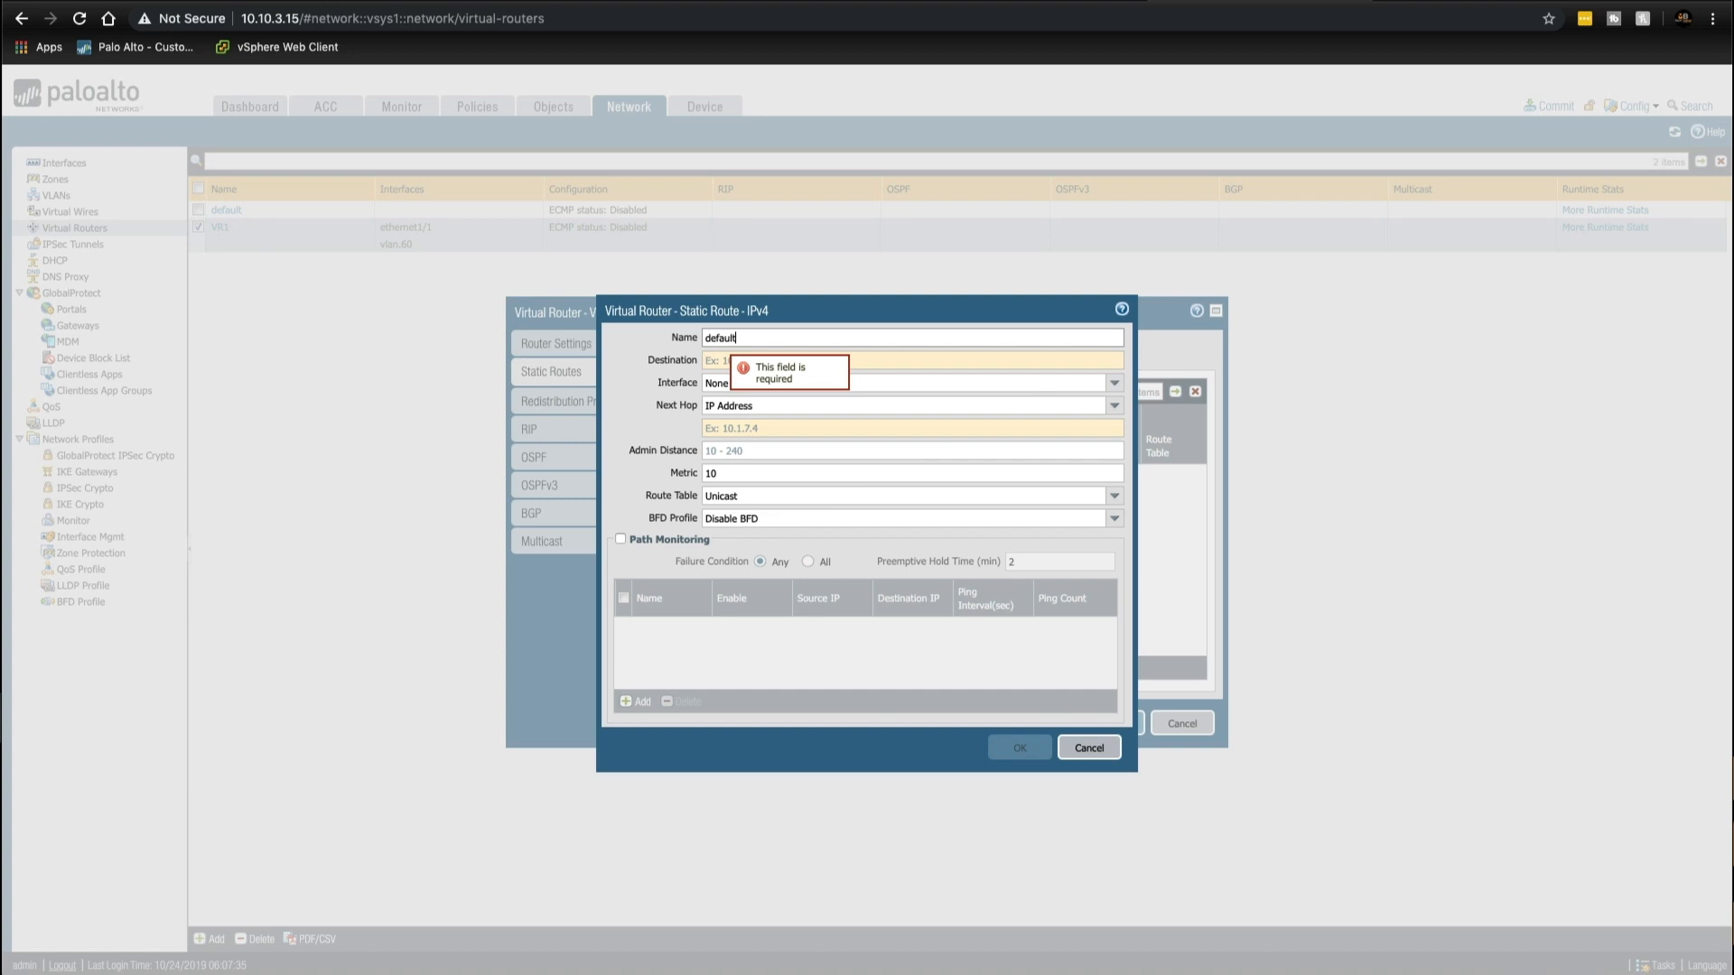
text(-route)
click(805, 359)
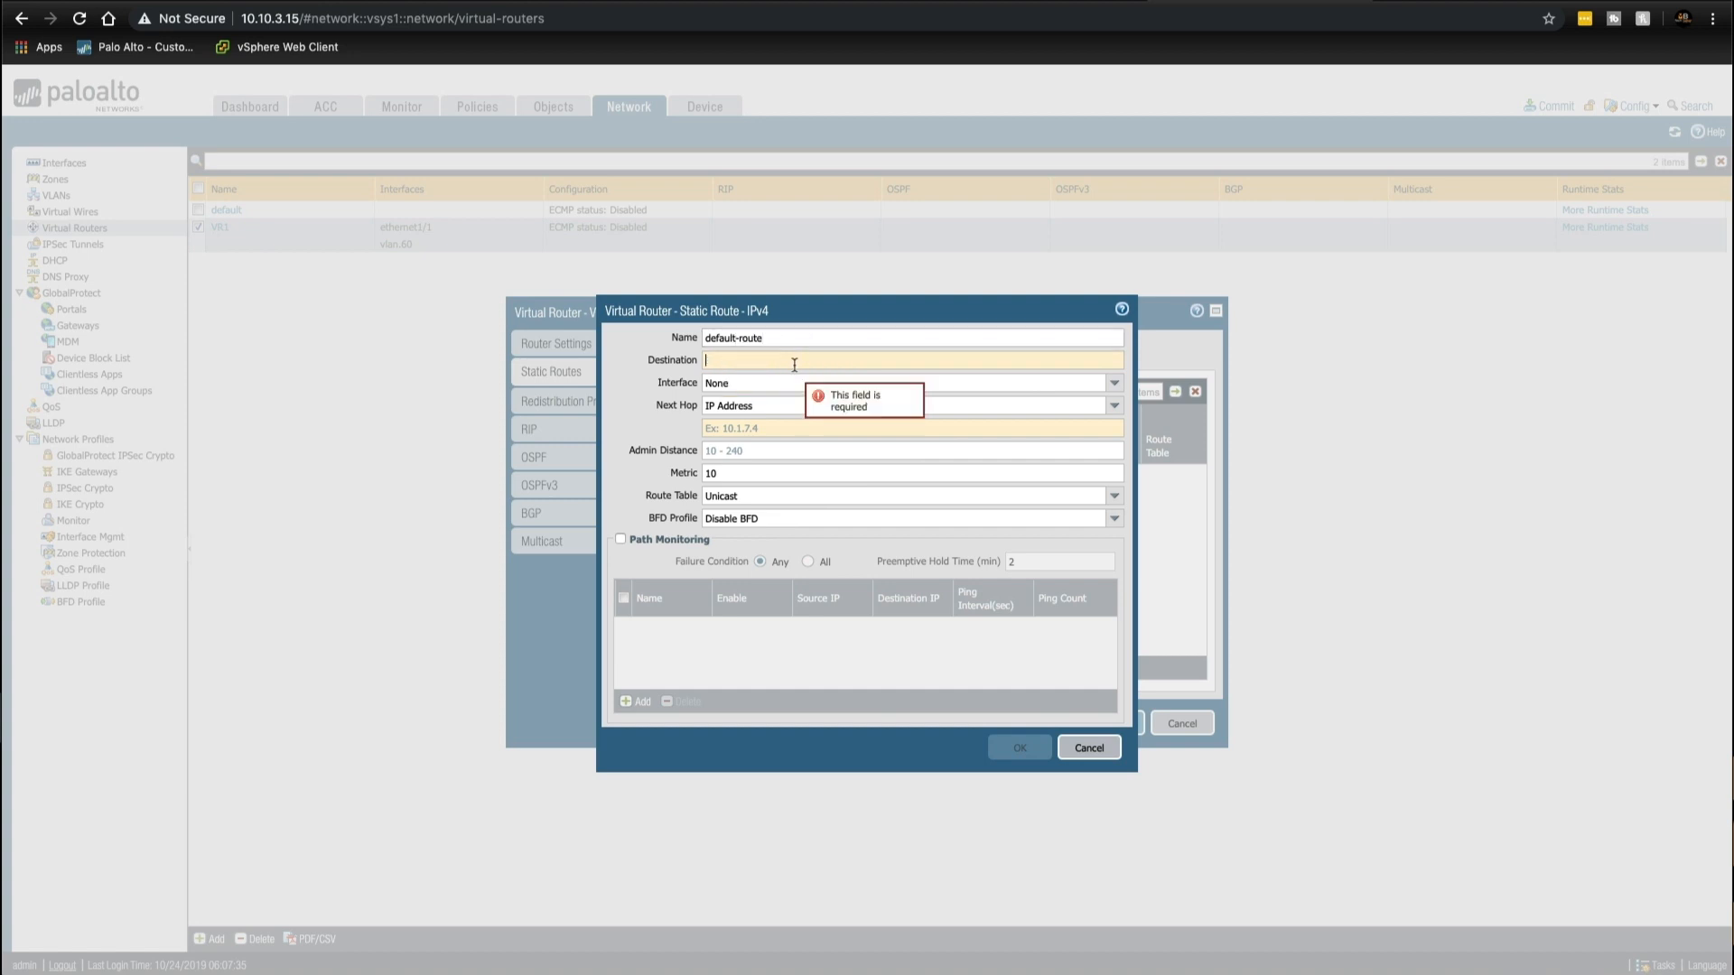
text(0.0.0.0/0)
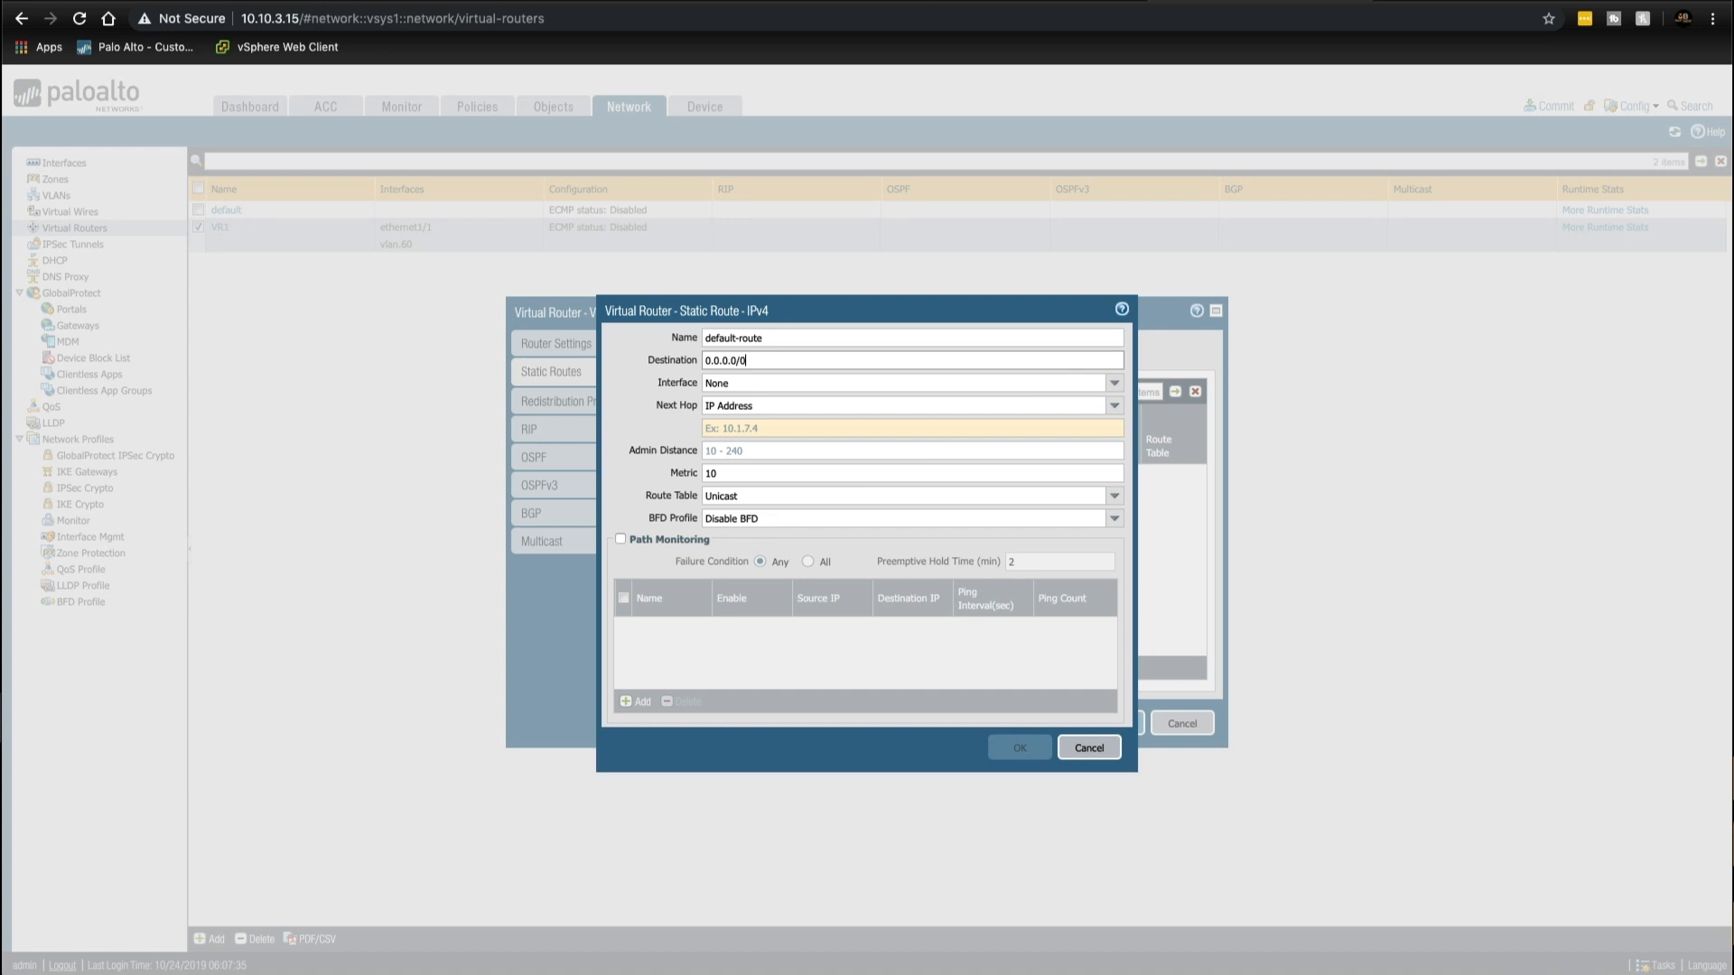
Step: Set the static route's interface to ethernet1/1 and next hop to 172.16.10.254, and save the route and virtual router
click(1111, 384)
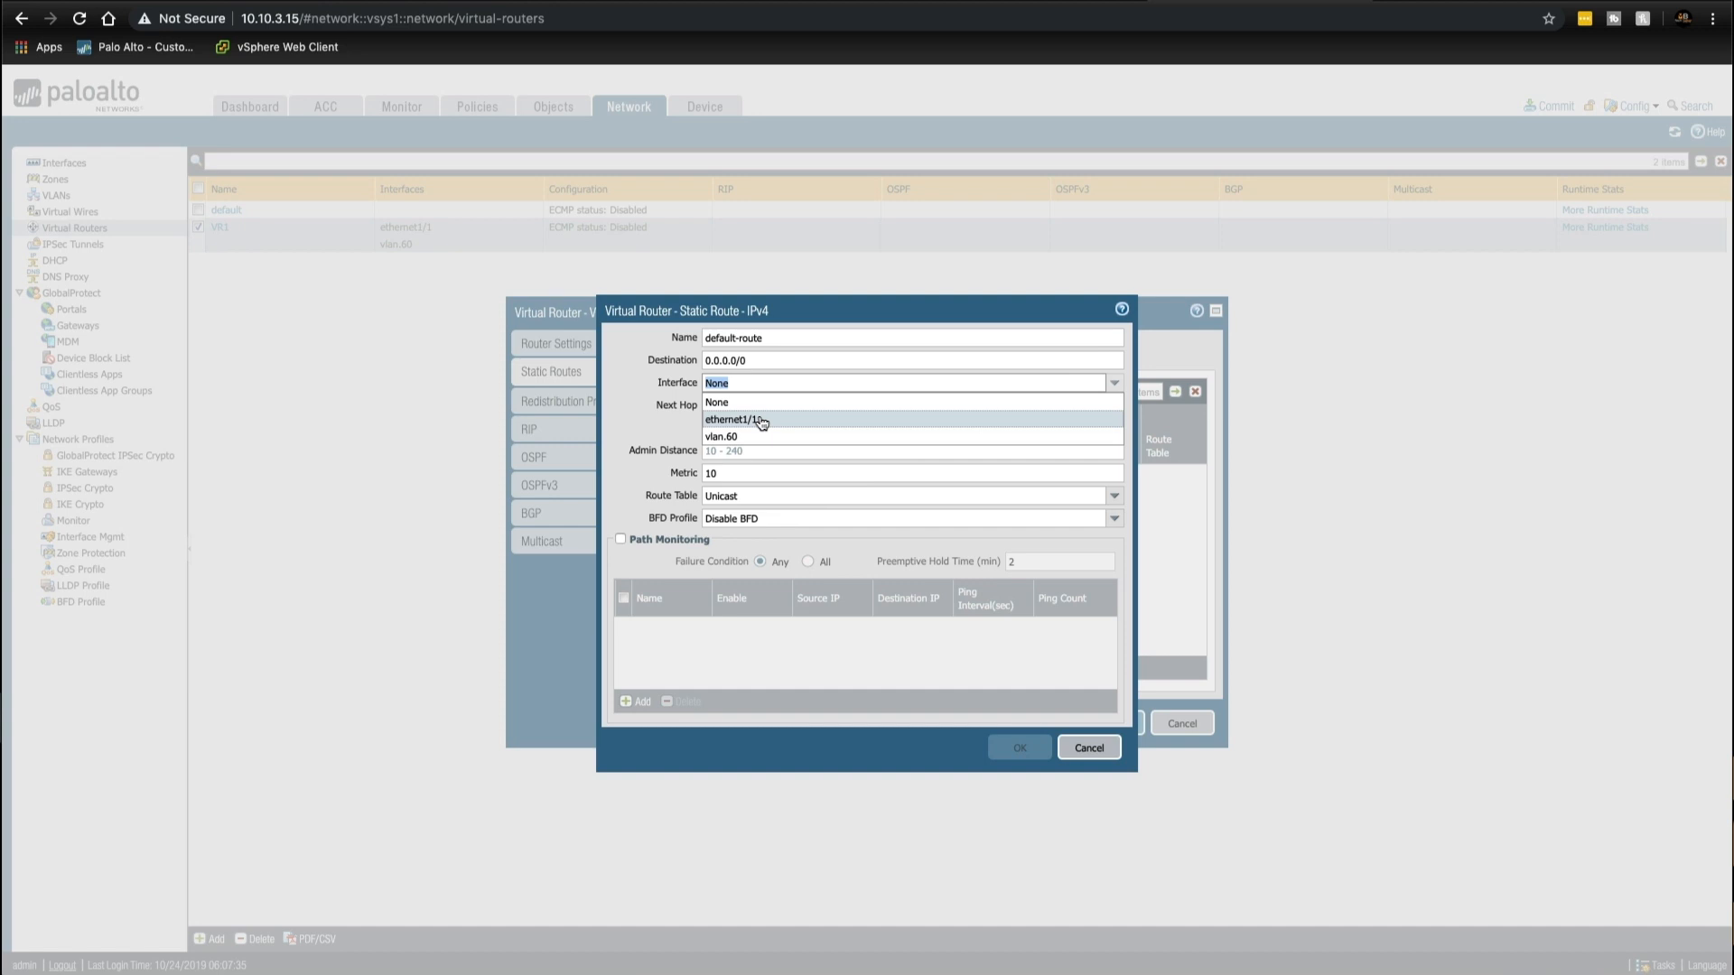
click(761, 420)
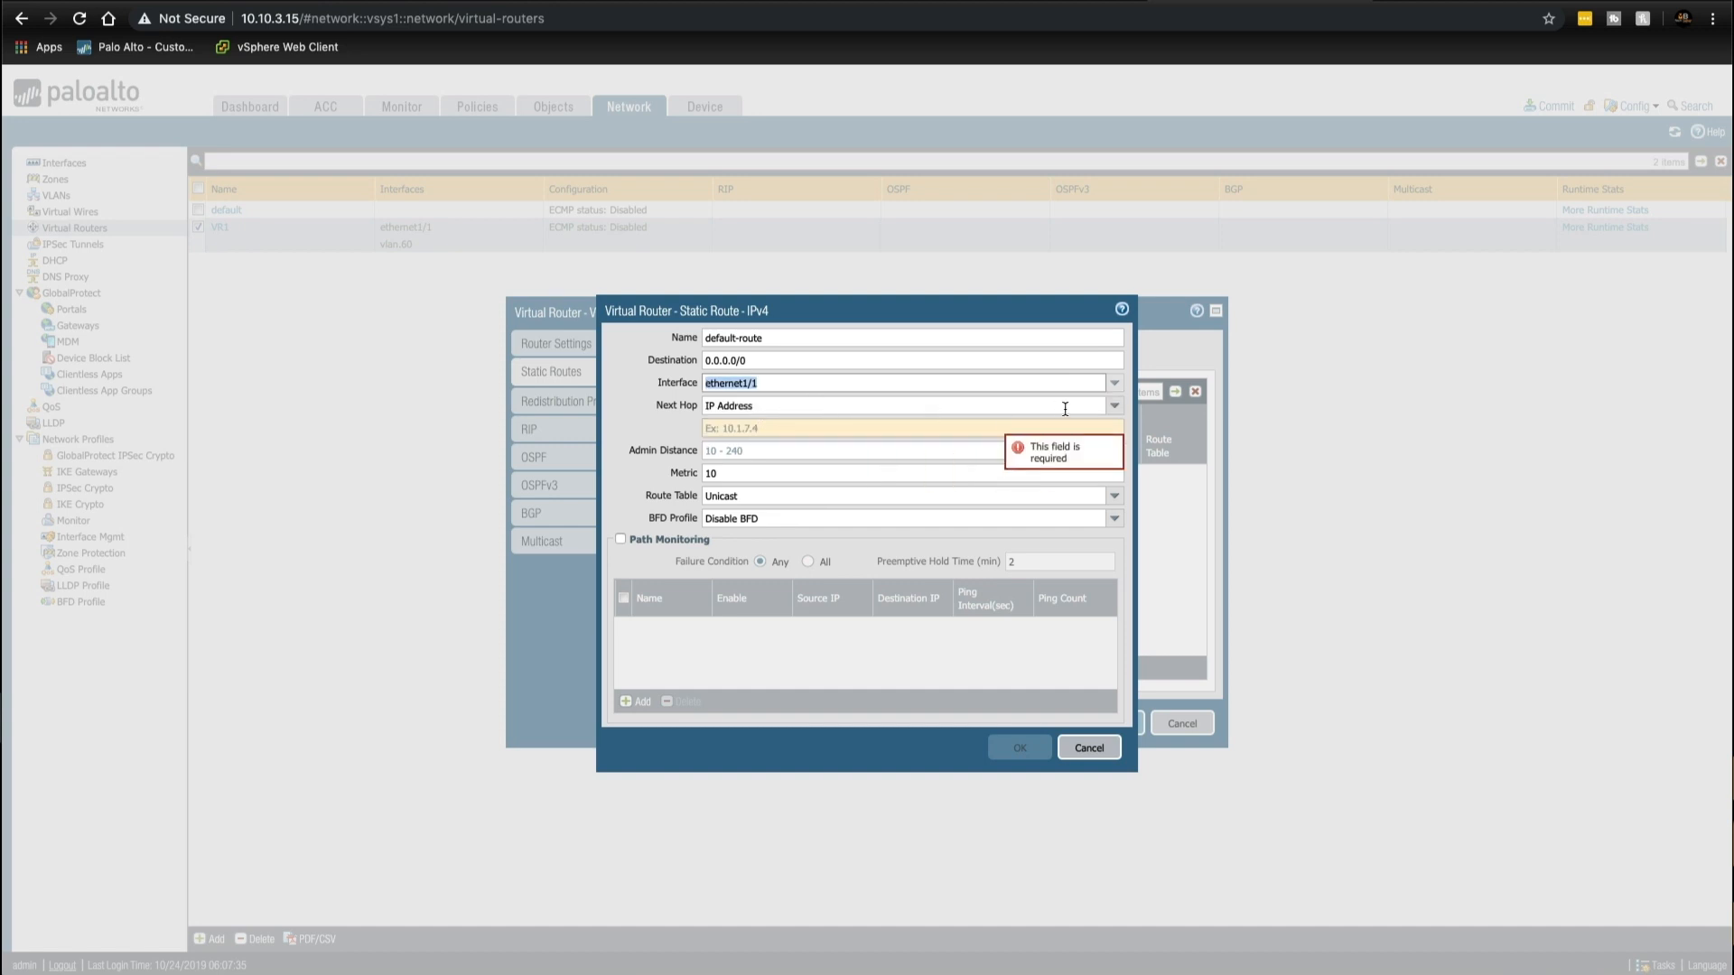
click(1128, 416)
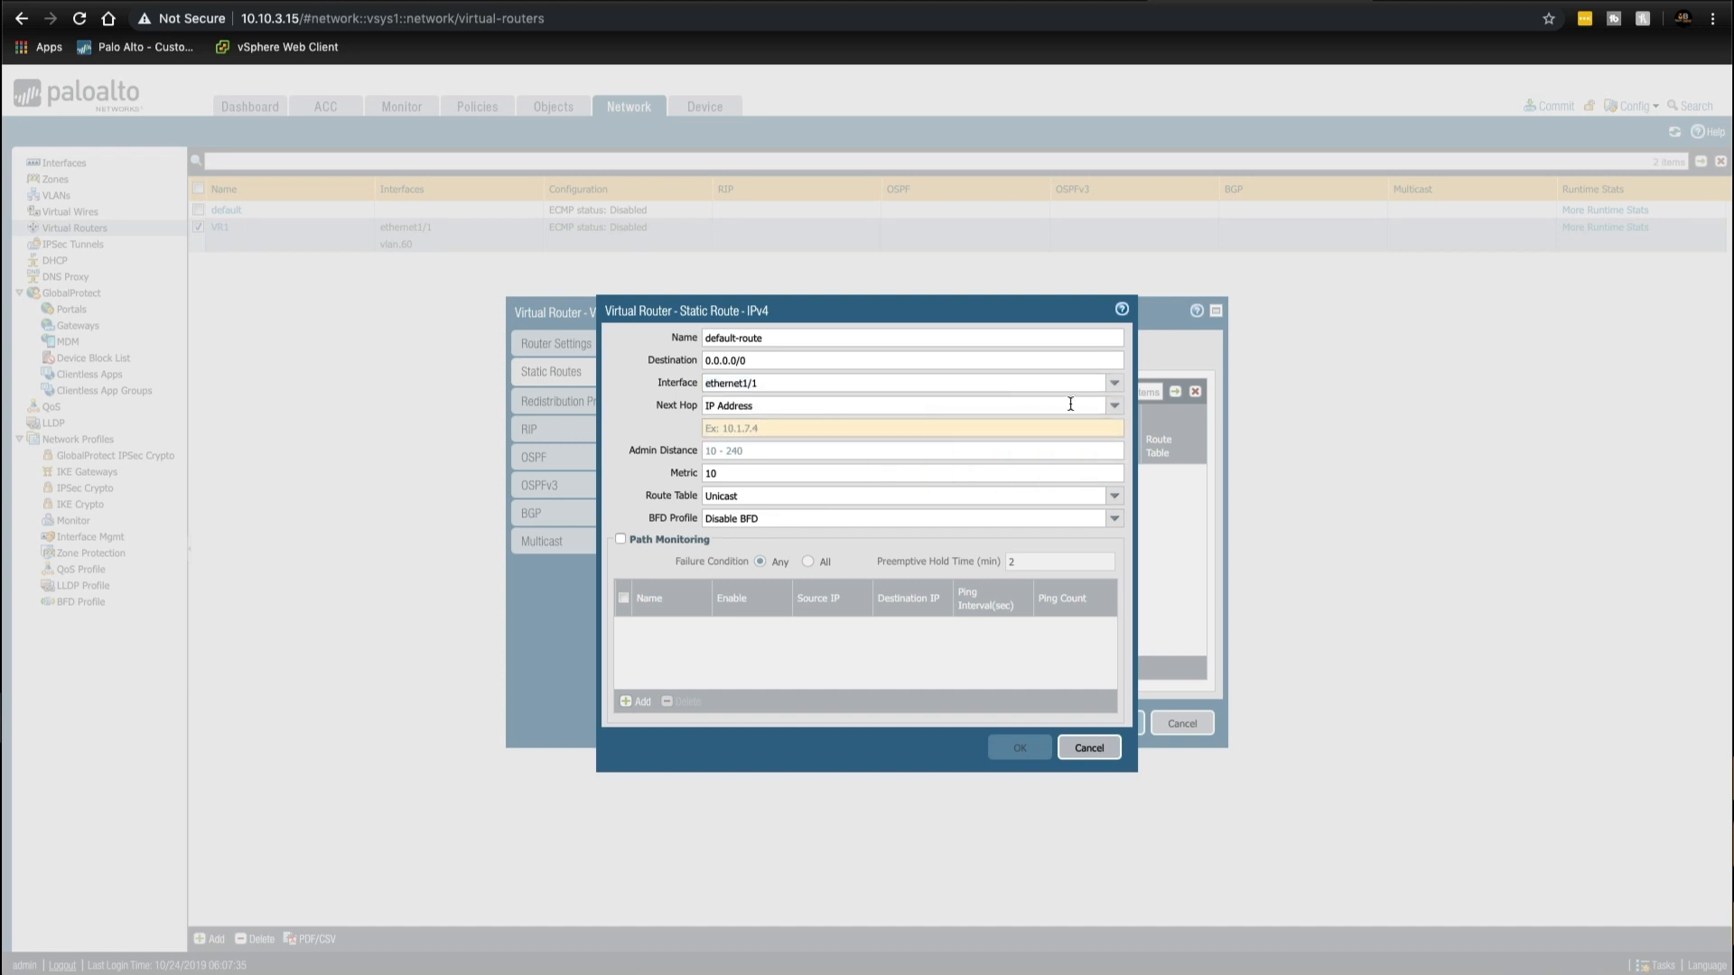
click(793, 426)
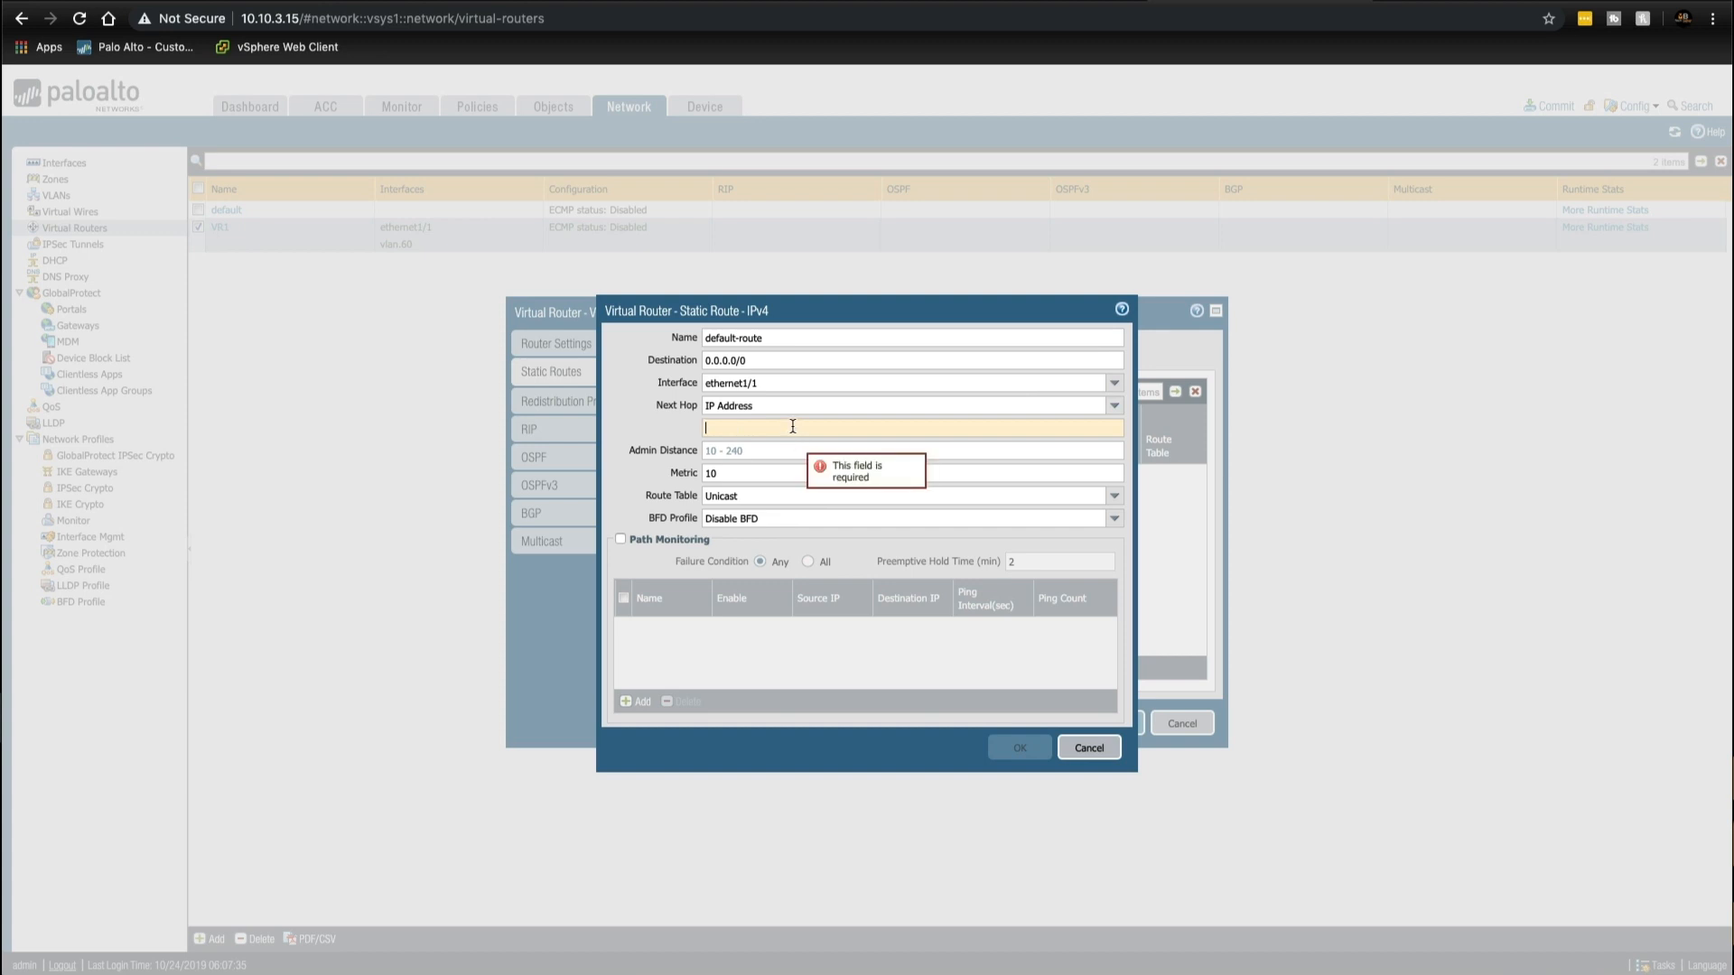
text(172.16.1)
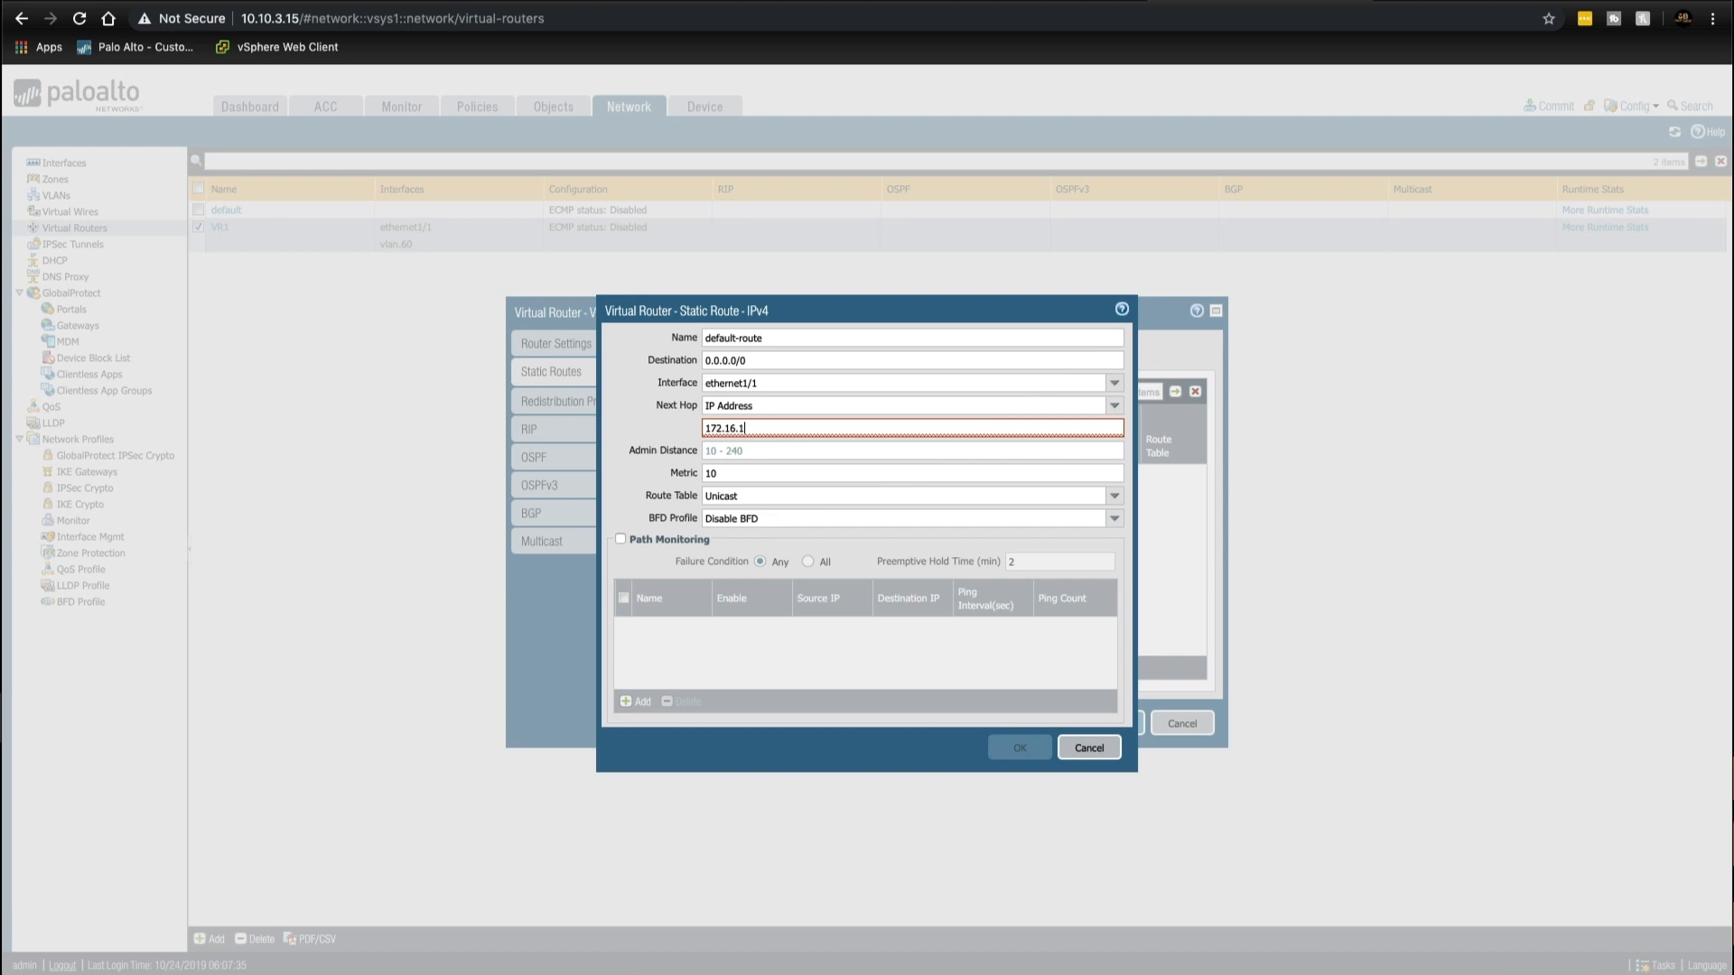
text(0.254)
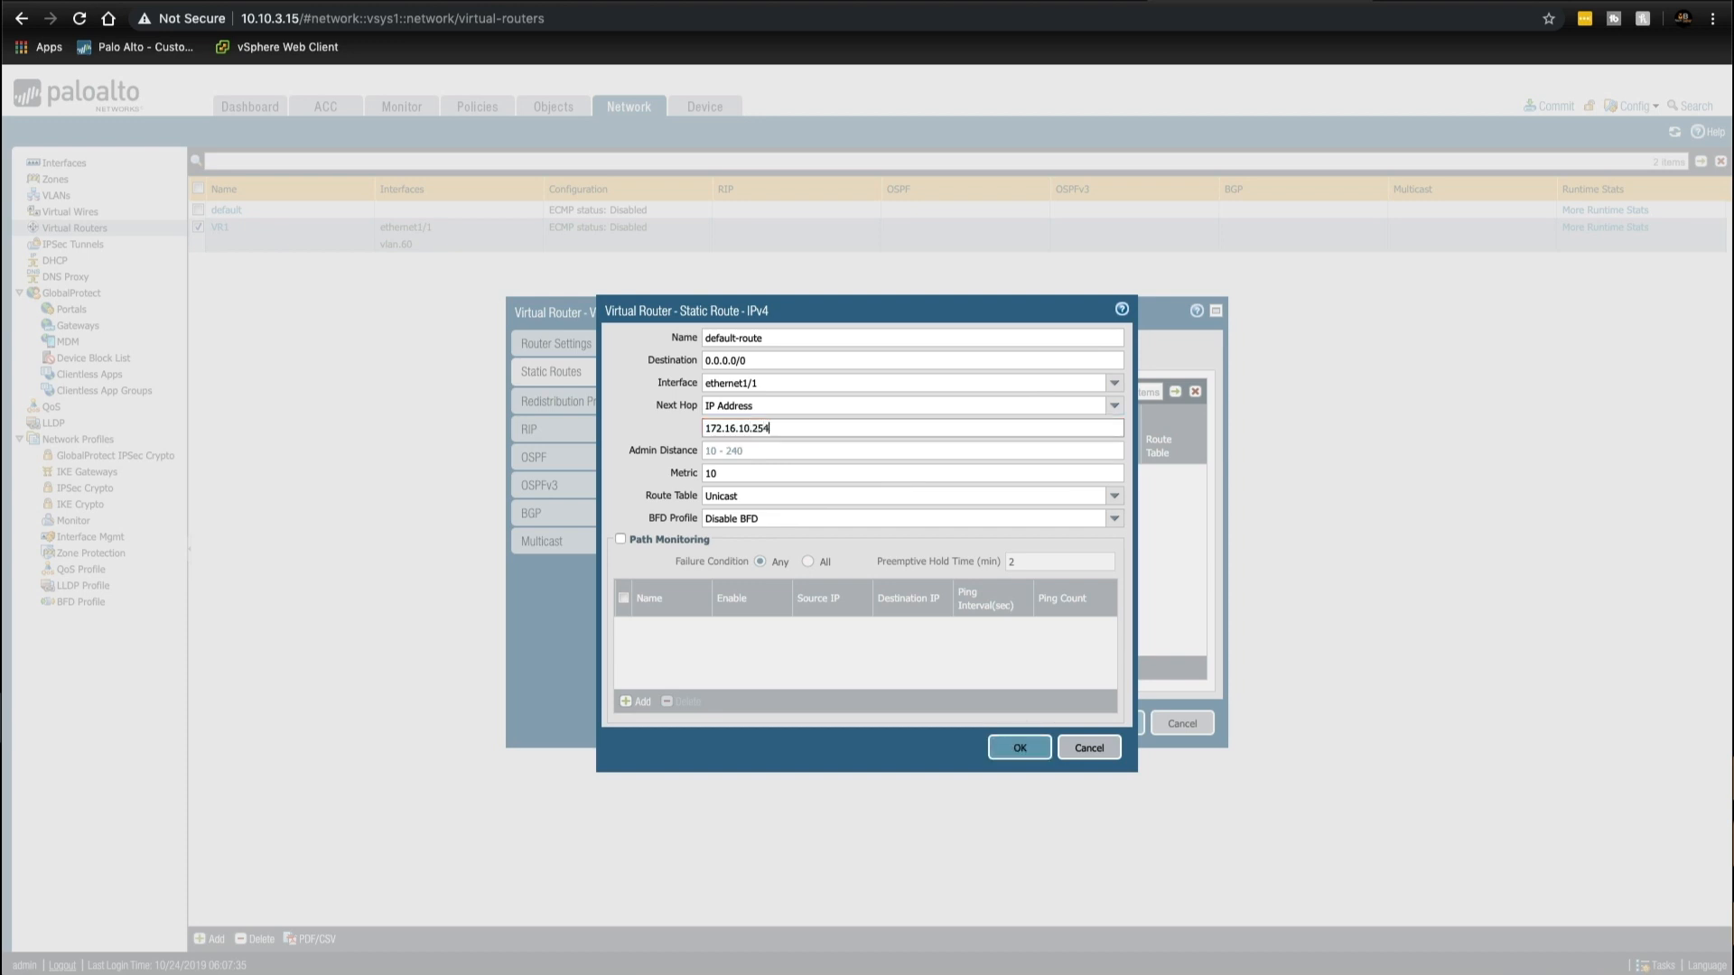
click(1005, 748)
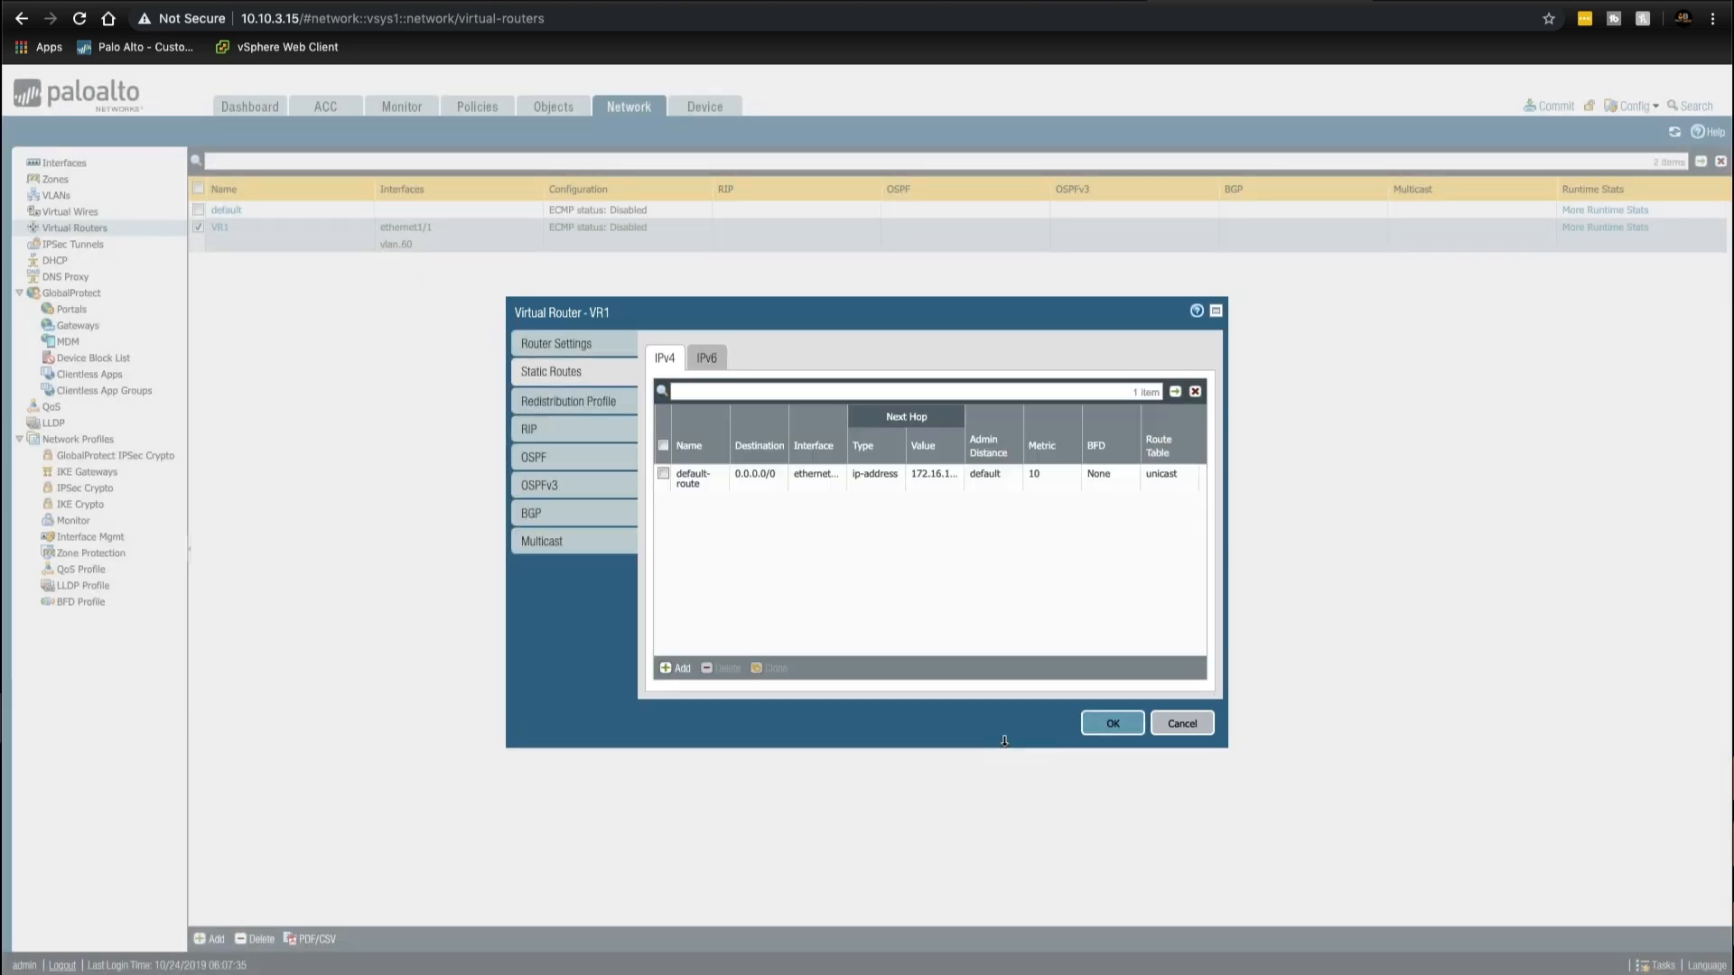
click(1118, 726)
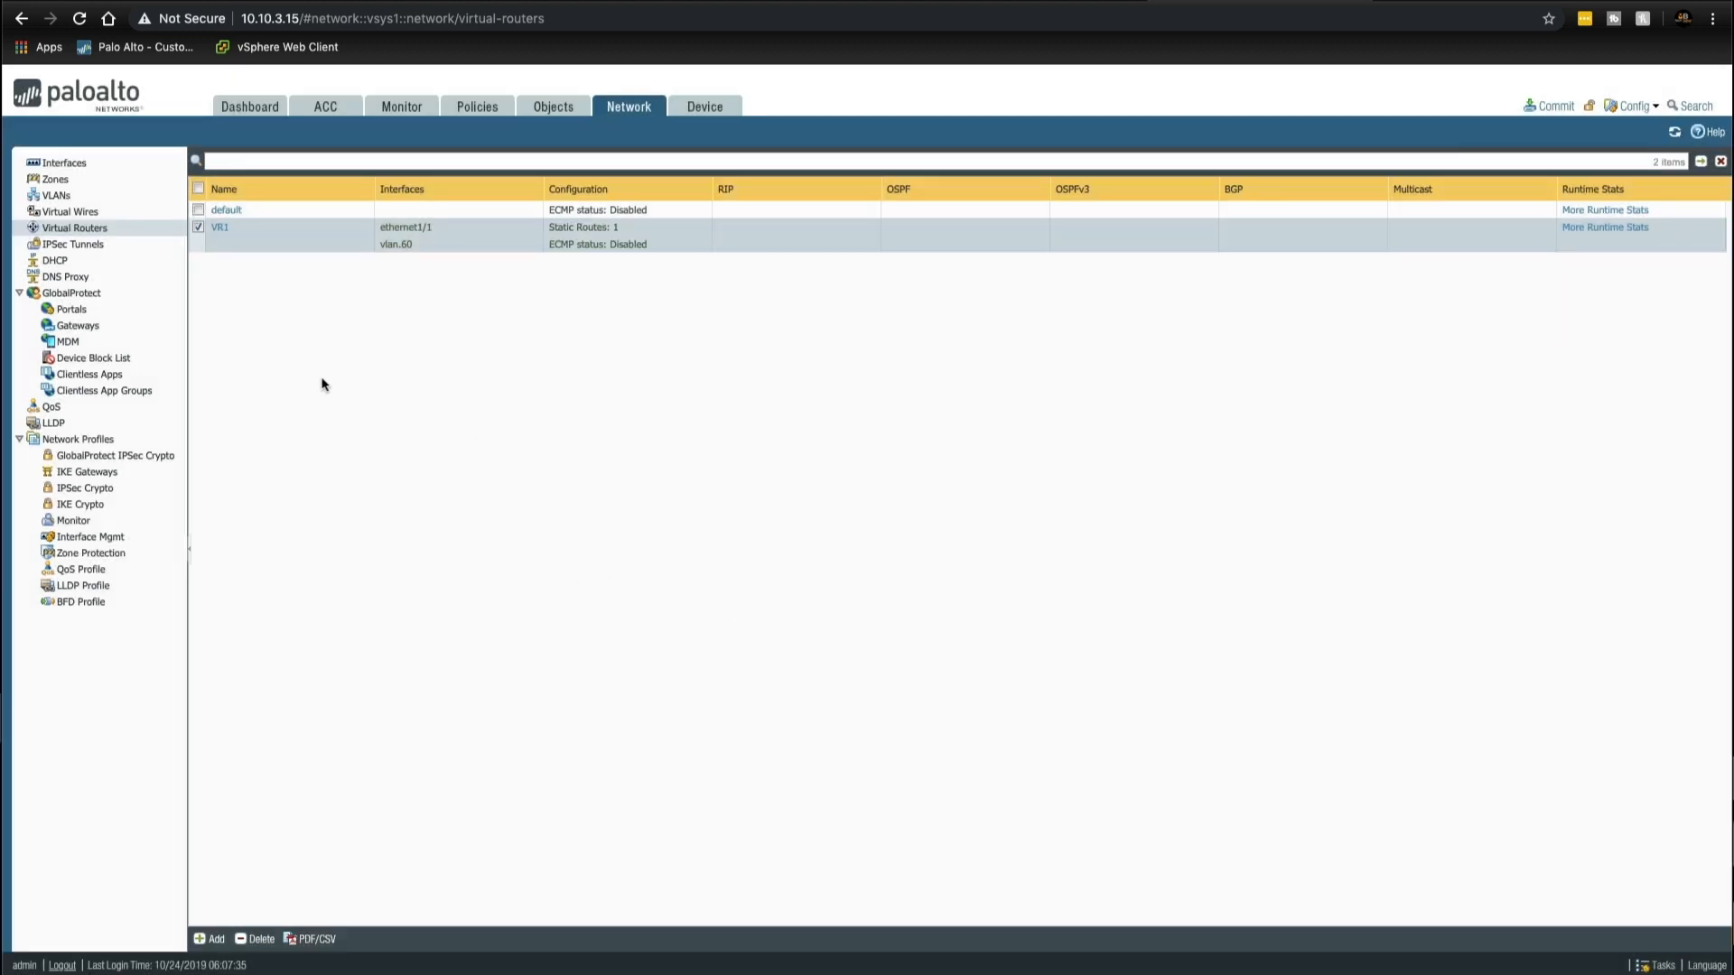
Step: Create an interface management profile named Ping_Mgmt that permits Ping and assign it to the vlan.60 interface
click(87, 165)
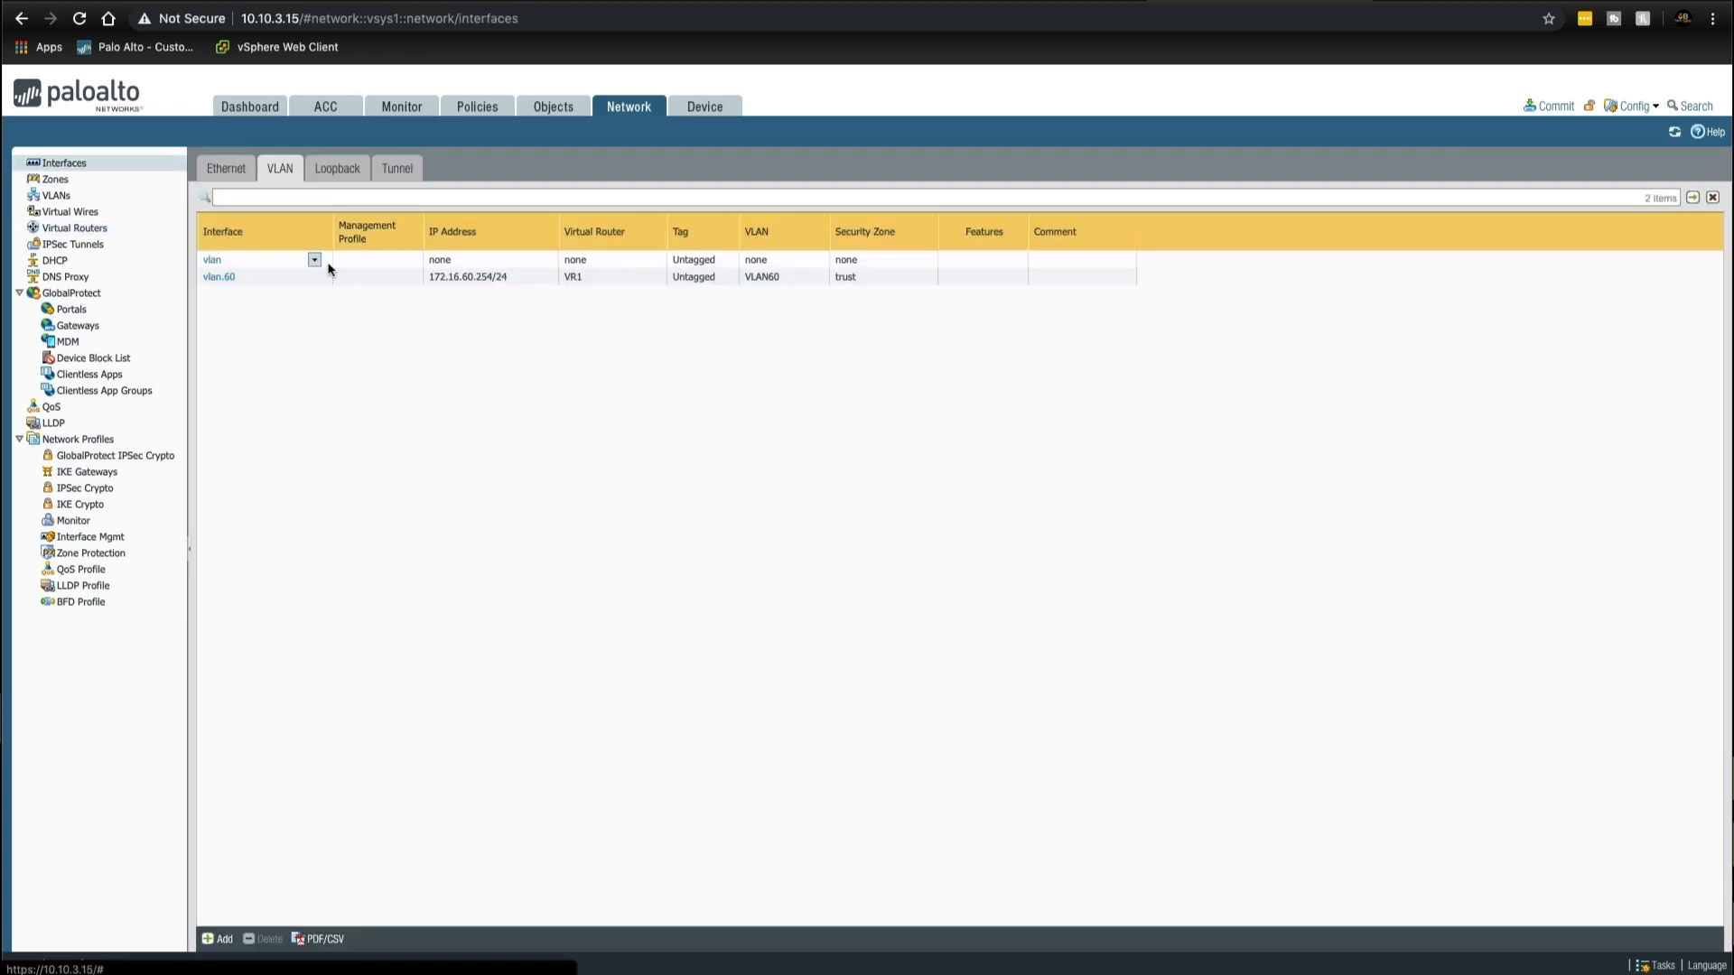
click(221, 278)
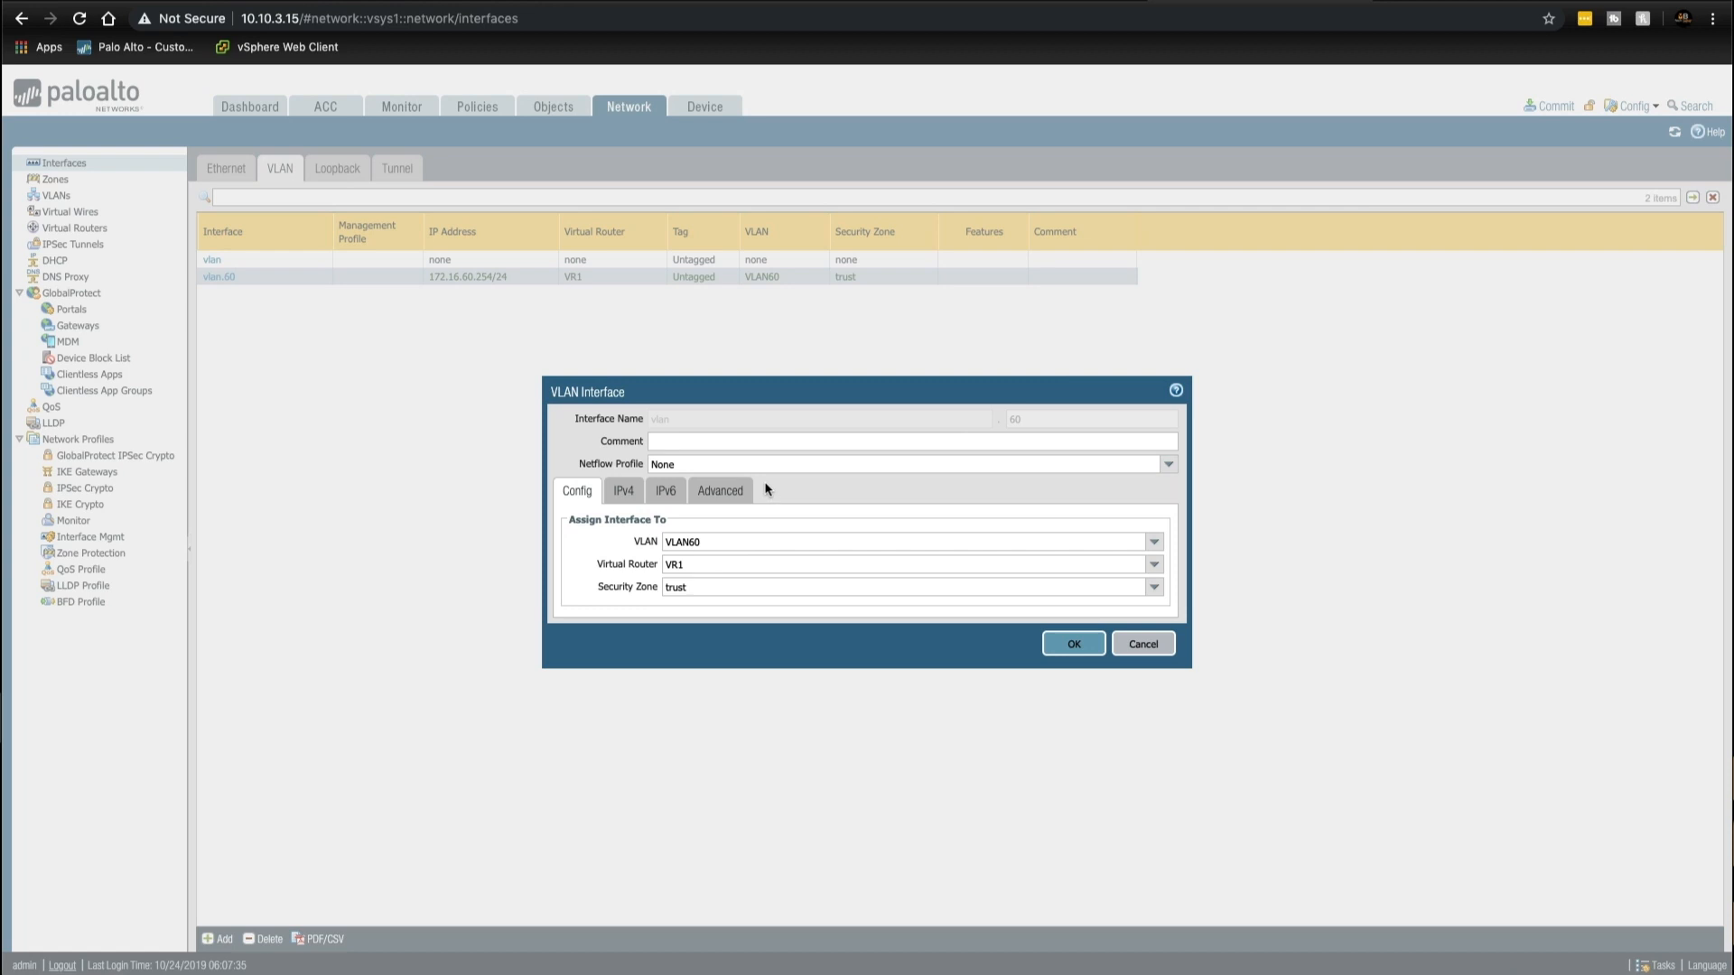
click(721, 491)
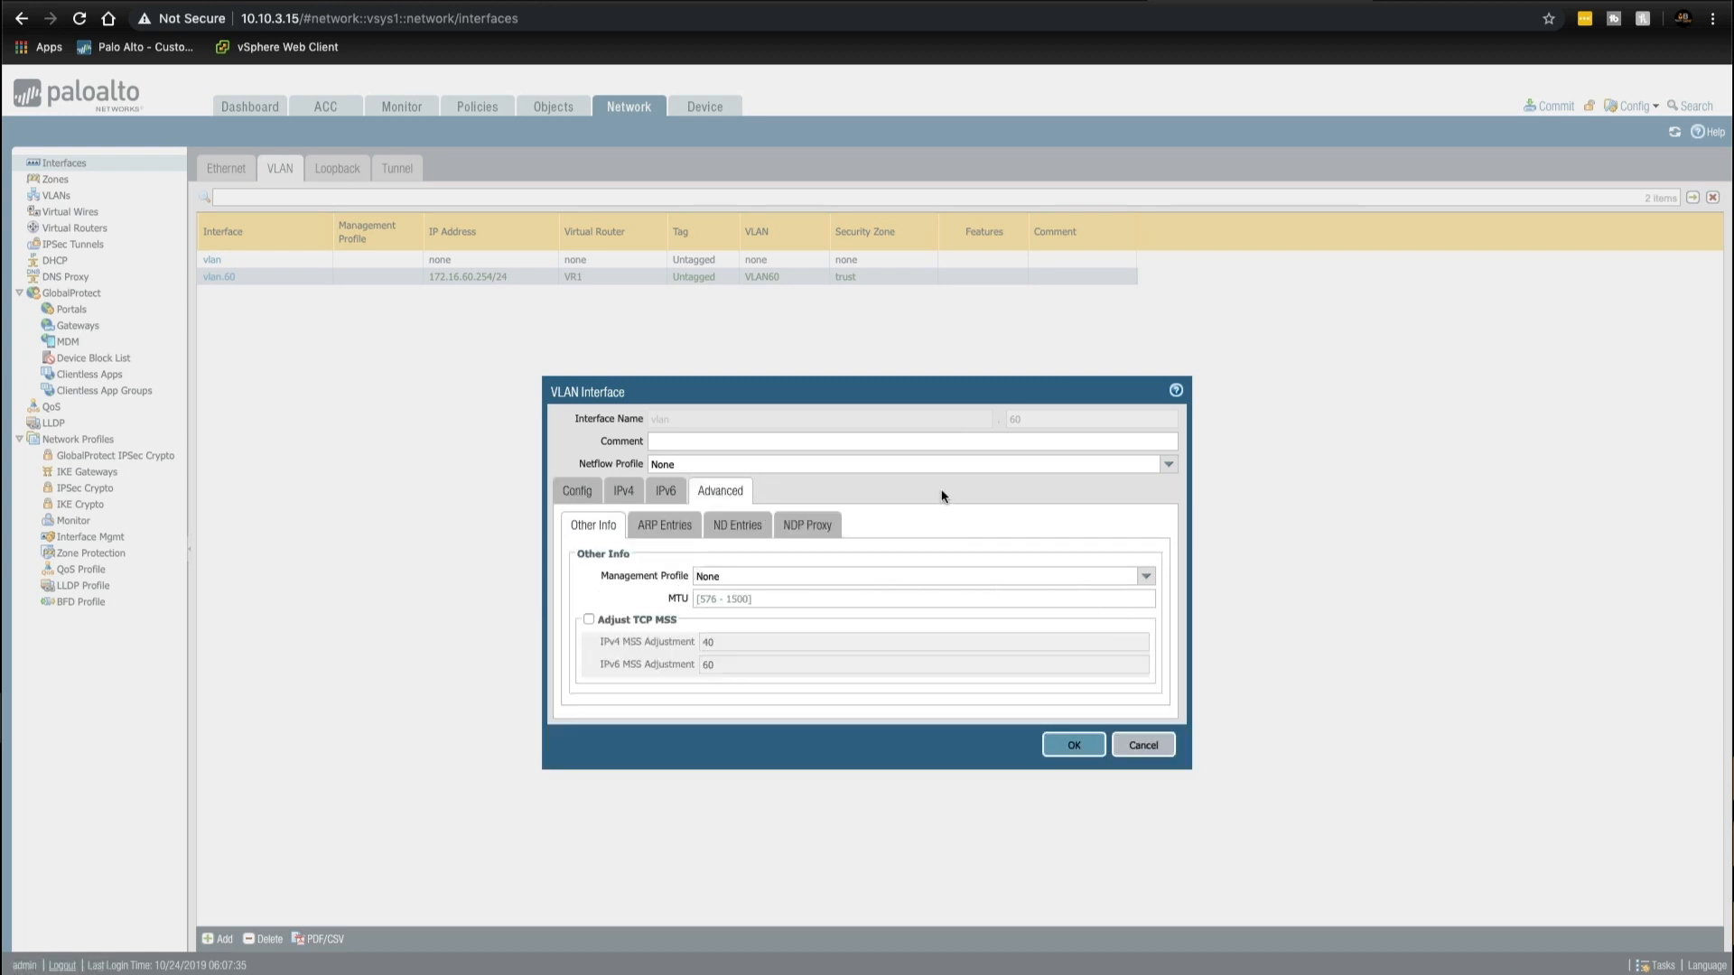
drag(875, 399, 761, 380)
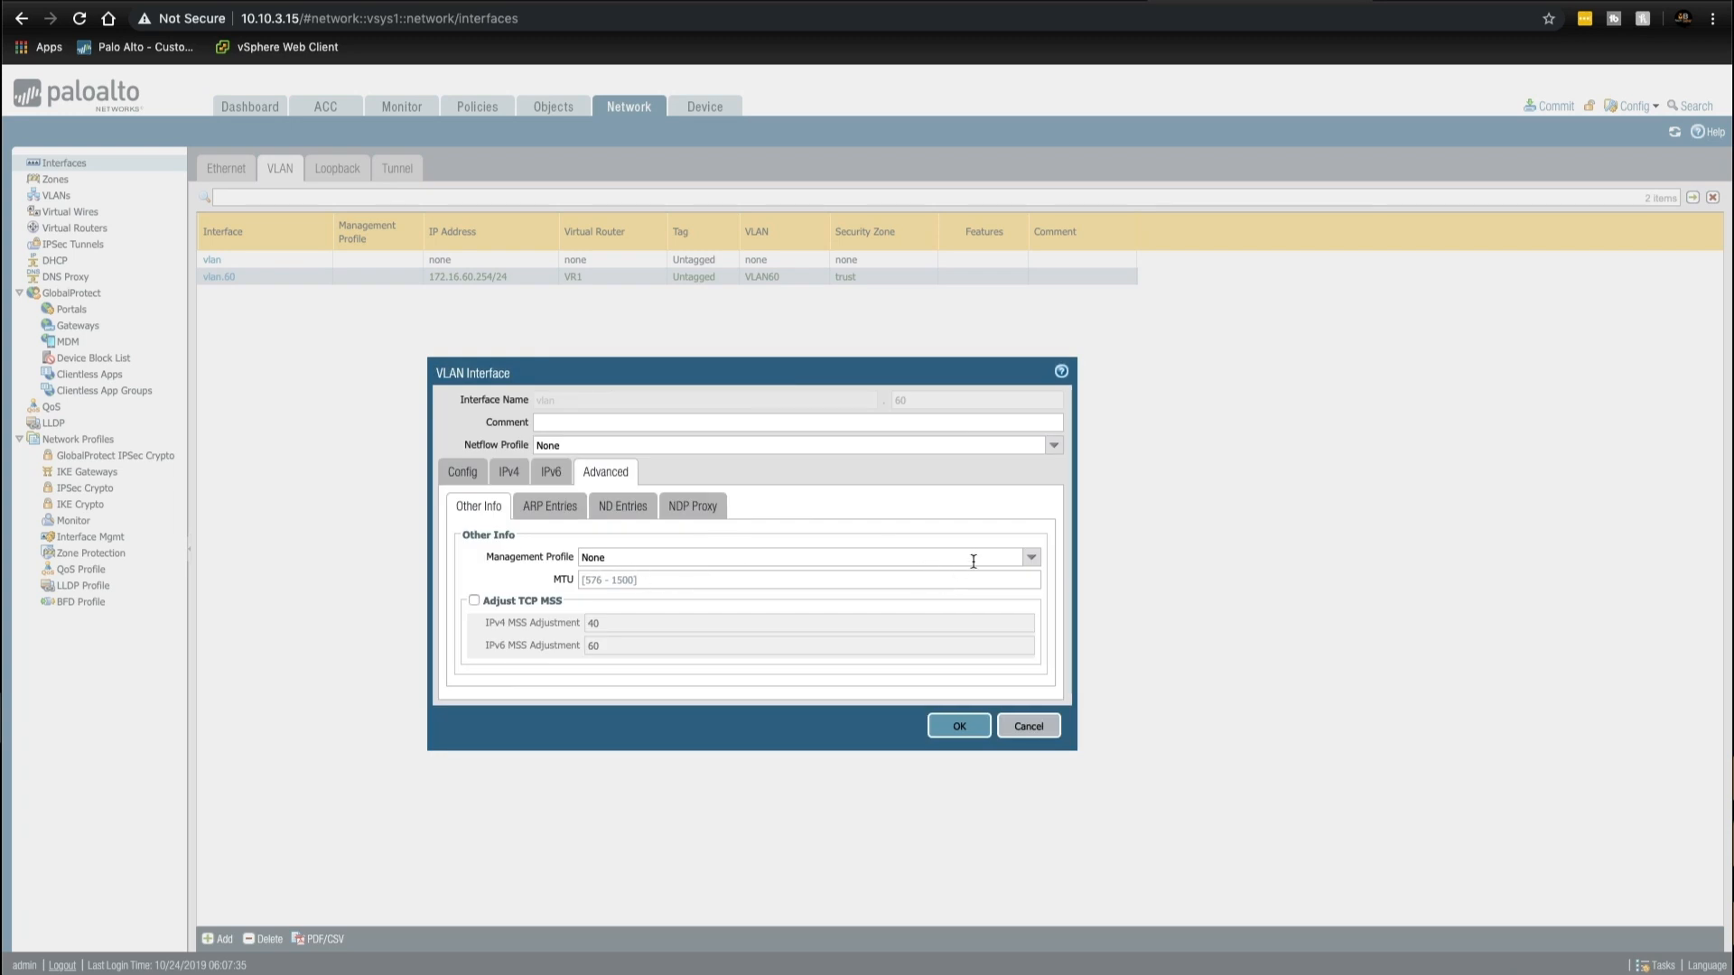
click(1038, 562)
click(679, 598)
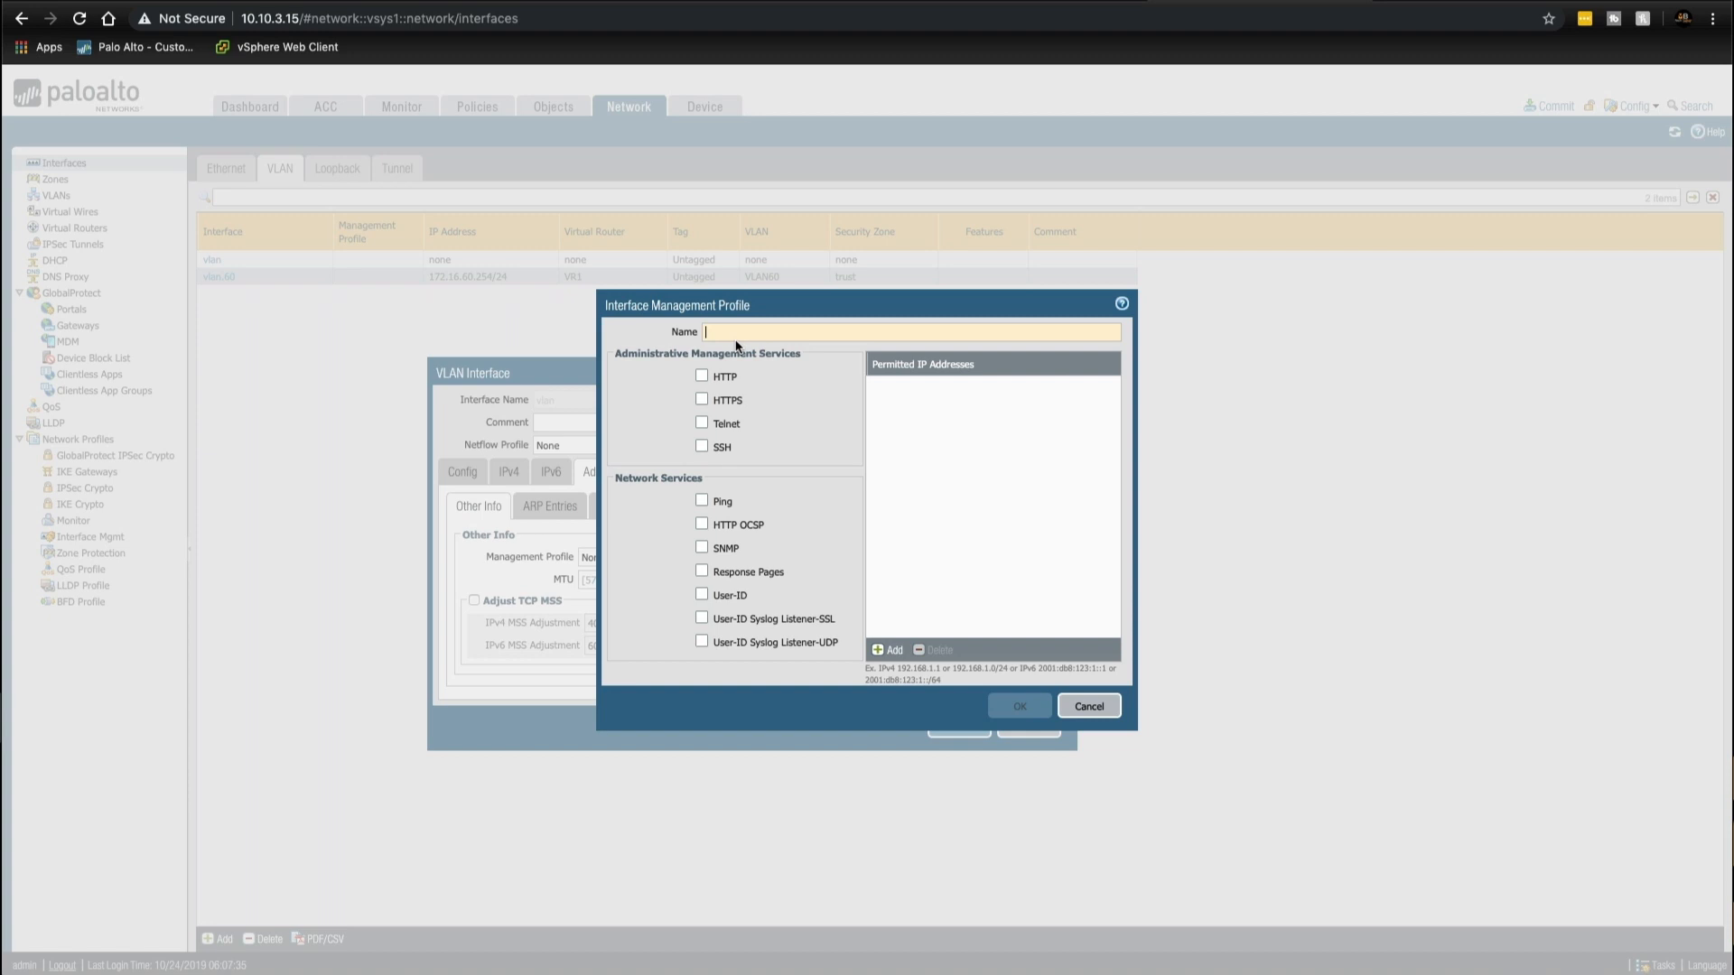
text(Ping_)
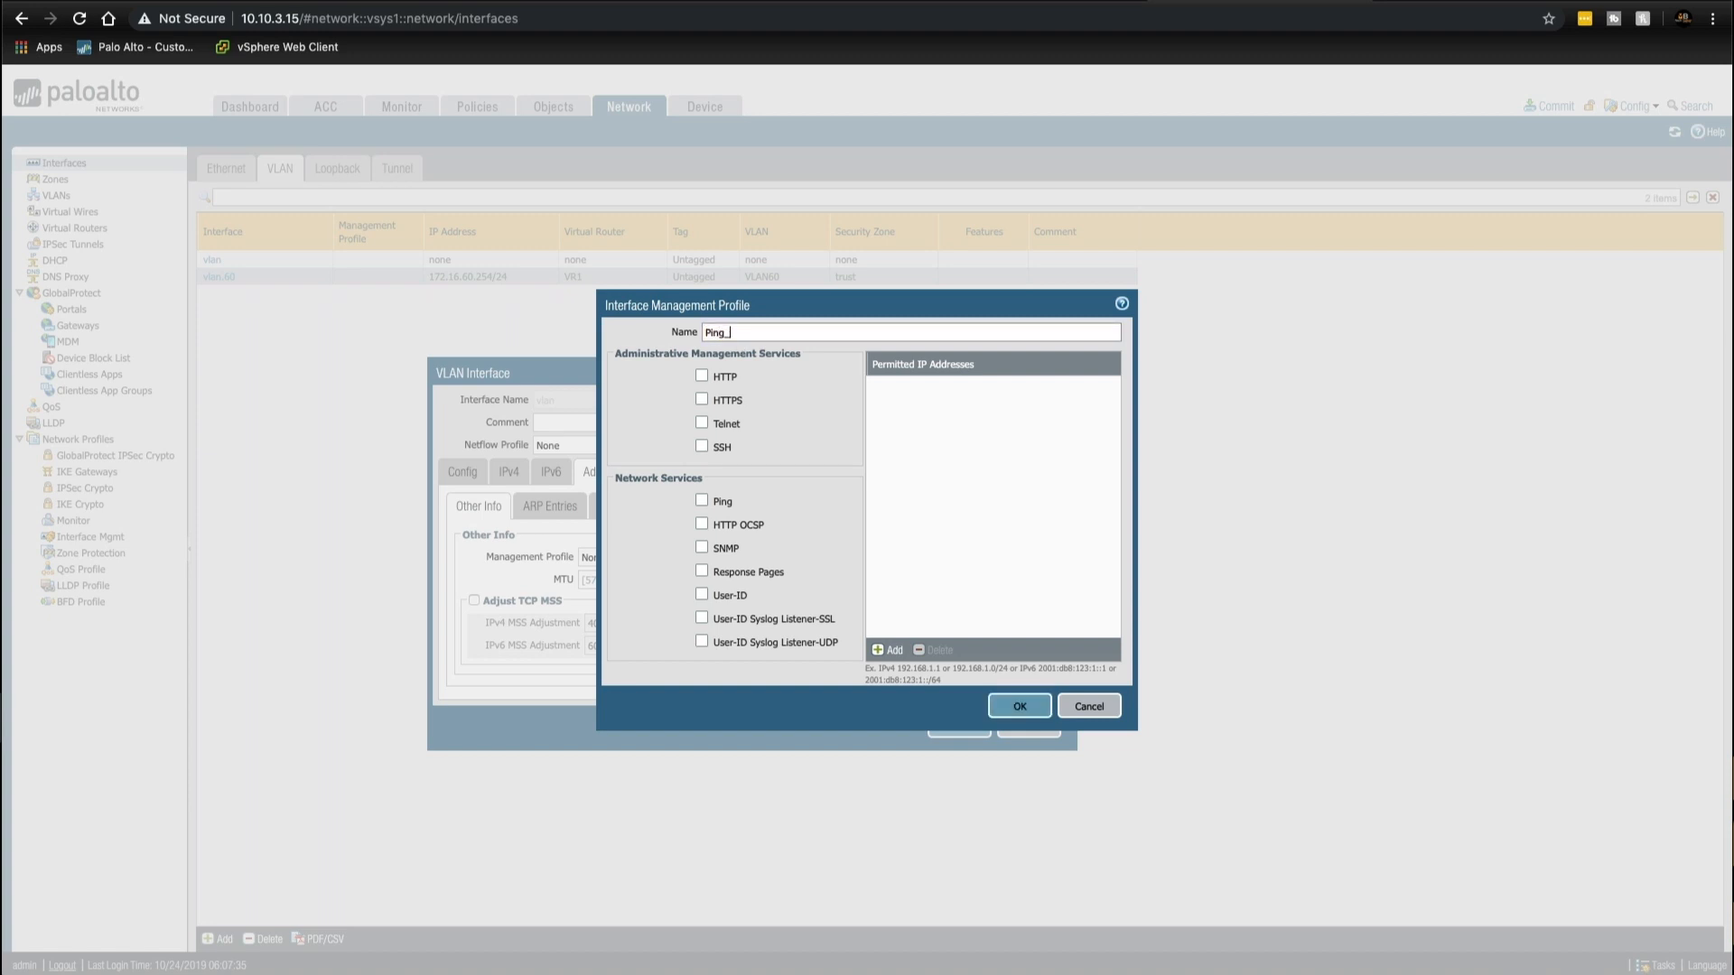
click(701, 501)
click(1015, 707)
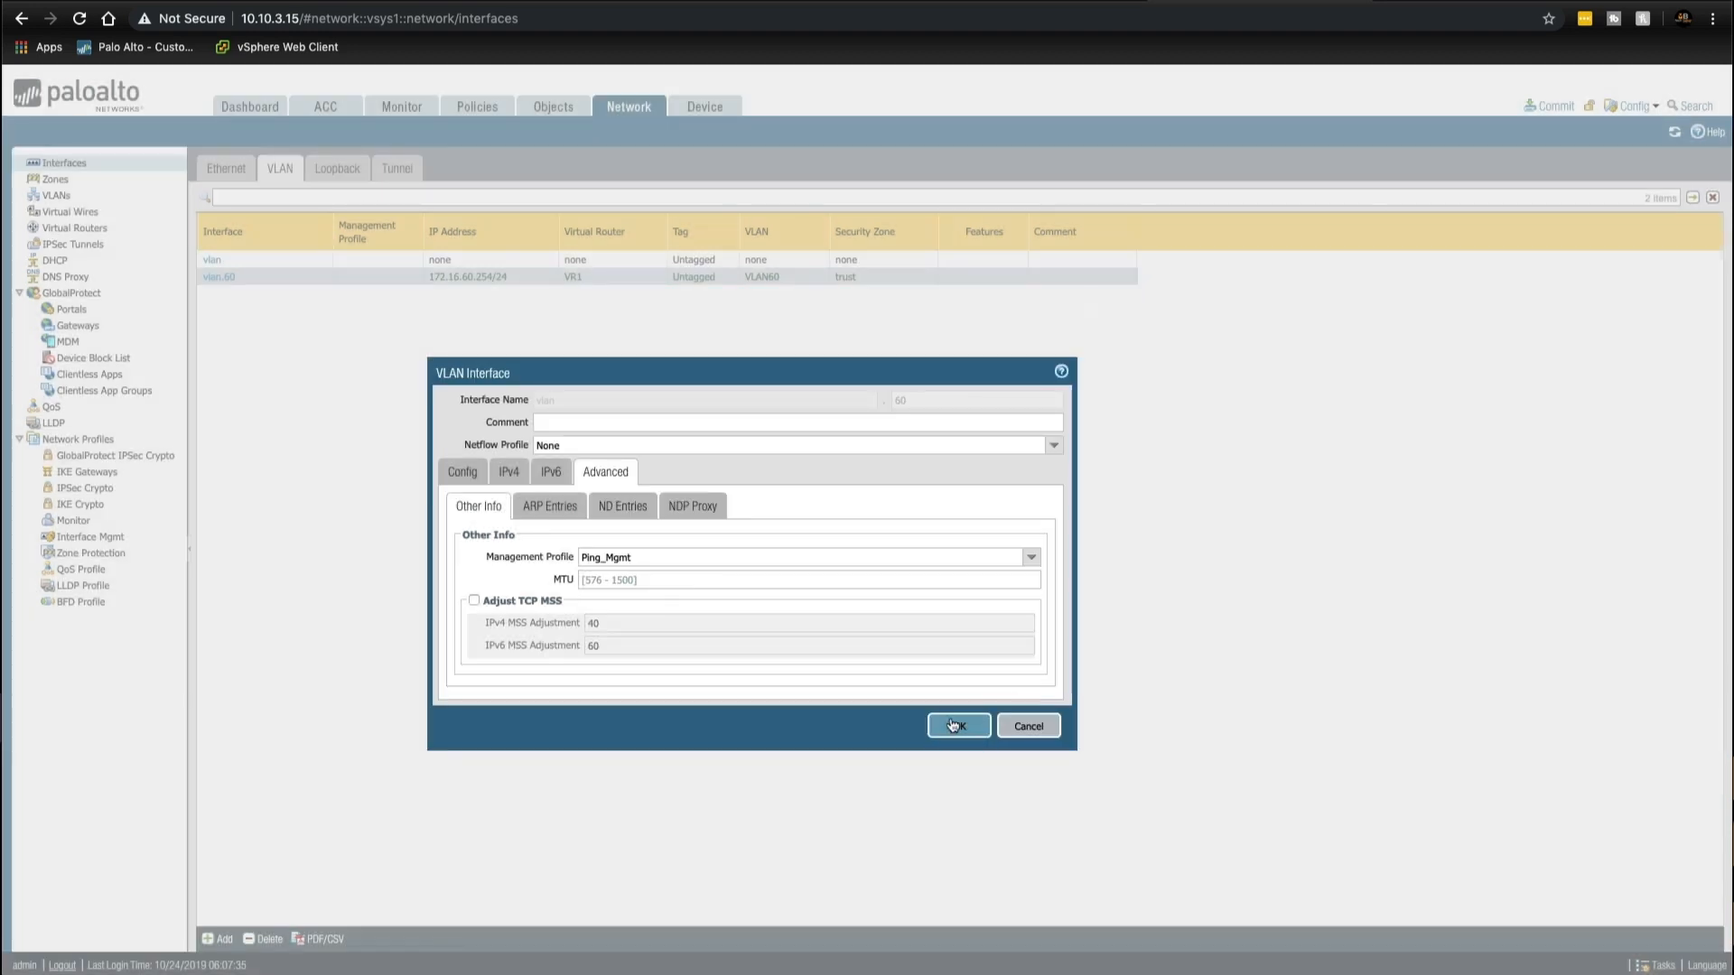
Step: Save the vlan.60 interface settings and commit all changes to the firewall
click(955, 725)
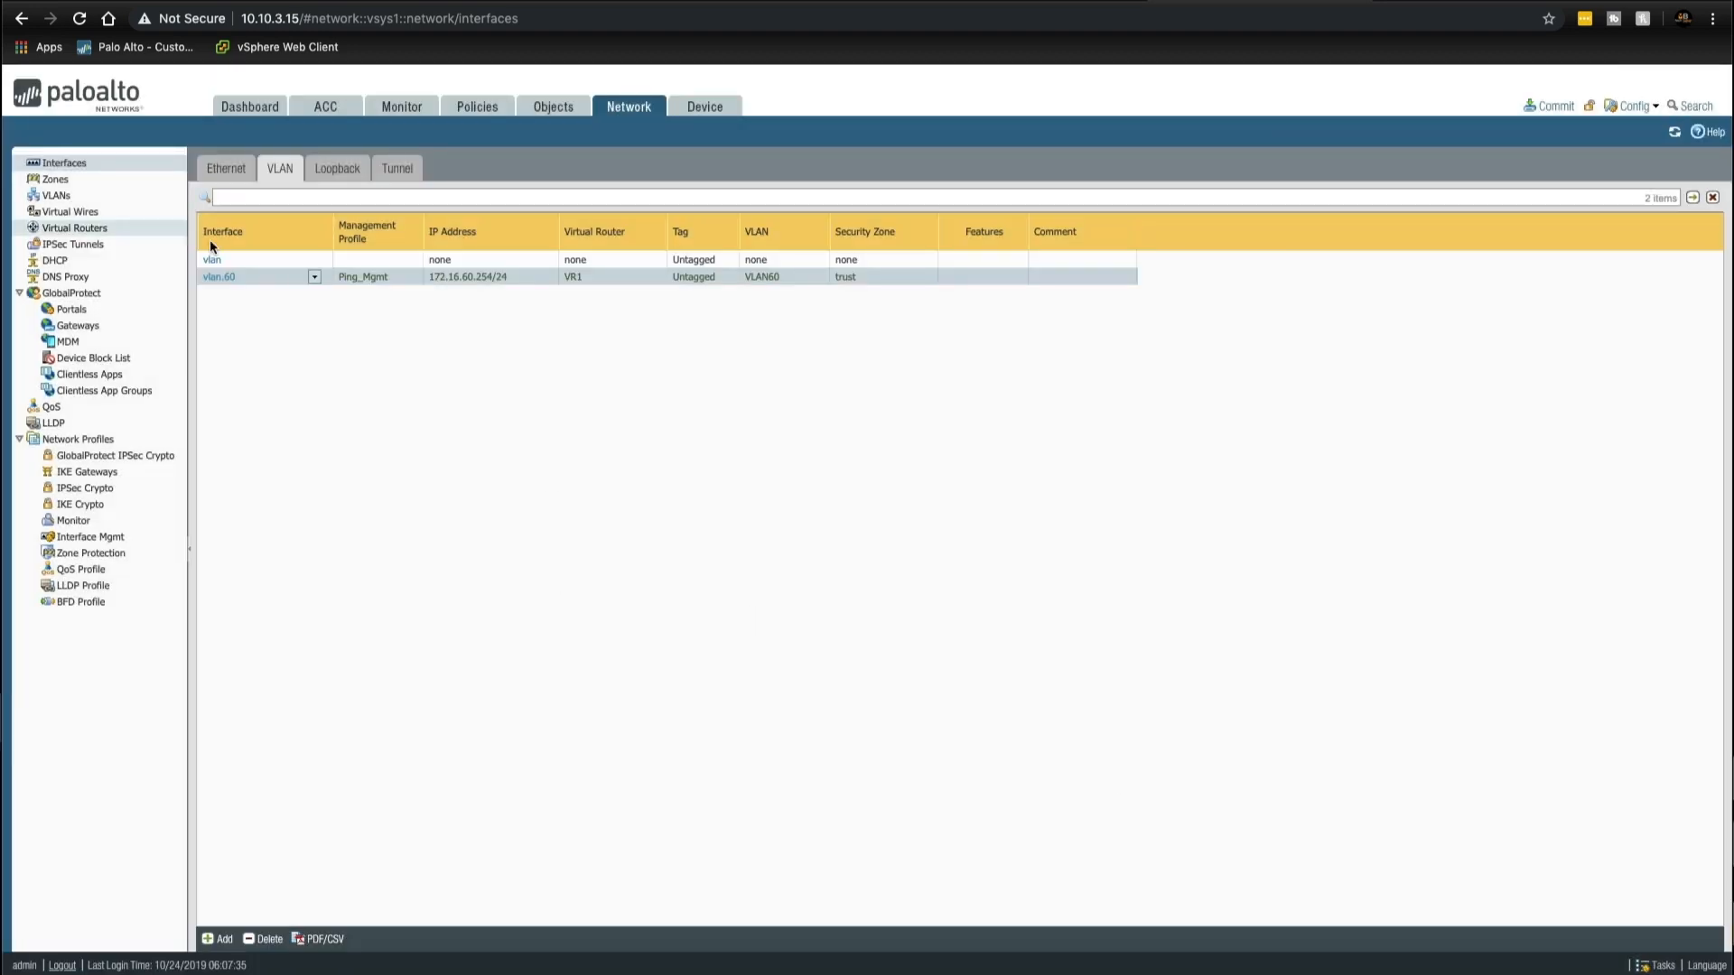
click(1558, 106)
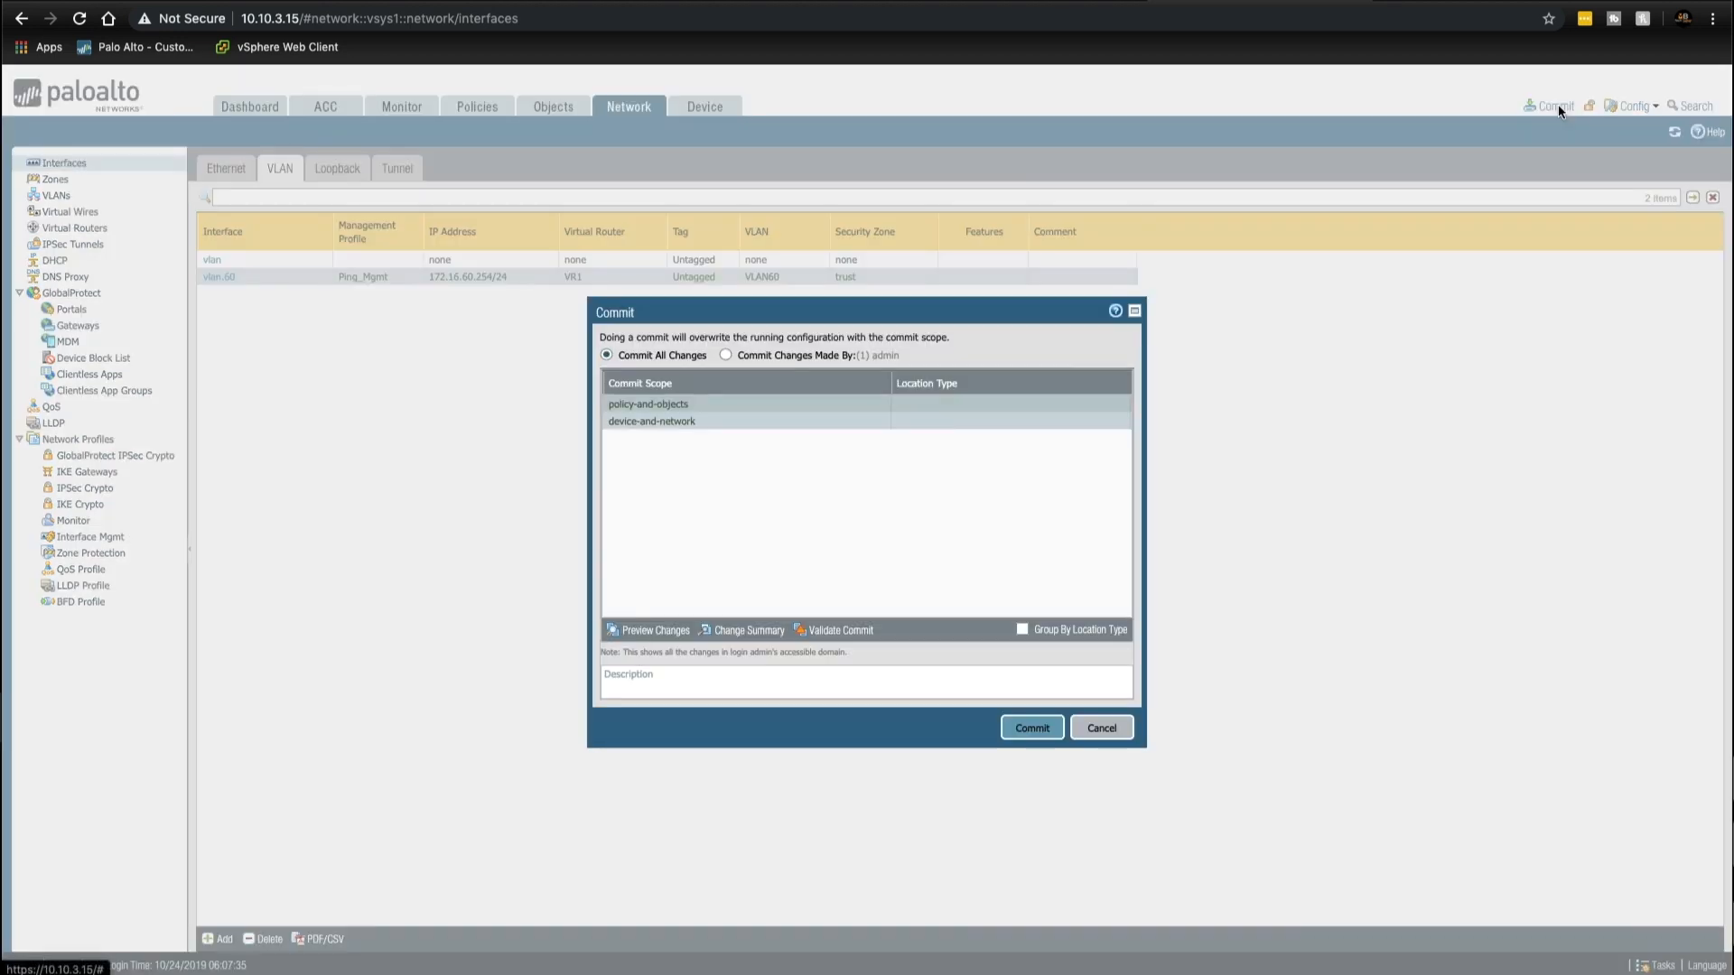
click(1058, 726)
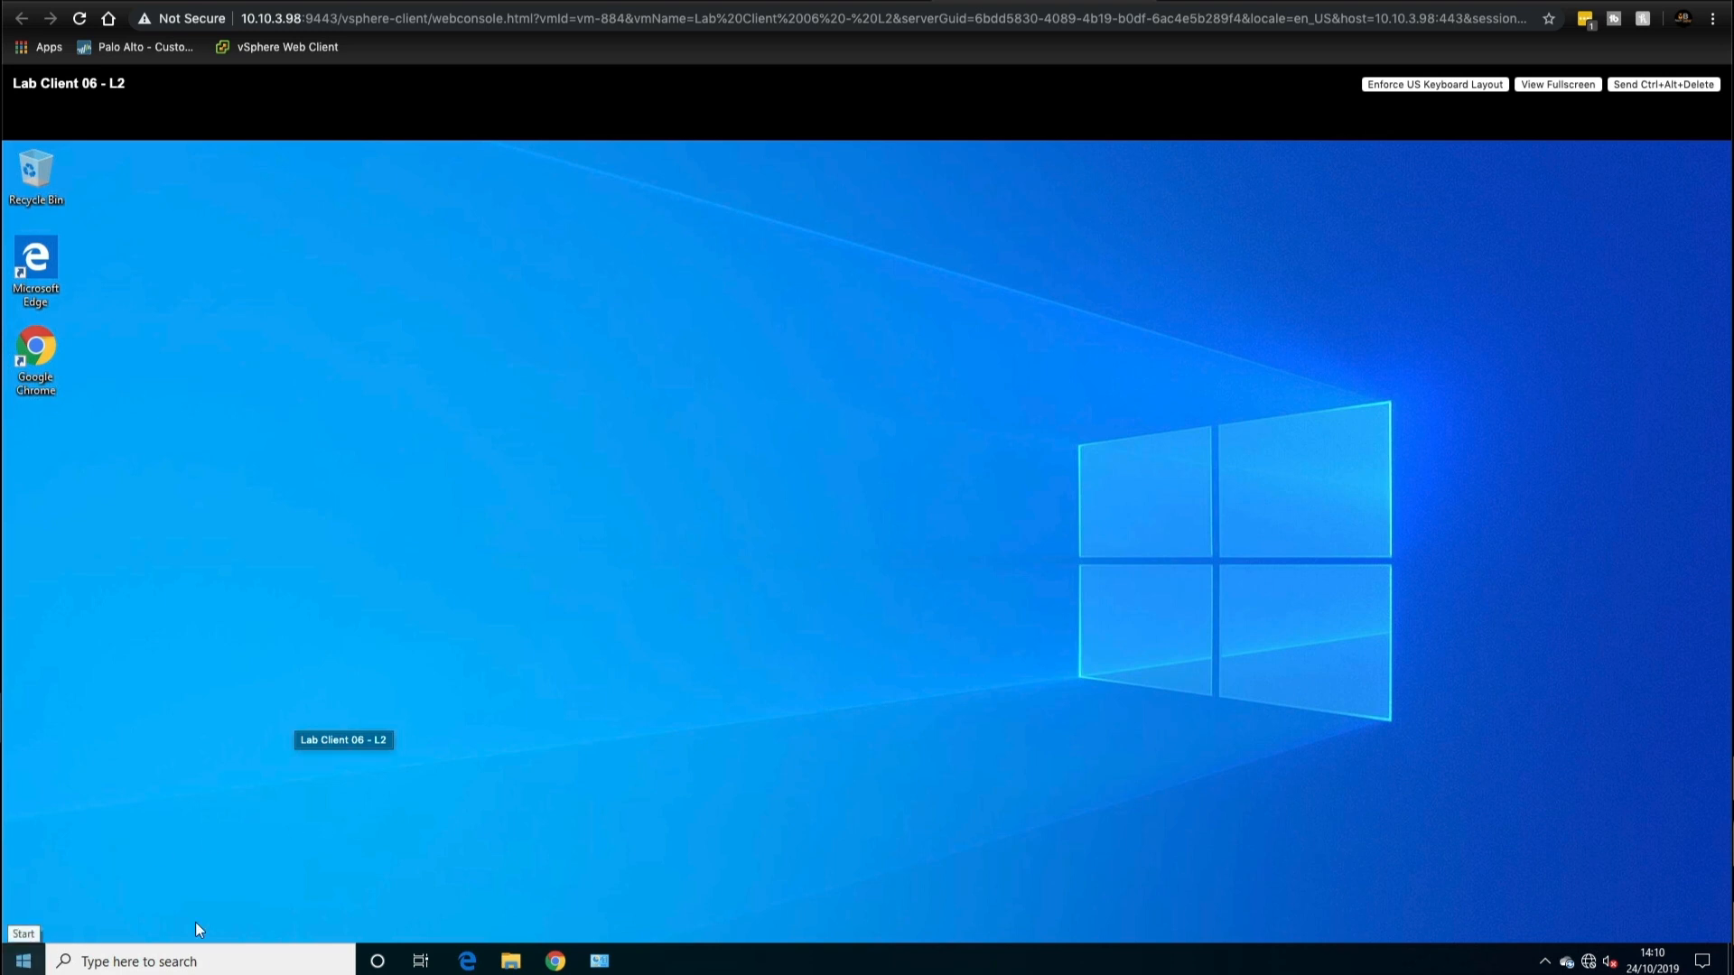
Step: Switch to the Lab Client 06 console and open the IPv4 properties of its Ethernet0 adapter
click(601, 961)
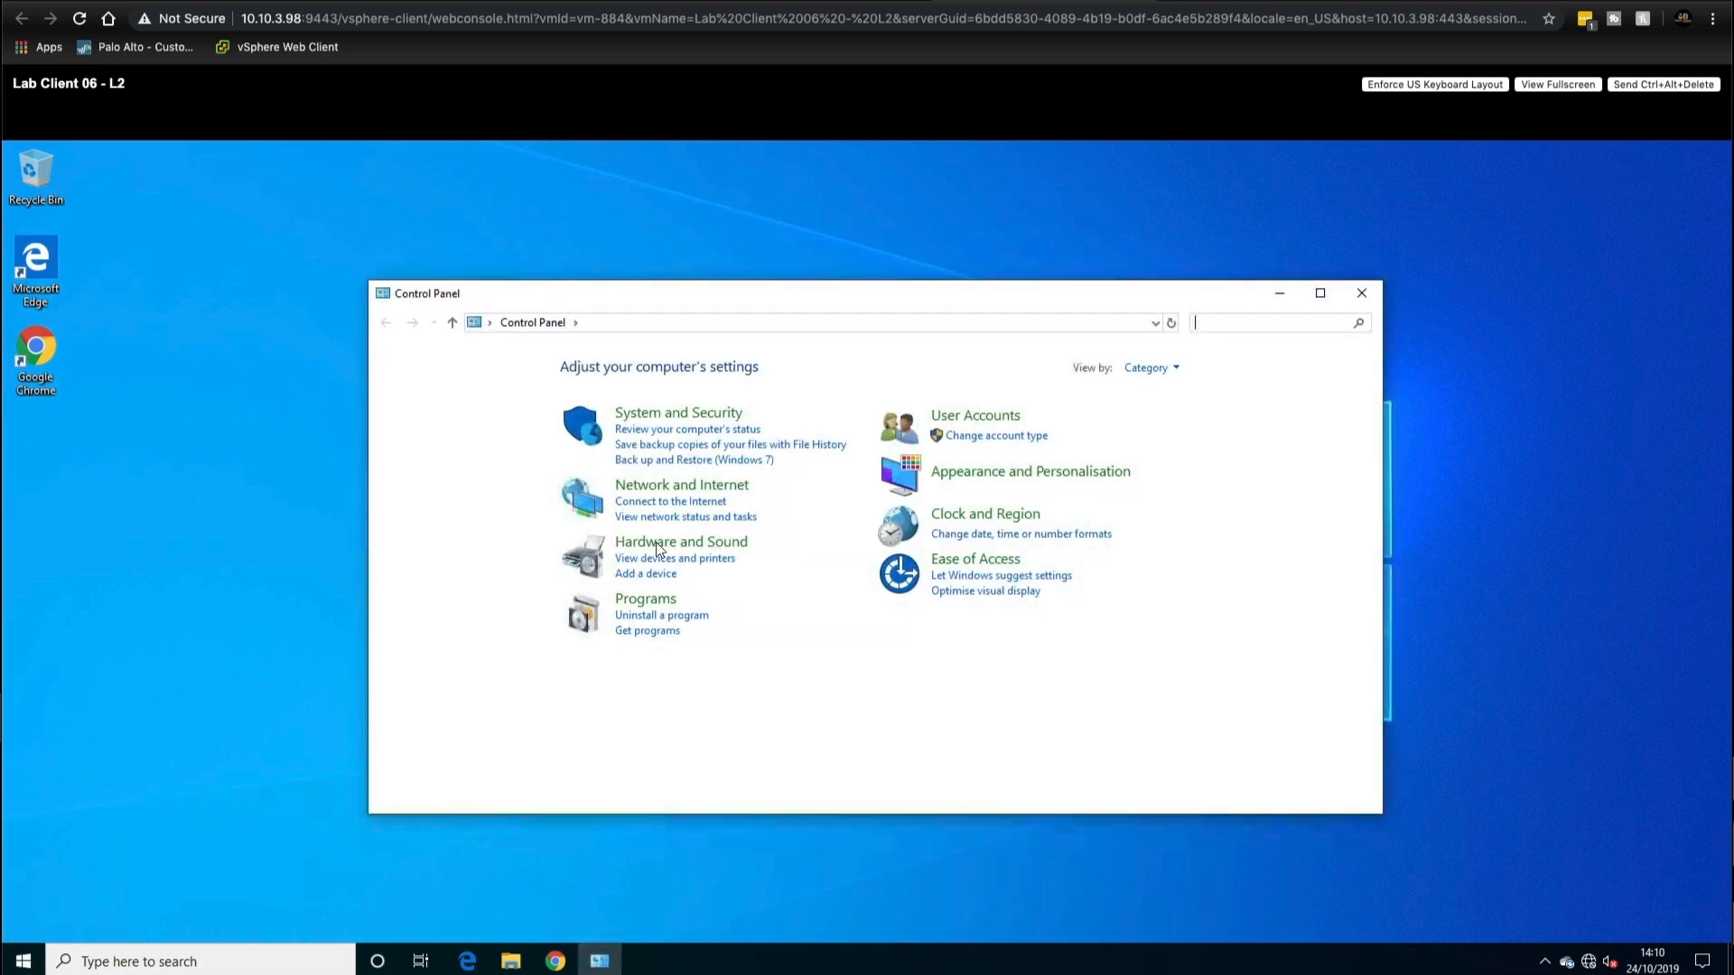
click(670, 486)
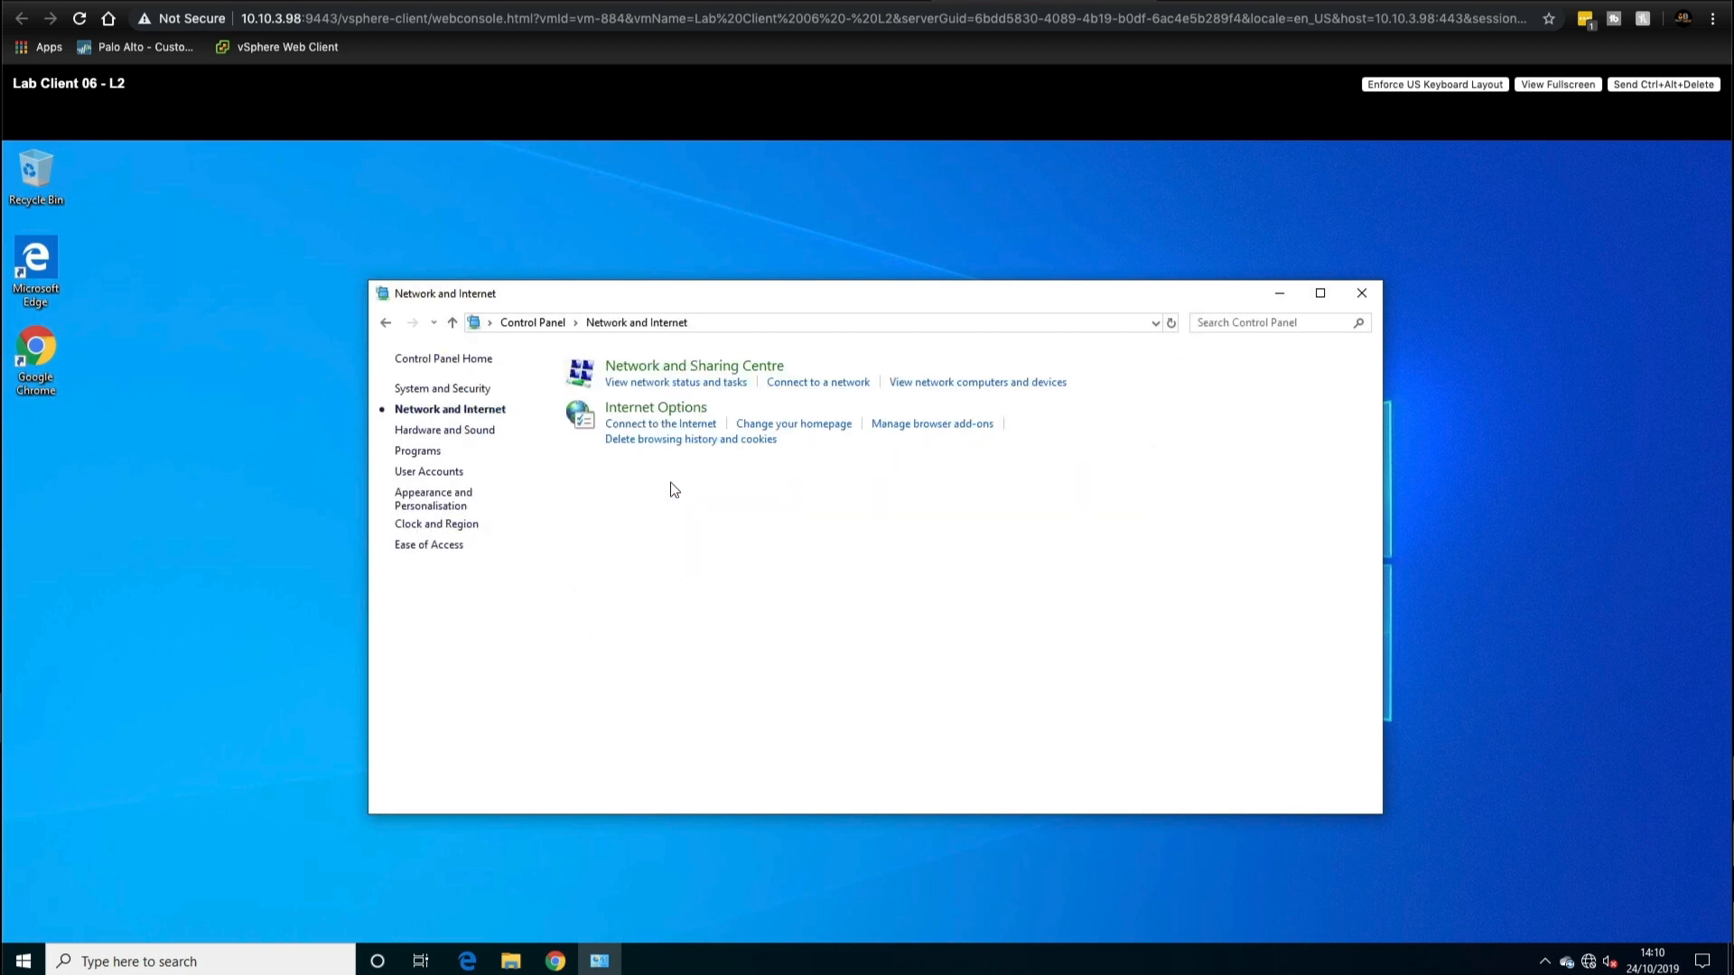
click(641, 368)
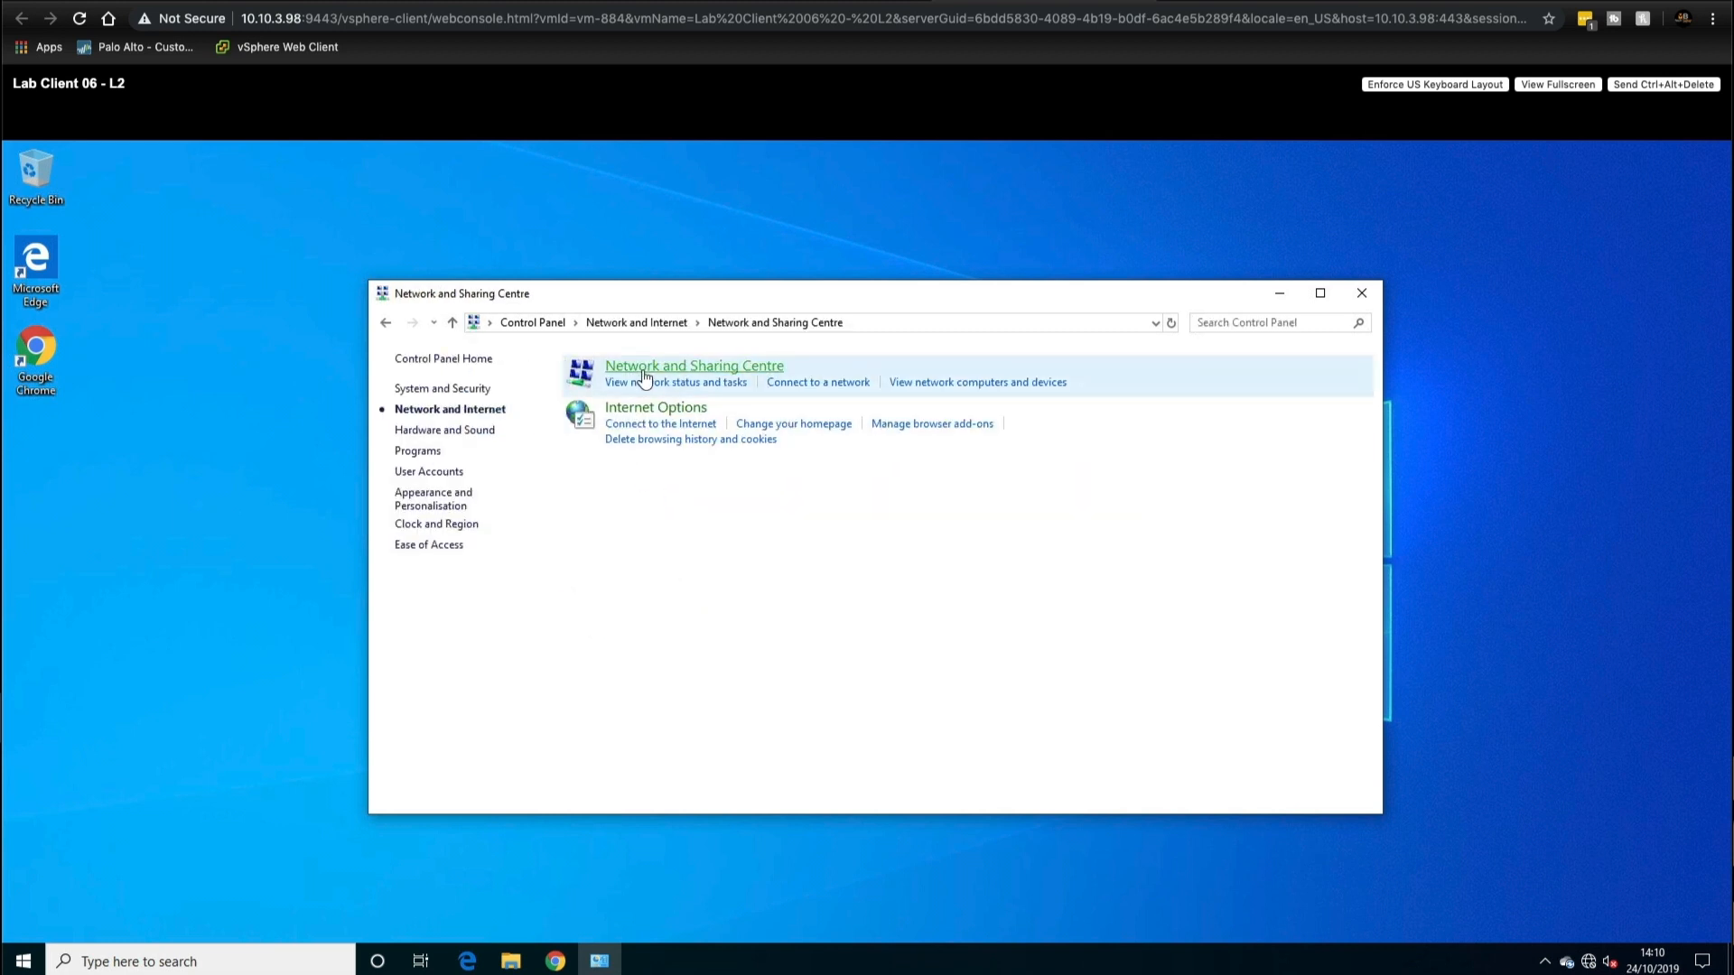
click(464, 390)
double_click(517, 419)
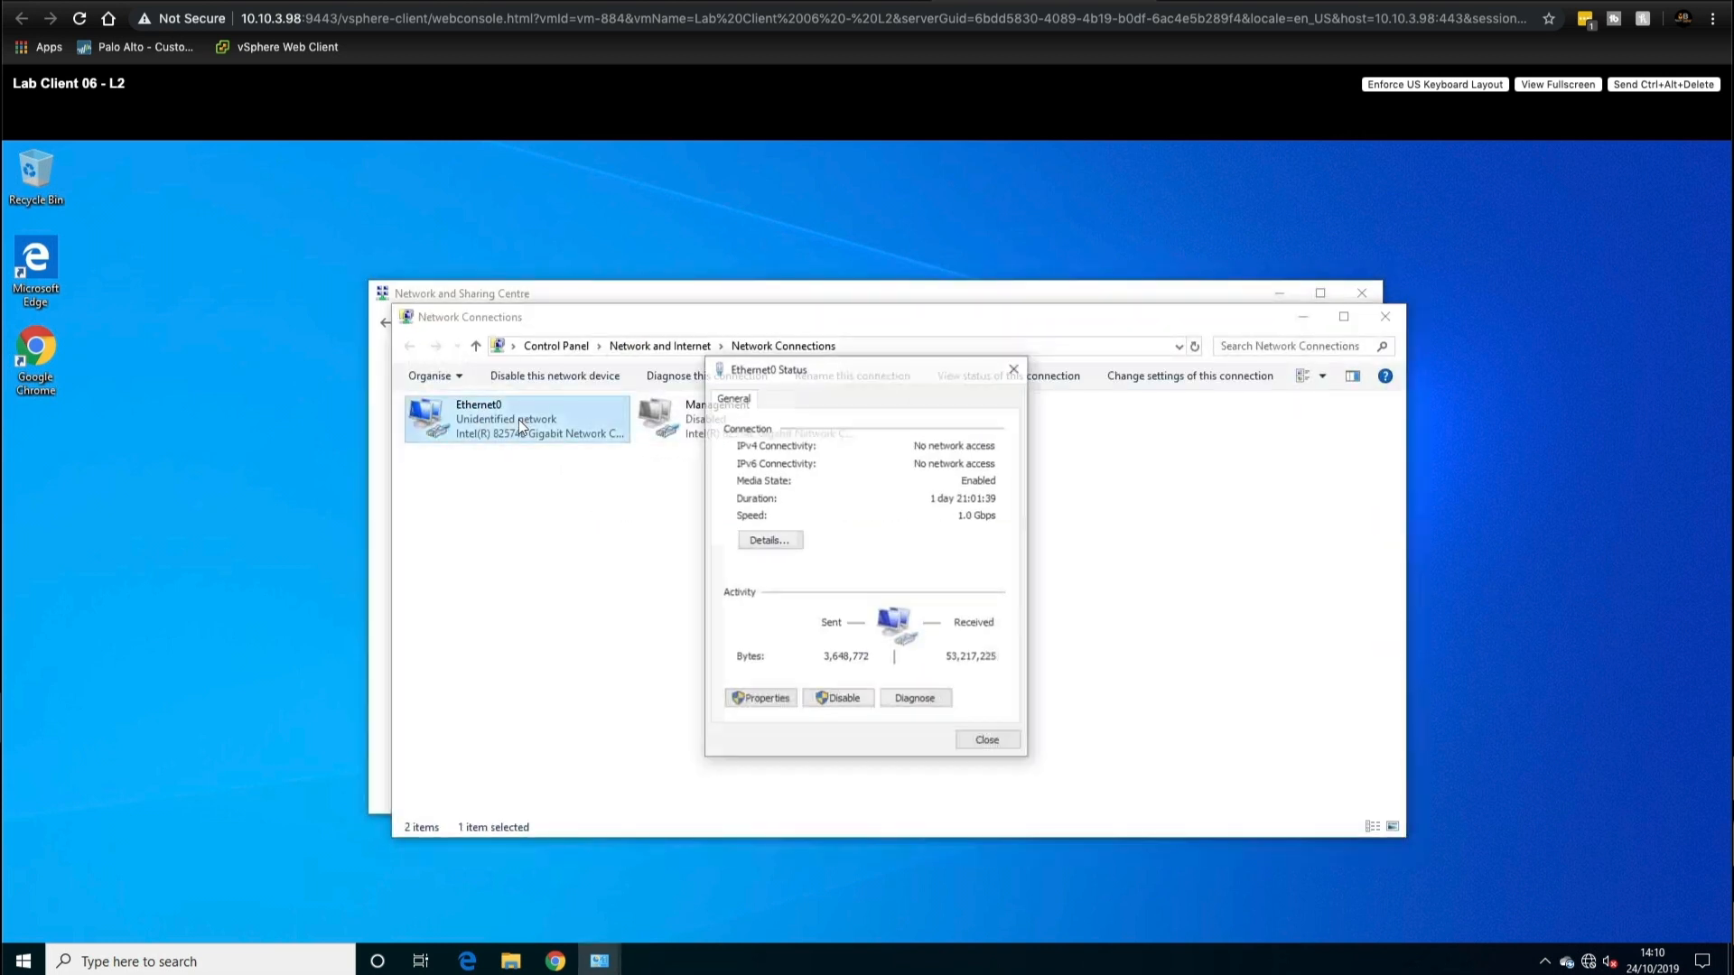
click(782, 702)
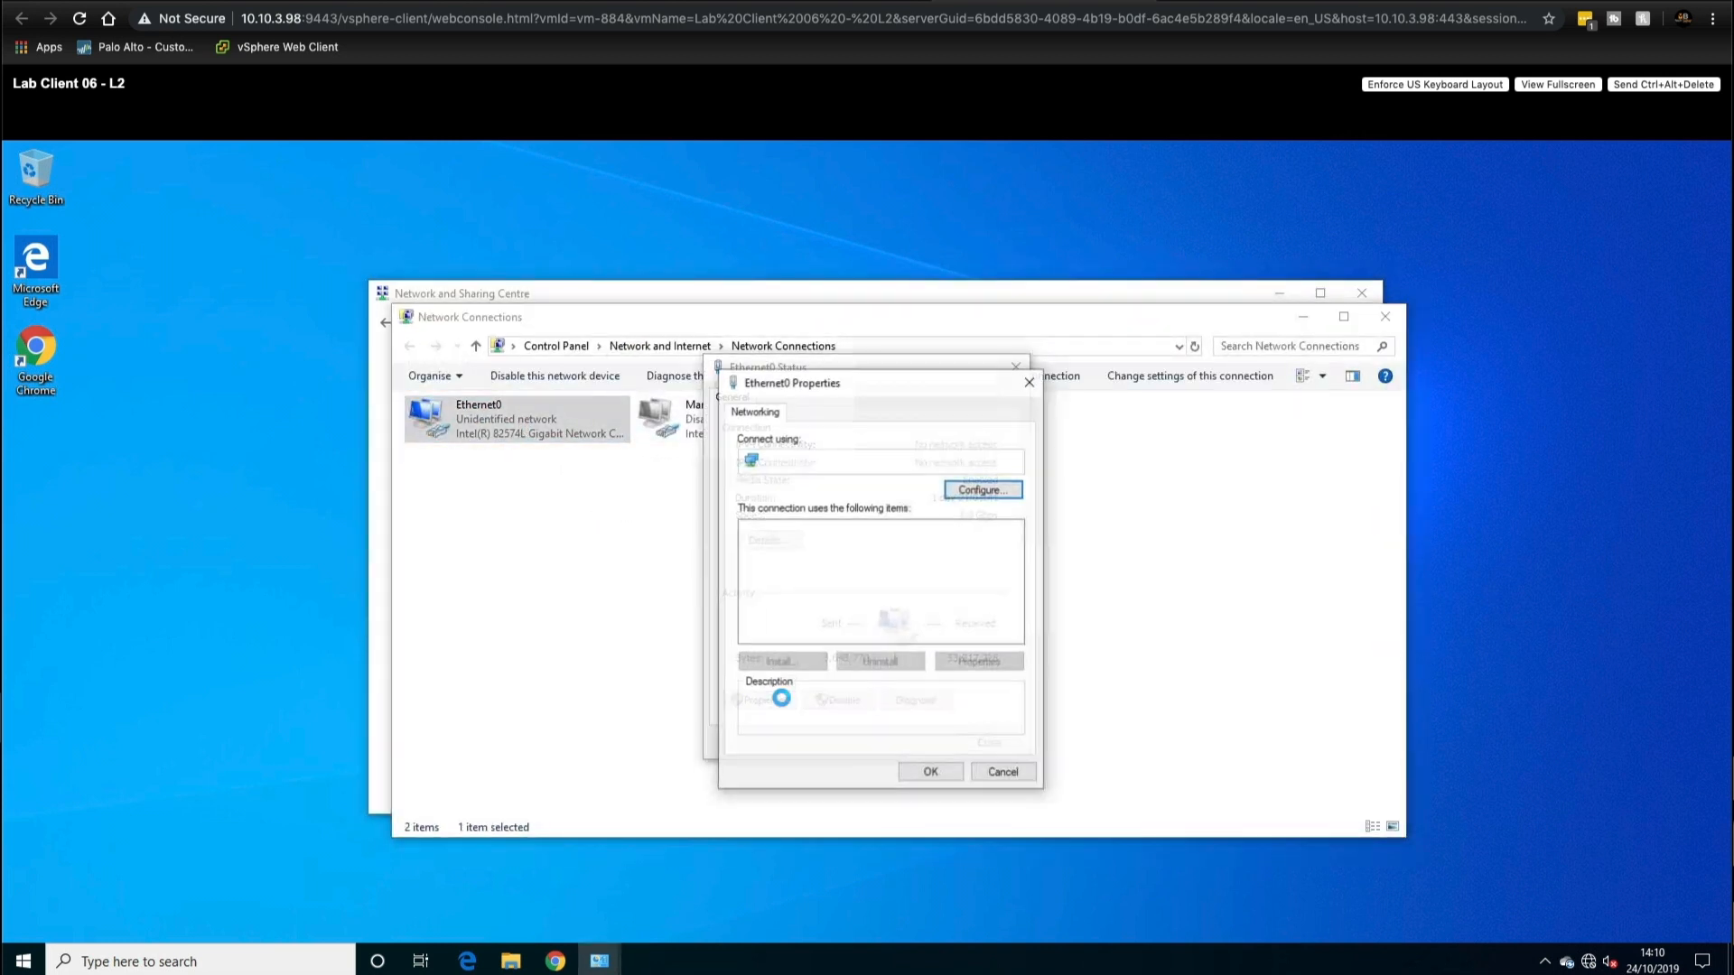
double_click(906, 576)
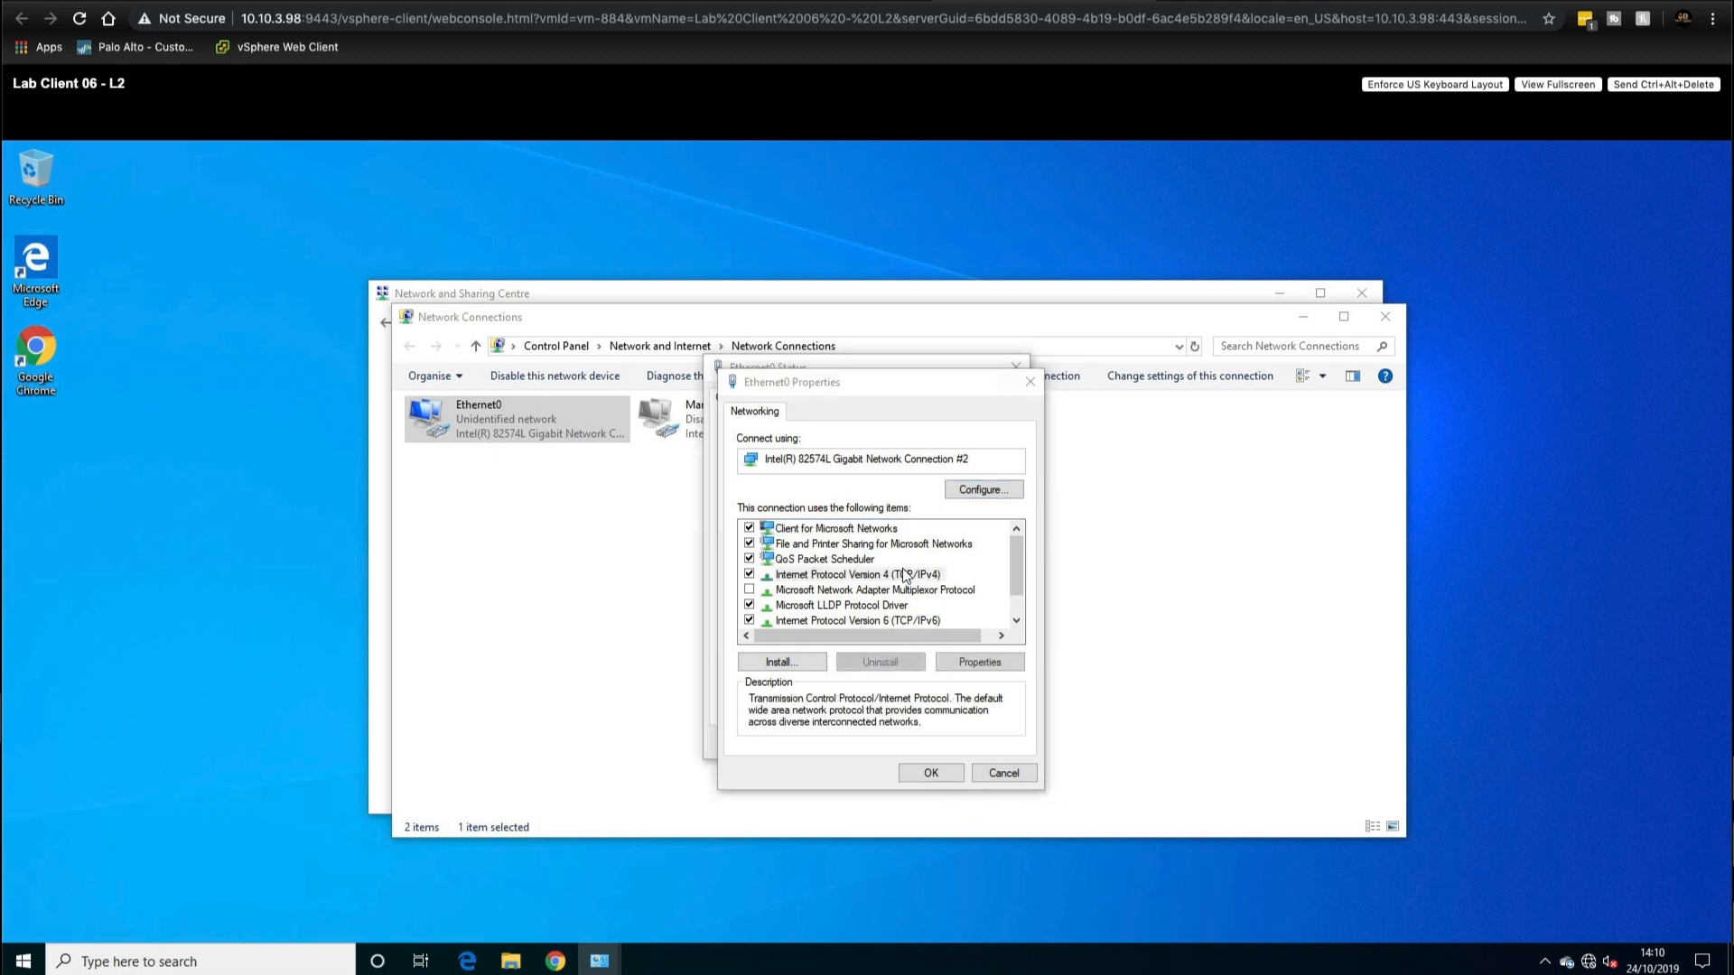
Step: Set the Ethernet0 adapter's default gateway to 172.16.60.254, save the adapter settings and close its status dialog
click(945, 650)
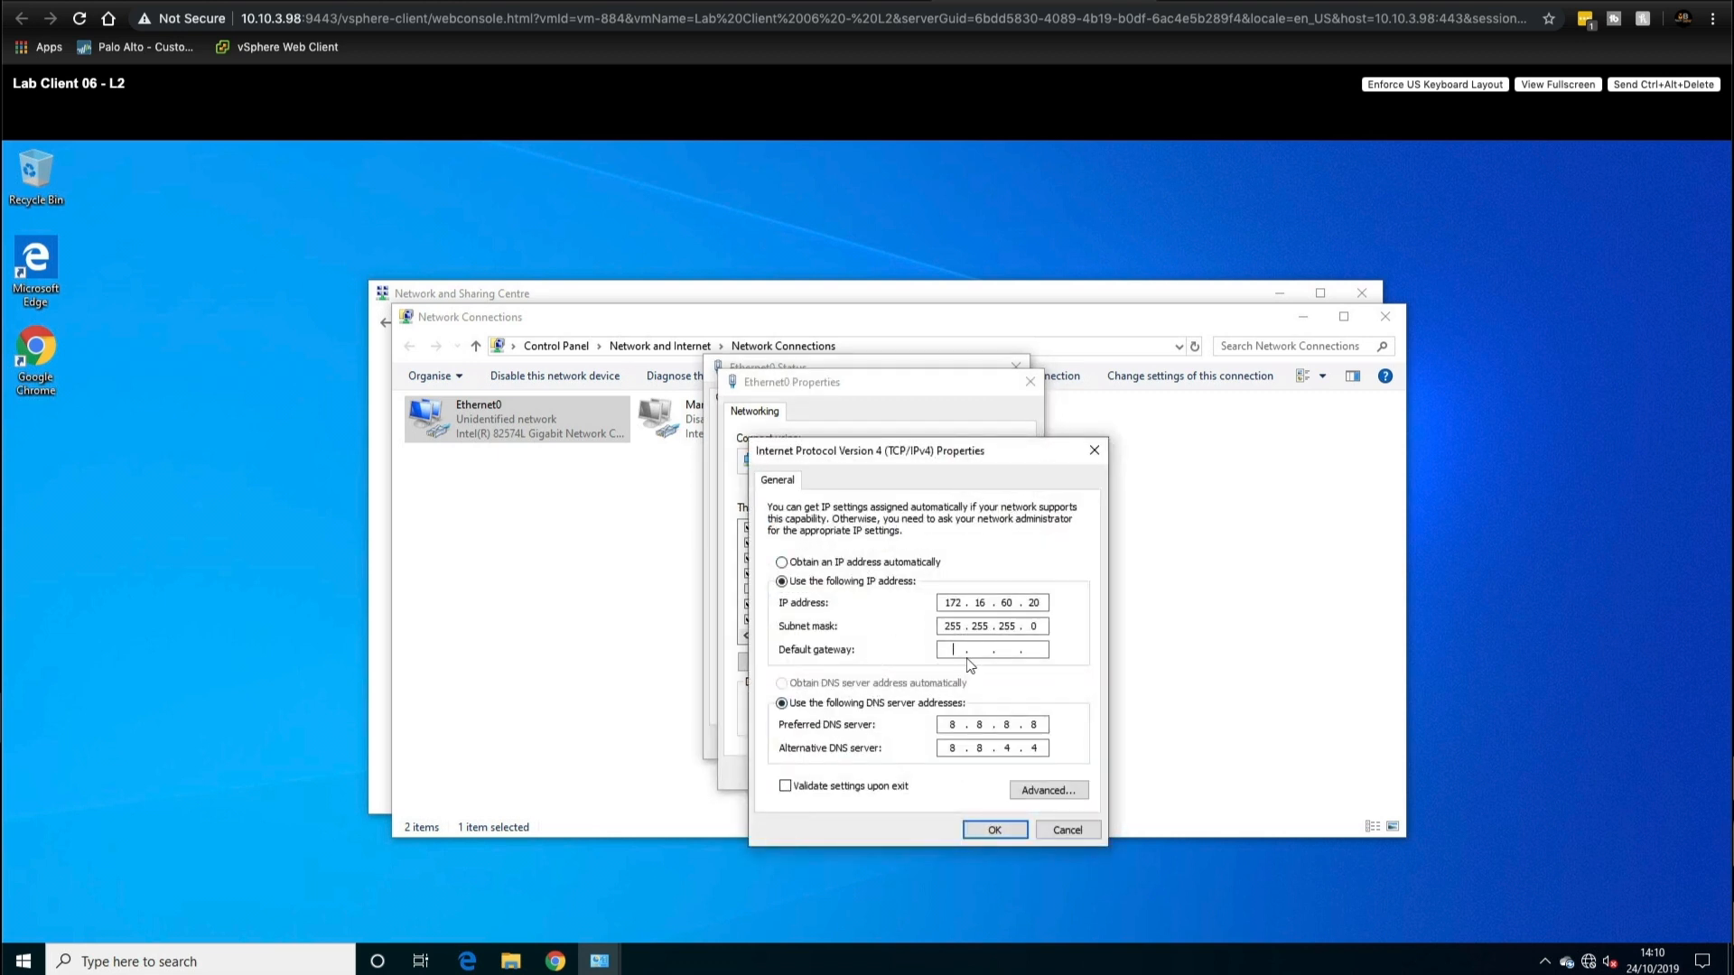
text(172 . 16 . 60 . 254)
click(991, 829)
click(936, 764)
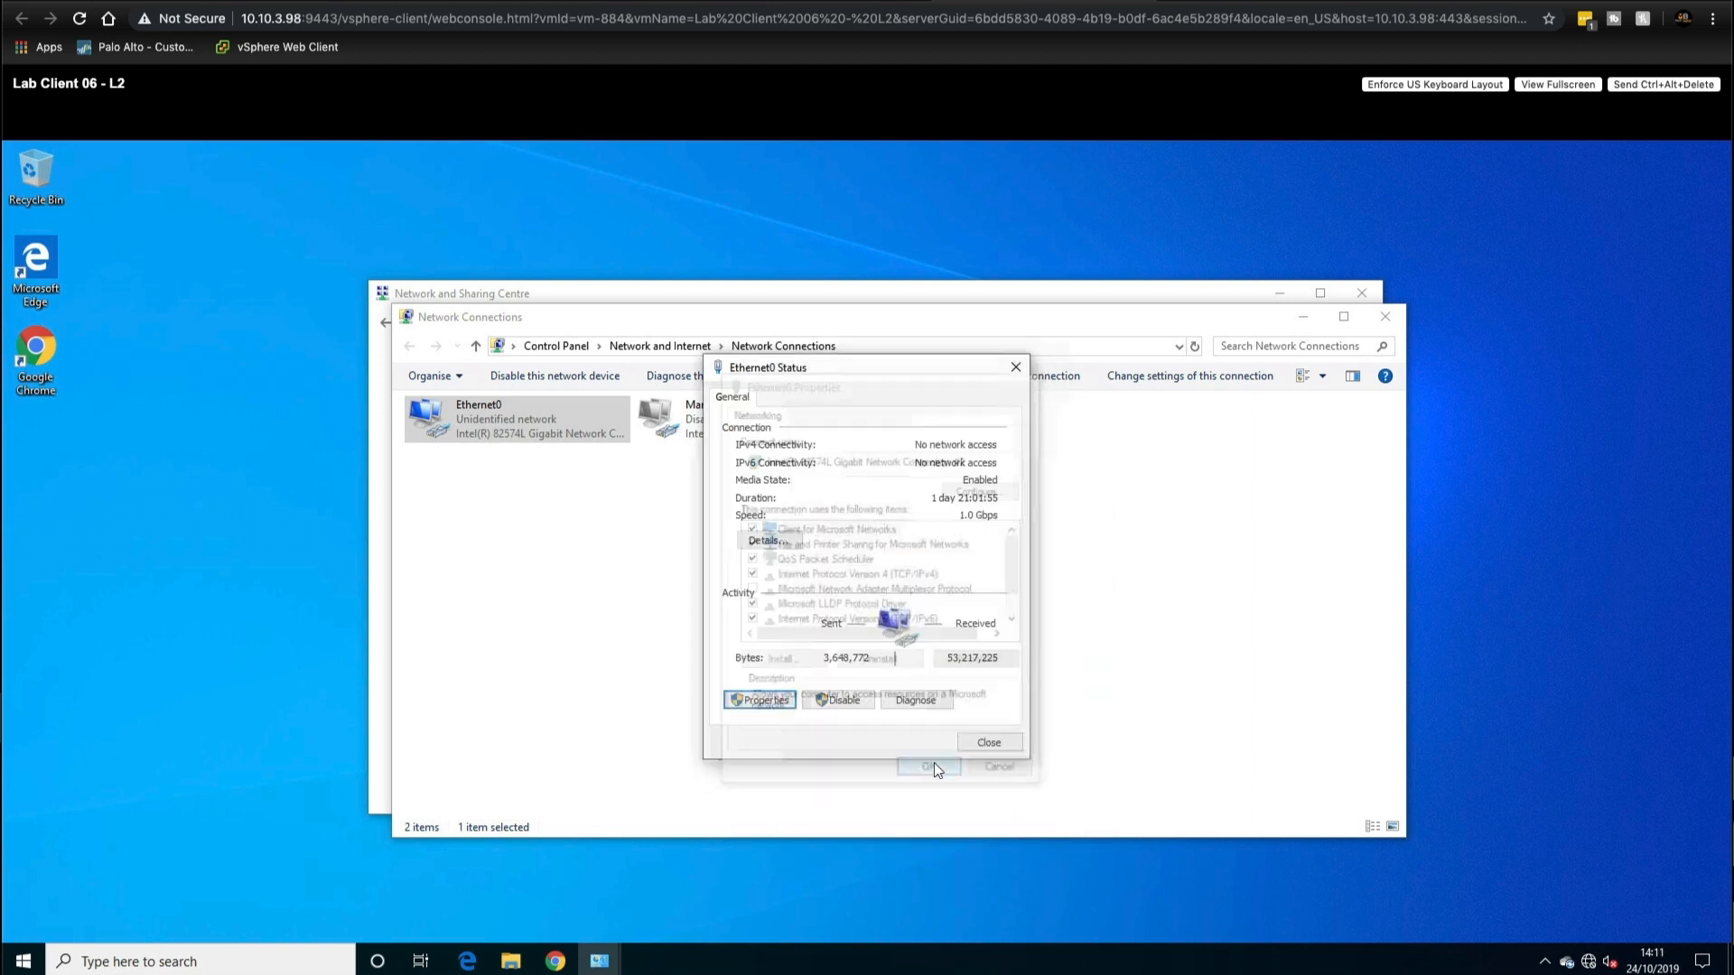
click(981, 742)
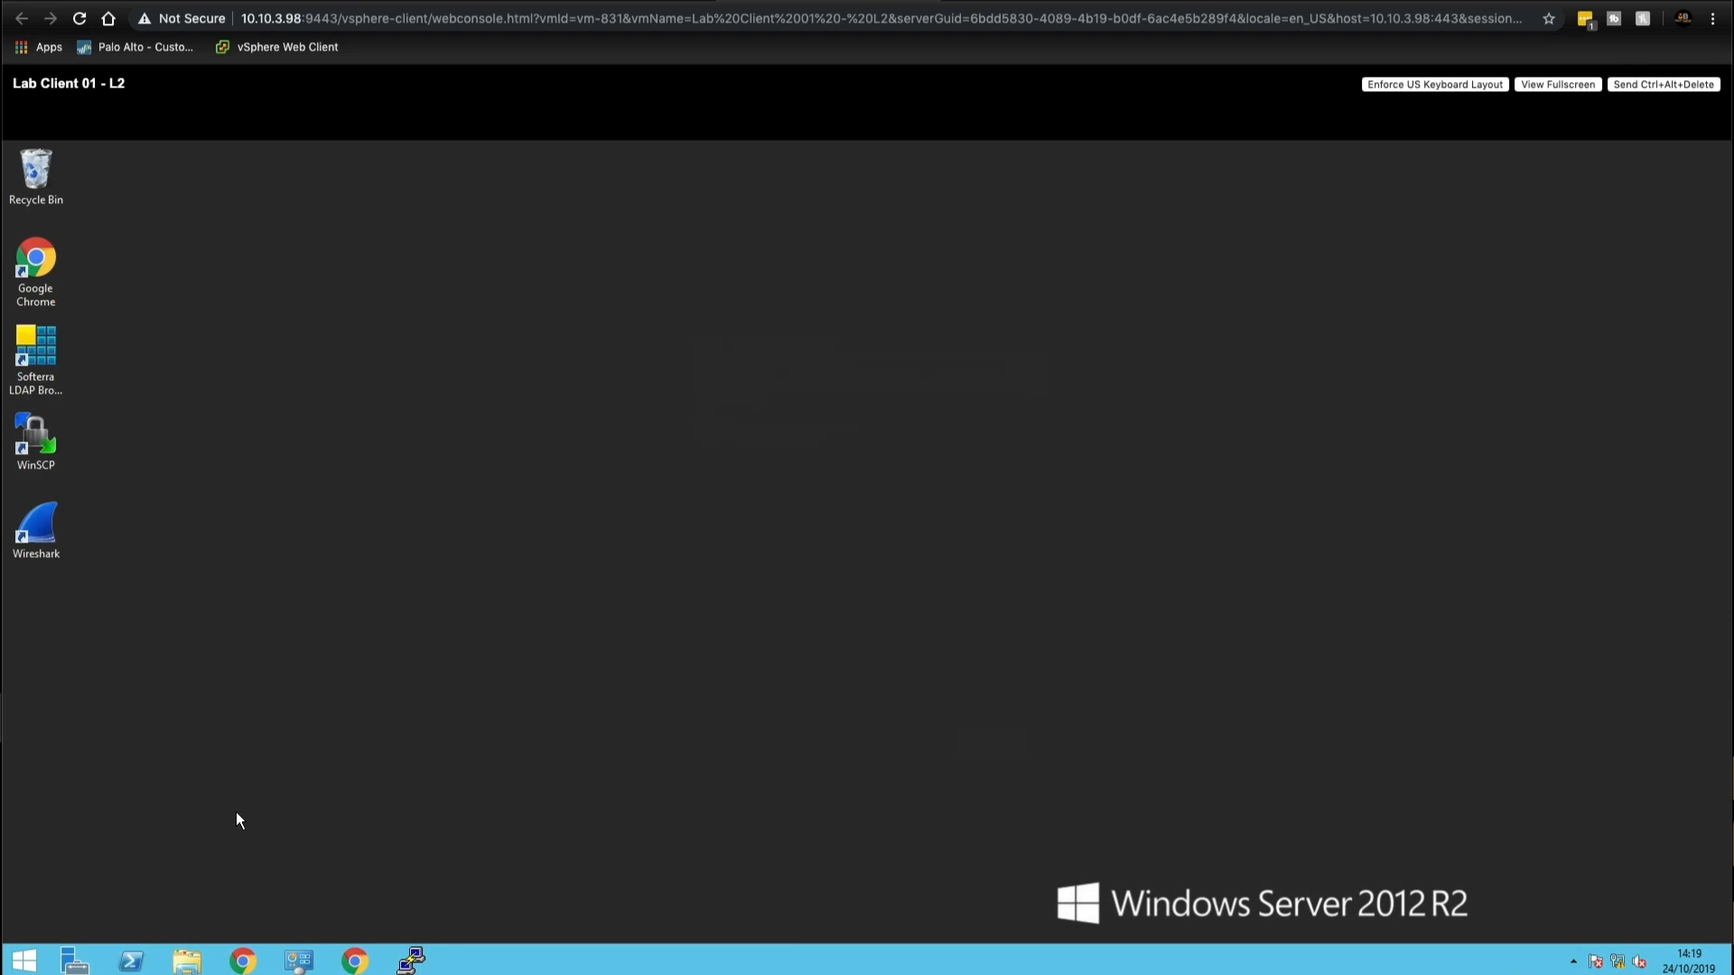
Step: Switch to the Lab Client 01 console and open the IPv4 properties of its LAN Network adapter
click(24, 959)
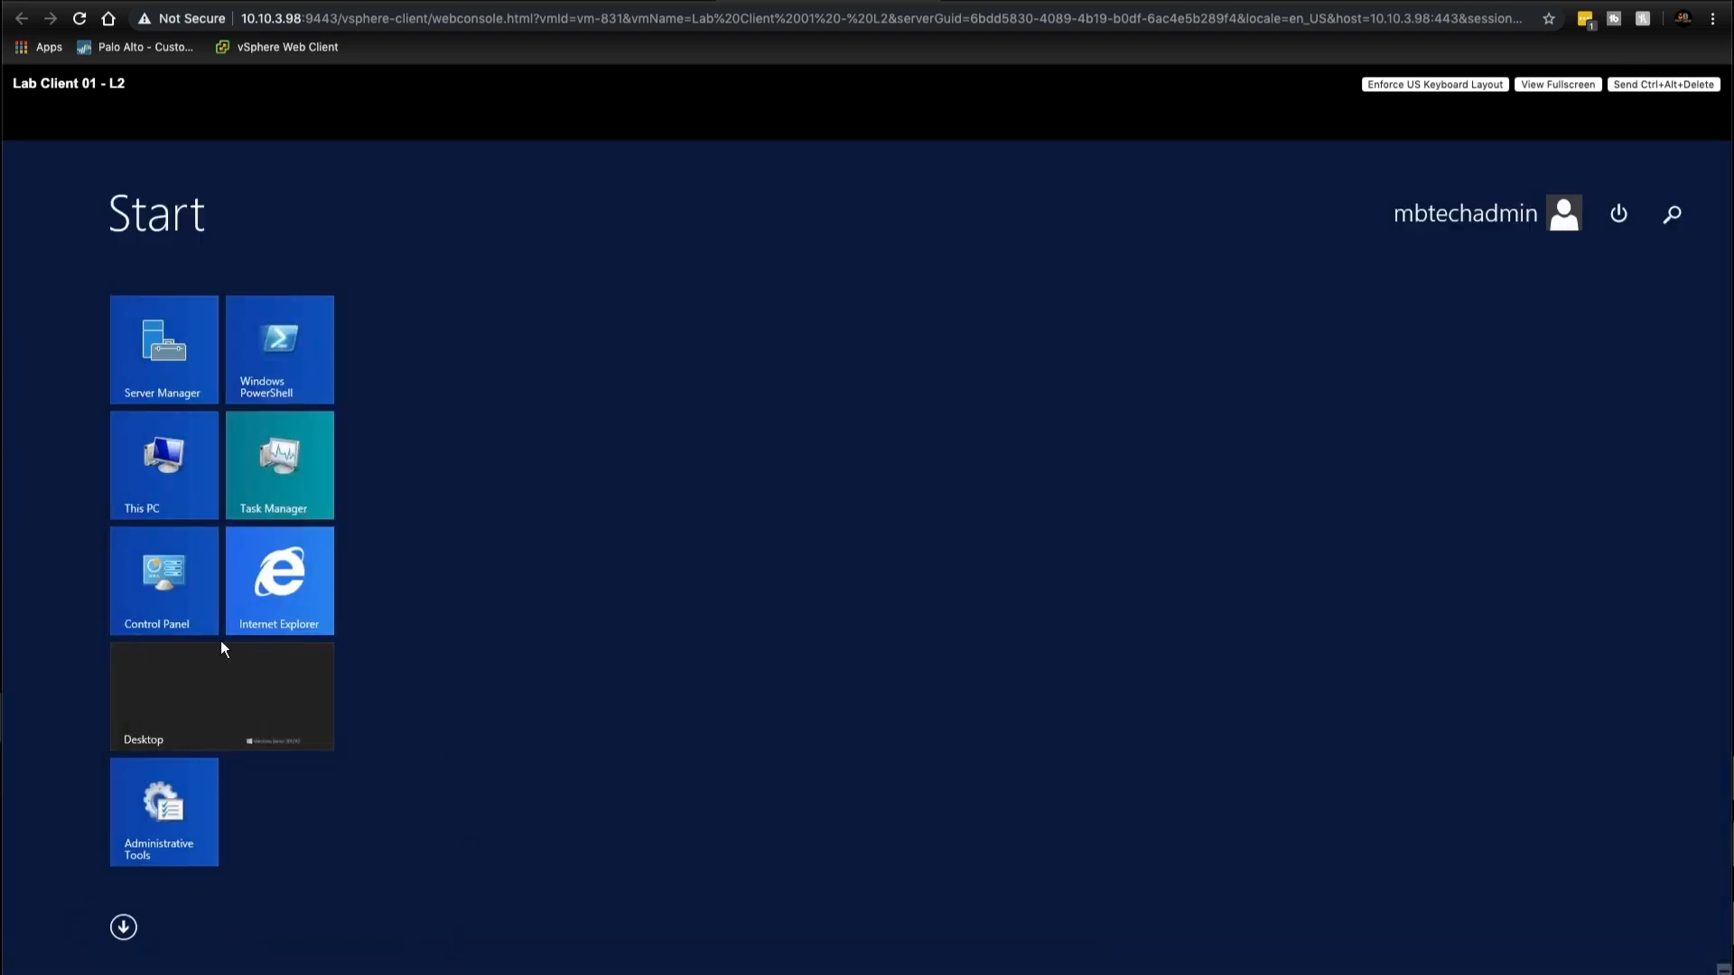
click(200, 600)
click(657, 473)
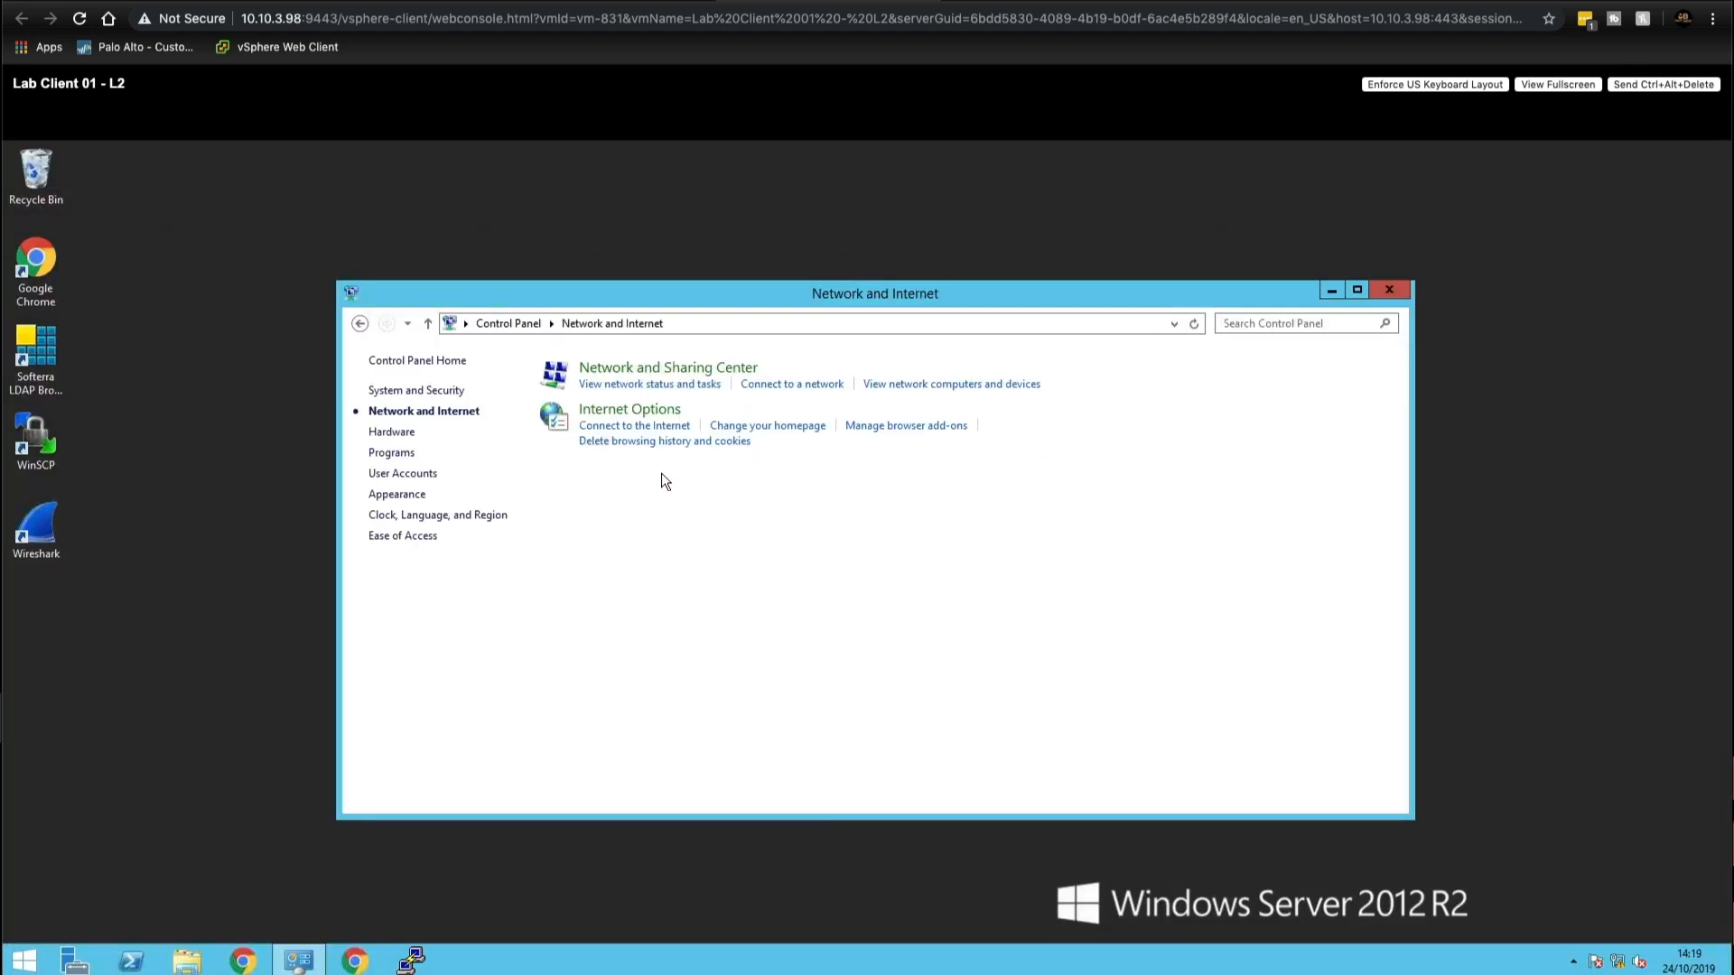
click(625, 373)
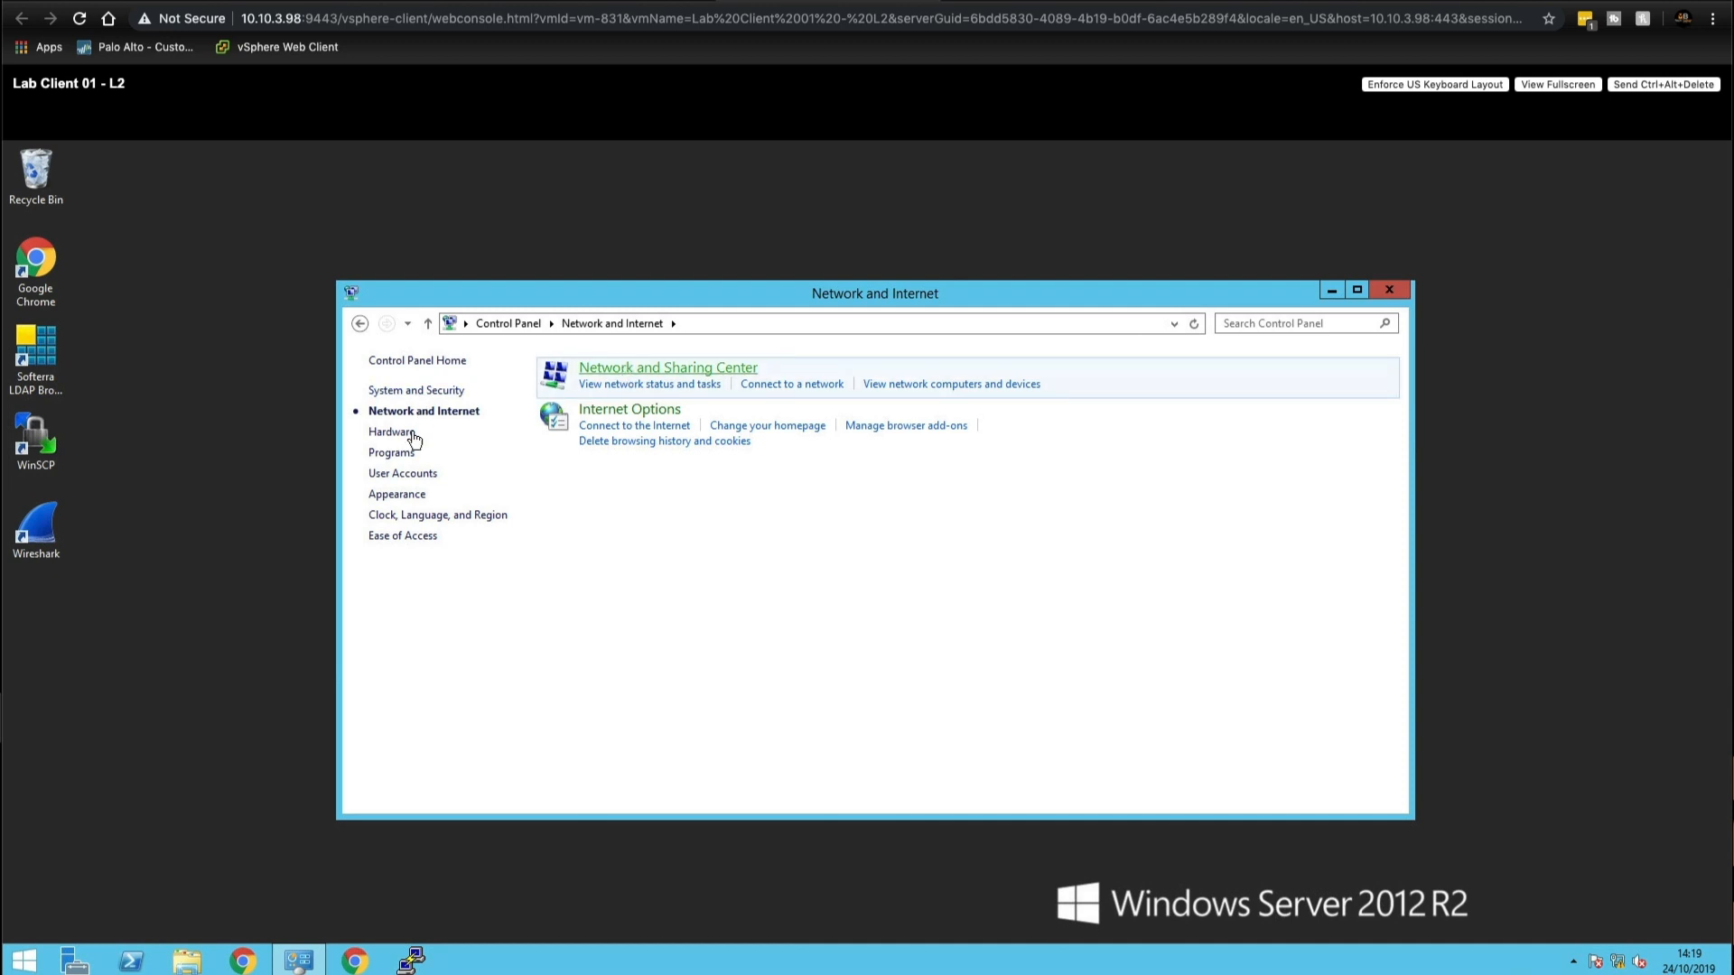
click(439, 393)
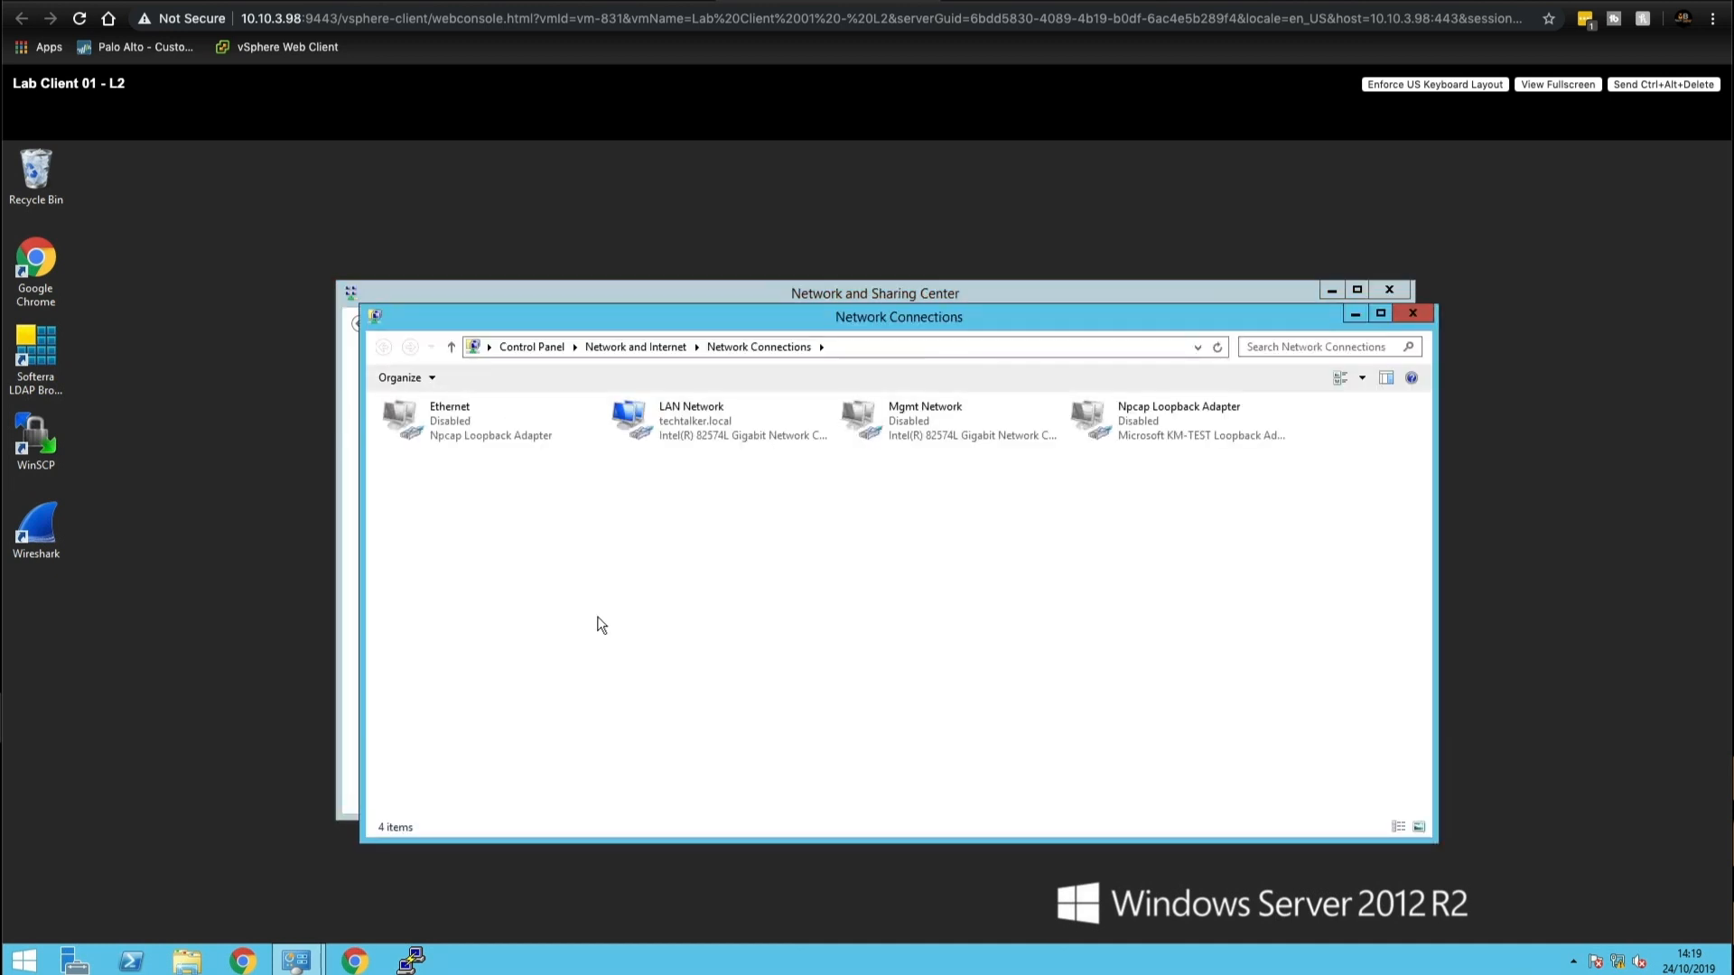
double_click(681, 425)
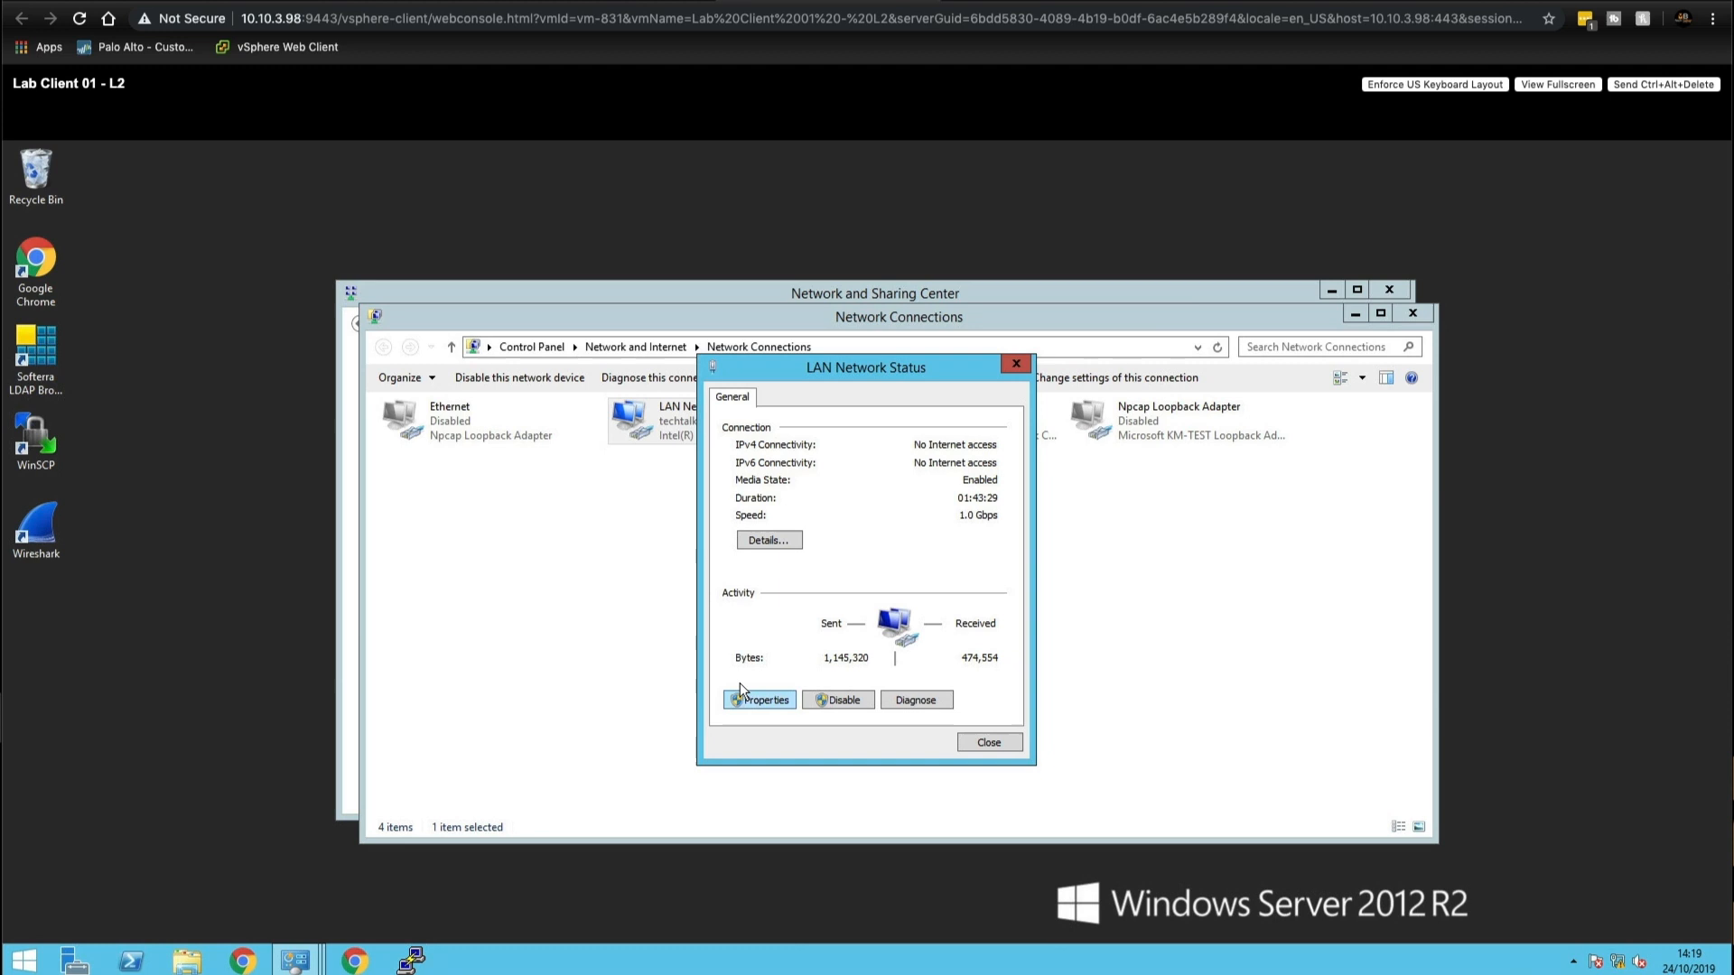
scroll(1011, 569, down, 2)
double_click(898, 619)
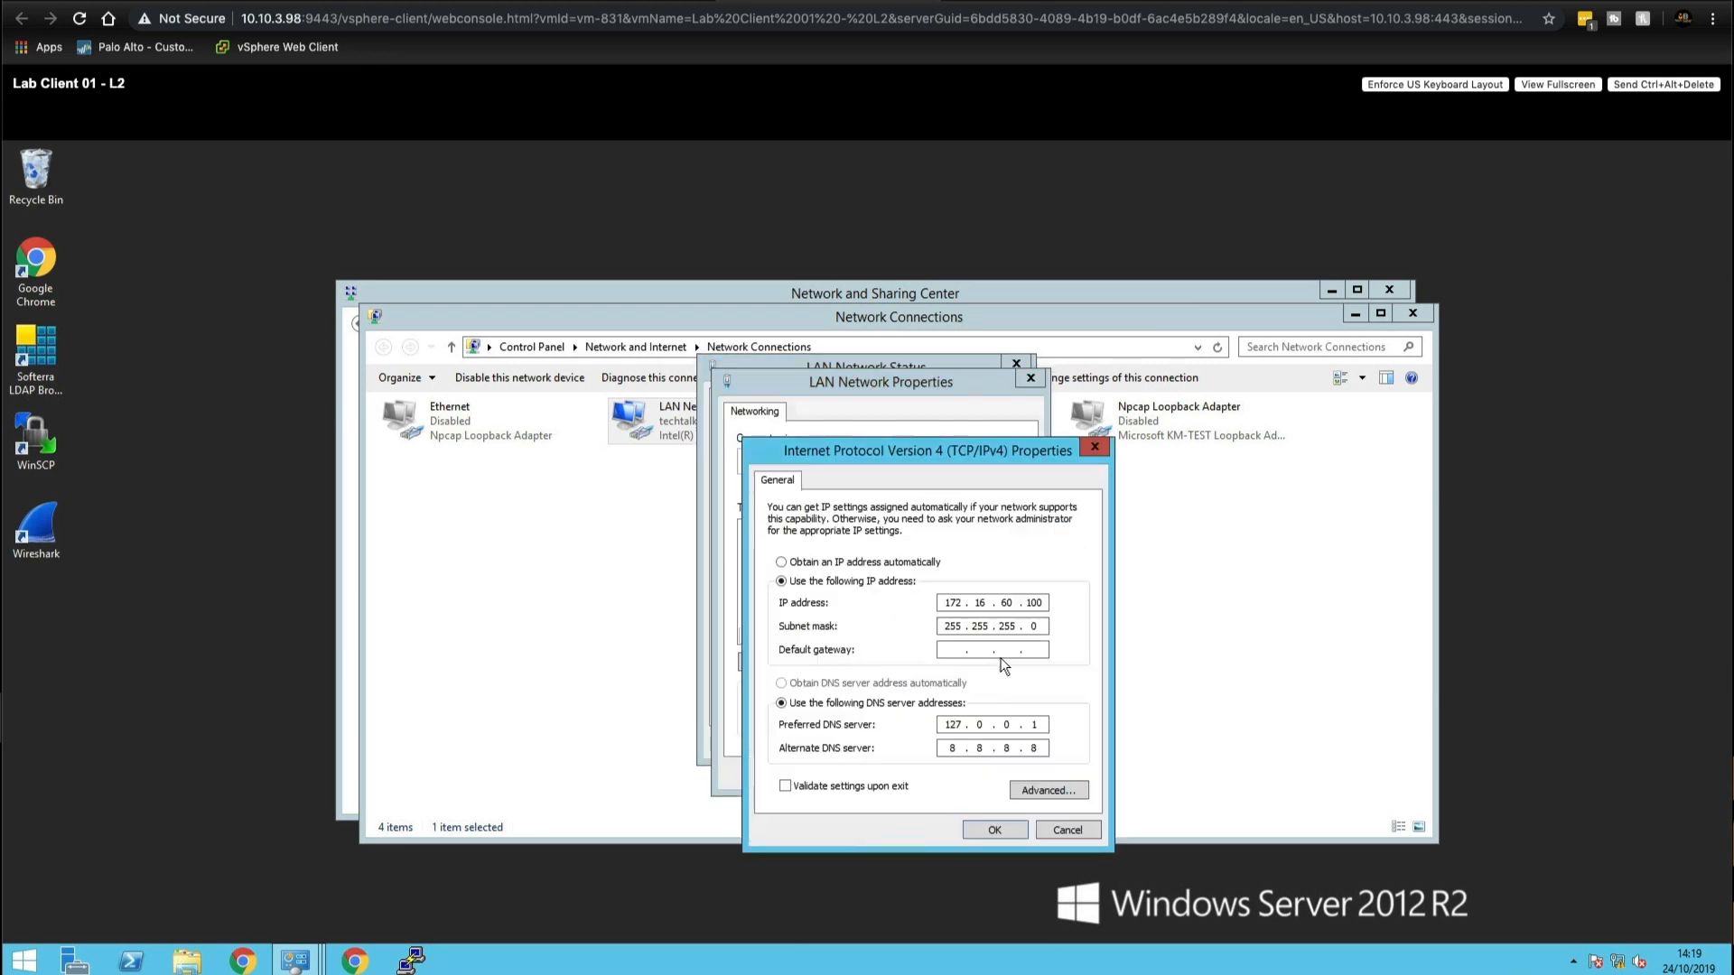
Step: Set the LAN Network adapter's default gateway to 172.16.60.254, save the settings and close the network windows
click(956, 650)
text(172 . 16 . 60 . 254)
click(993, 831)
click(934, 768)
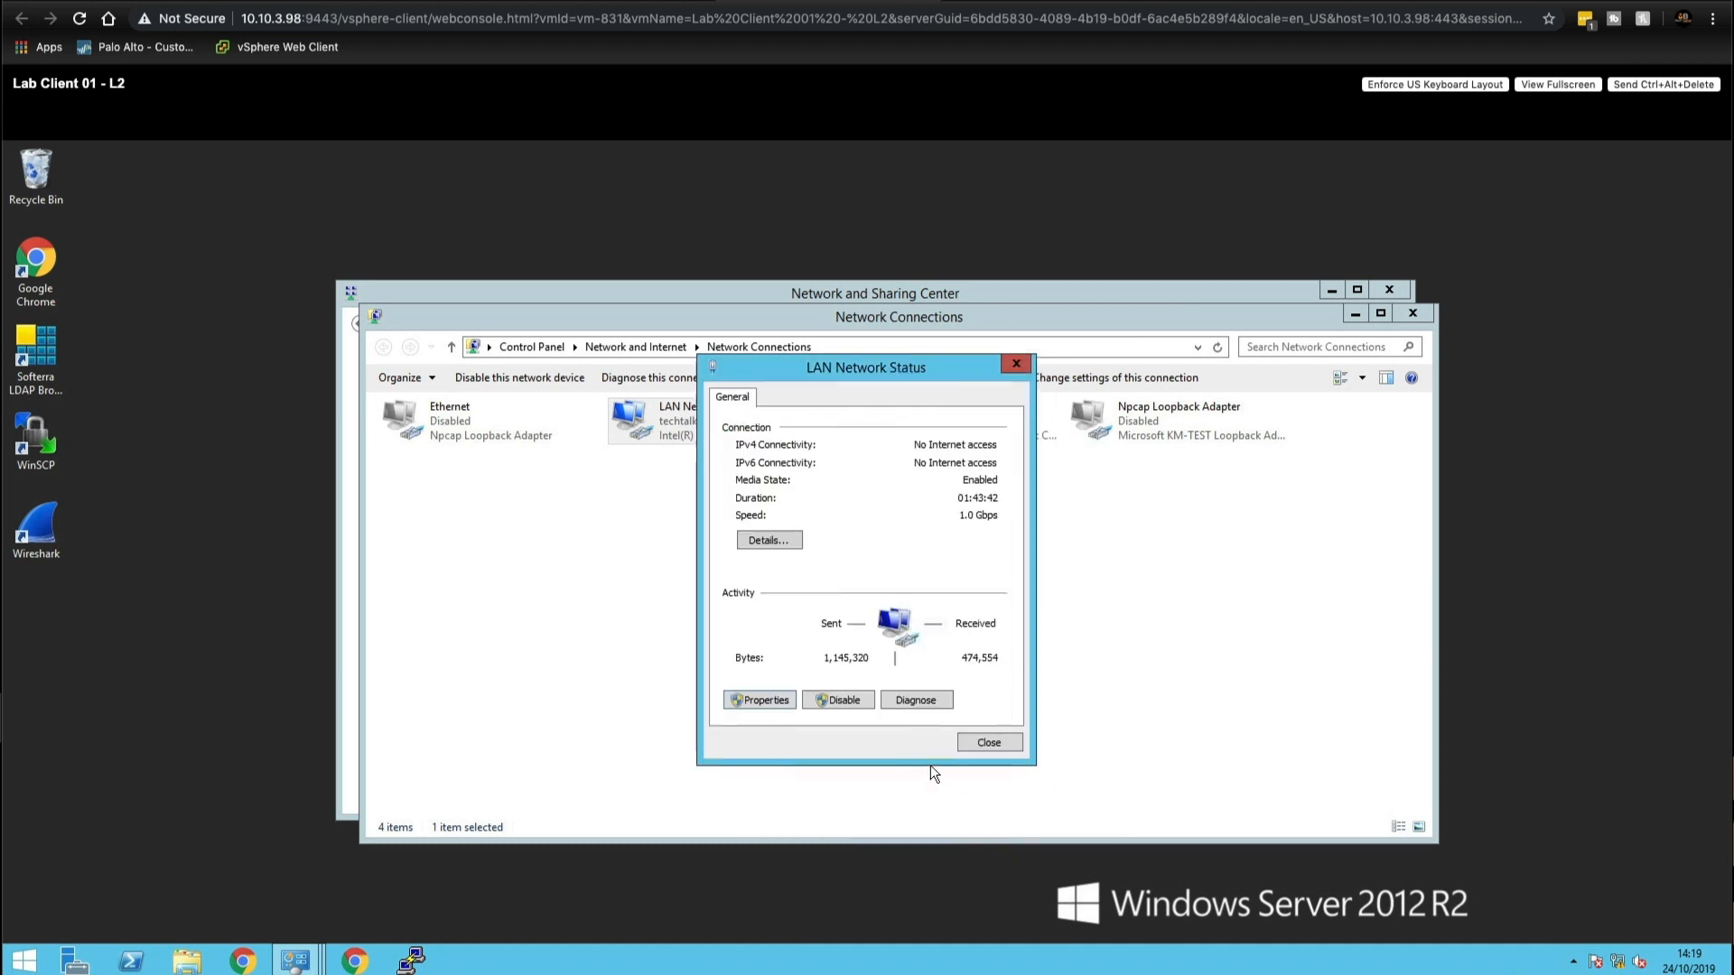
click(987, 755)
click(1413, 313)
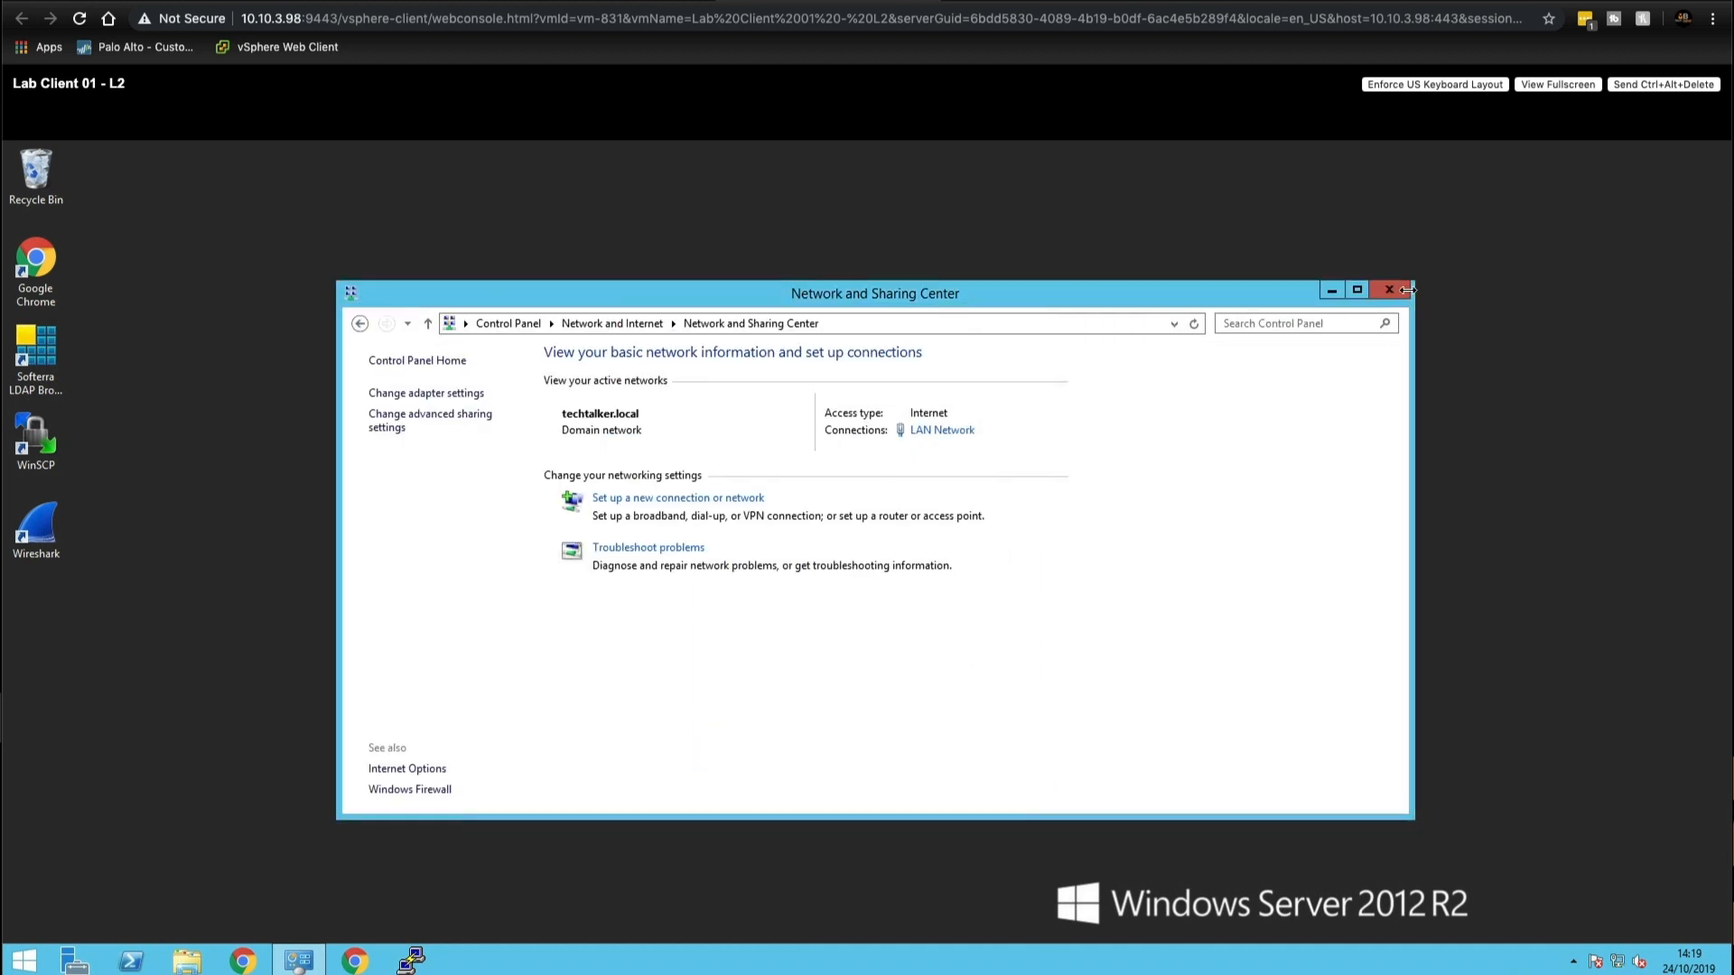
click(1389, 290)
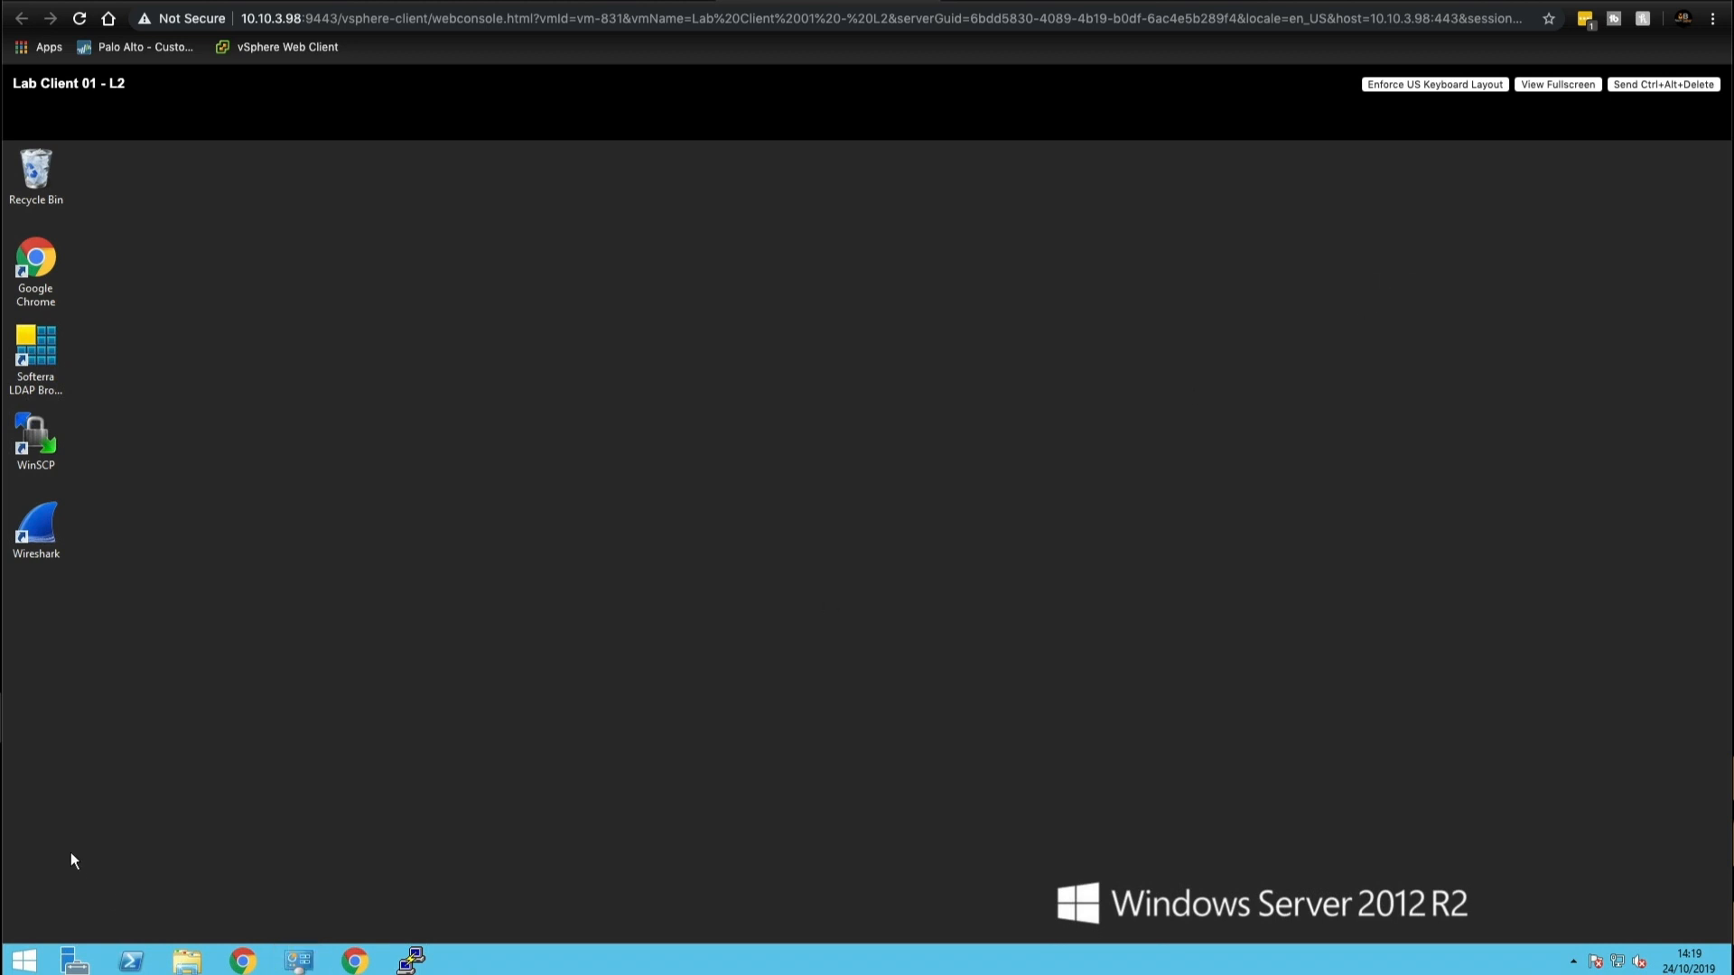
Step: Open a Command Prompt on Lab Client 01 and ping the gateway 172.16.60.254, stopping the ping after a few replies
click(27, 961)
text(cmd)
key(Return)
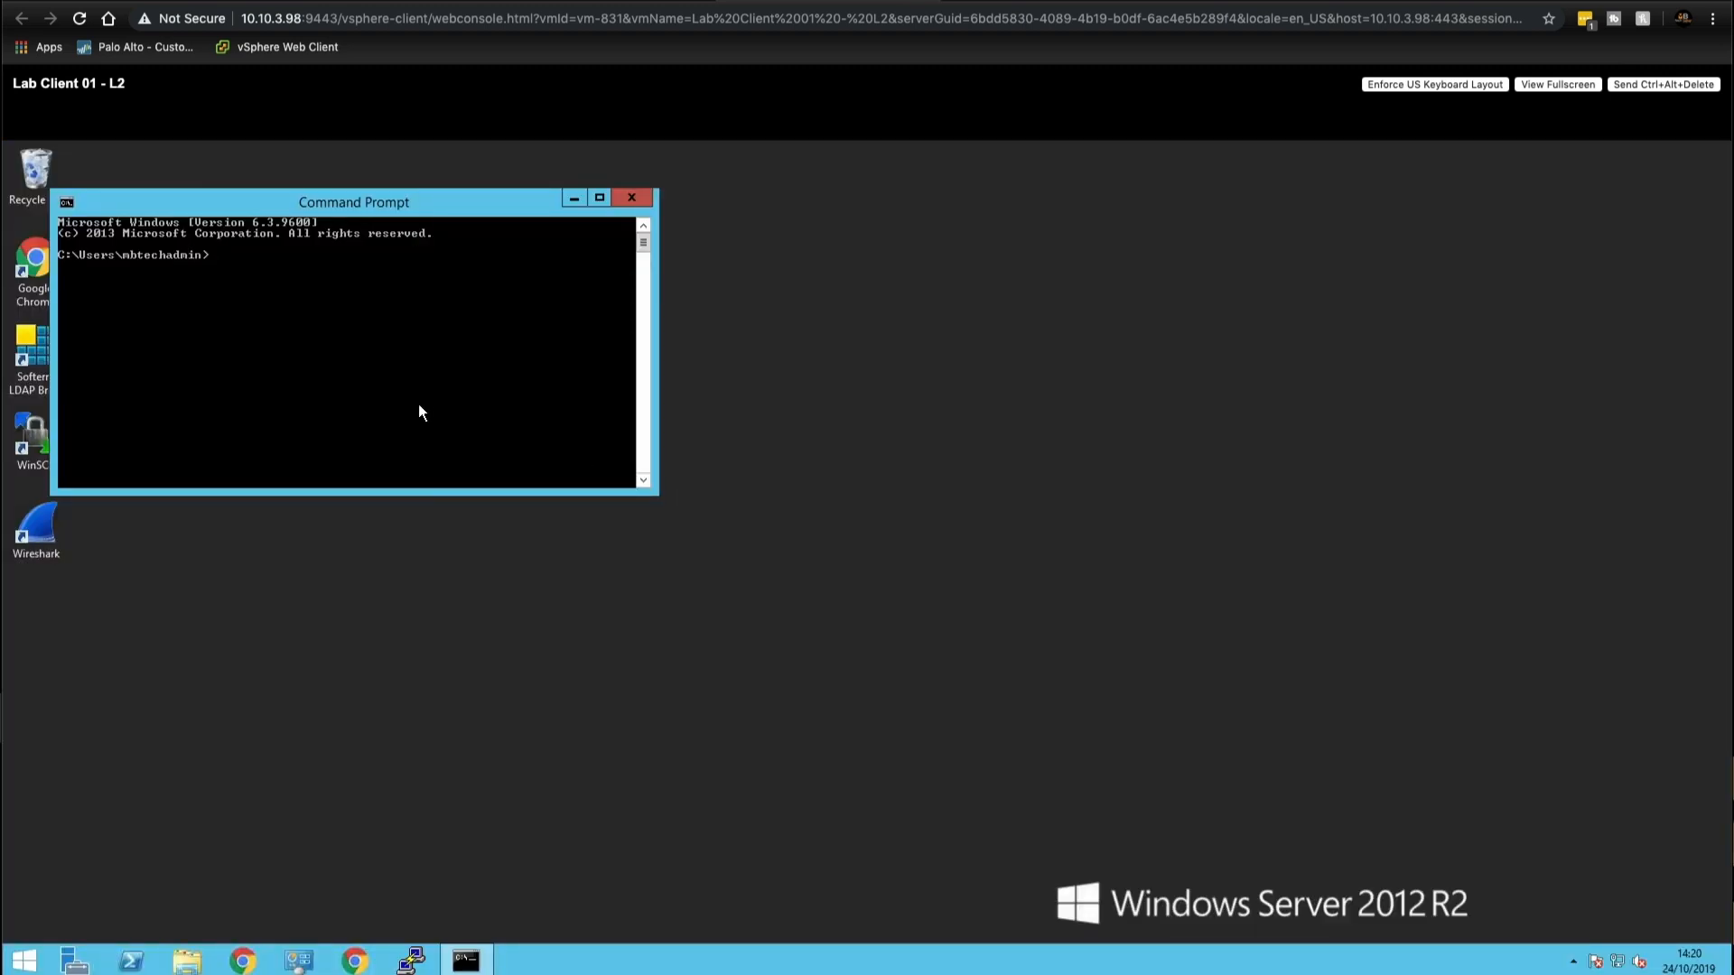
text(ping 172.16.60.254)
key(Return)
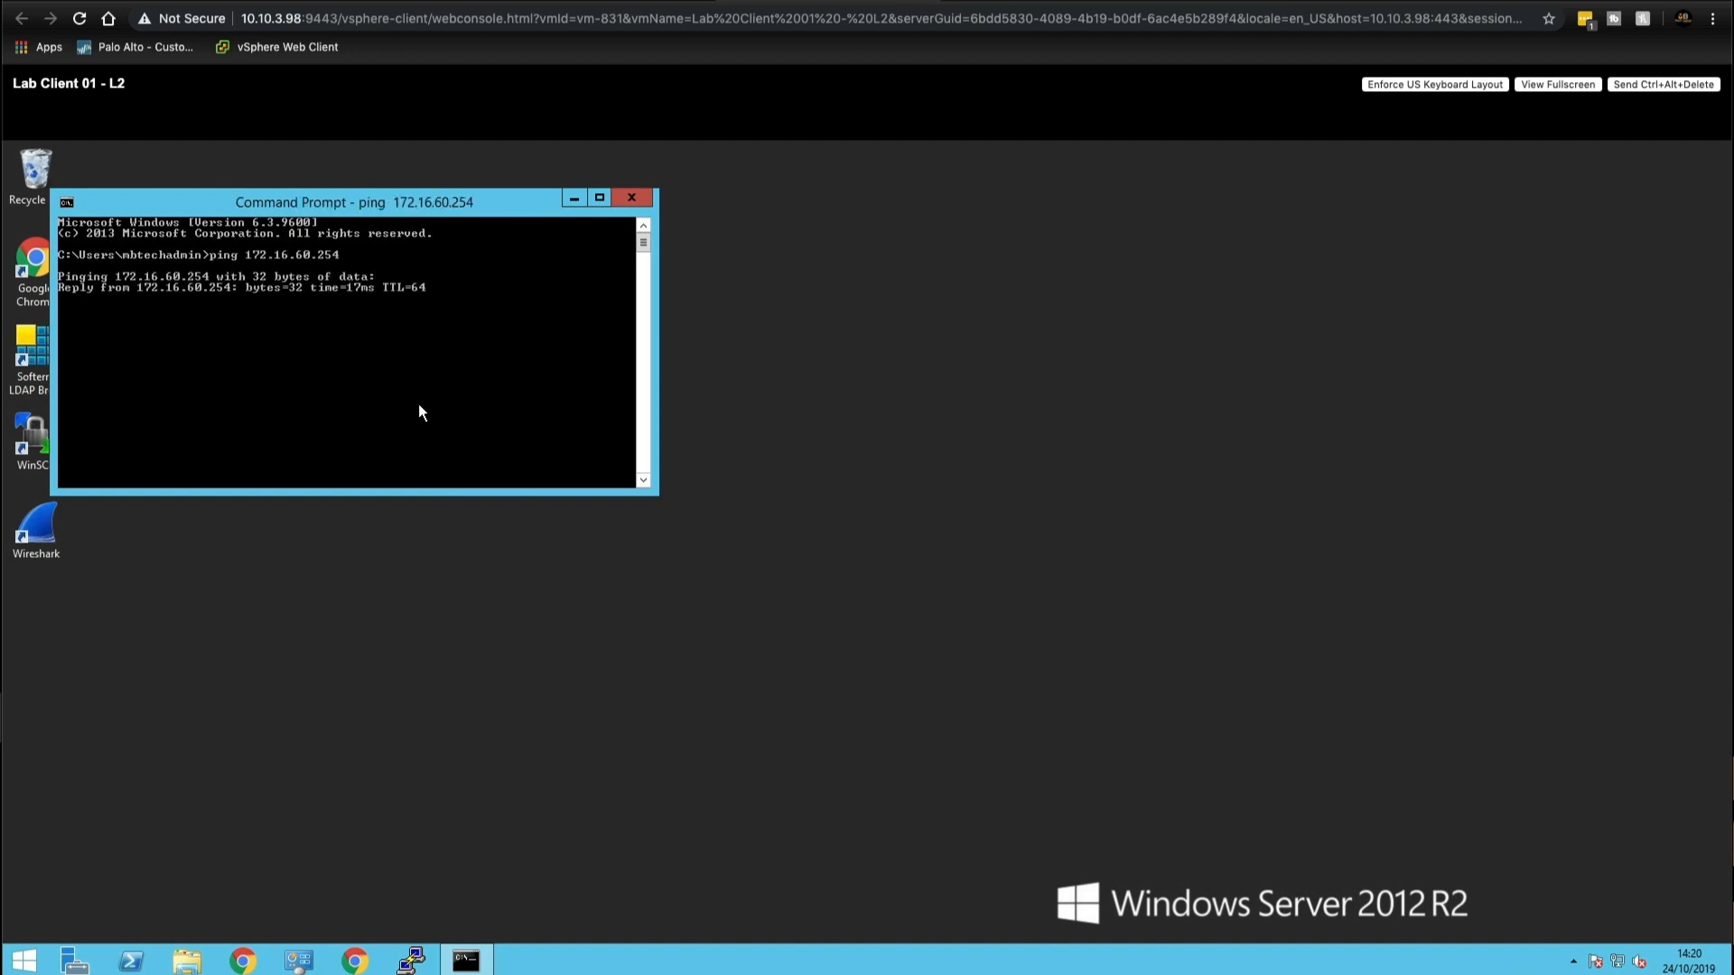
key(ctrl+c)
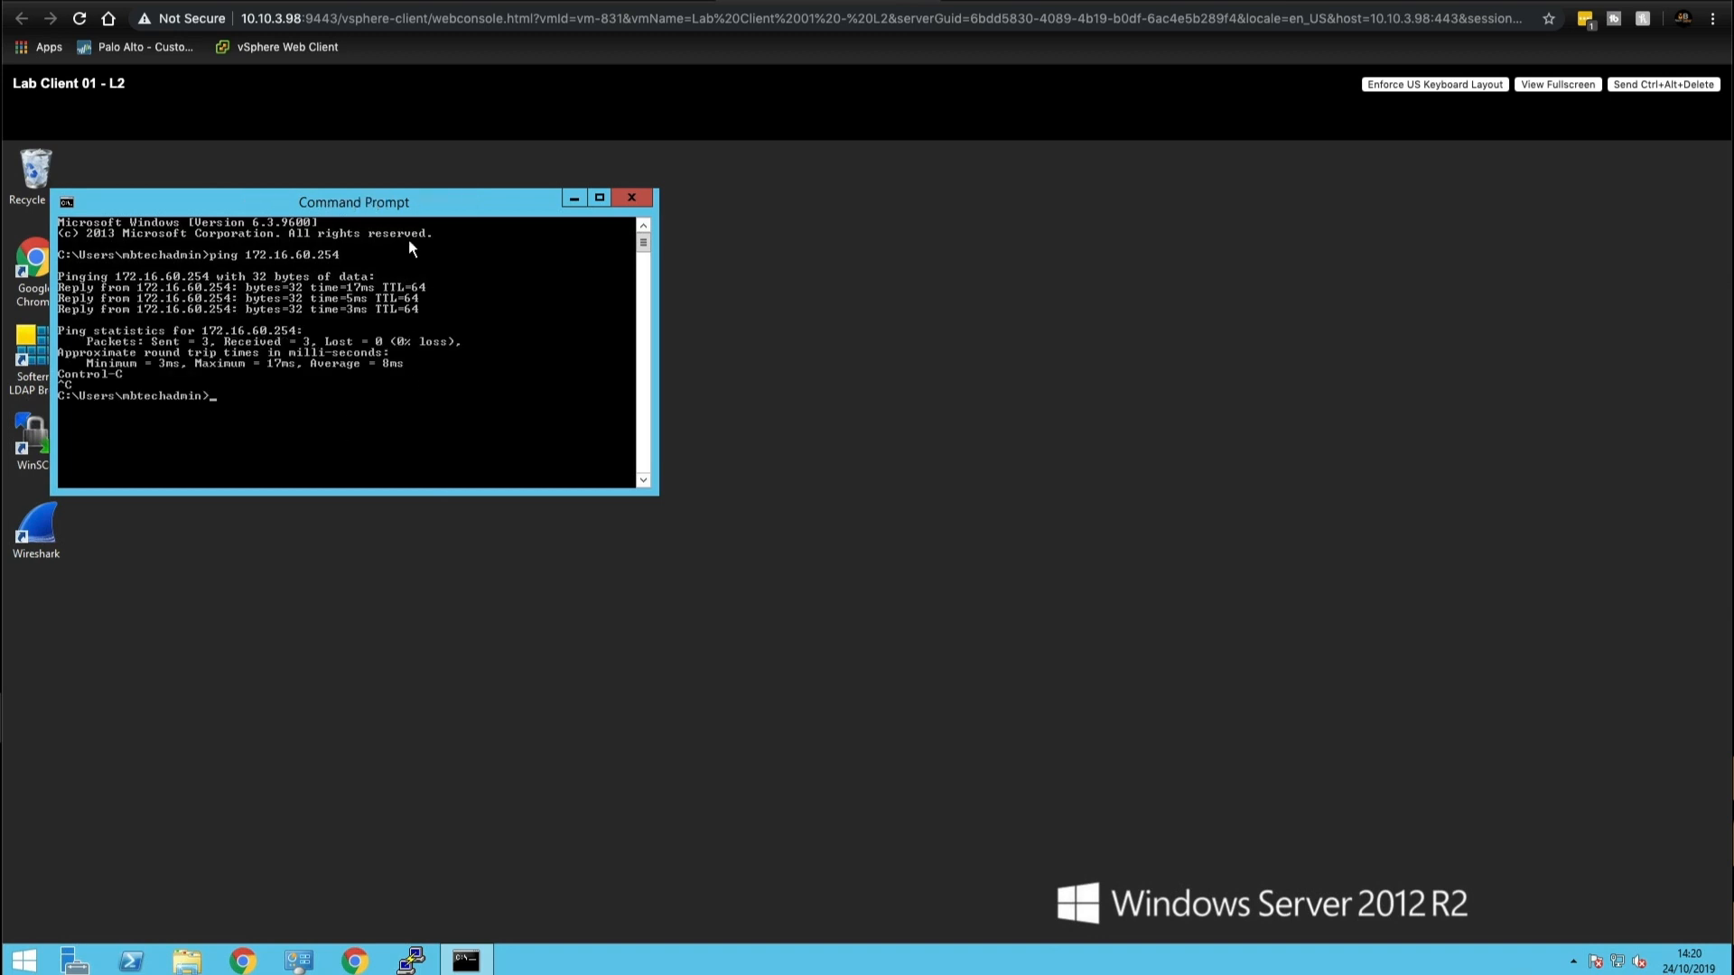
Step: Test internet connectivity from Lab Client 01 by pinging 8.8.8.8, and stop the ping
drag(408, 203, 666, 236)
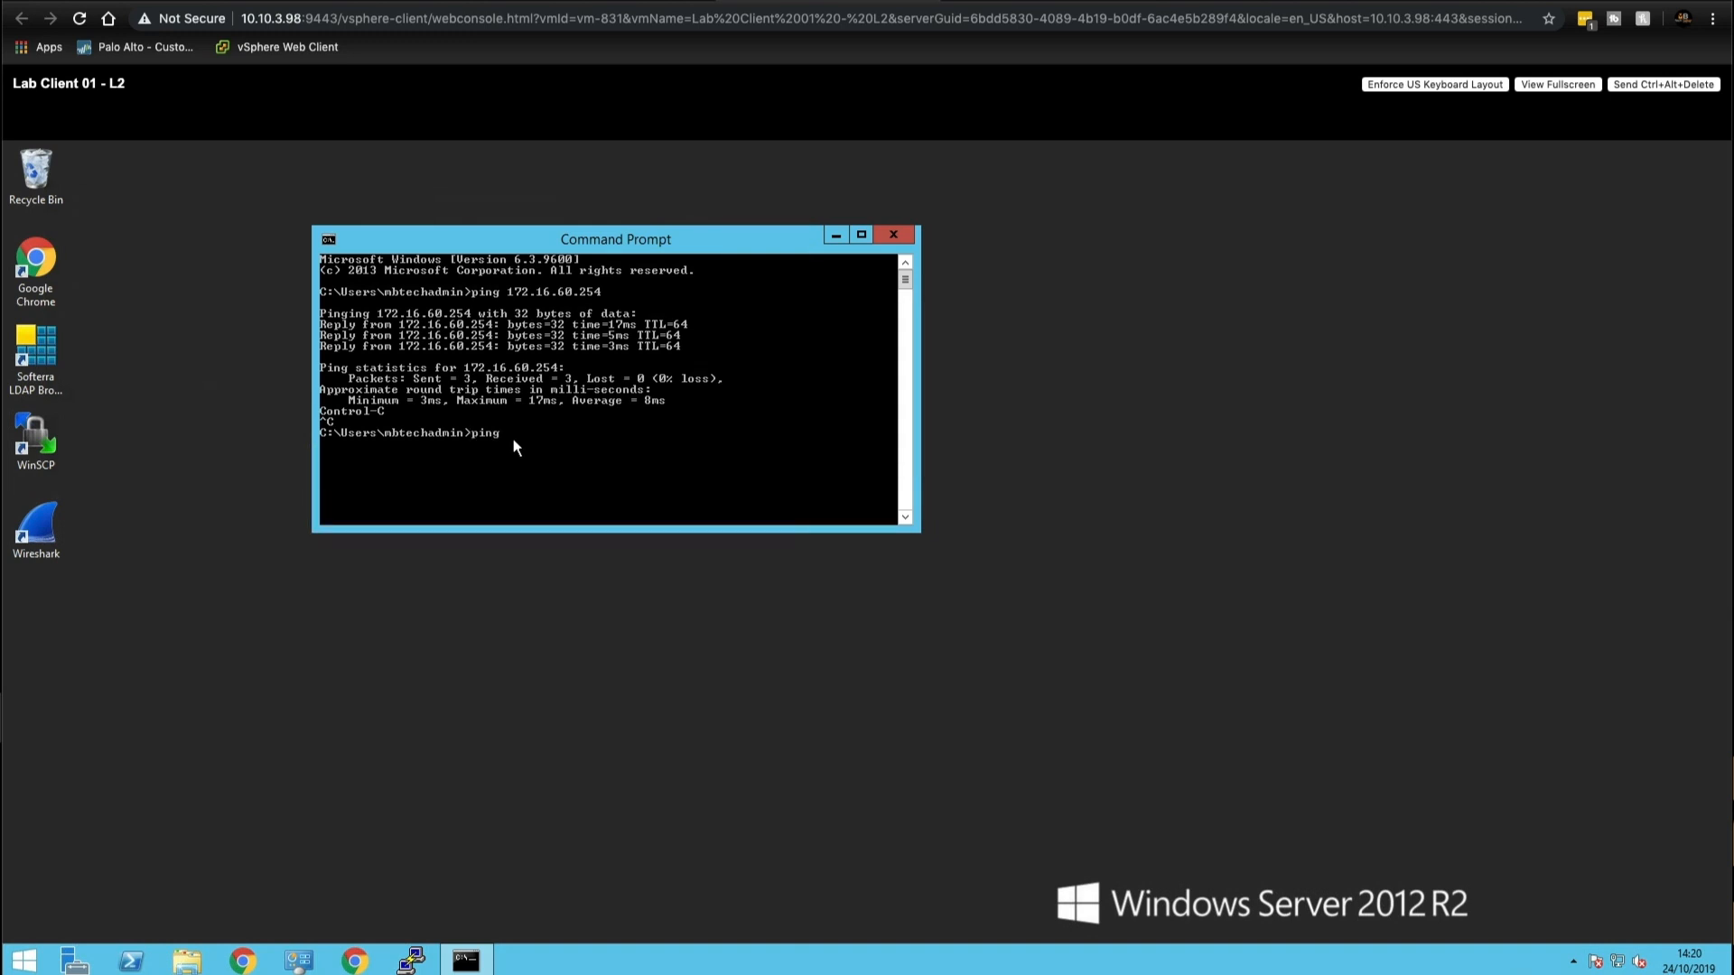
key(Return)
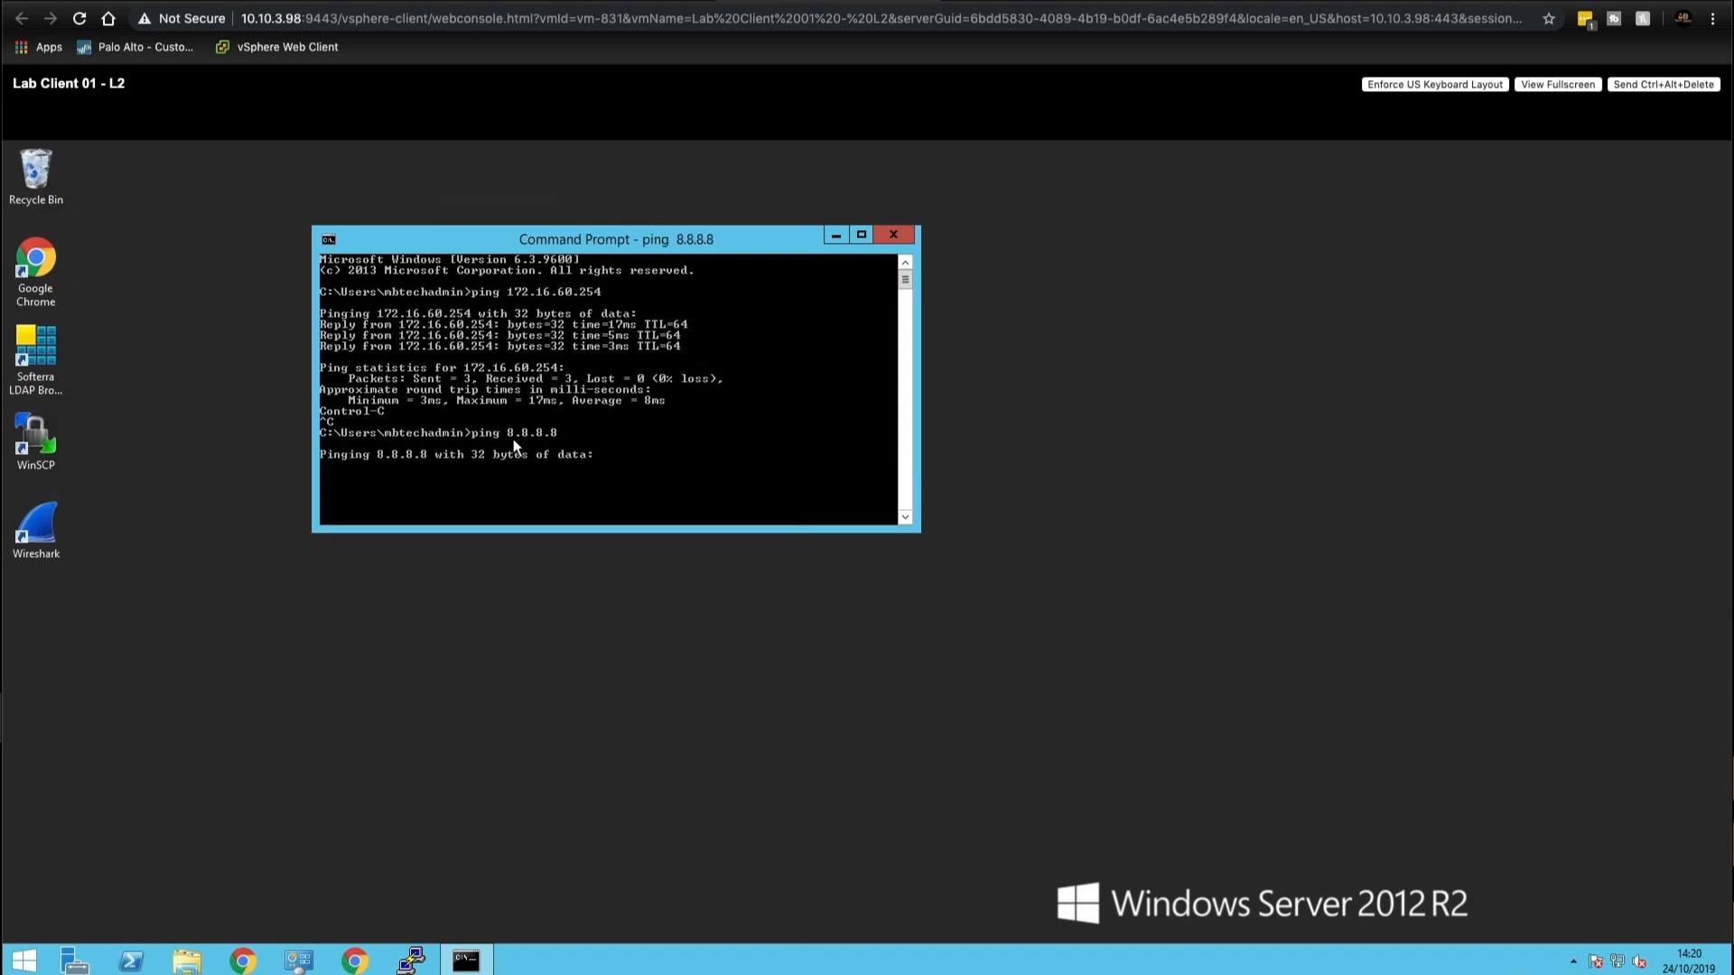
key(ctrl+c)
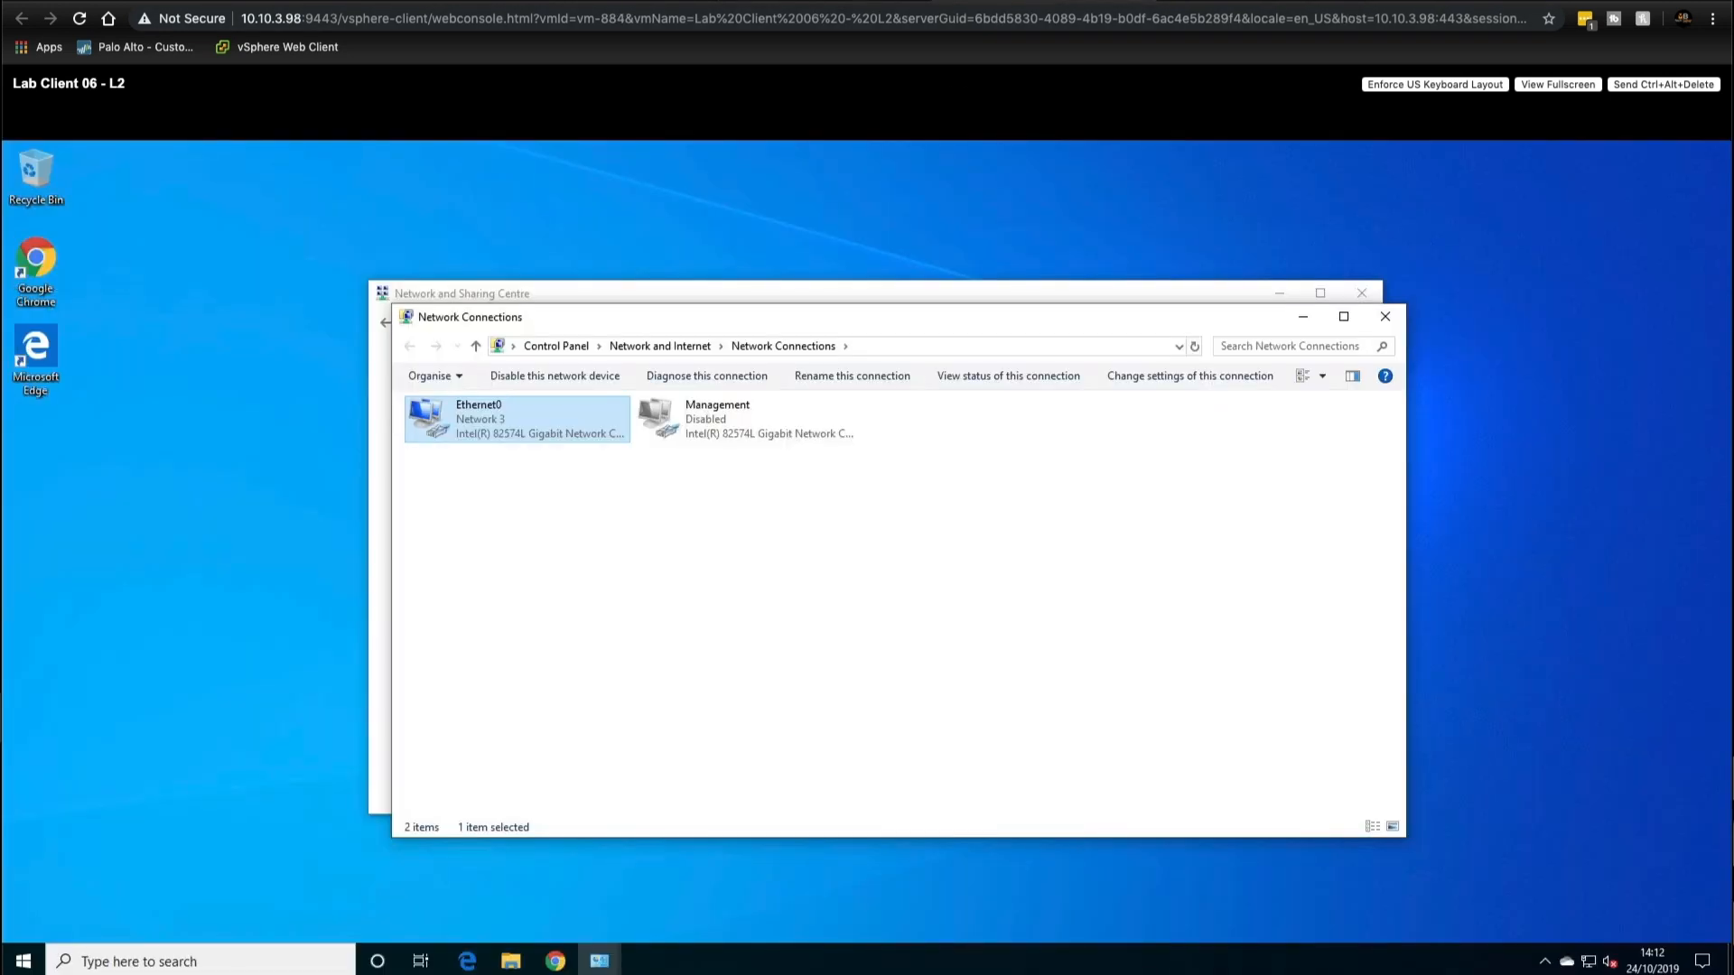
click(1382, 318)
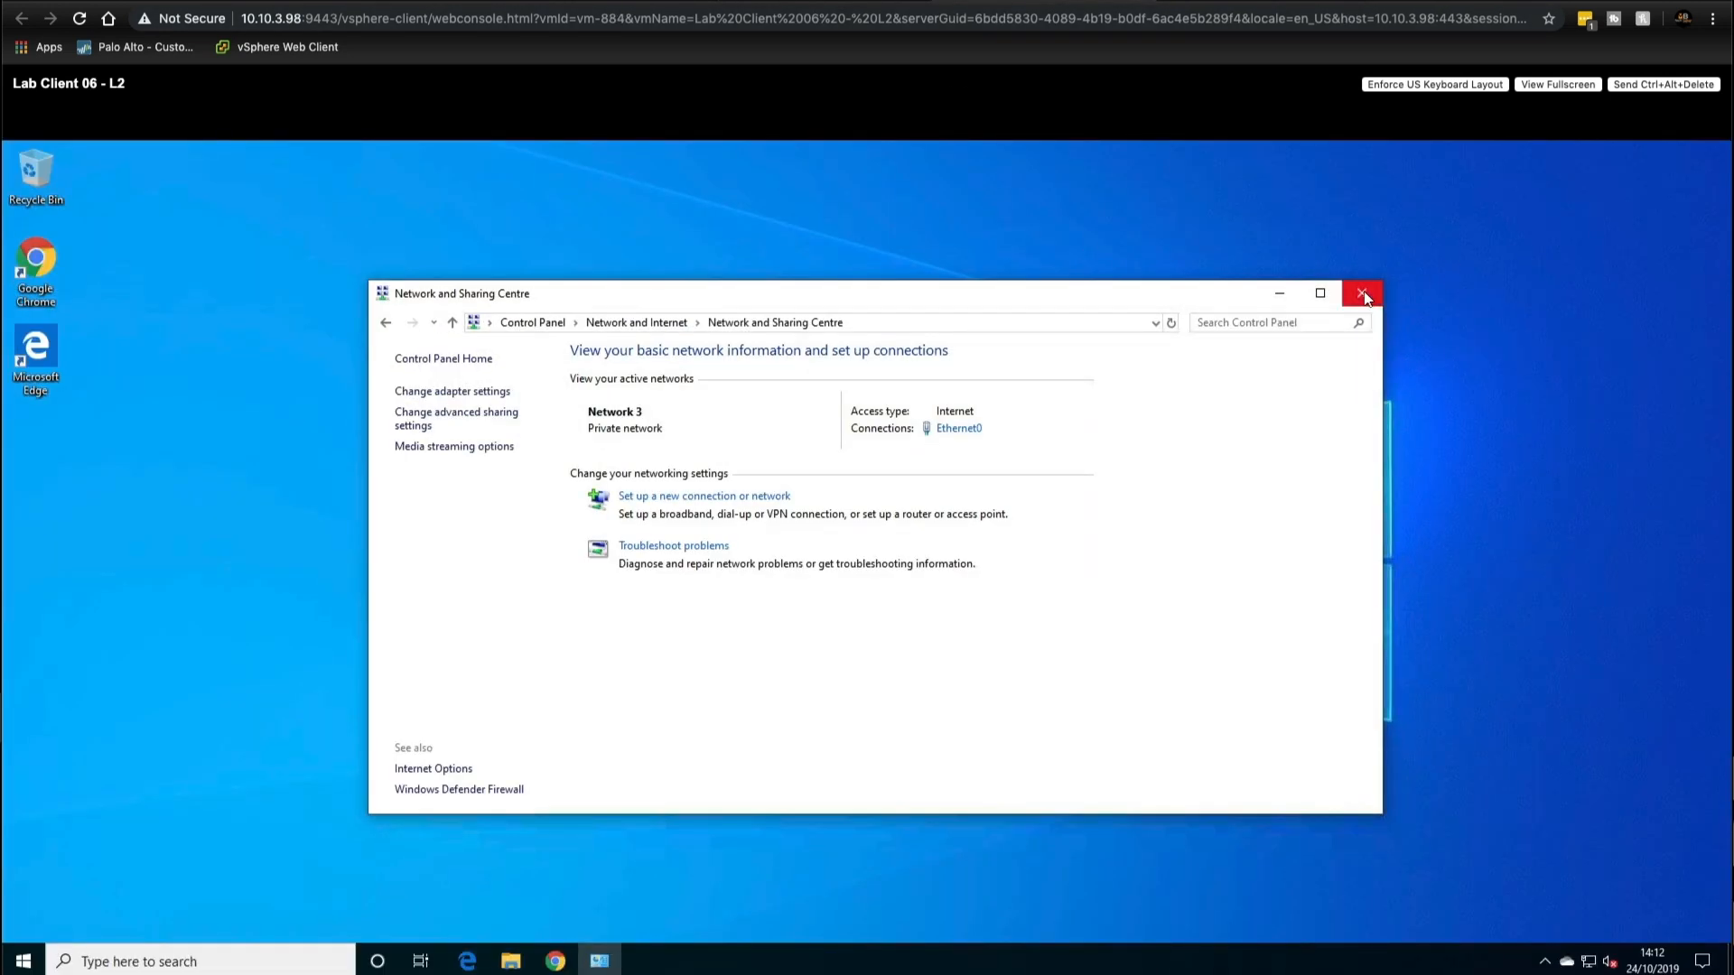
click(1361, 292)
double_click(59, 266)
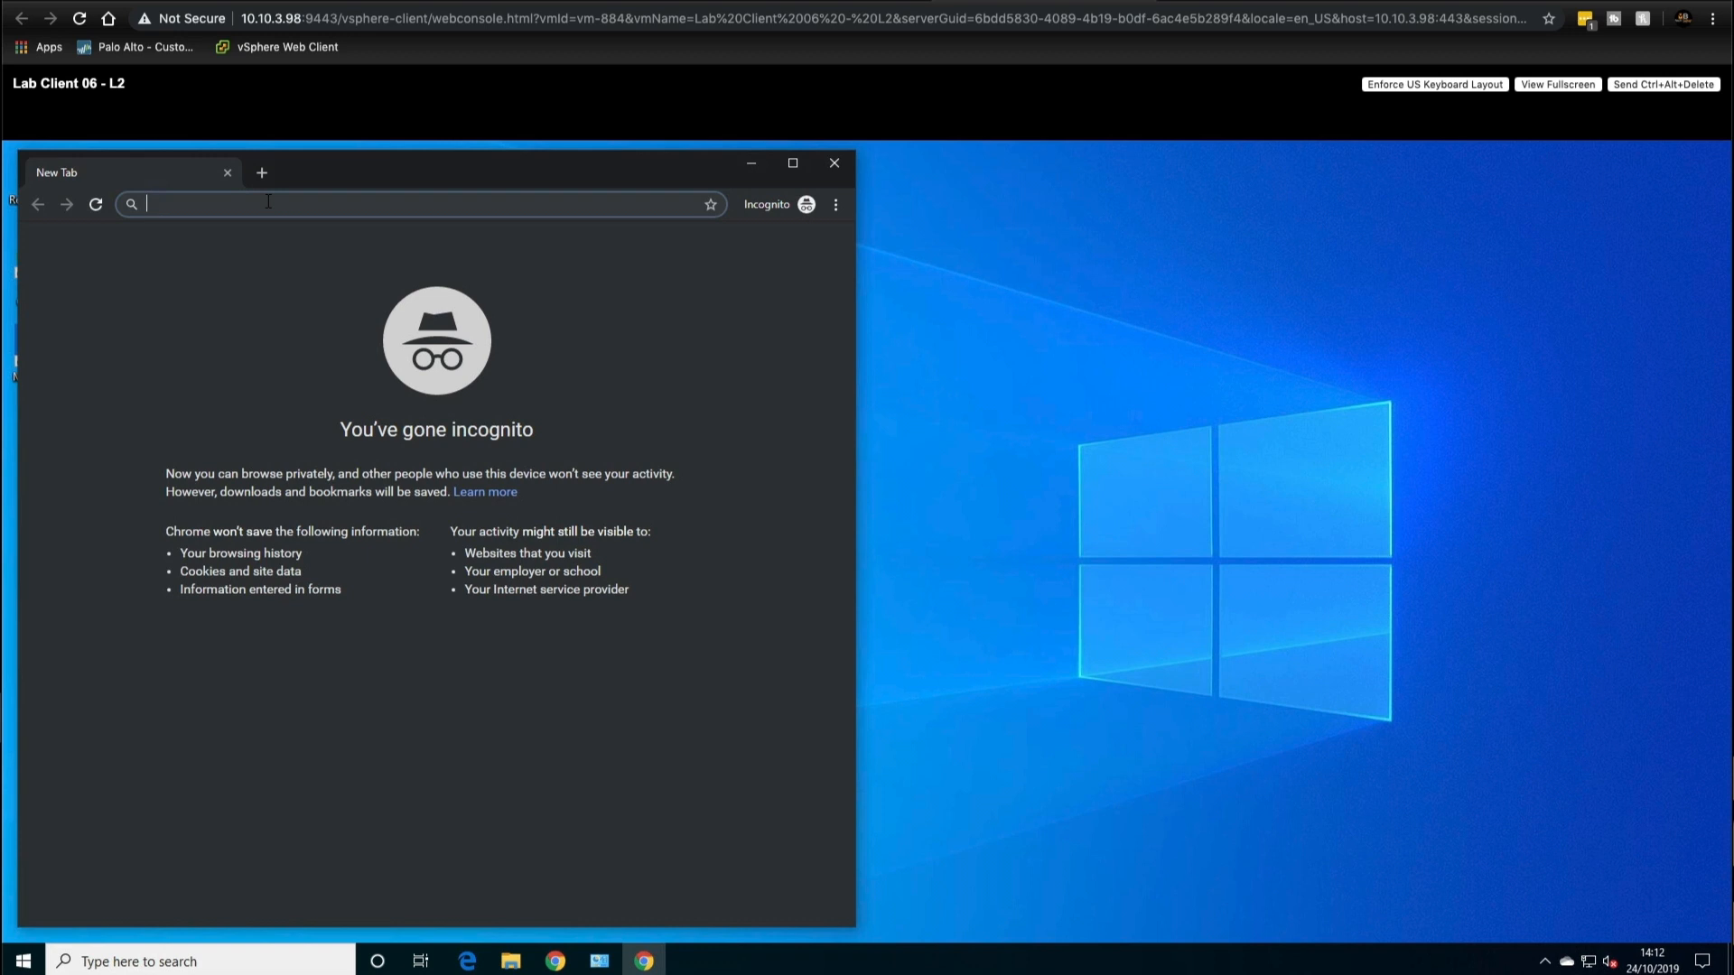
text(www.)
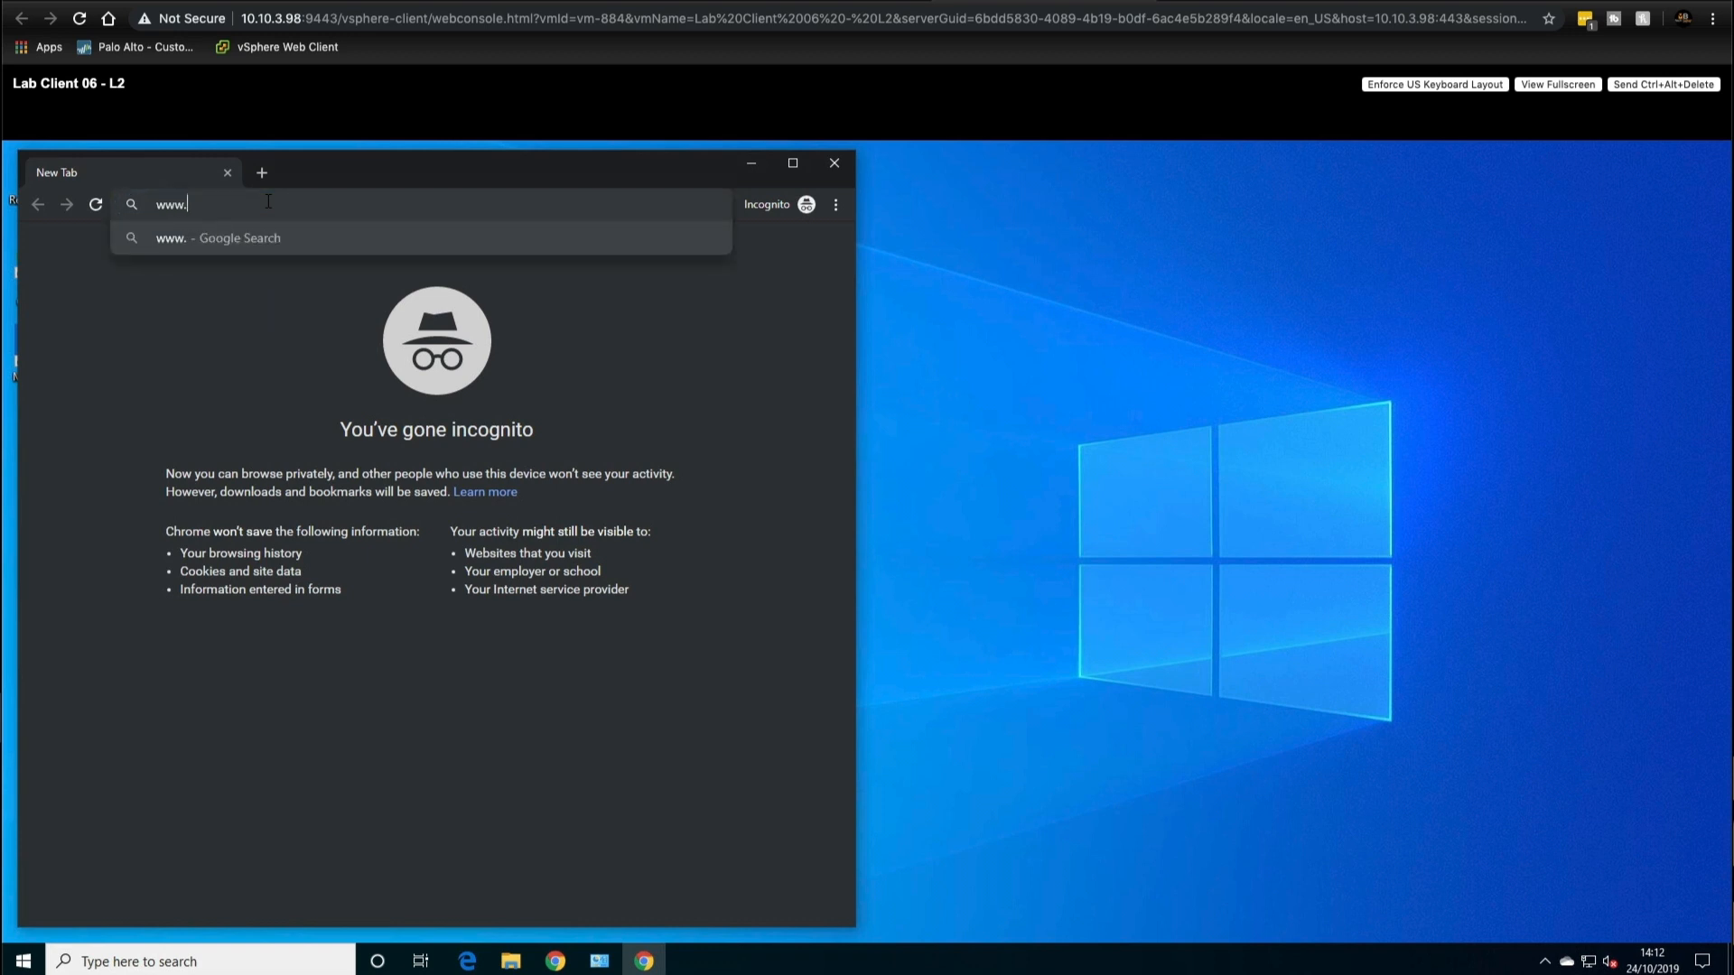
text(google.com)
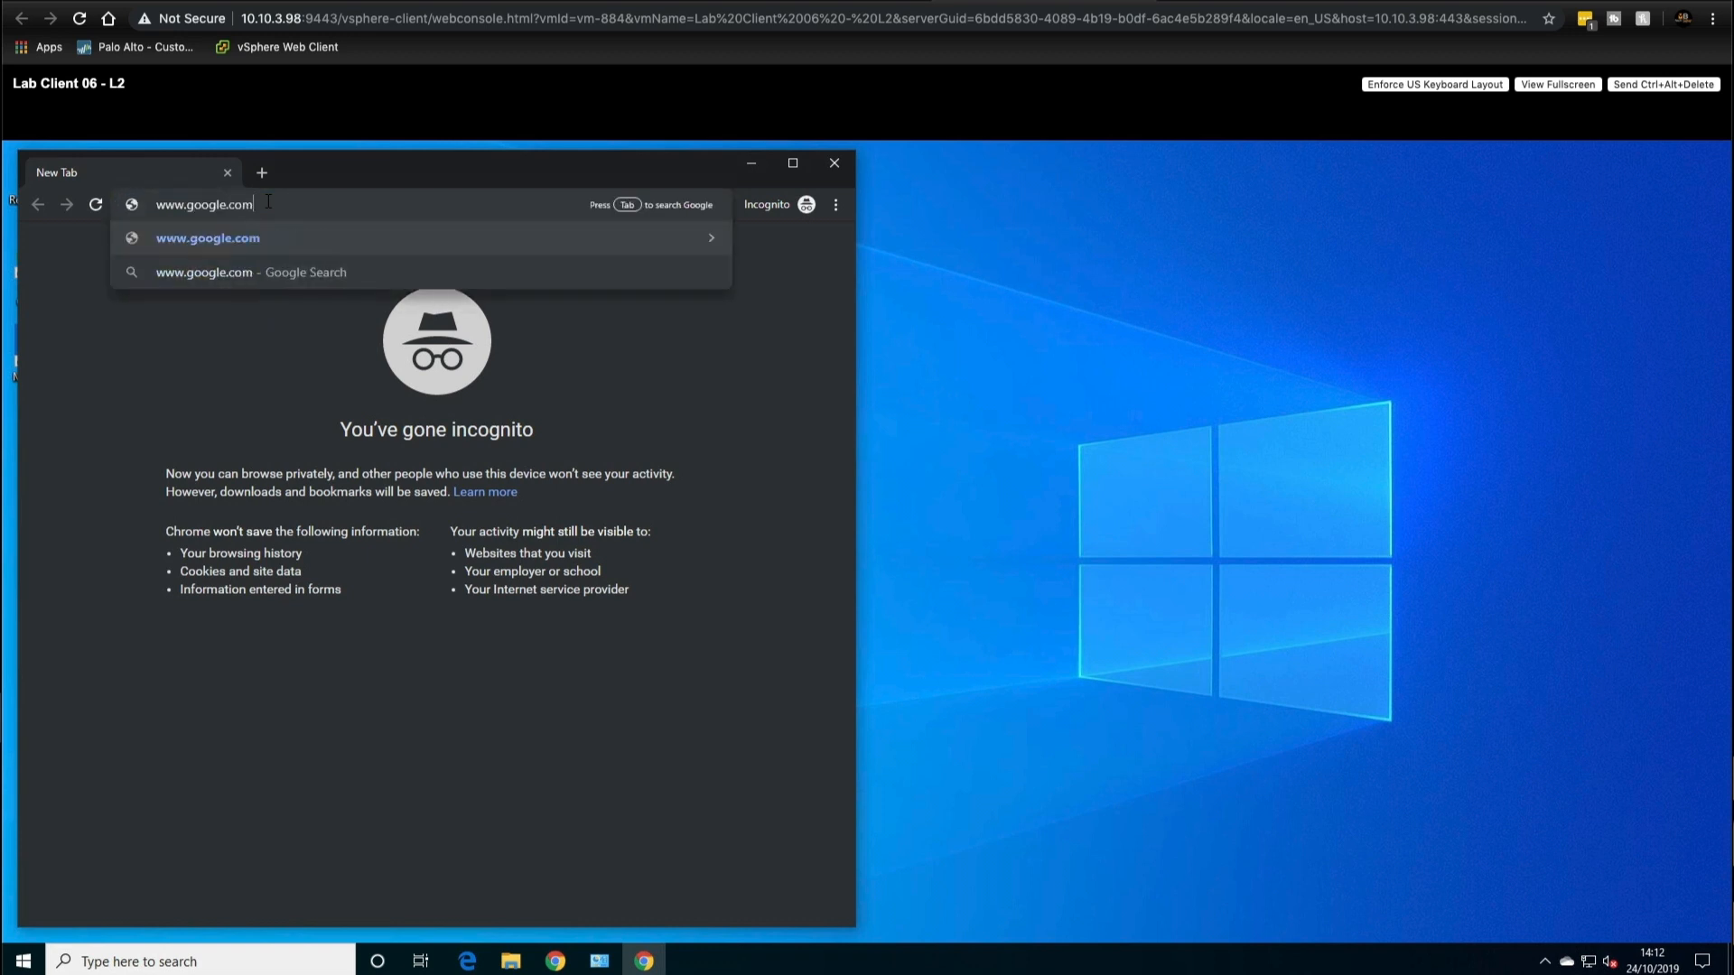
key(Return)
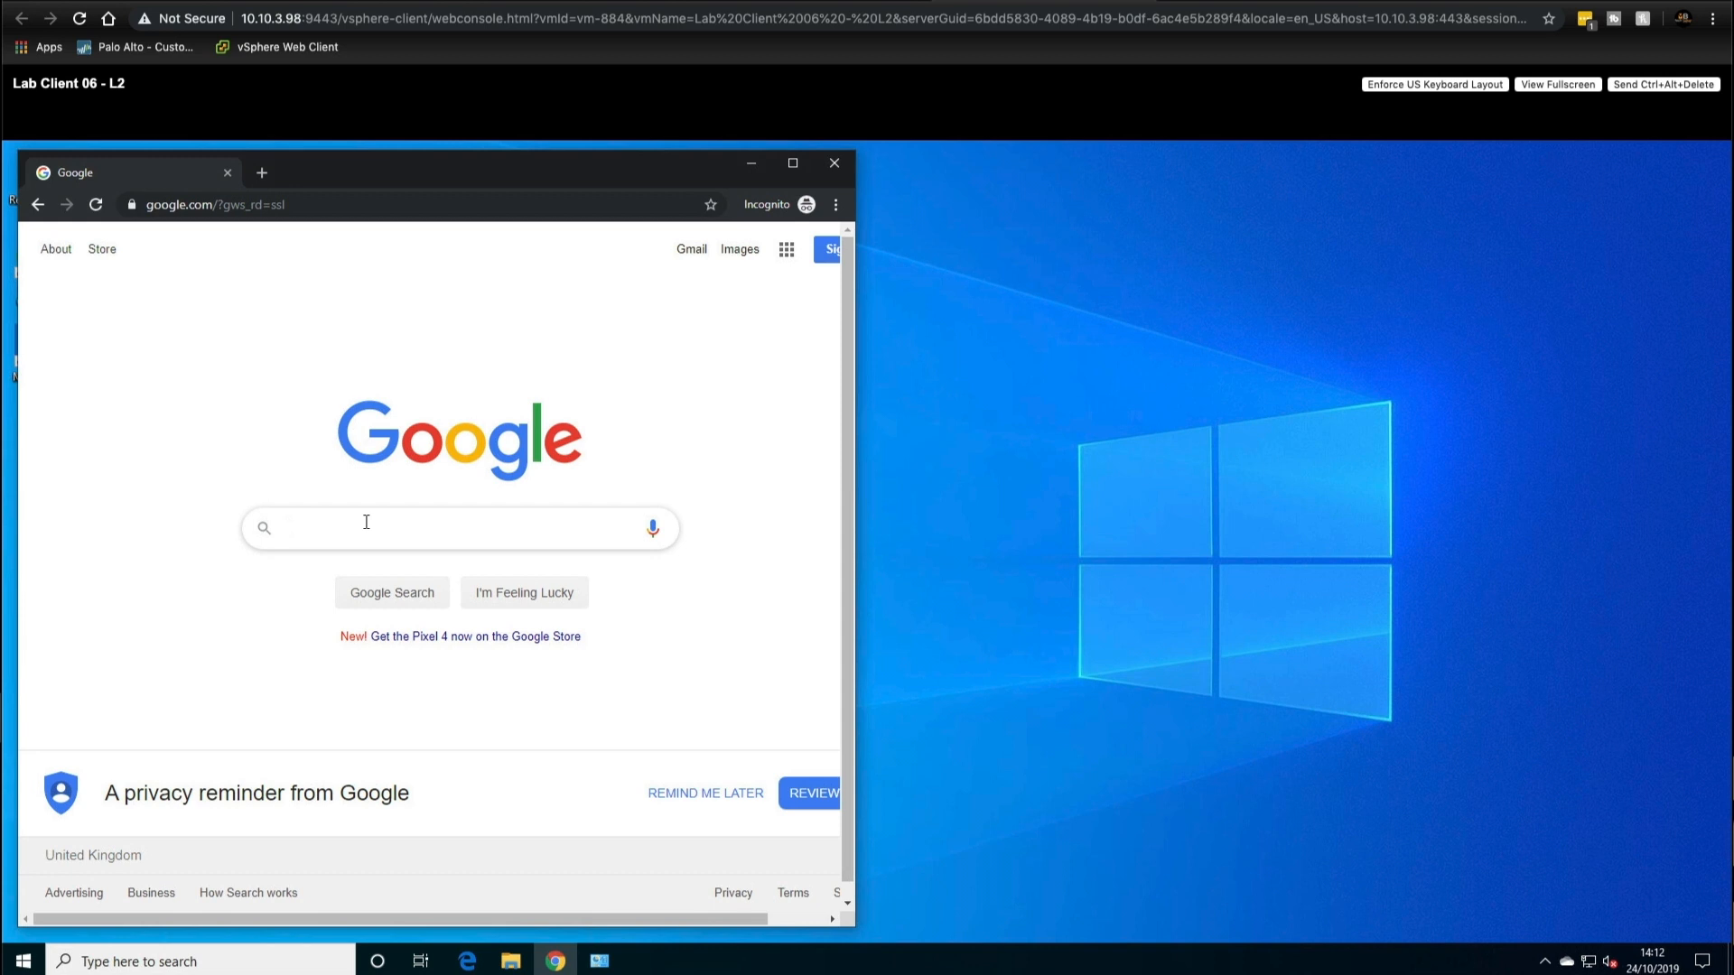
Step: Search Google for facebook and open the "Facebook – log in or sign up" result
text(facebook)
key(Return)
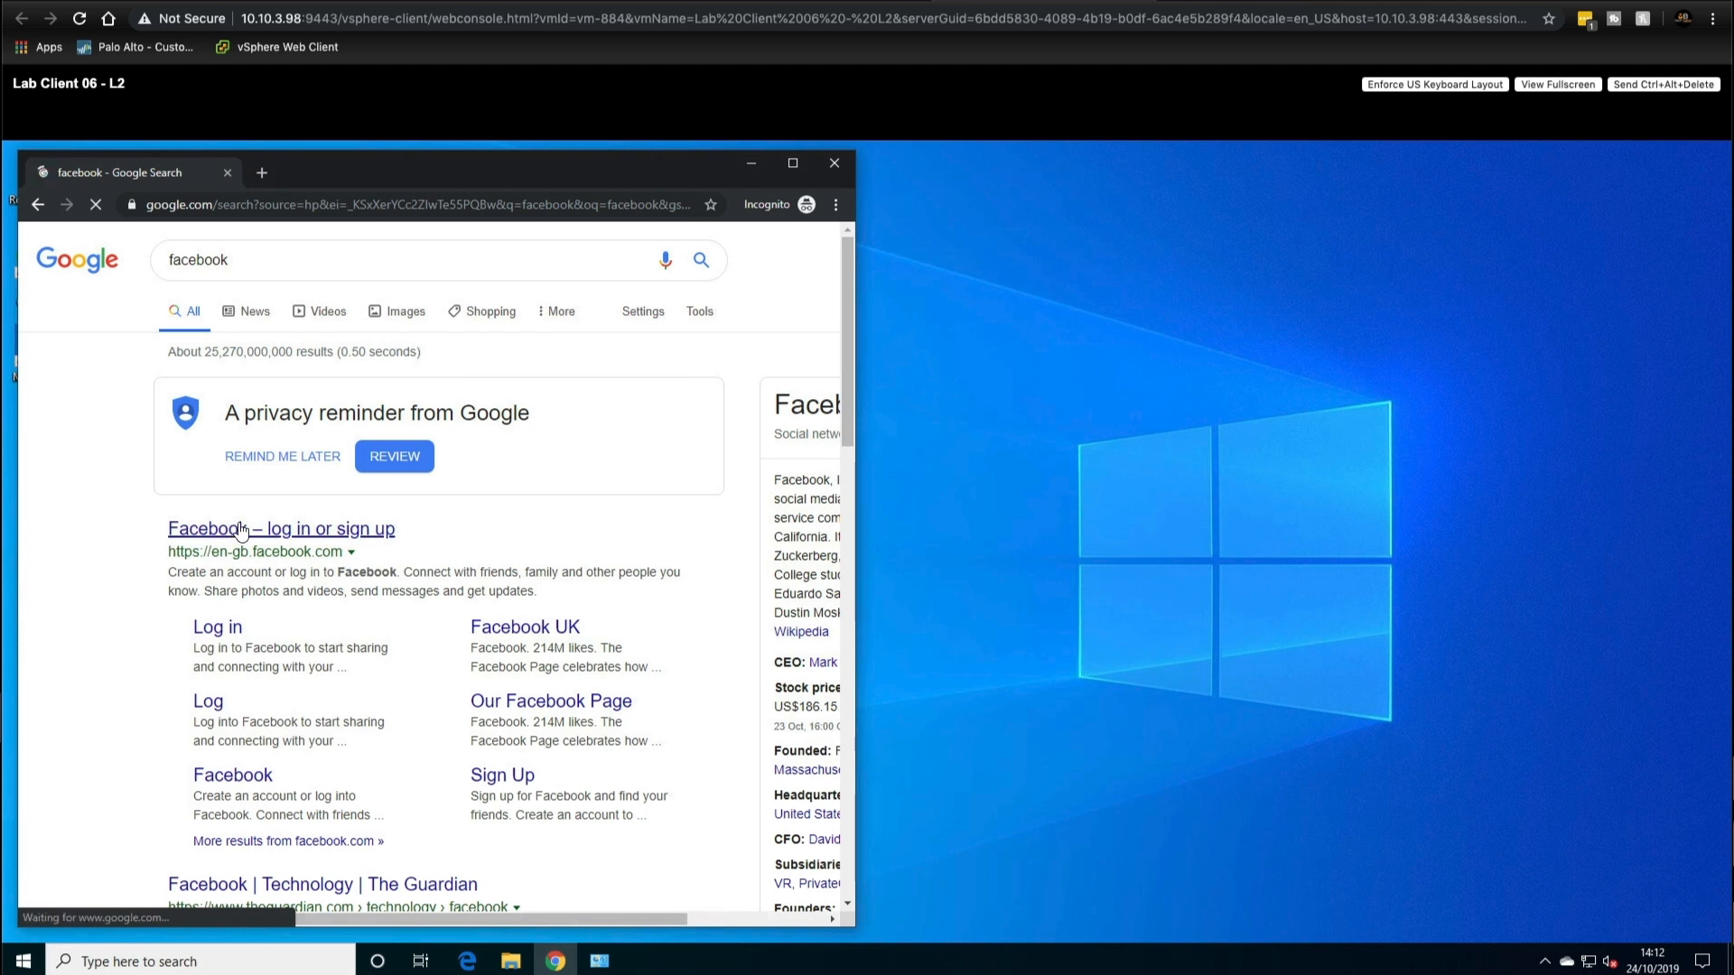
click(240, 531)
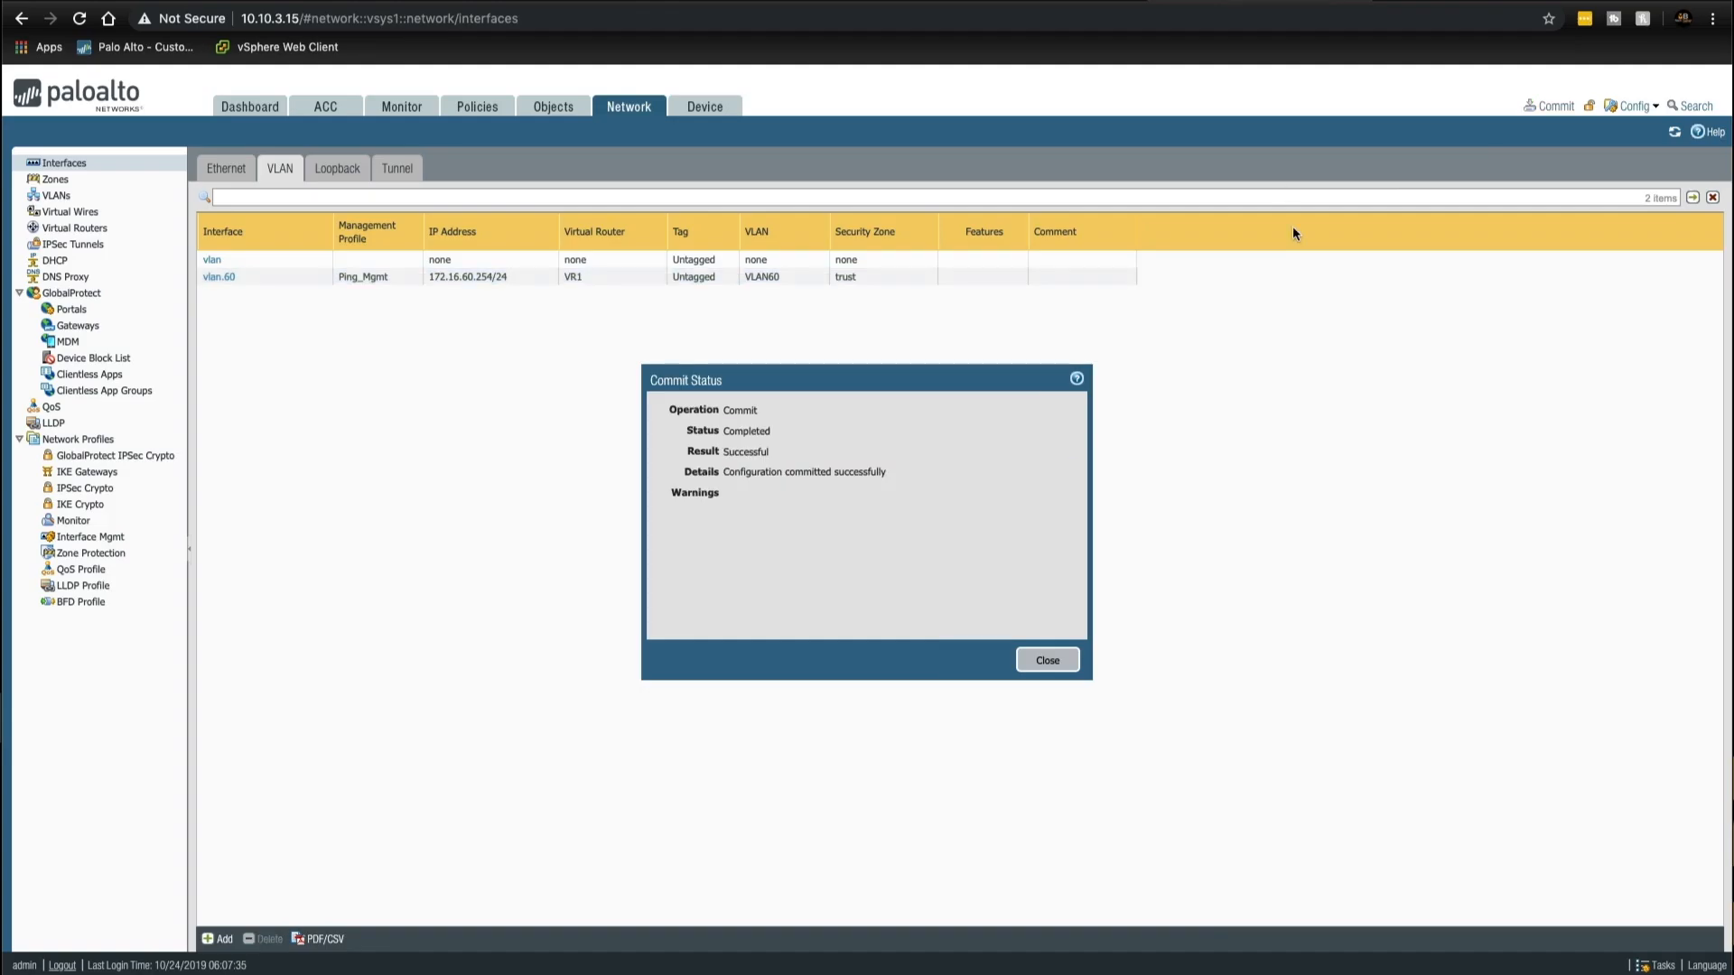
Step: Return to the Palo Alto firewall console, dismiss the commit status and examine the traffic log for the lab clients' sessions
click(1047, 660)
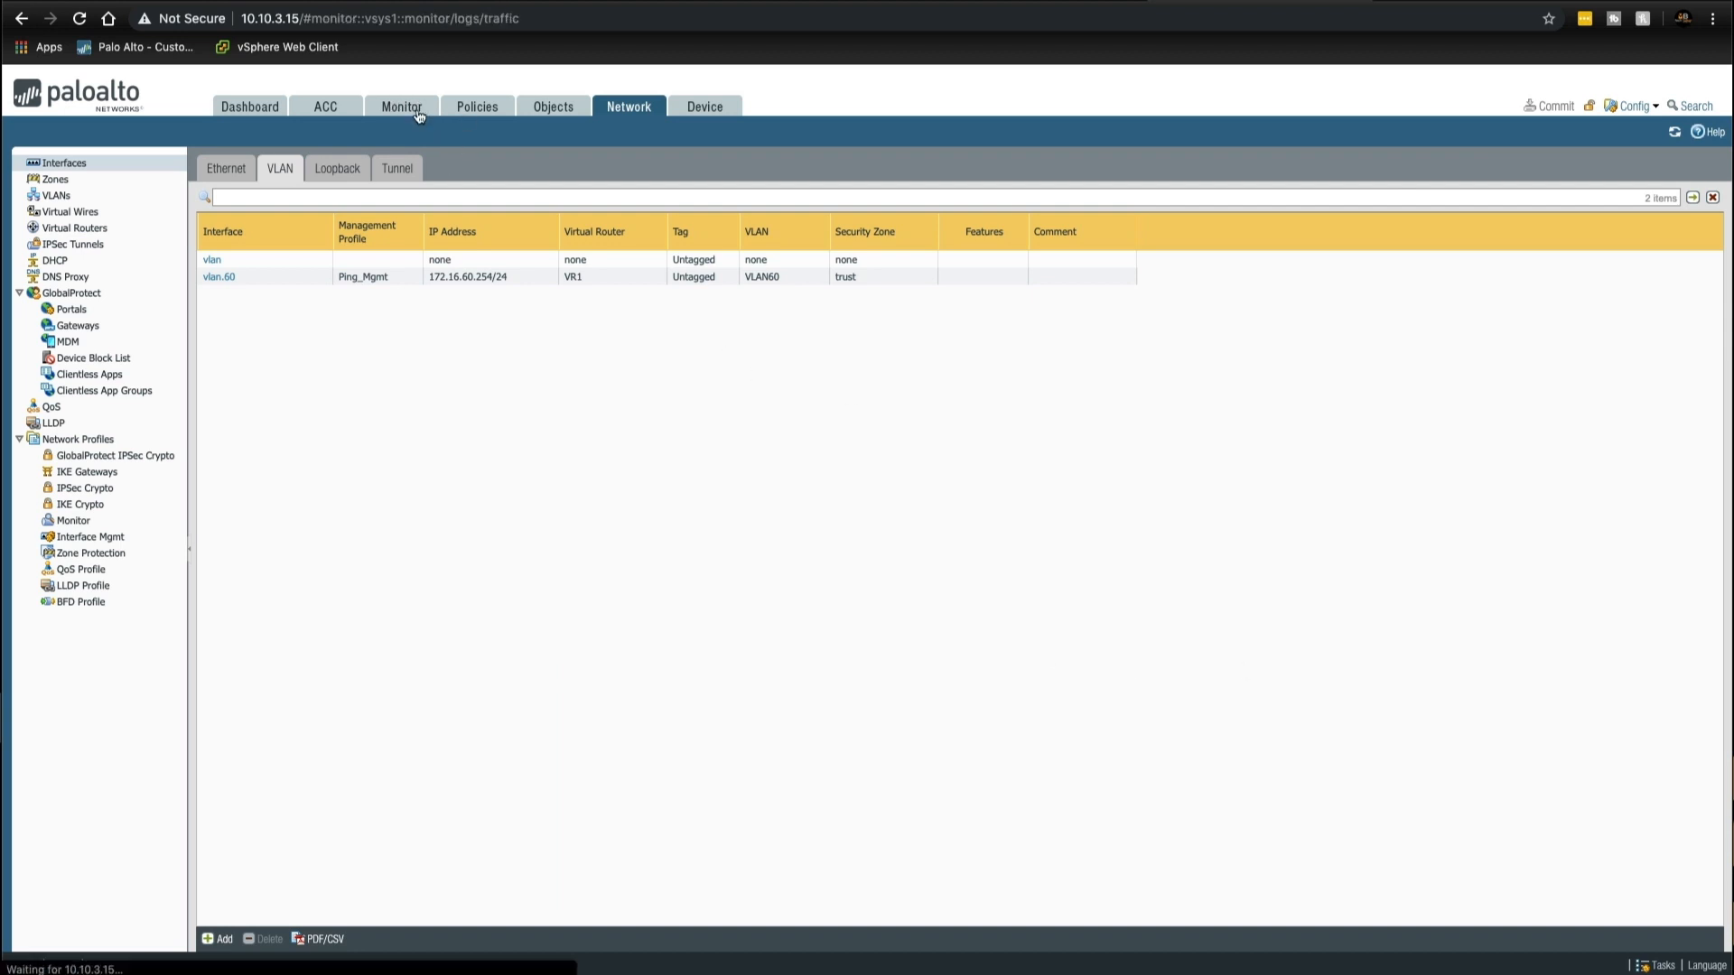
click(418, 114)
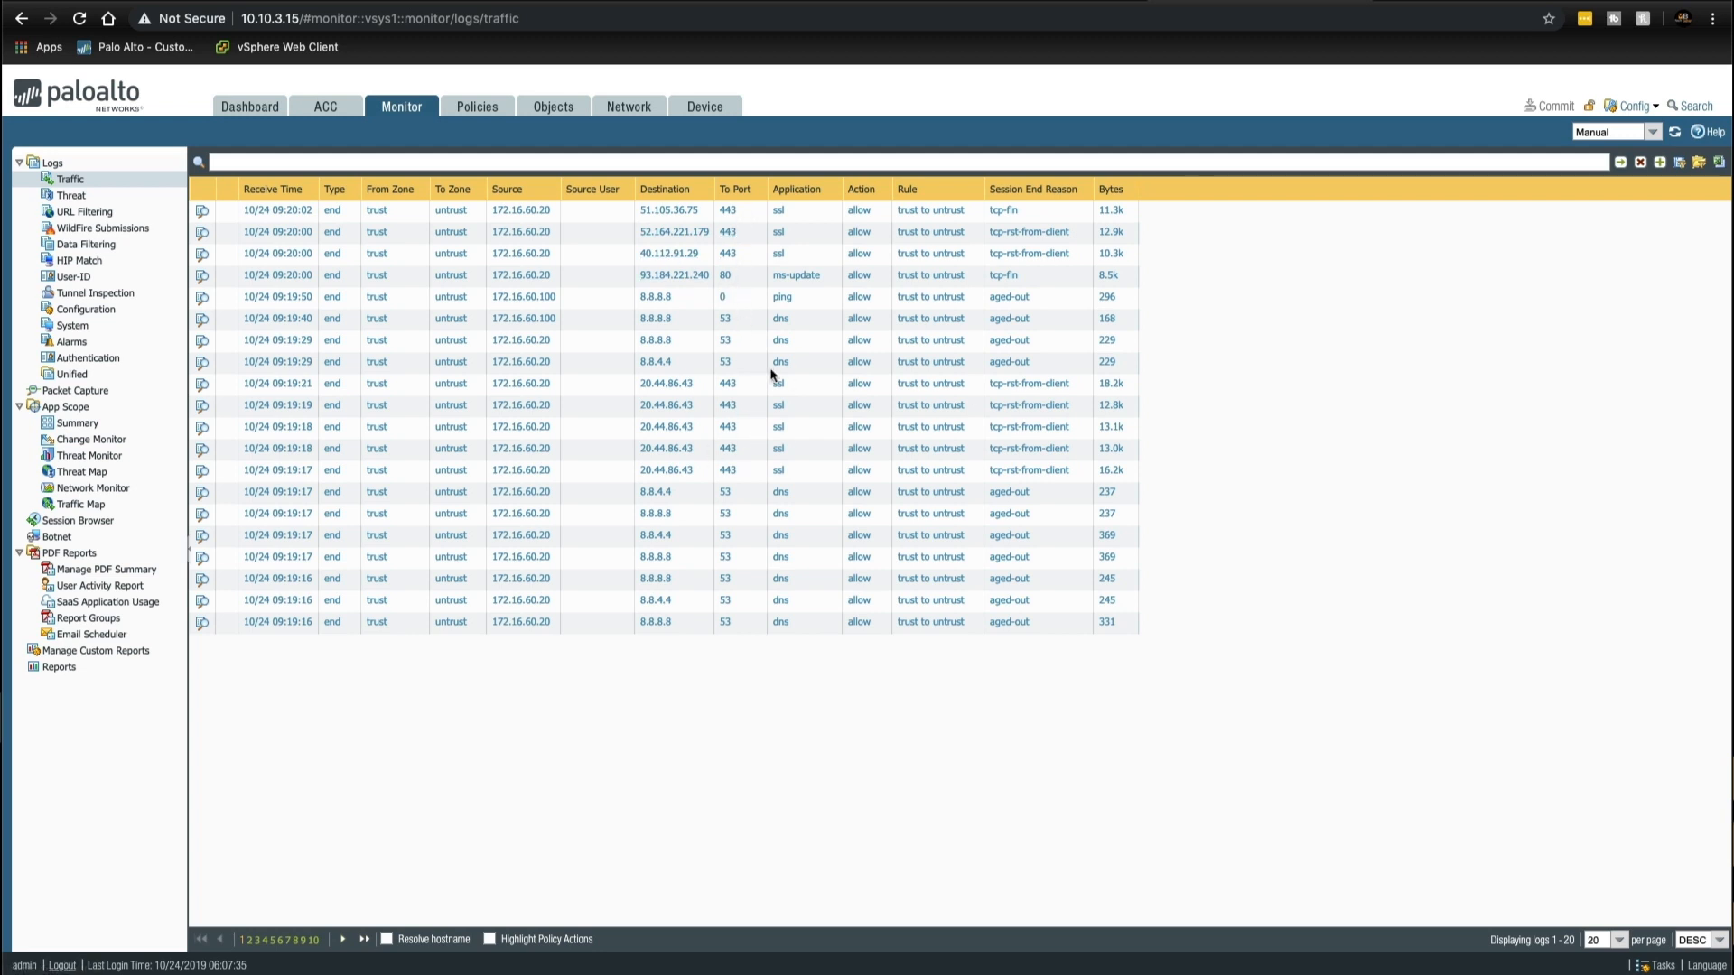
Step: Review the firewall's Ethernet interfaces, VLAN interfaces and virtual routers, and reopen the traffic log
click(625, 116)
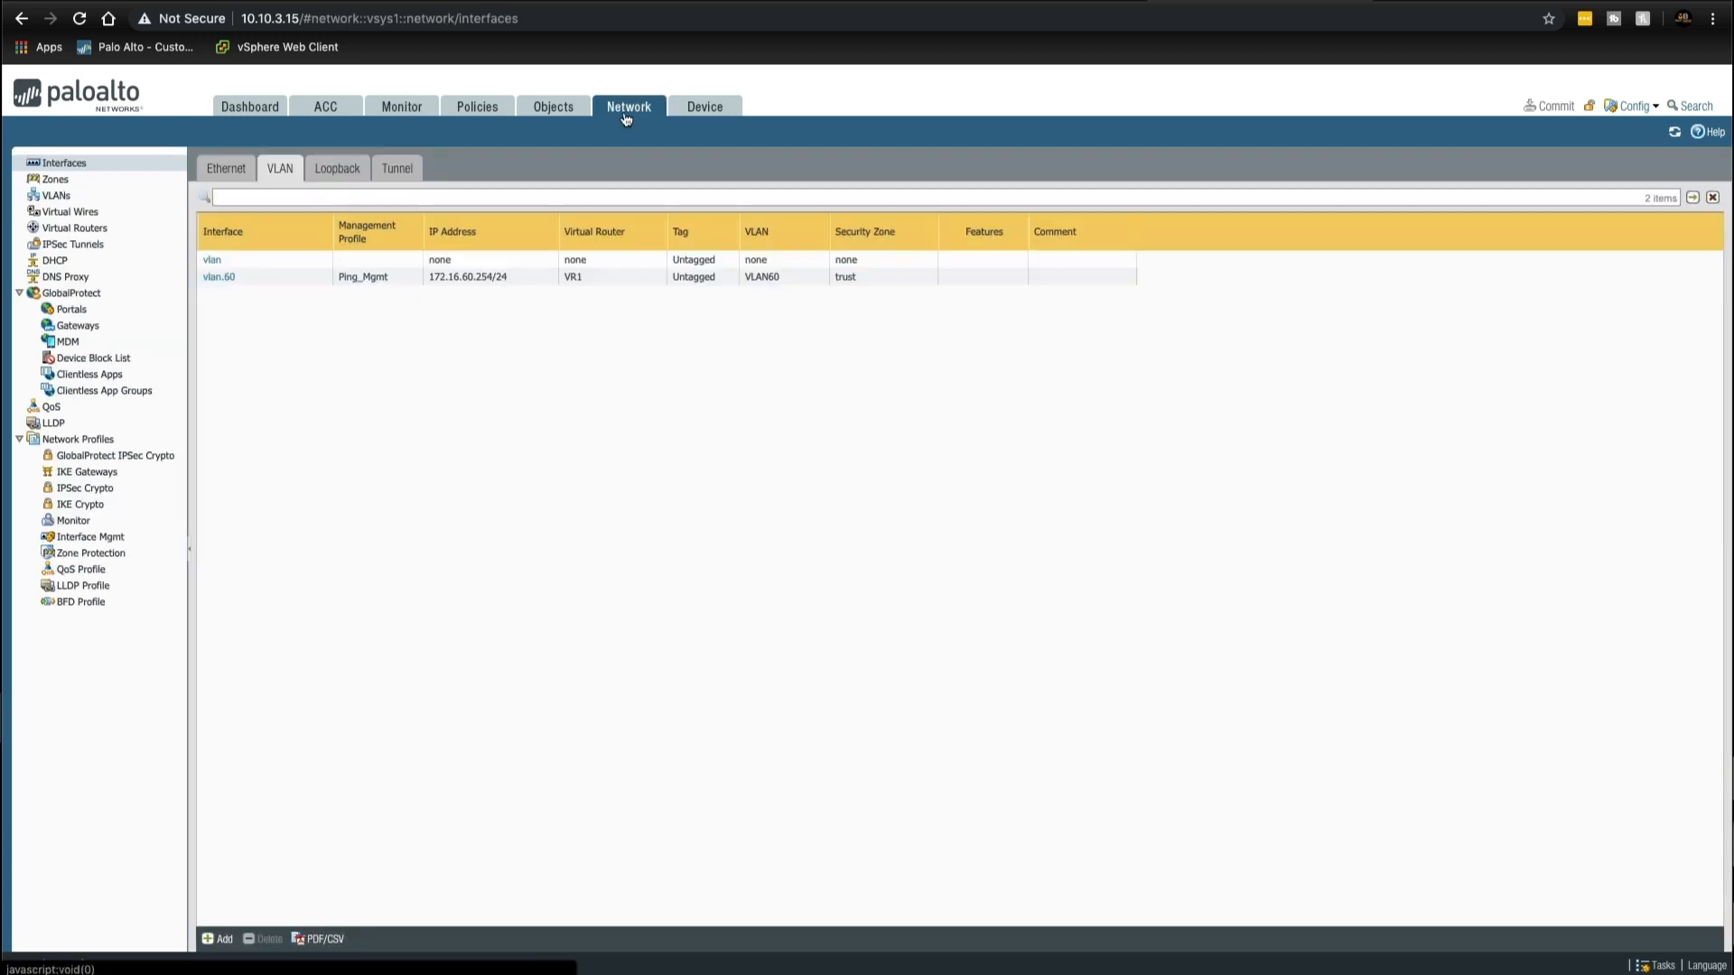
click(80, 166)
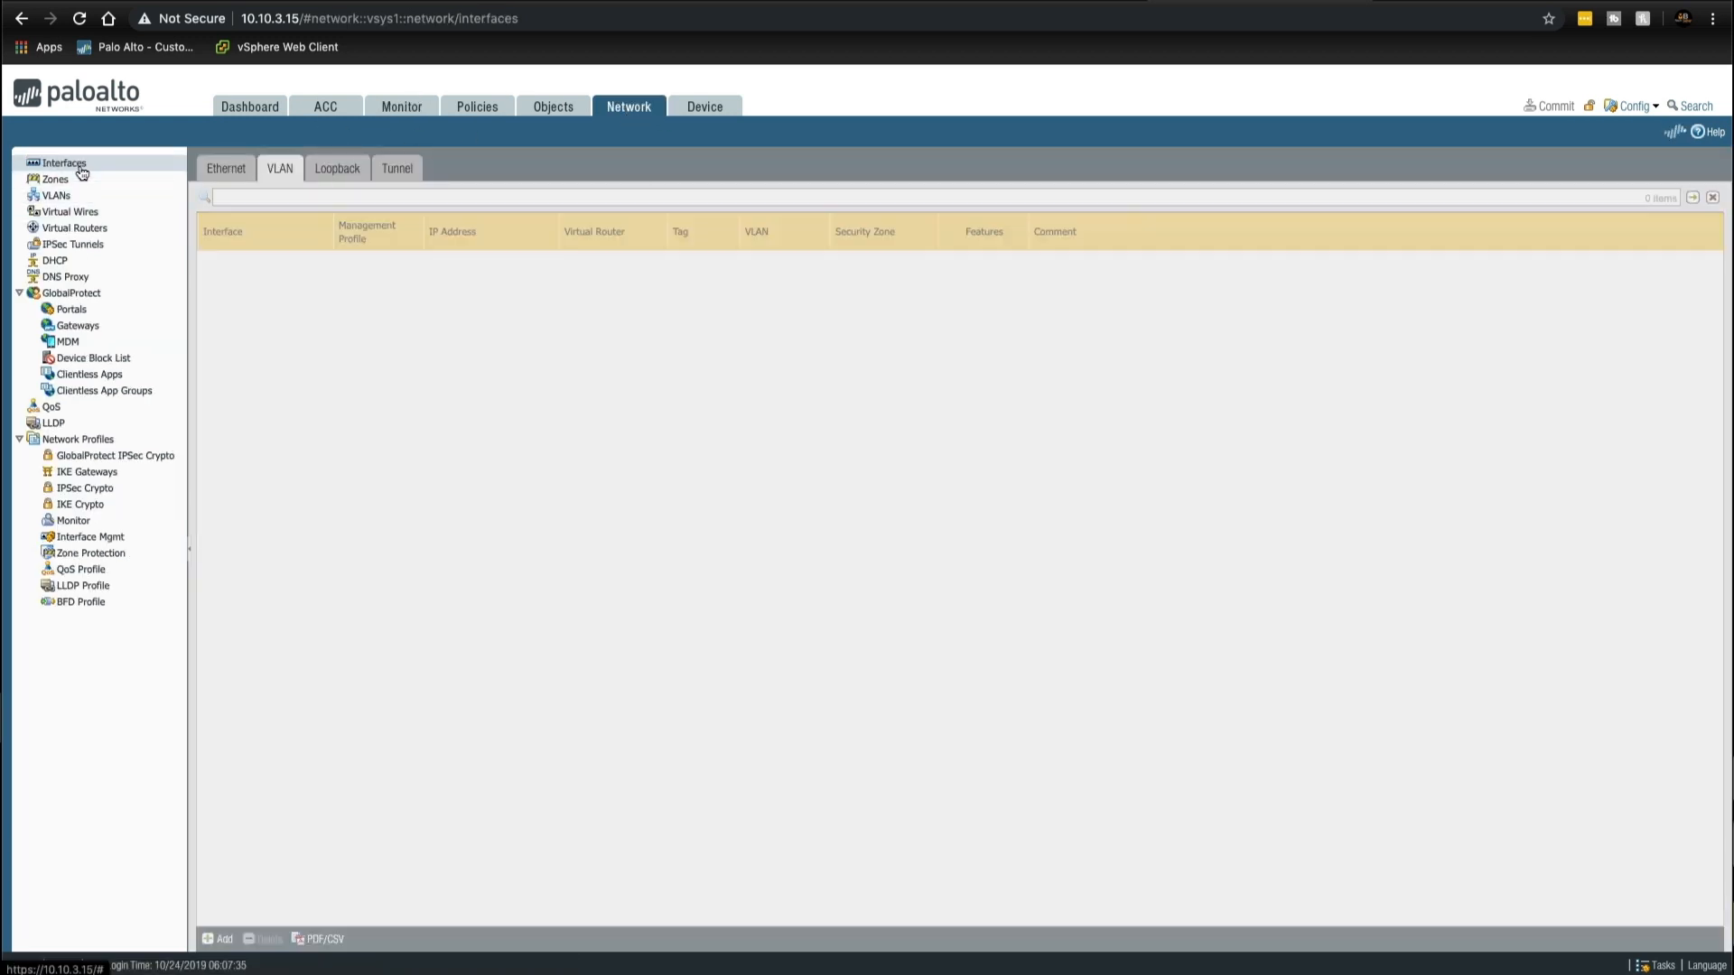
click(242, 171)
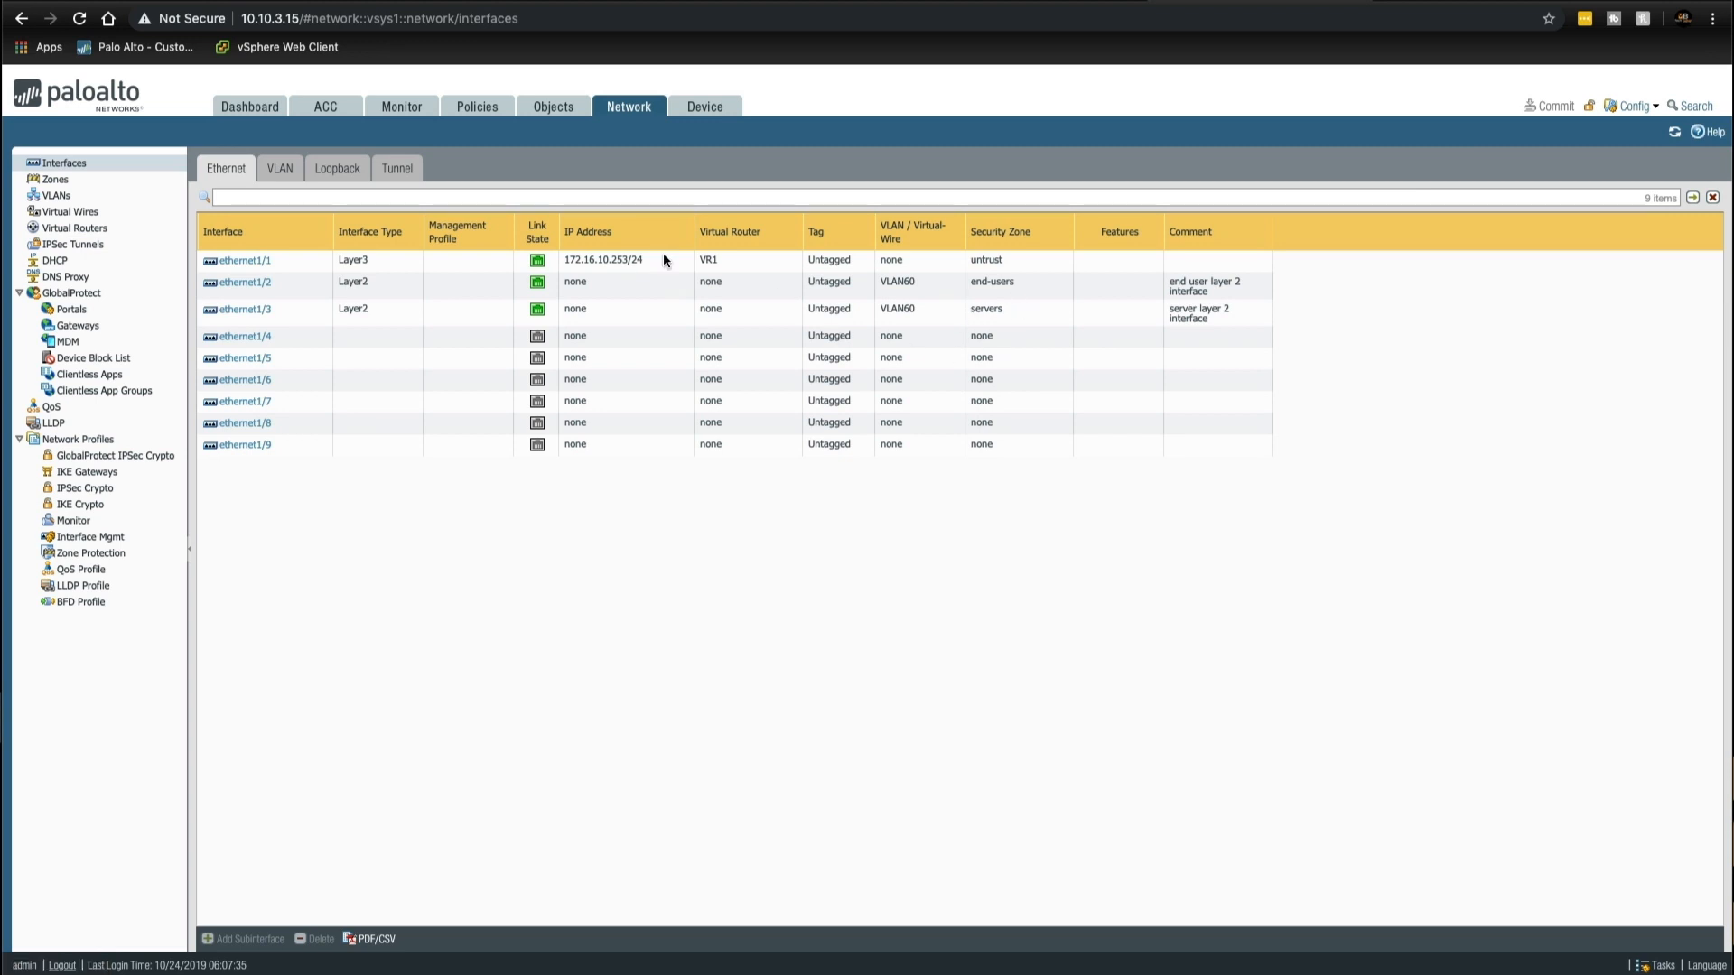
click(280, 169)
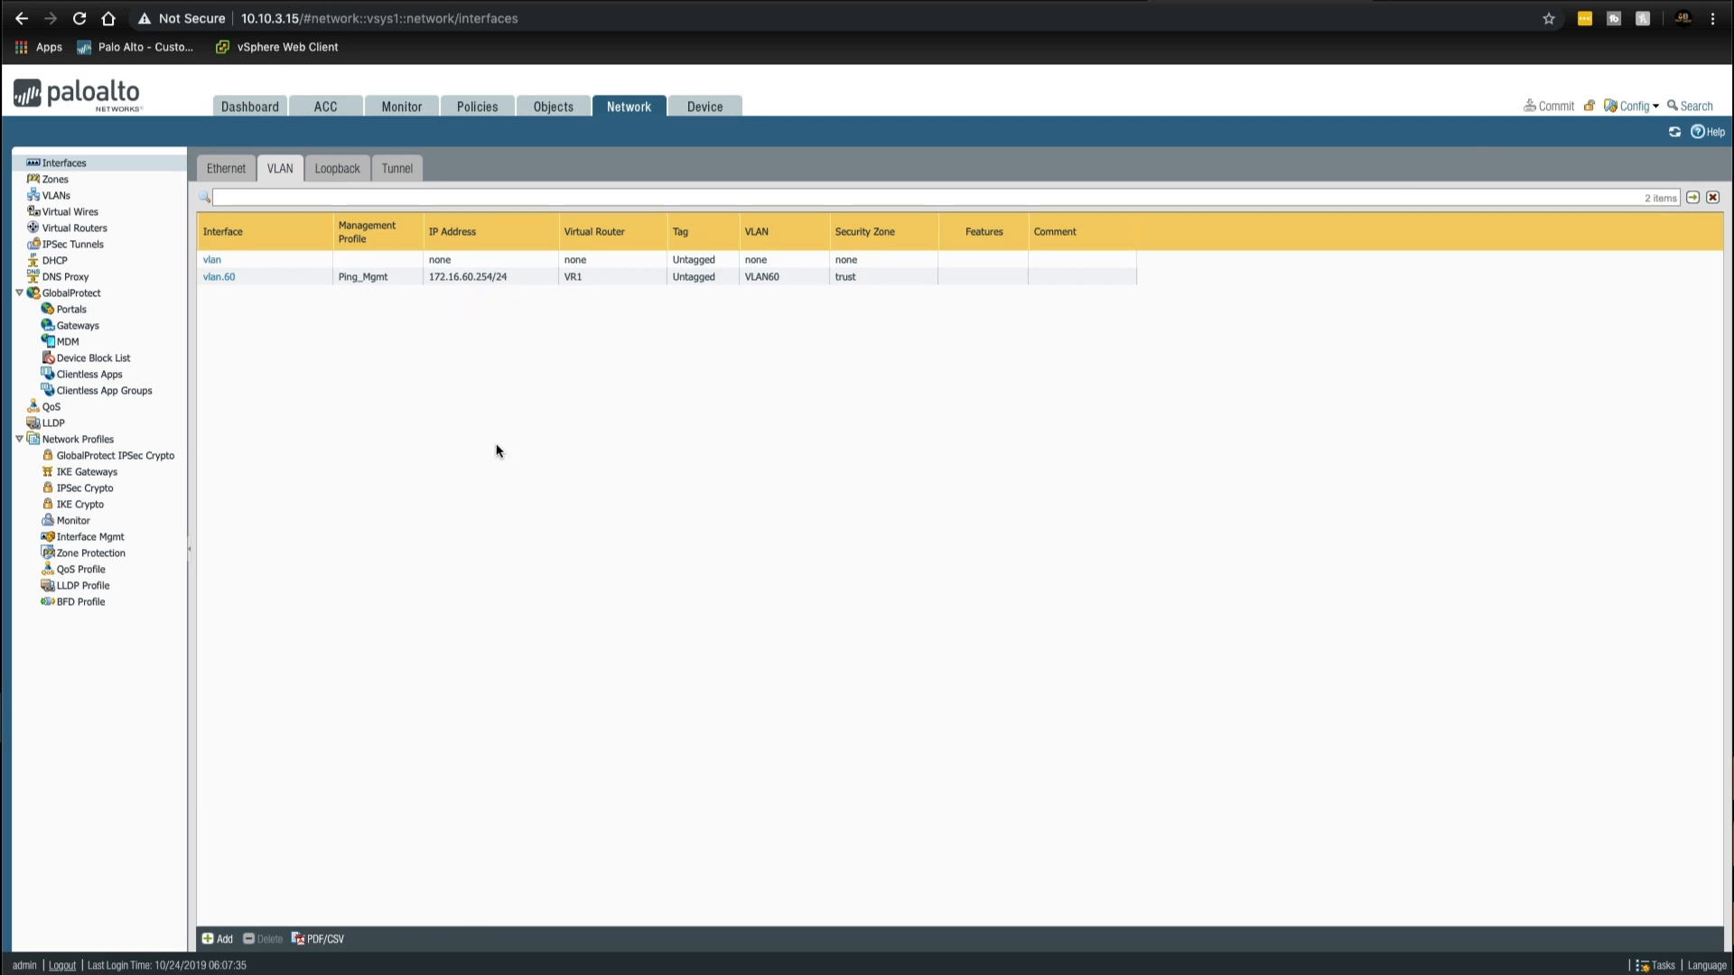
click(90, 228)
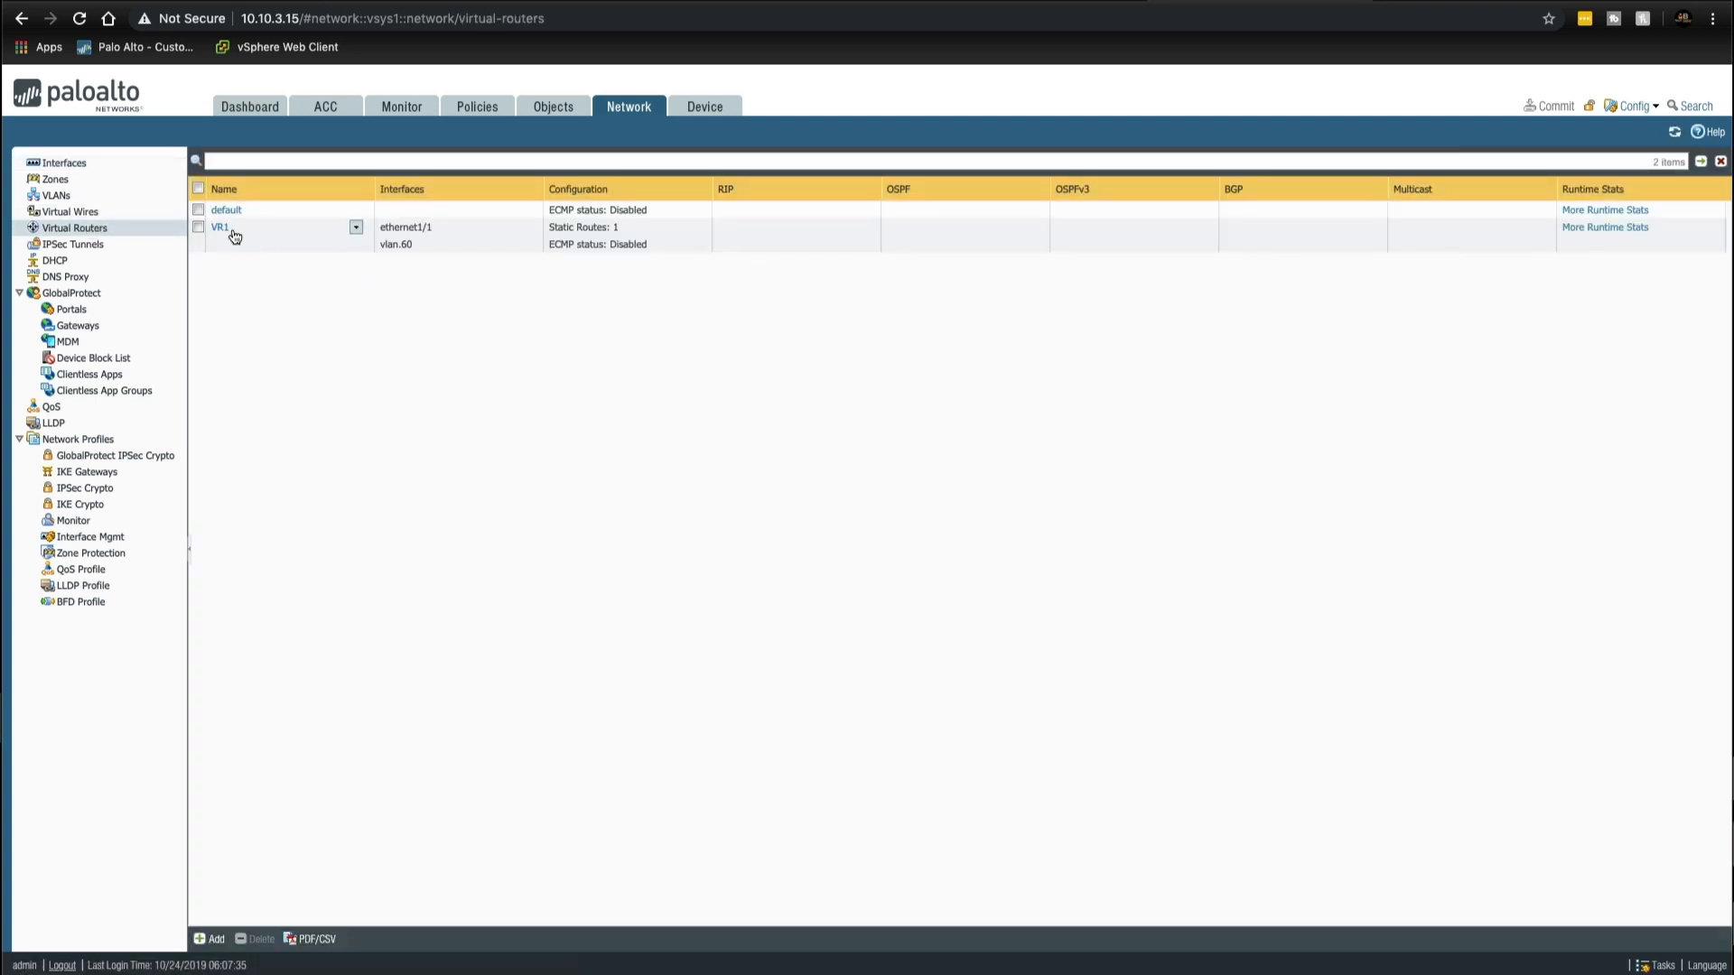
click(63, 164)
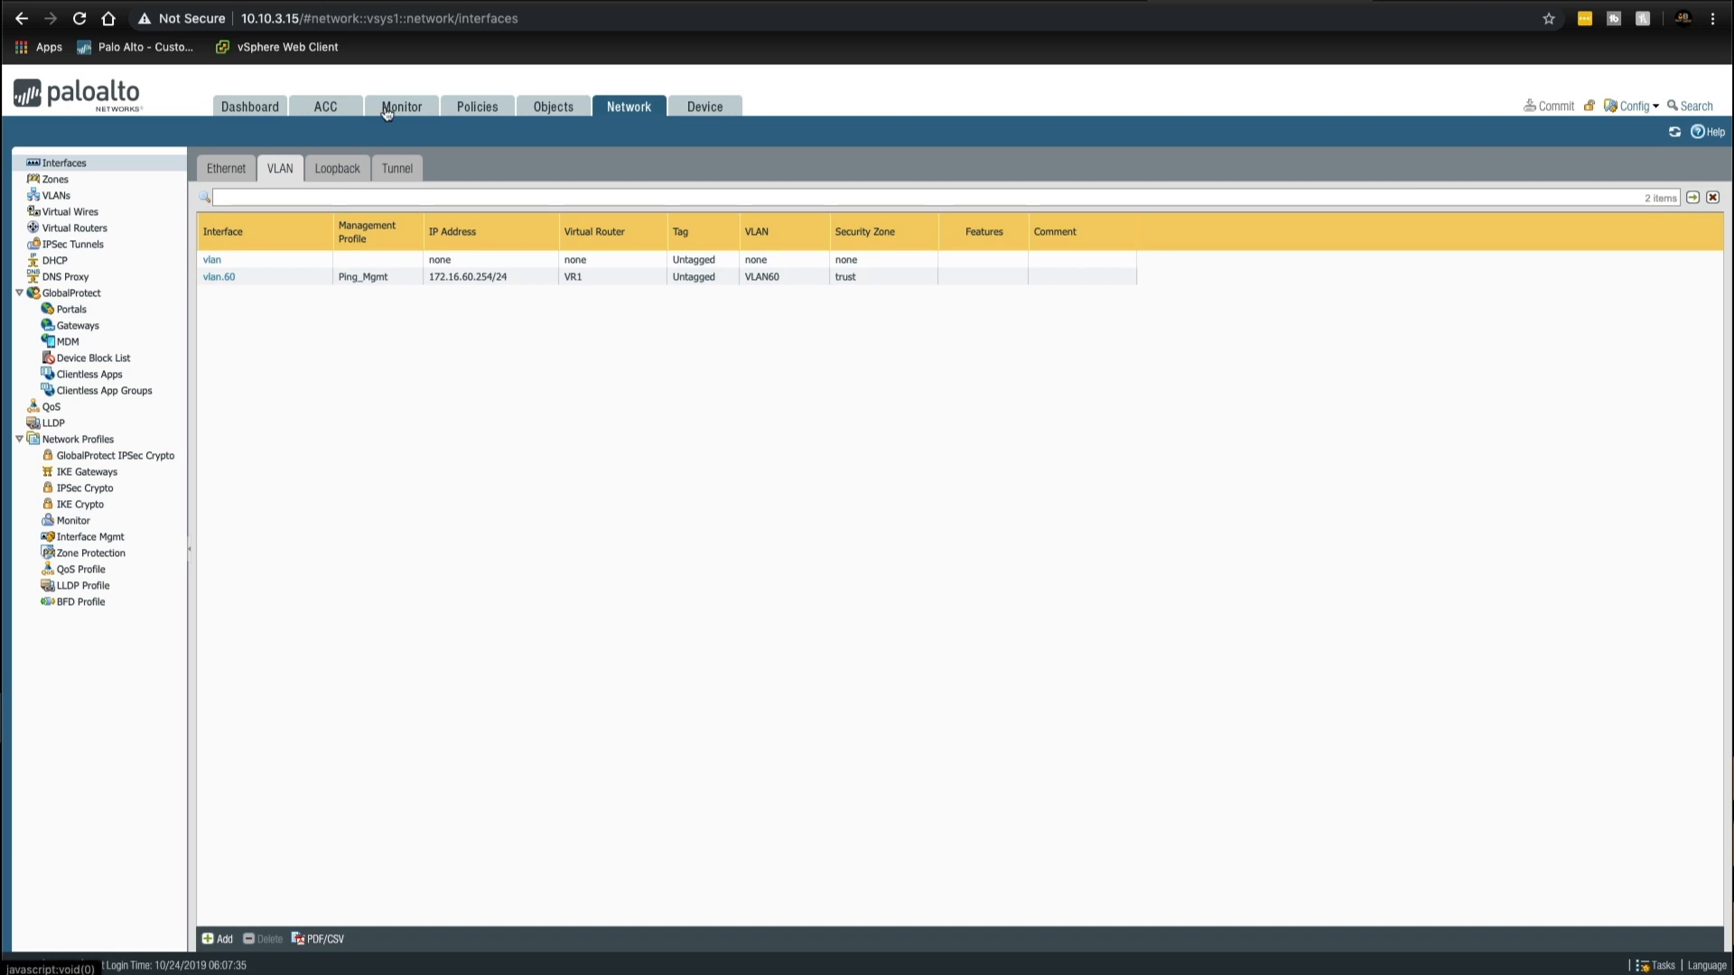
click(430, 110)
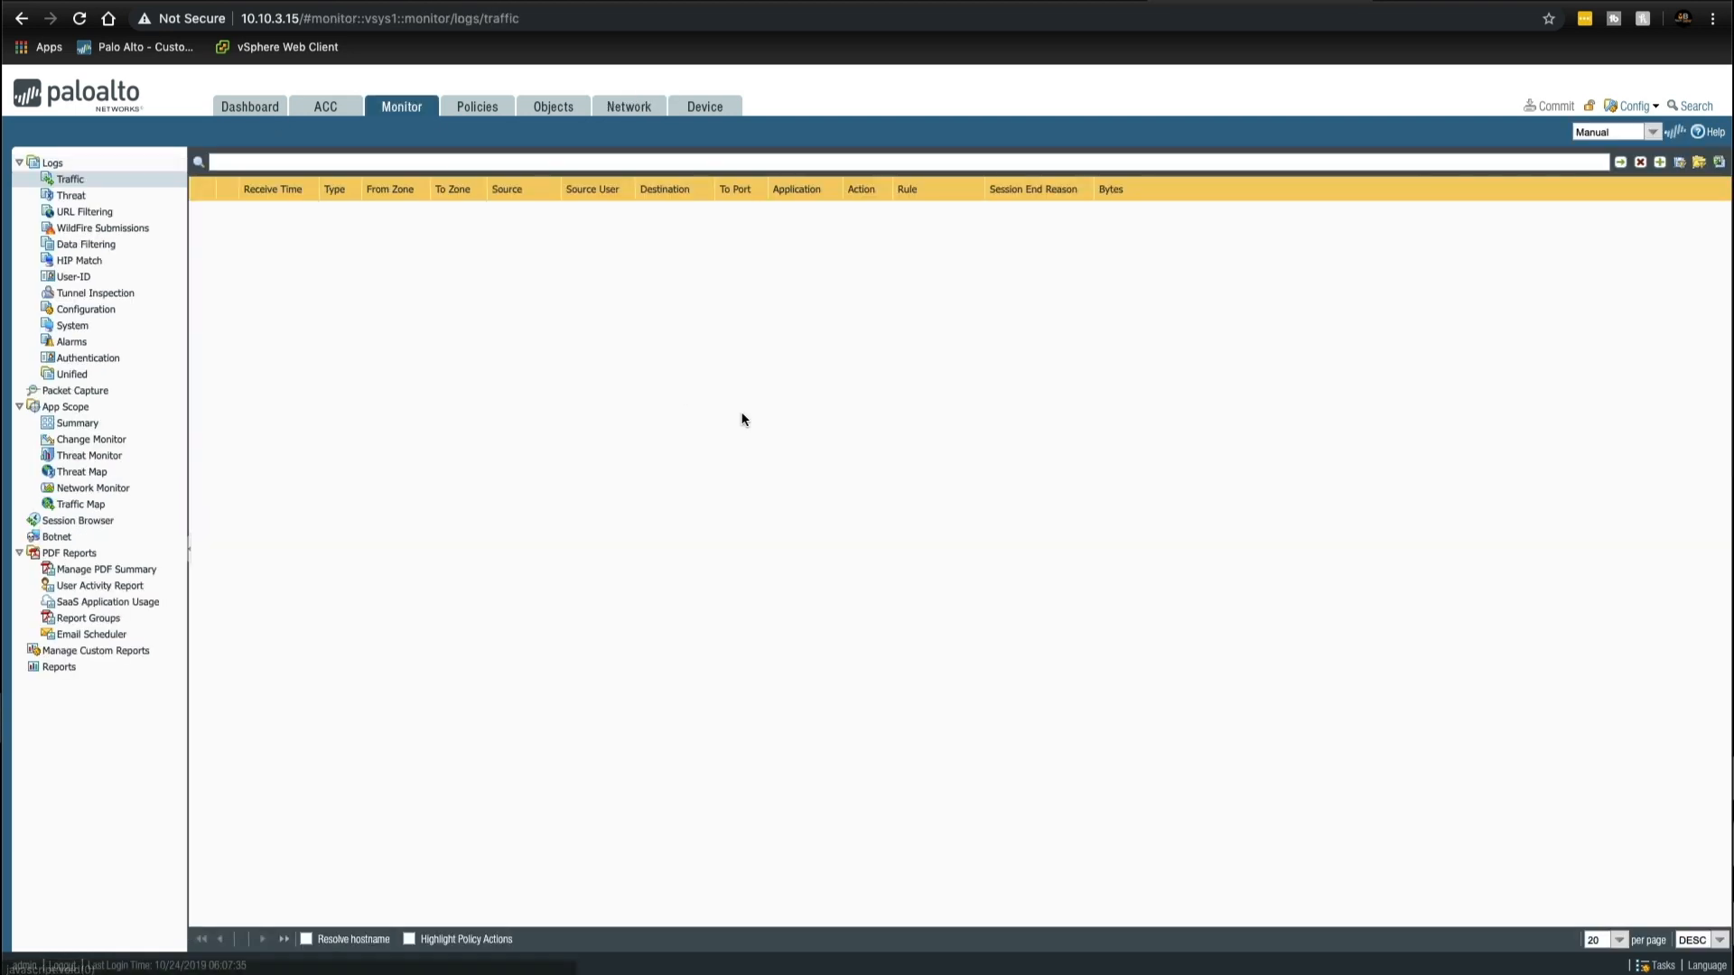